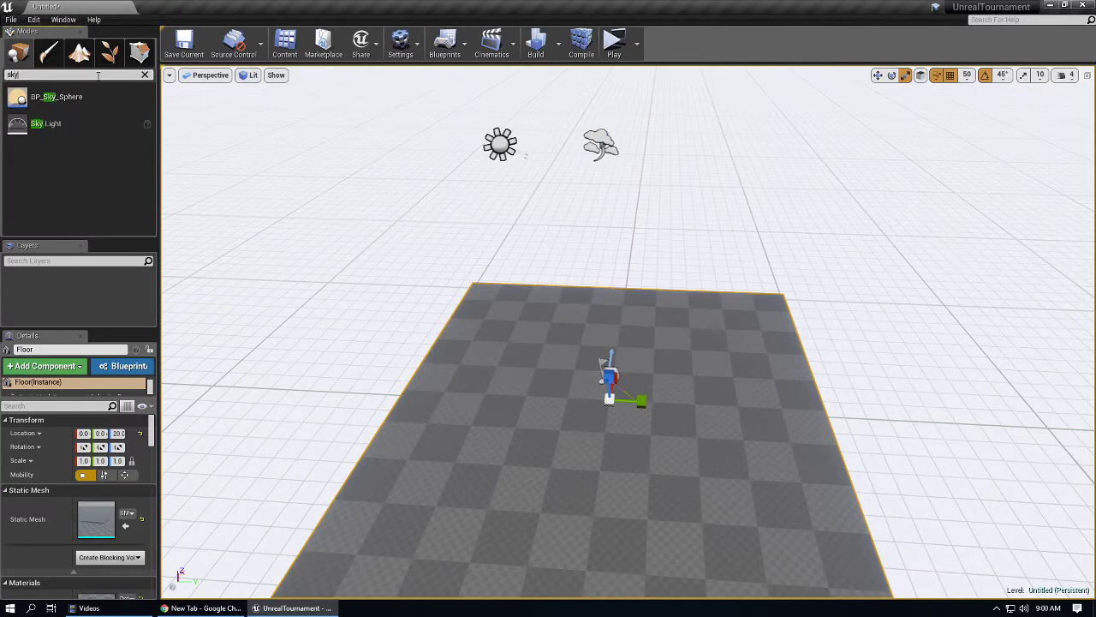
Place a Sky Light in the level above the floor.
left_click_drag(66, 125, 534, 158)
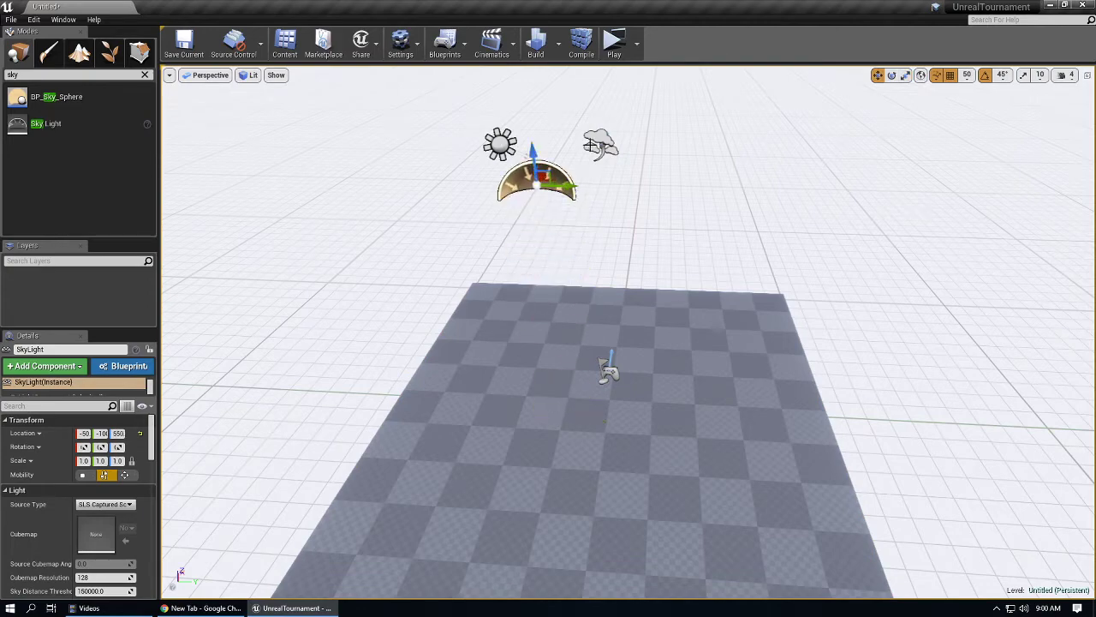
right_click_drag(602, 284, 645, 184)
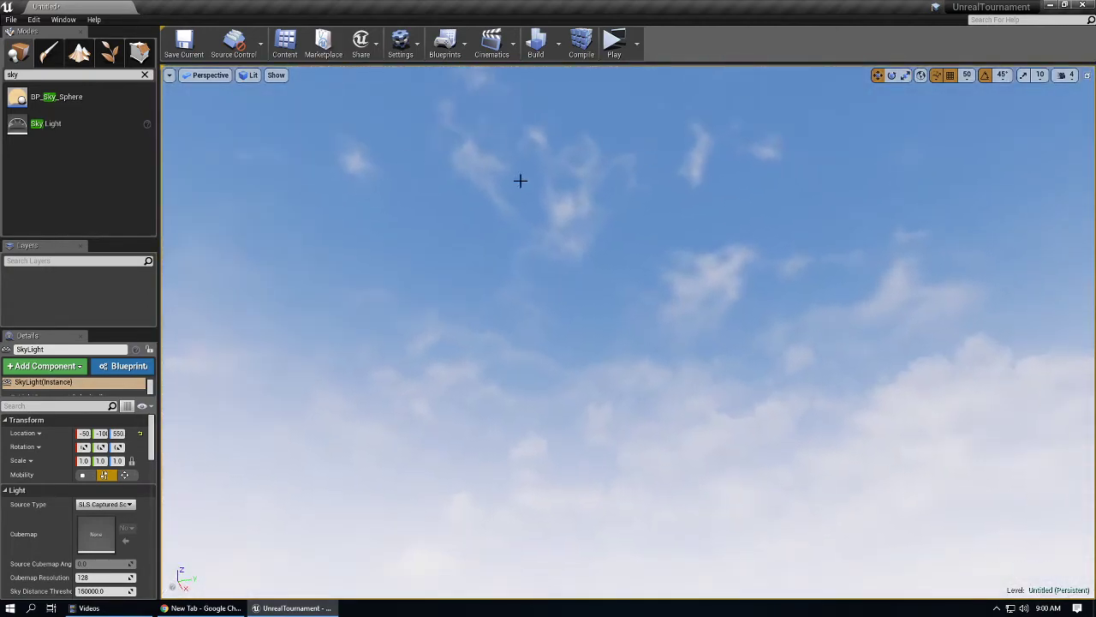
right_click_drag(520, 180, 533, 404)
right_click_drag(592, 225, 617, 225)
key("s")
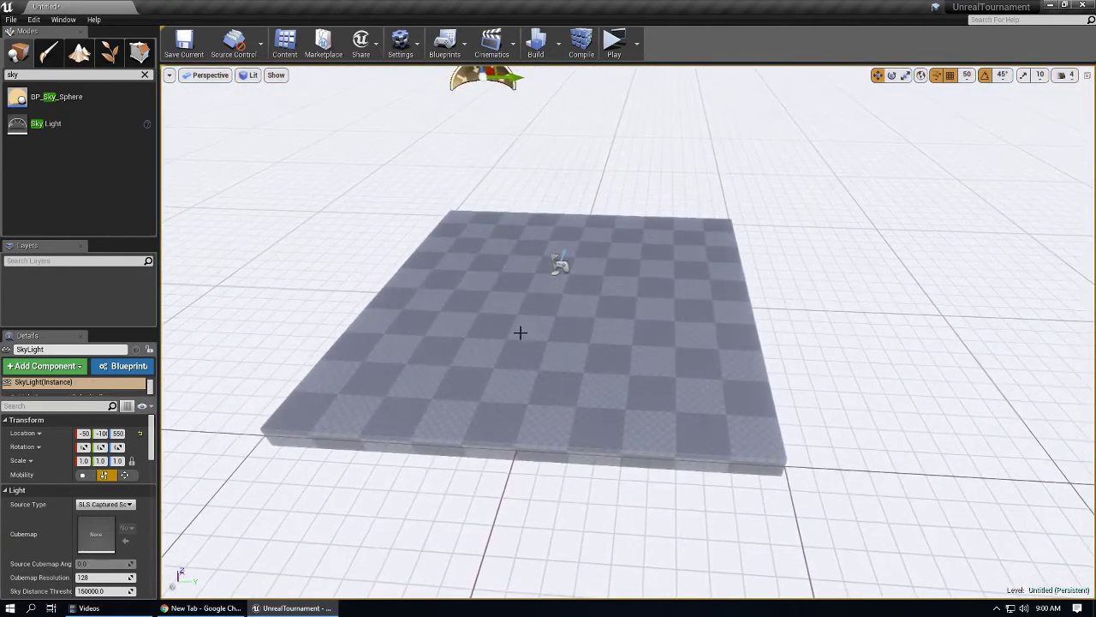
Delete the Sky Light to compare the floor's lighting, and undo the deletion.
key("Delete")
right_click_drag(569, 362, 557, 330)
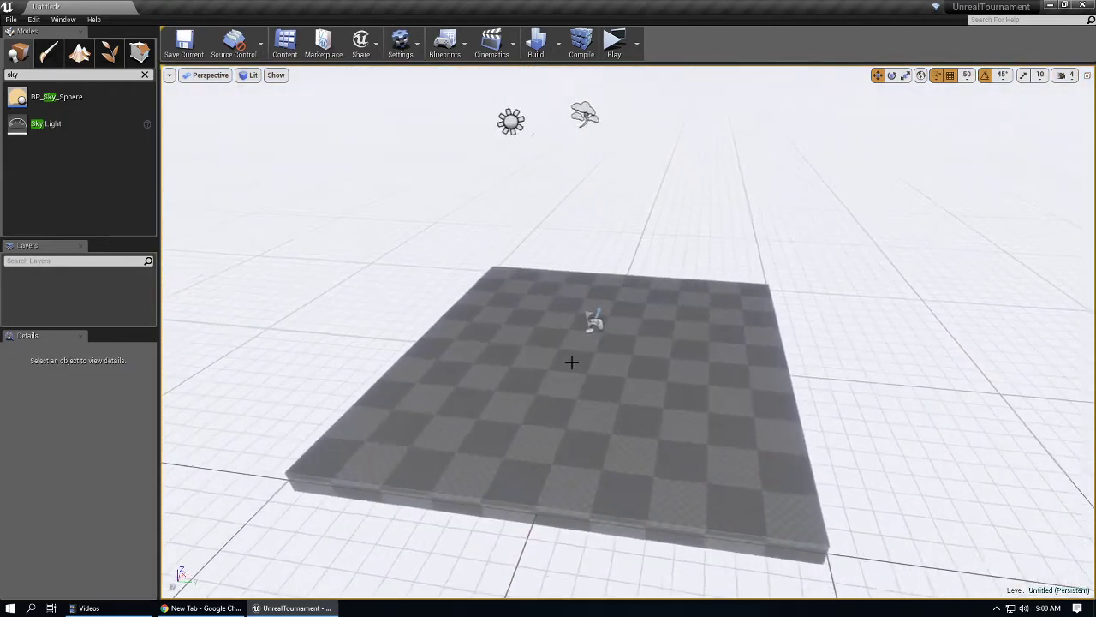
key("ctrl+z")
left_click(528, 377)
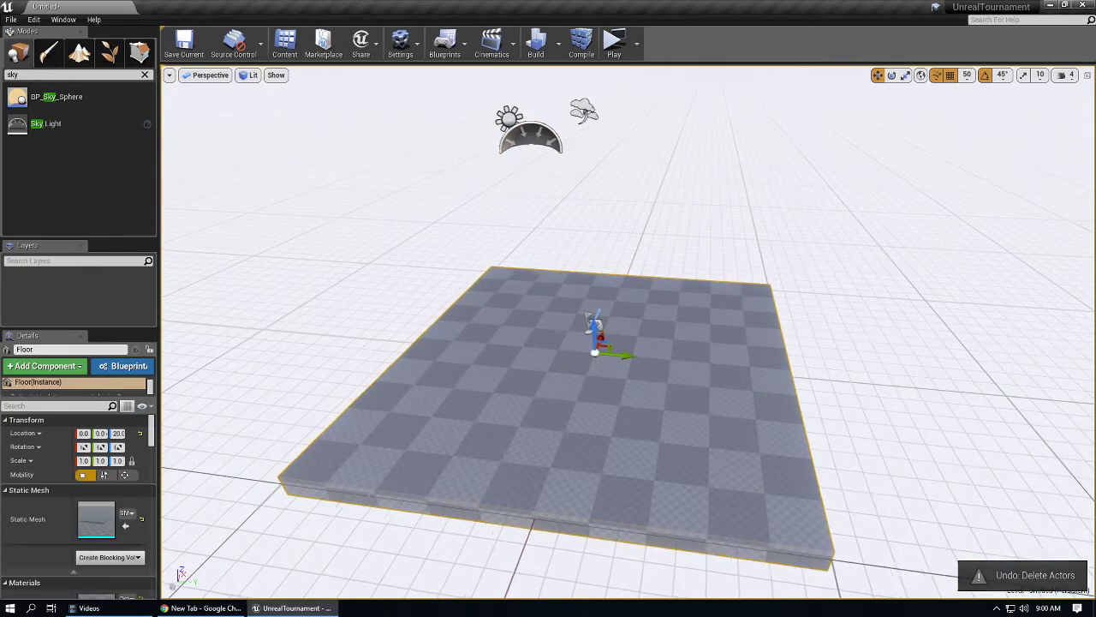
Clear the class search and place an additive geometry box brush on the floor near the player start.
right_click_drag(528, 377, 524, 352)
key("w")
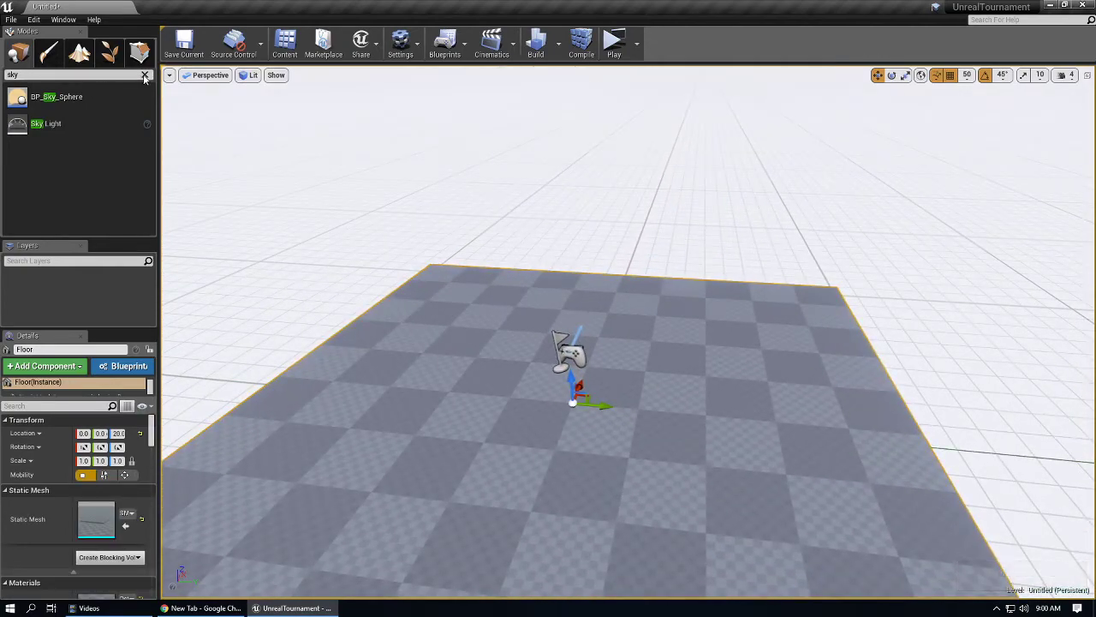
left_click(144, 75)
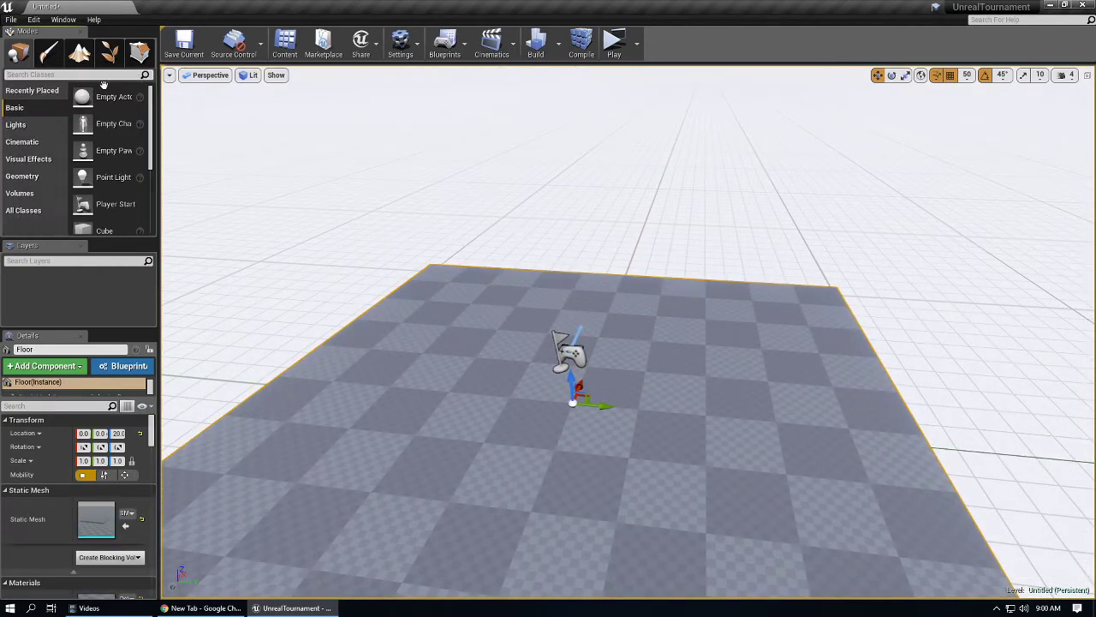
left_click(49, 177)
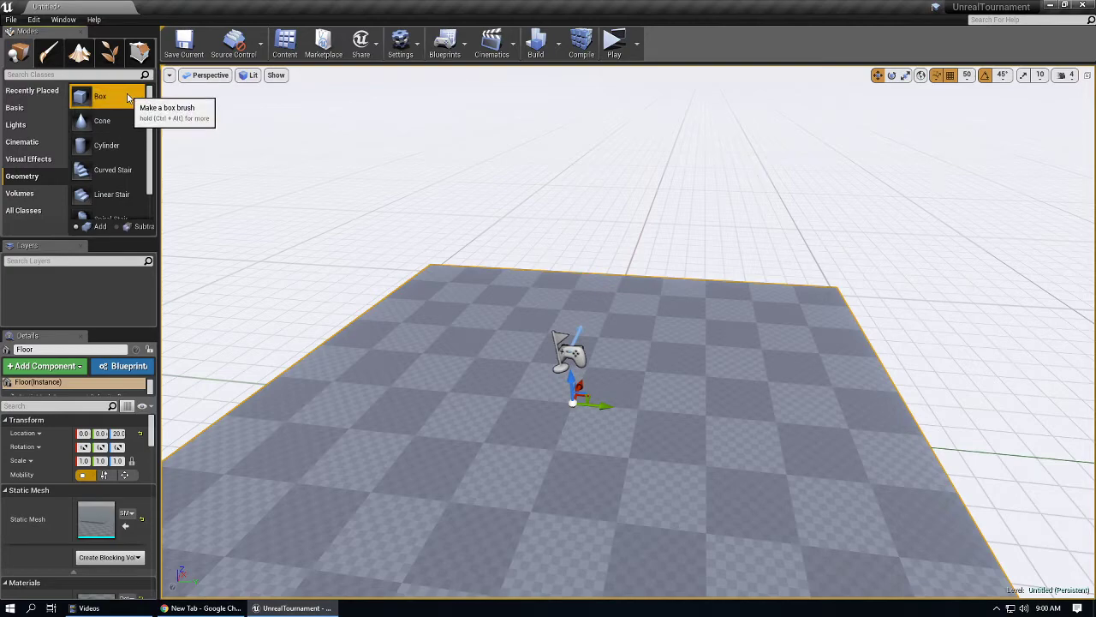
left_click_drag(128, 98, 702, 445)
key("d")
right_click_drag(702, 444, 431, 420)
left_click(430, 420)
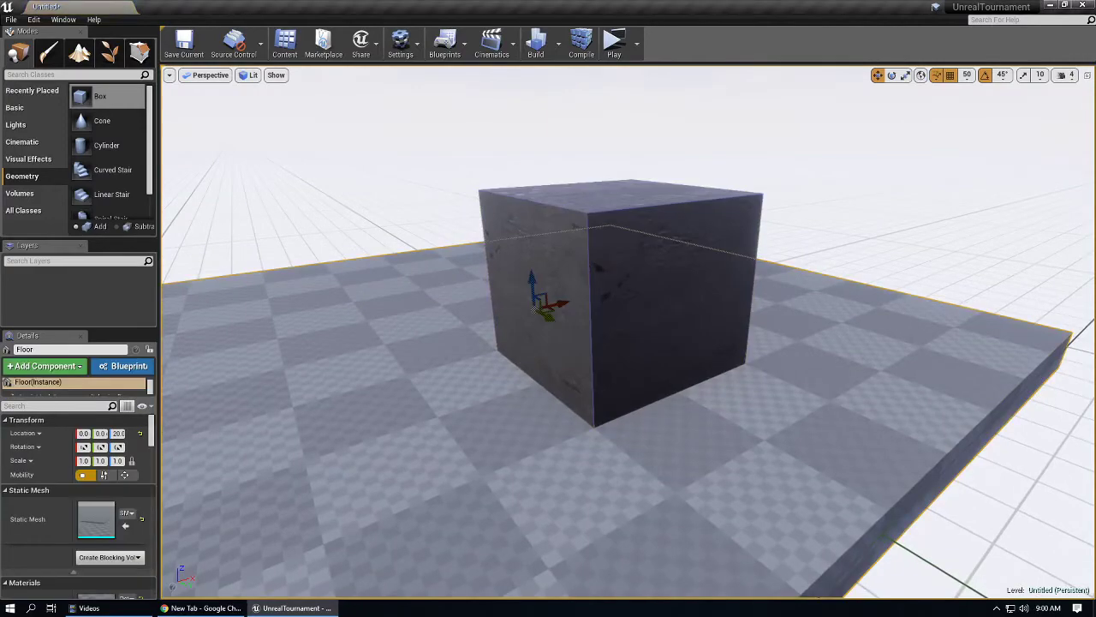
Undo the last three actions, and select the box brush for geometry editing.
key("ctrl+z")
key("ctrl+z")
key("ctrl+z")
left_click(531, 350)
key("a")
mouse_move(532, 346)
right_mouse_down()
mouse_move(501, 332)
mouse_move(598, 370)
right_mouse_up()
key("shift+5")
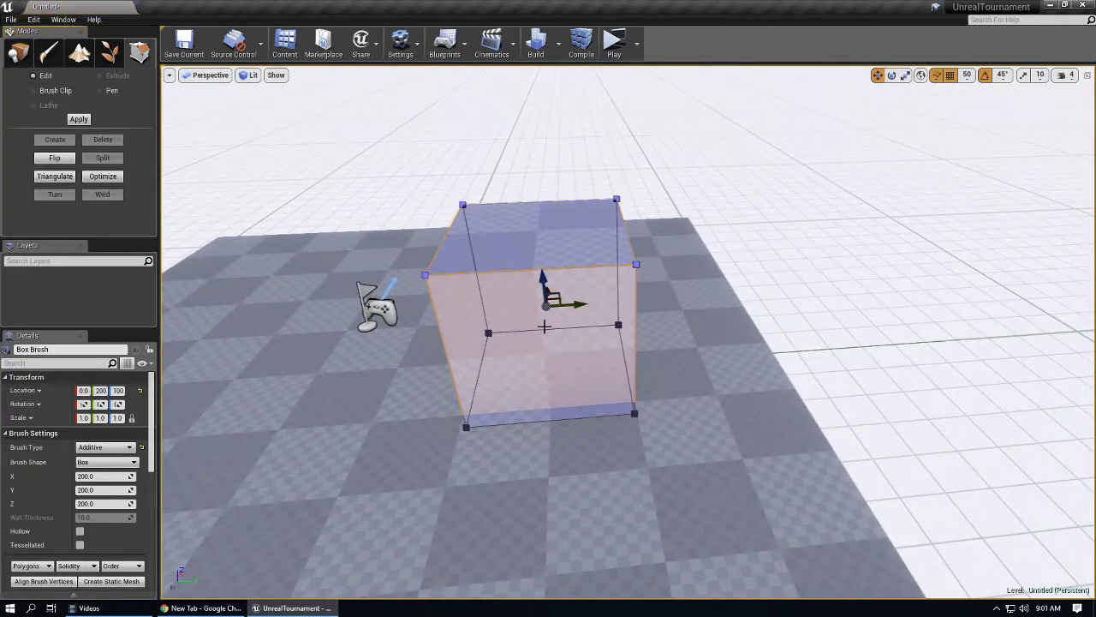
Switch between Place mode and Geometry Editing mode with the box brush selected, ending in Geometry Editing.
key("shift+1")
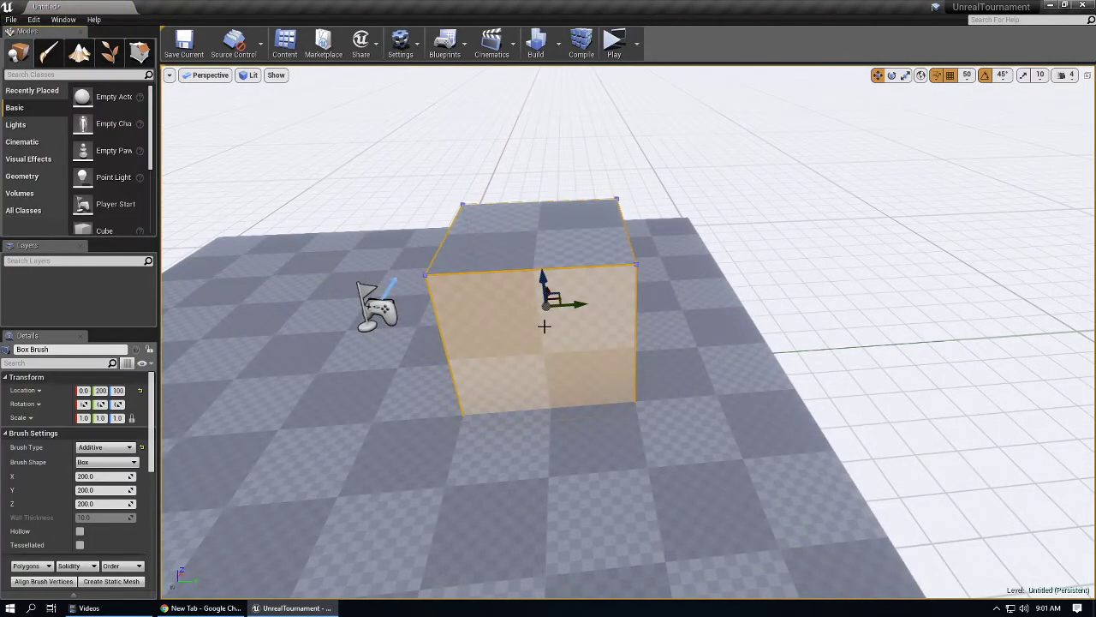
left_click(142, 61)
mouse_move(380, 242)
right_mouse_down()
mouse_move(368, 243)
mouse_move(380, 243)
right_mouse_up()
key("d")
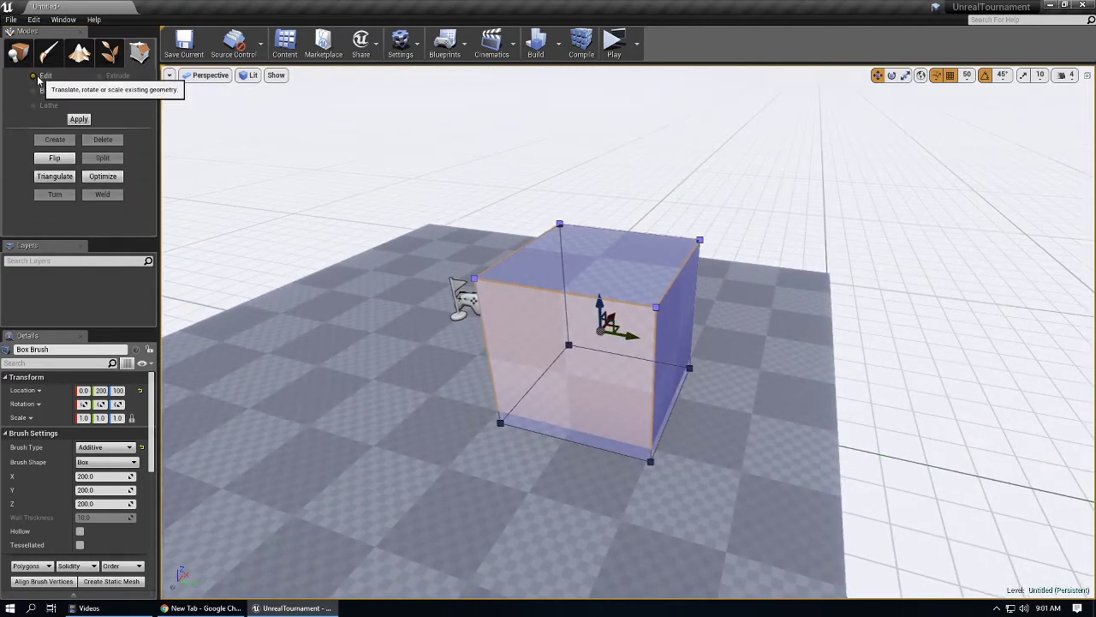
key("d")
mouse_move(382, 269)
right_mouse_down()
mouse_move(244, 269)
mouse_move(408, 272)
mouse_move(390, 272)
right_mouse_up()
key("w")
key("shift+1")
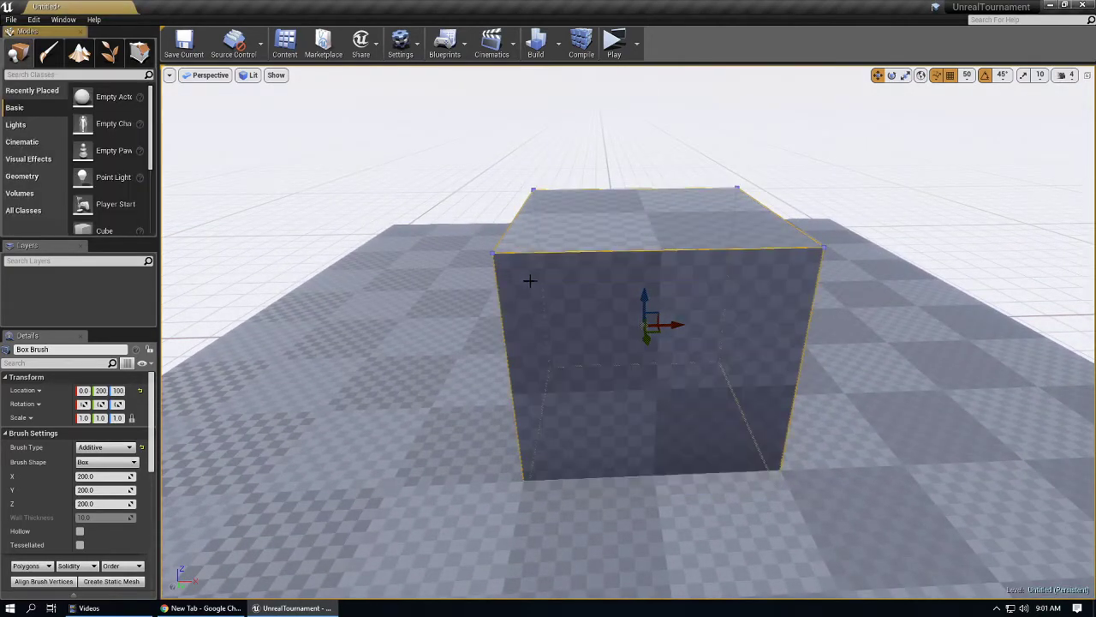
key("shift+5")
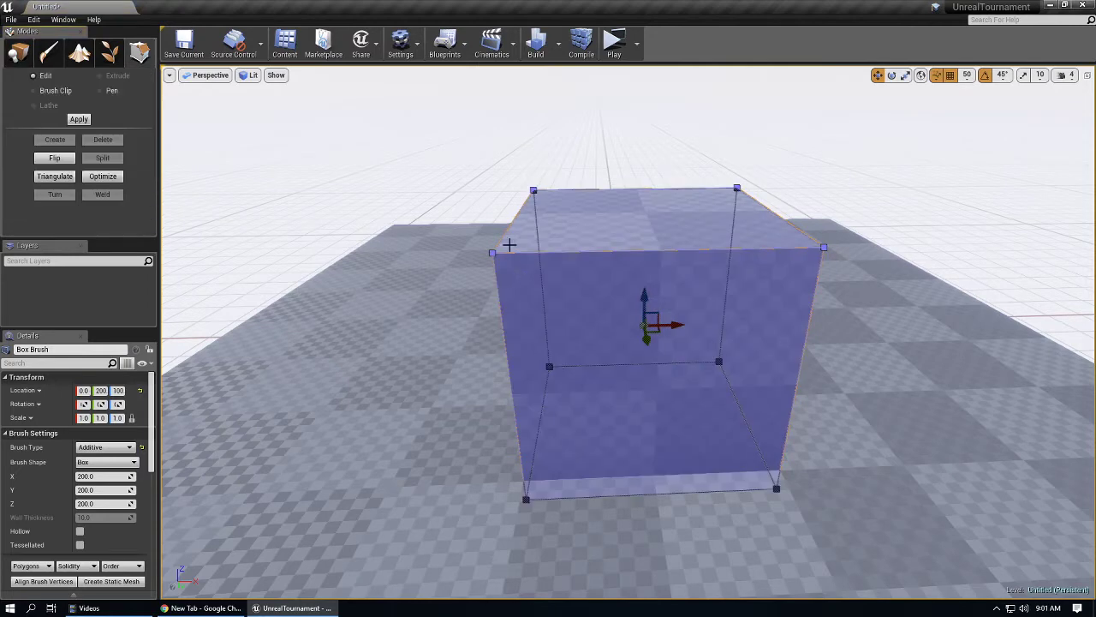
Select the vertices along one side of the box brush and move them outward to lengthen it.
left_click_drag(616, 344, 624, 540, "ctrl+alt")
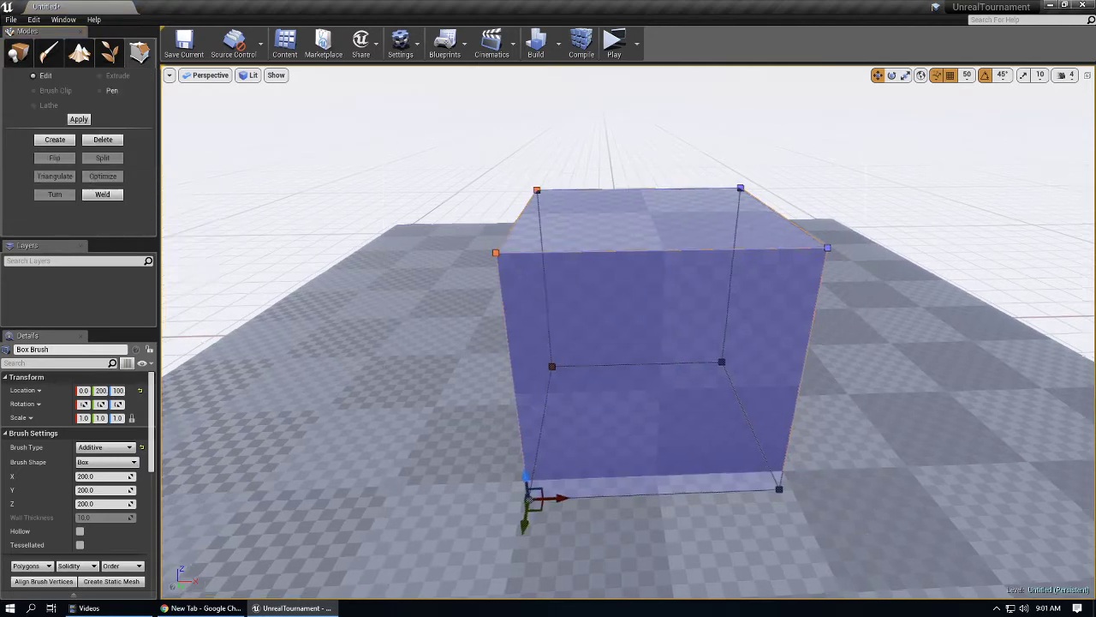
right_click_drag(556, 431, 600, 446)
key("a")
left_click_drag(675, 435, 592, 438)
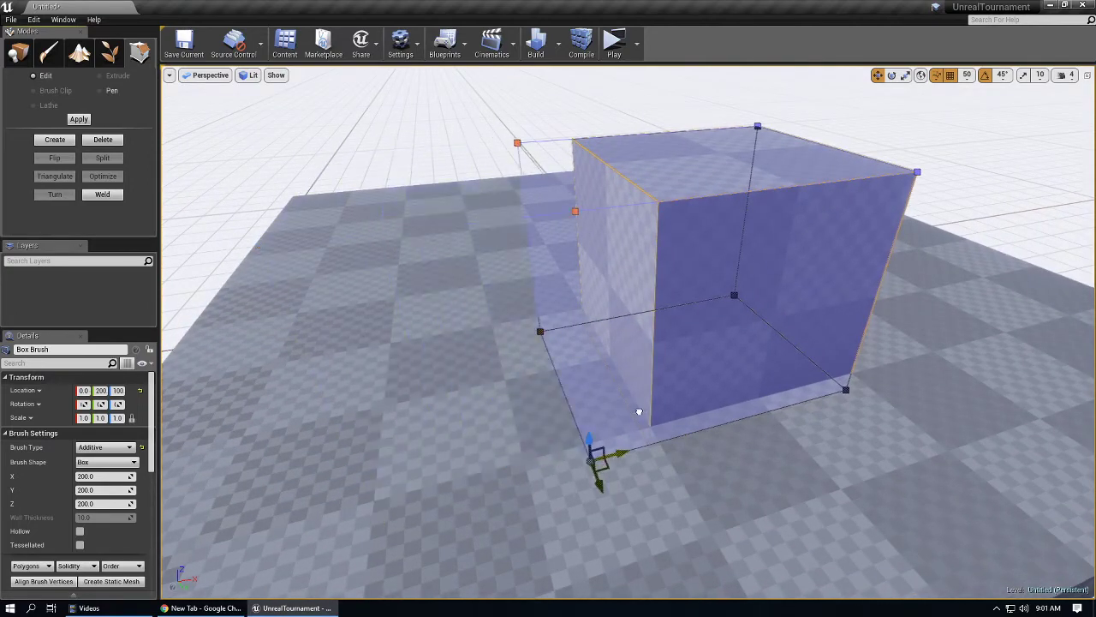
Select a top corner vertex of the box brush and an adjoining top edge.
key("s")
right_click_drag(581, 267, 556, 267)
key("a")
key("w")
left_click(534, 283)
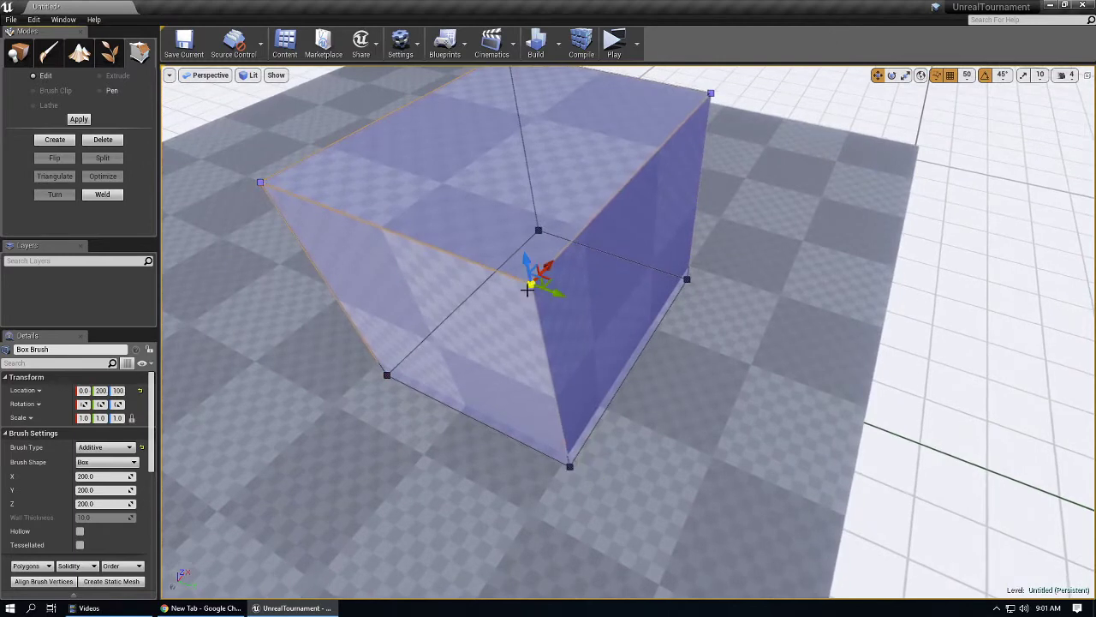
left_click(491, 269)
left_click(483, 265)
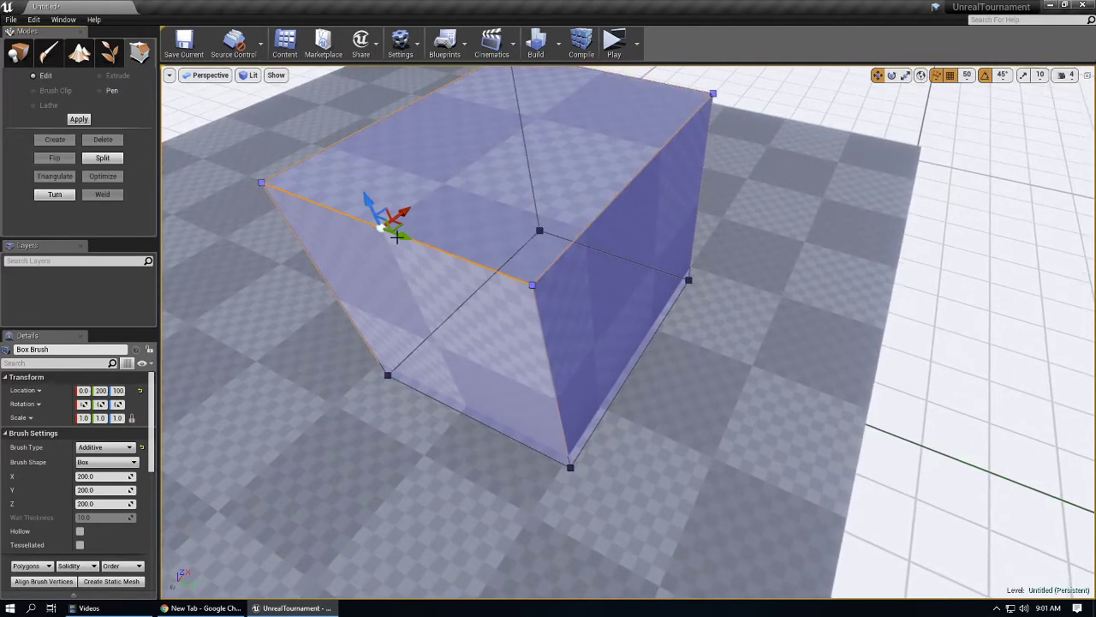
Select individual faces of the box brush one after another, and clear the selection.
left_click(504, 151)
left_click(428, 331)
left_click(584, 305)
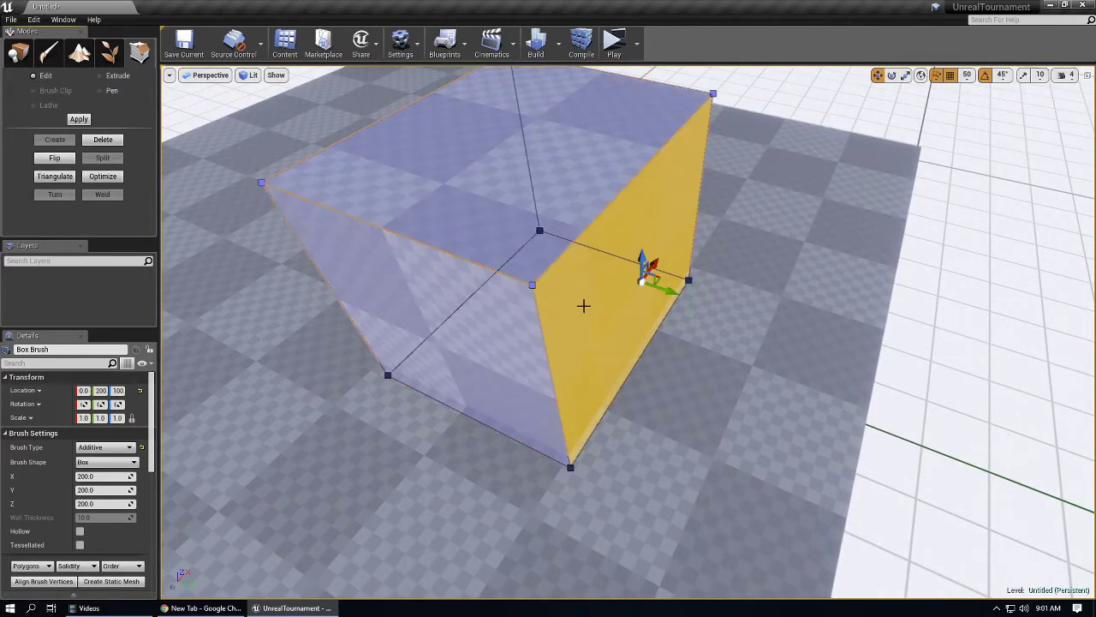
right_click_drag(595, 168, 634, 167)
key("a")
left_click(457, 229)
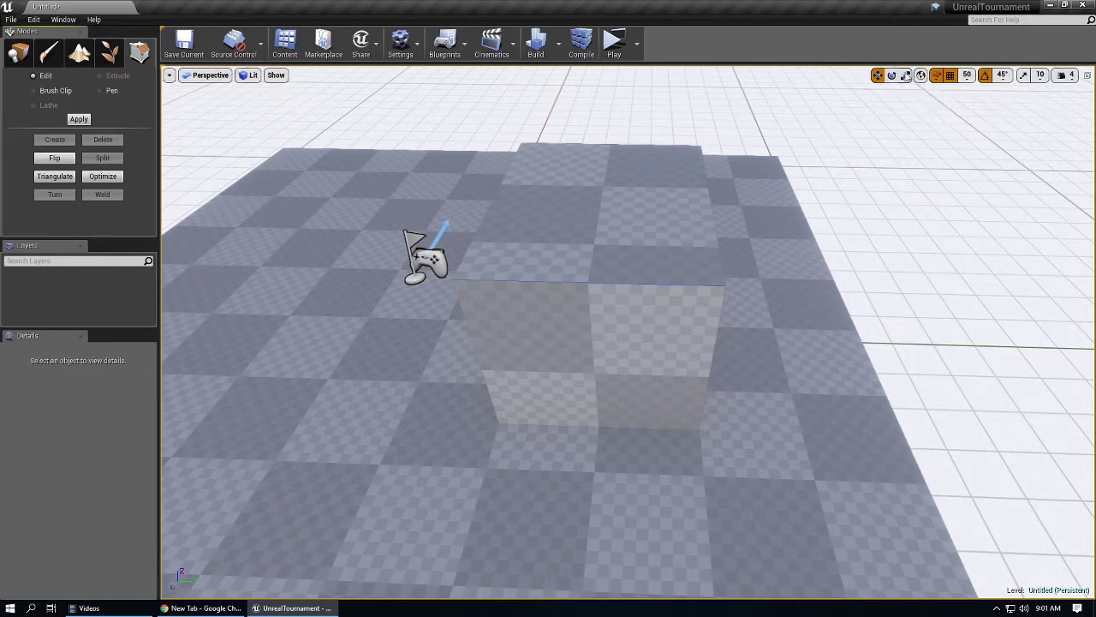
Select the whole box brush and try the rotate, scale and move modes and the world/local coordinate toggle.
left_click(606, 219)
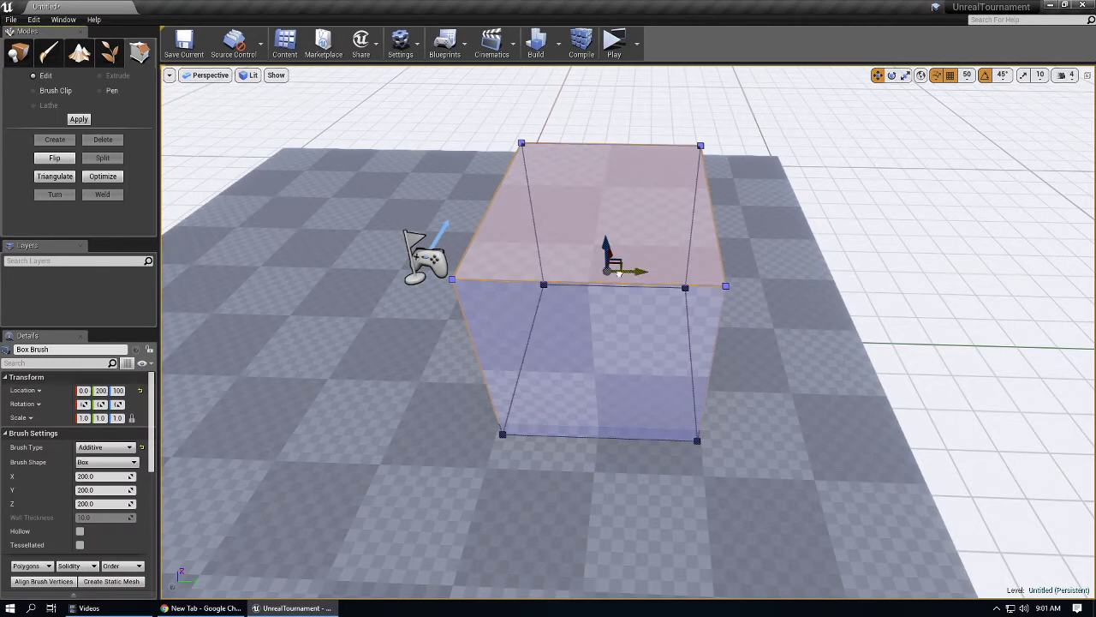
key("e")
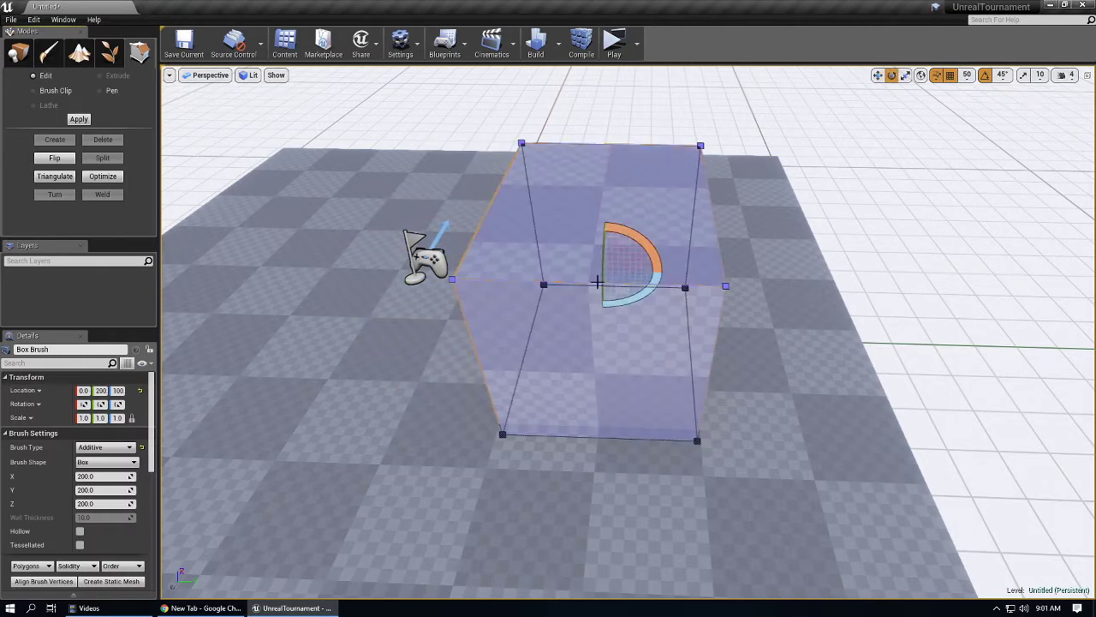
left_click(905, 76)
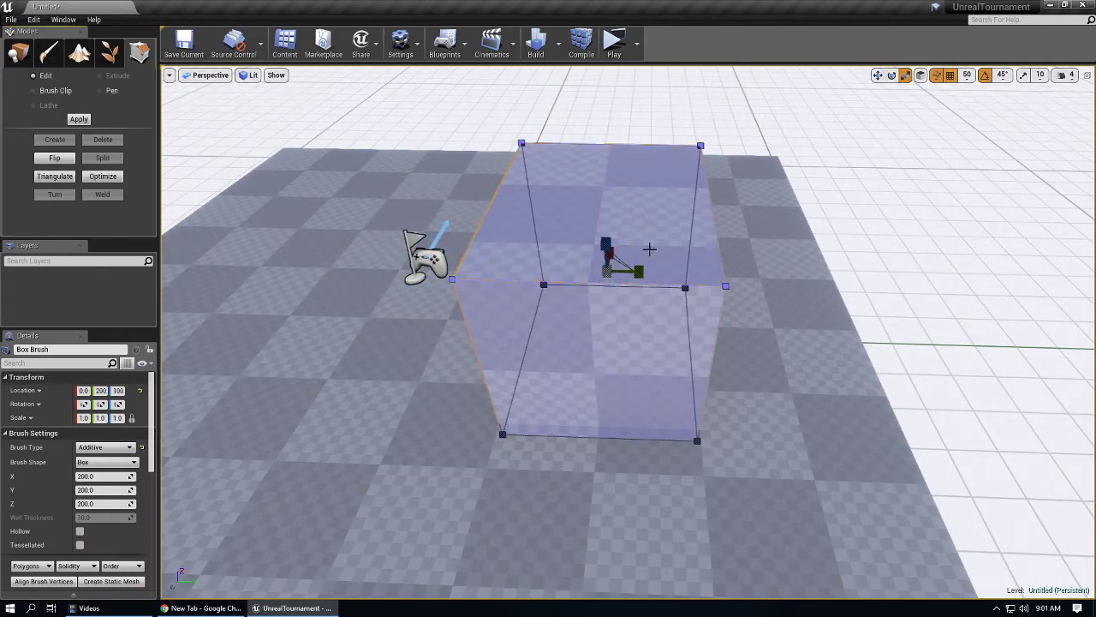
key("r")
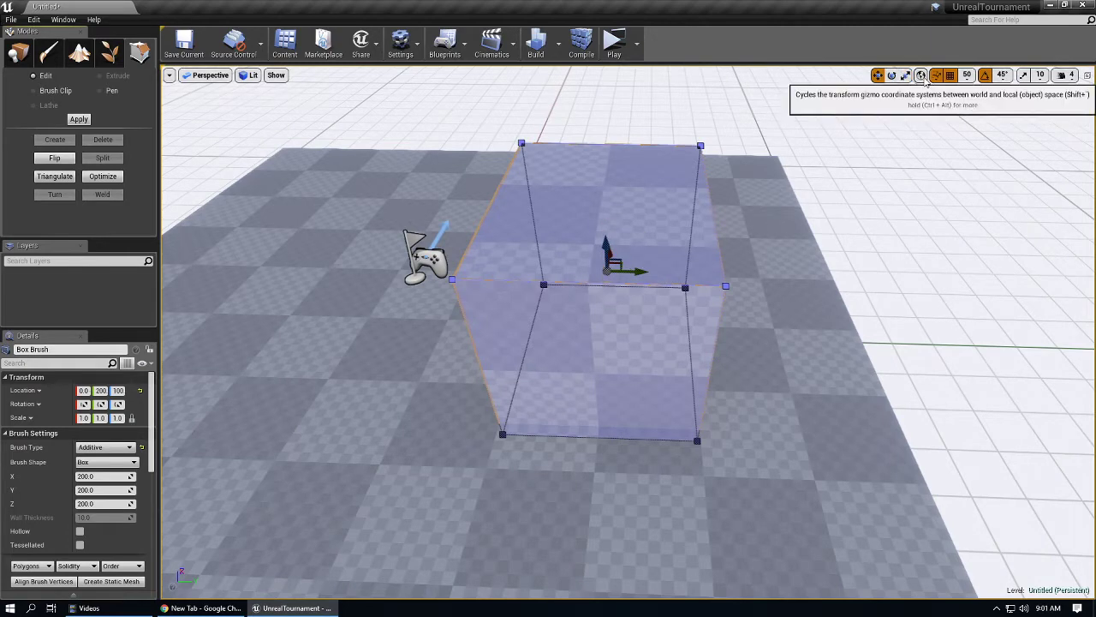
left_click(921, 79)
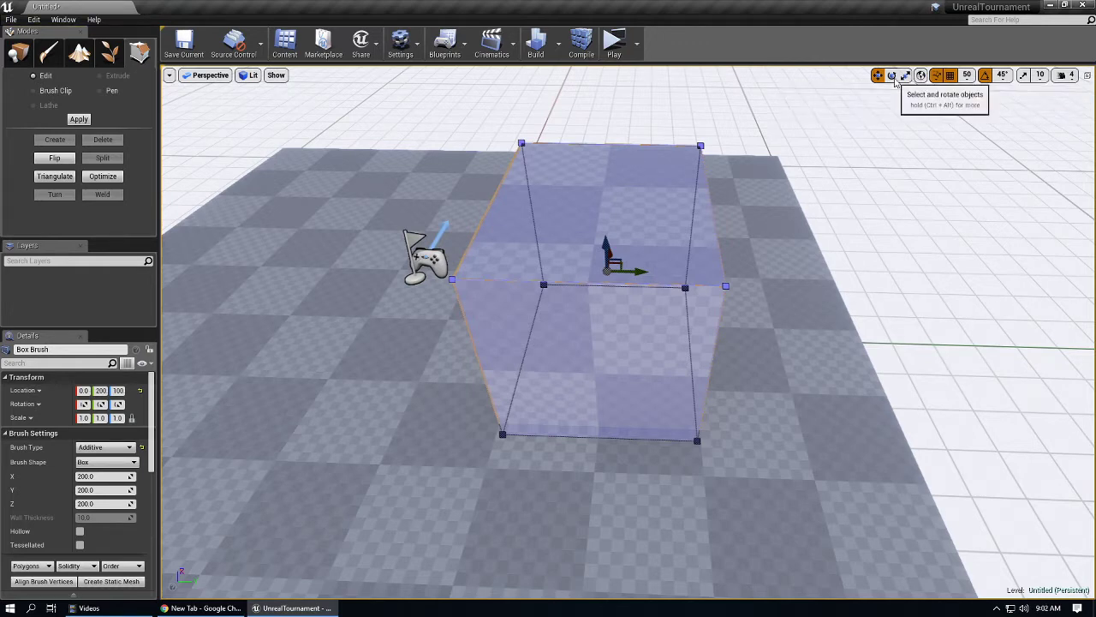
Rotate the box brush 45° about its vertical axis and return to move mode.
left_click(892, 78)
right_click_drag(676, 248, 677, 267)
left_click_drag(638, 264, 600, 268)
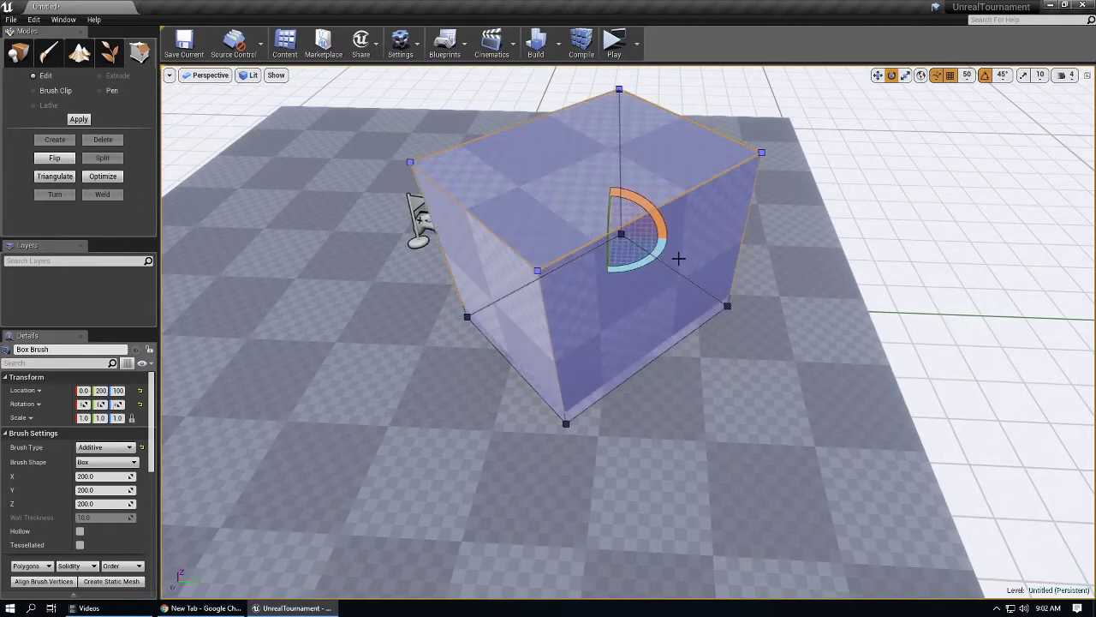
right_click_drag(677, 254, 677, 244)
key("r")
scroll(559, 315, "down", 3)
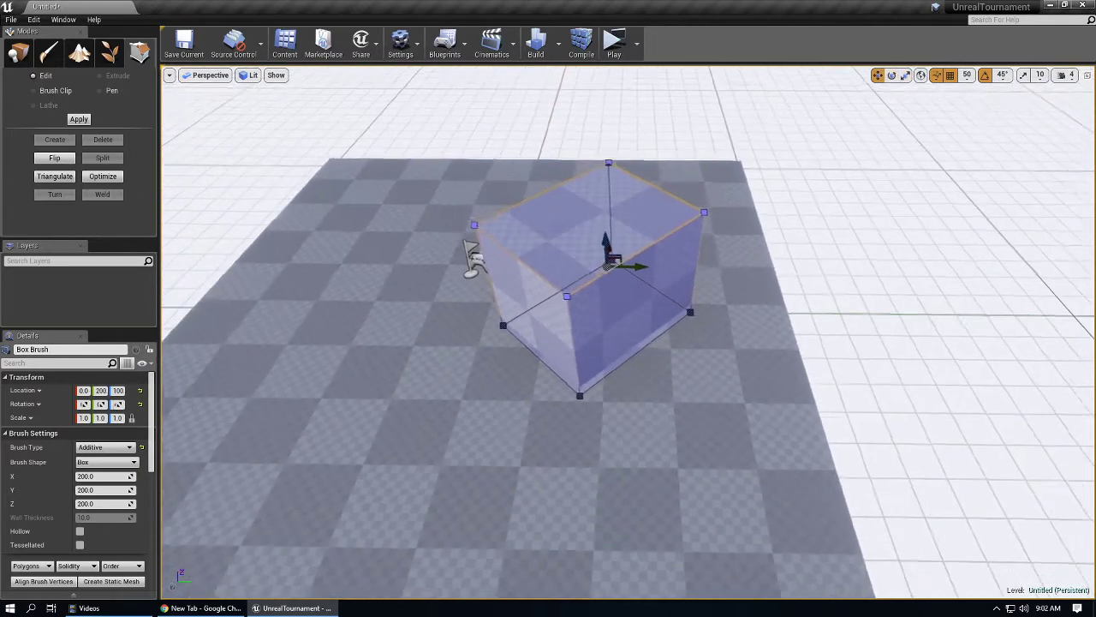
Select the angled side face of the rotated box brush in Geometry Editing mode.
left_click(614, 287)
key("shift+1")
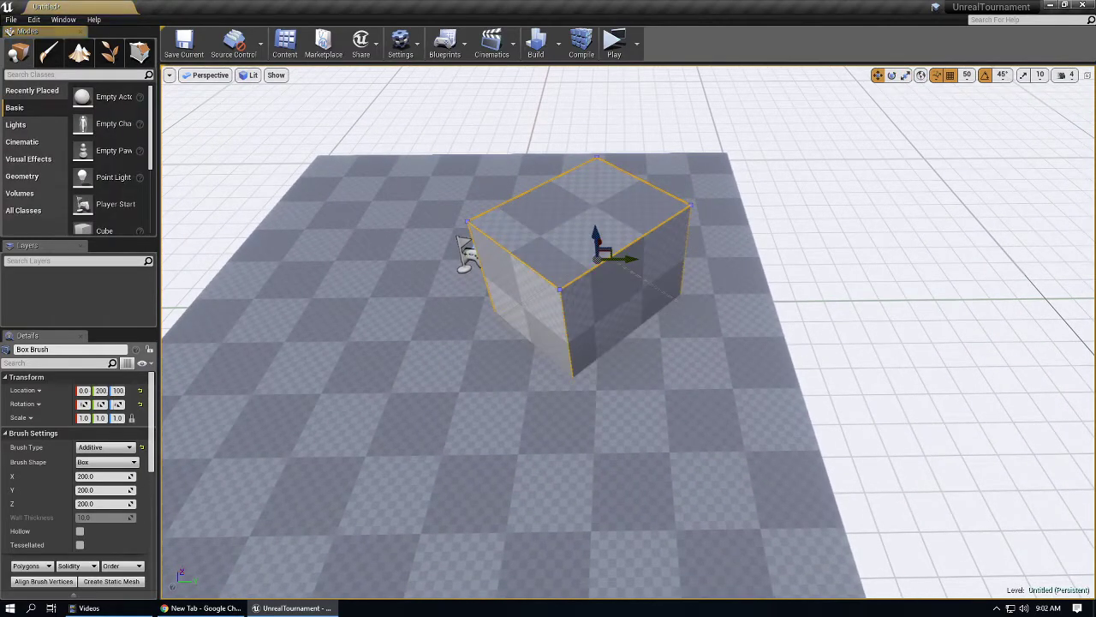
left_click(616, 289, "ctrl+shift")
key("shift+5")
left_click(610, 289)
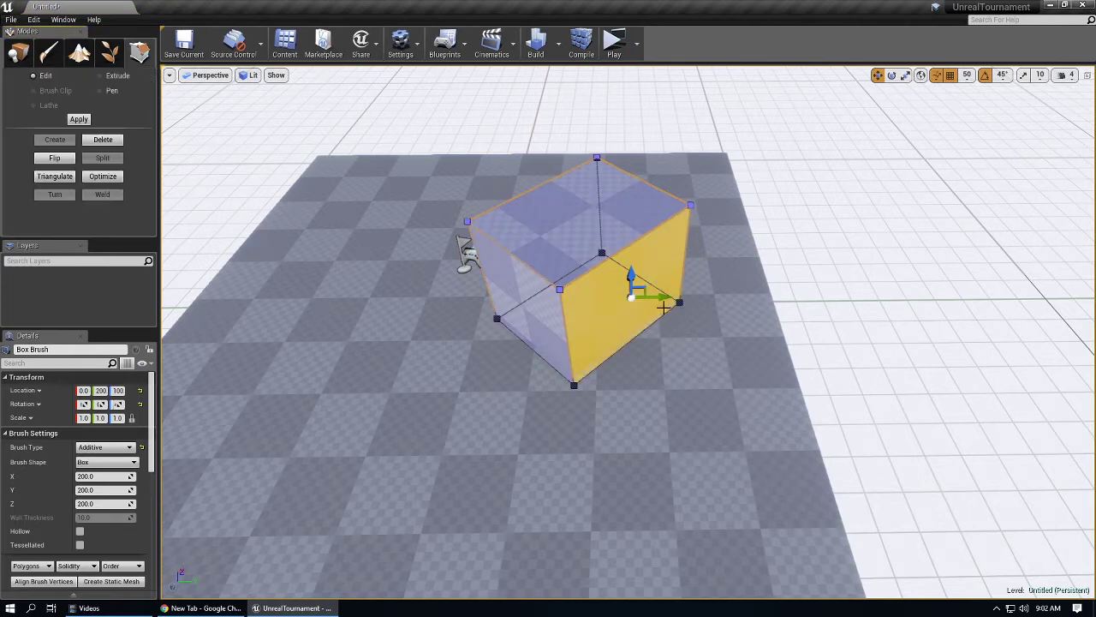
Try moving the selected face along the world Y axis, and undo the move.
mouse_move(660, 296)
left_mouse_down()
mouse_move(594, 298)
mouse_move(773, 309)
mouse_move(693, 328)
mouse_move(724, 299)
left_mouse_up()
key("ctrl+z")
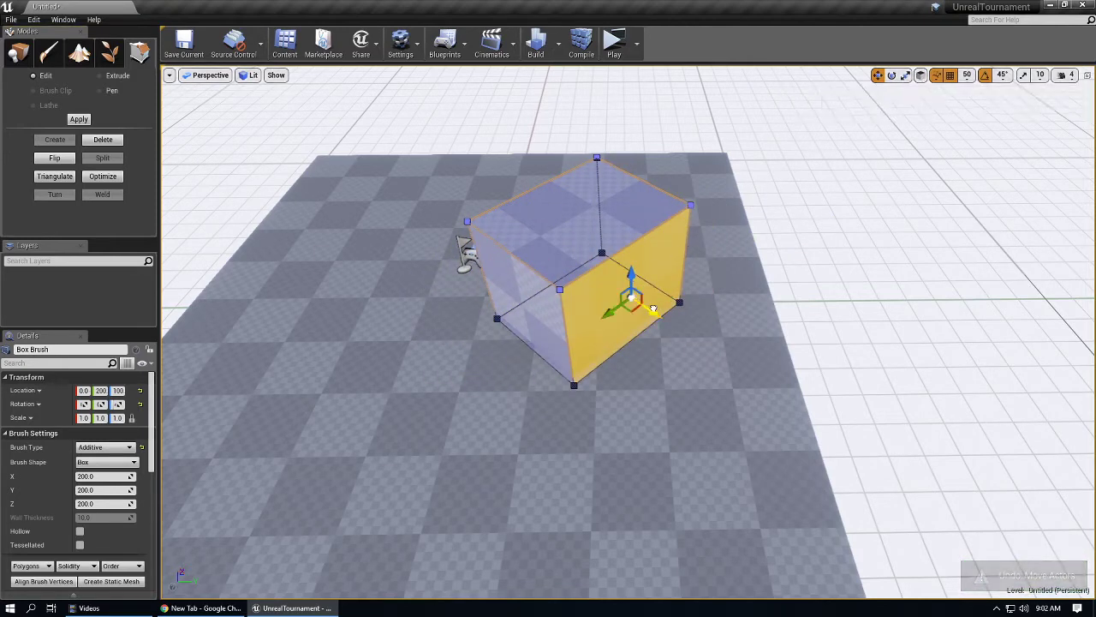
Move the selected face outward along its local X axis to extend the box, and switch back to world coordinates.
mouse_move(647, 286)
left_mouse_down()
mouse_move(919, 474)
mouse_move(939, 503)
mouse_move(768, 404)
left_mouse_up()
right_click_drag(528, 313, 537, 295)
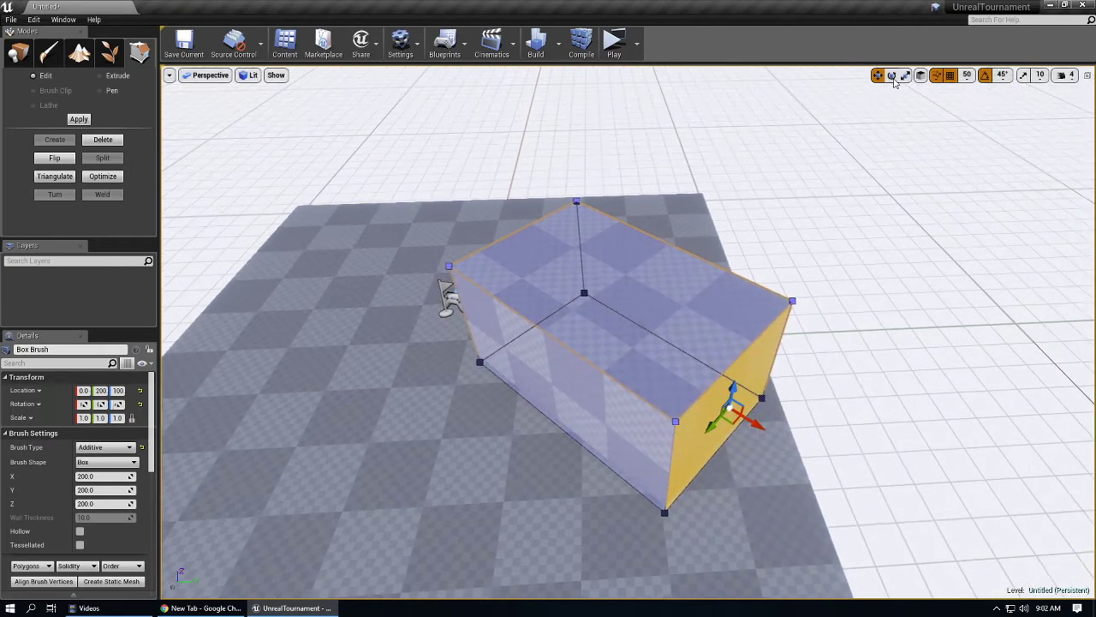
left_click(920, 75)
right_click_drag(712, 198, 756, 179)
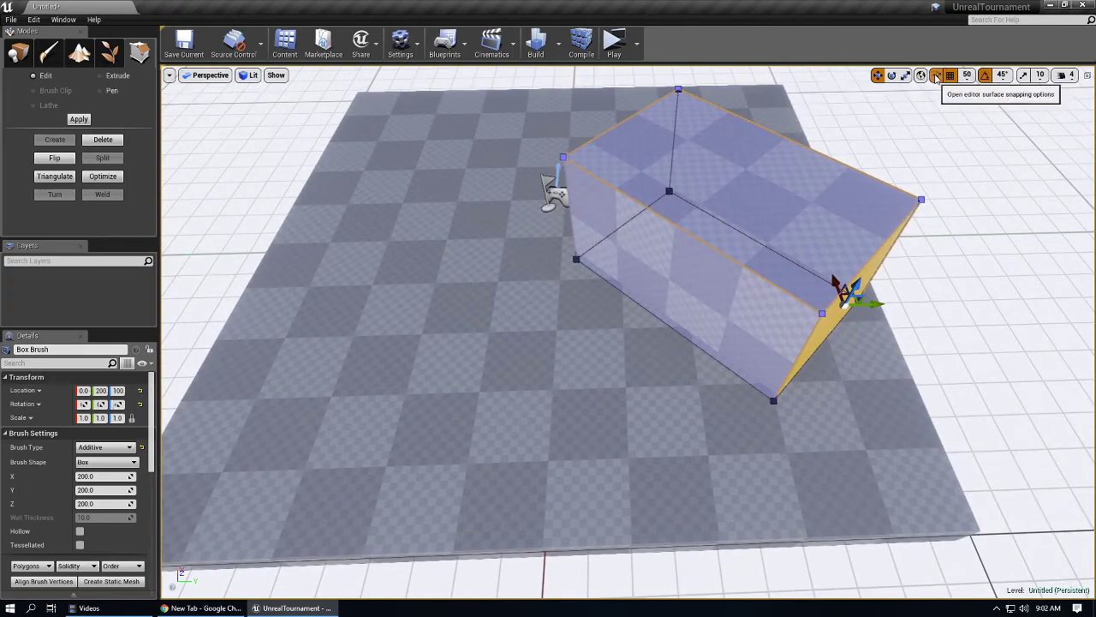
Show the four-viewport layout and frame the box brush in the orthographic wireframe views.
key("F11")
scroll(339, 209, "down", 7)
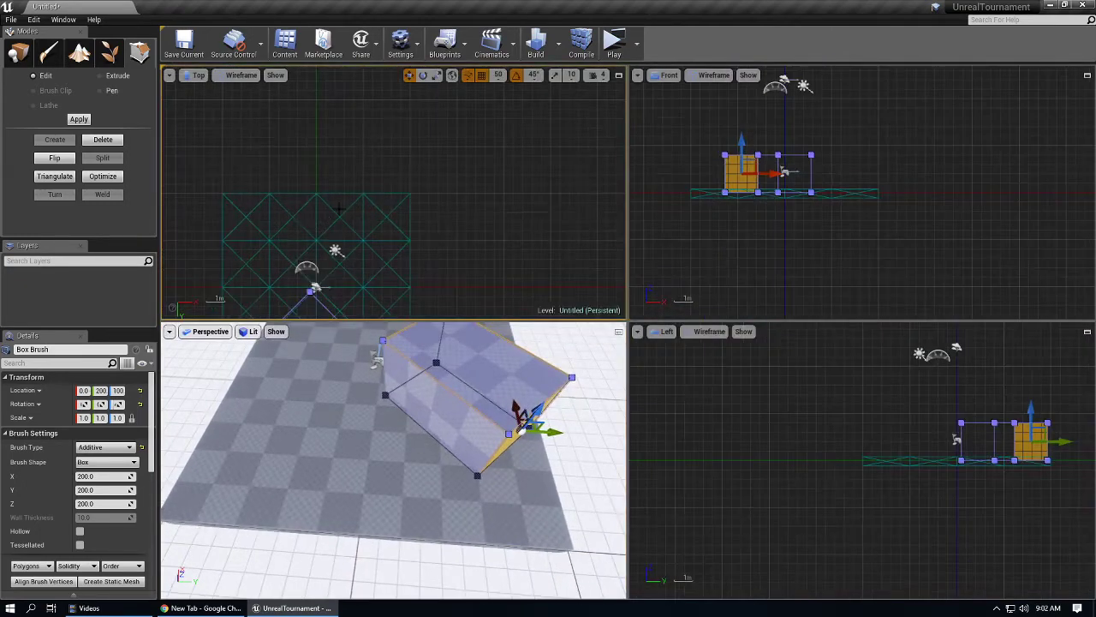
scroll(339, 209, "up", 8)
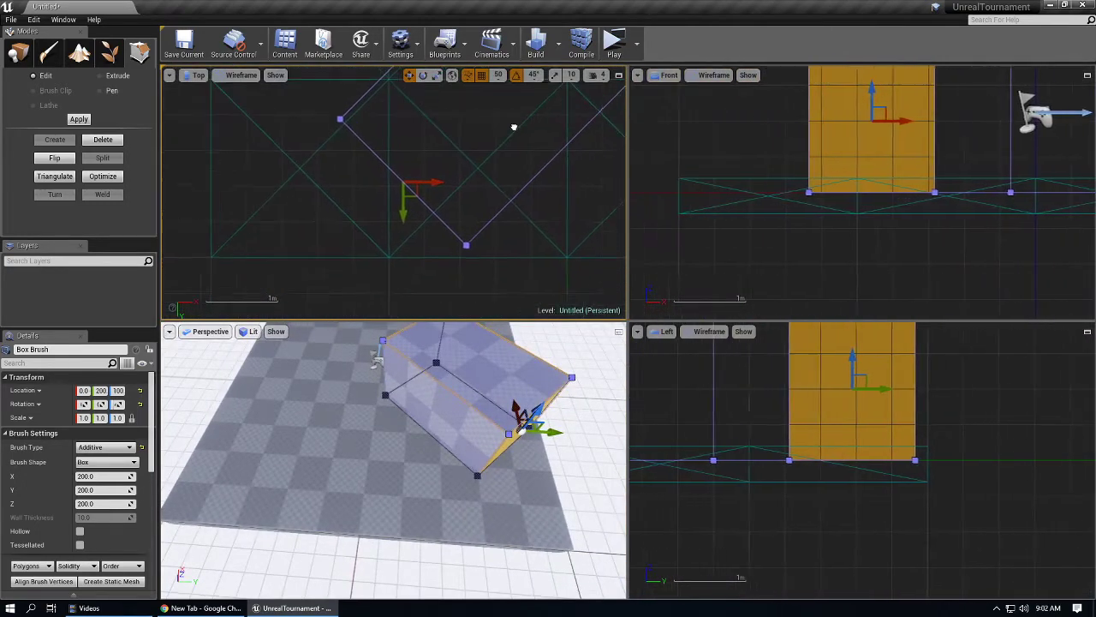
scroll(514, 127, "down", 5)
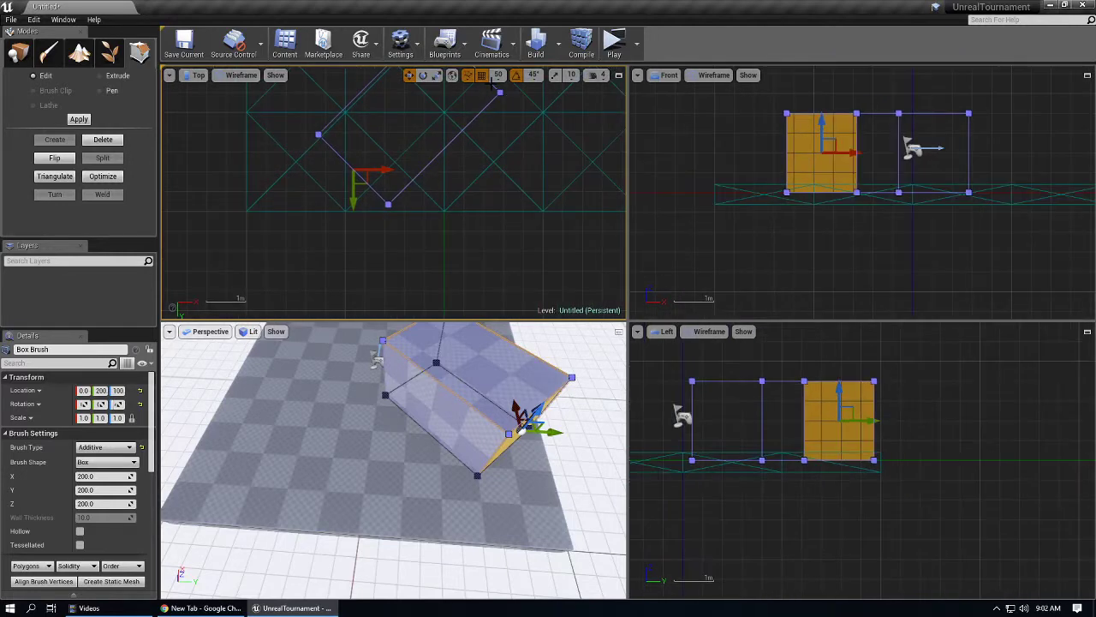
Place a second additive box brush from the Geometry brushes beyond the floor's edge in the top wireframe view.
left_click(497, 76)
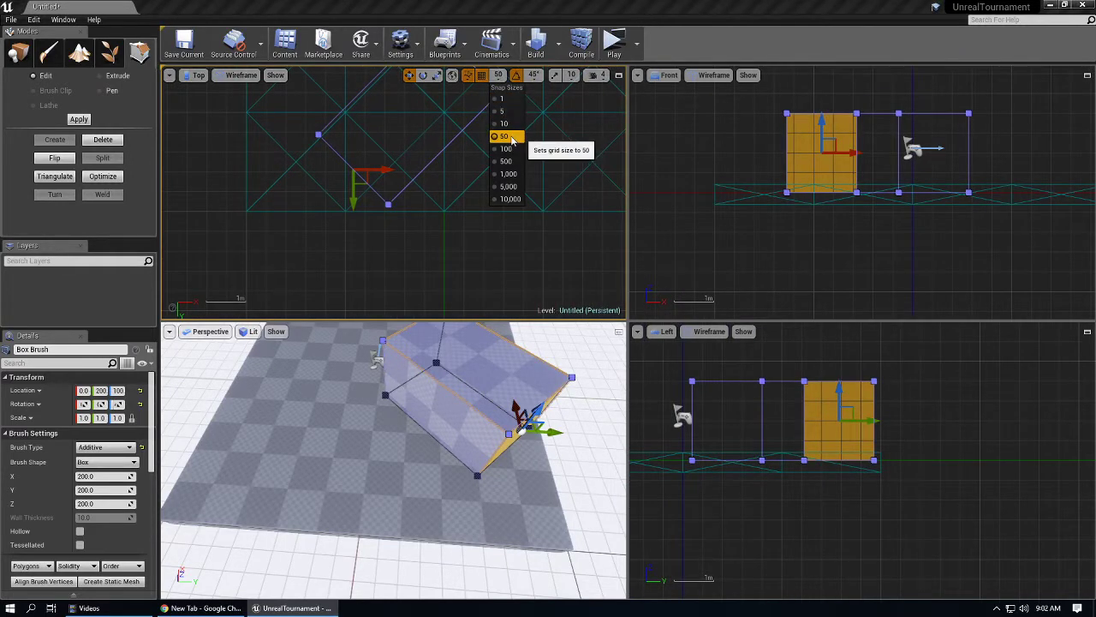
left_click(331, 248)
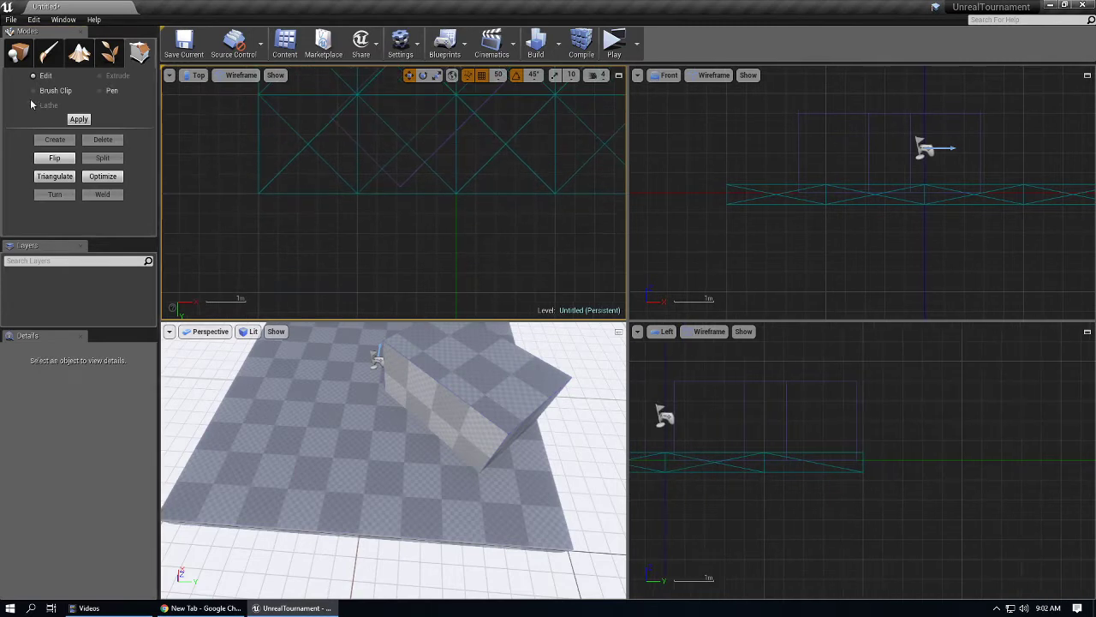
left_click(18, 53)
left_click(22, 175)
mouse_move(89, 100)
left_mouse_down()
mouse_move(372, 243)
mouse_move(361, 228)
left_mouse_up()
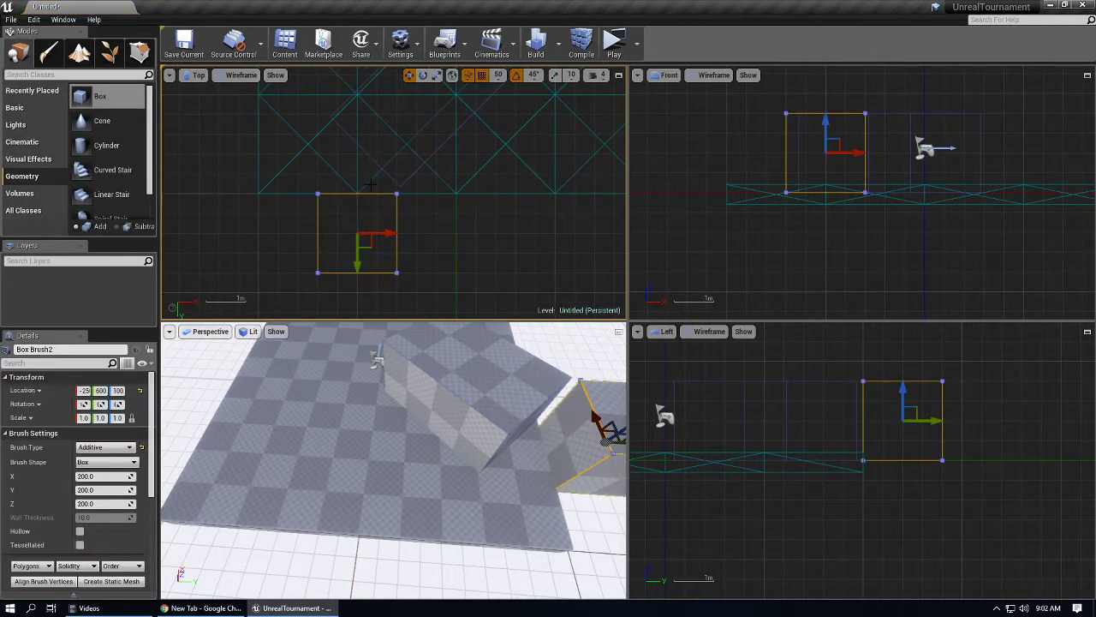
Reduce the position grid snap to 5 and move the second box so its corner approaches the rotated box's corner.
scroll(406, 191, "up", 8)
left_click(436, 168)
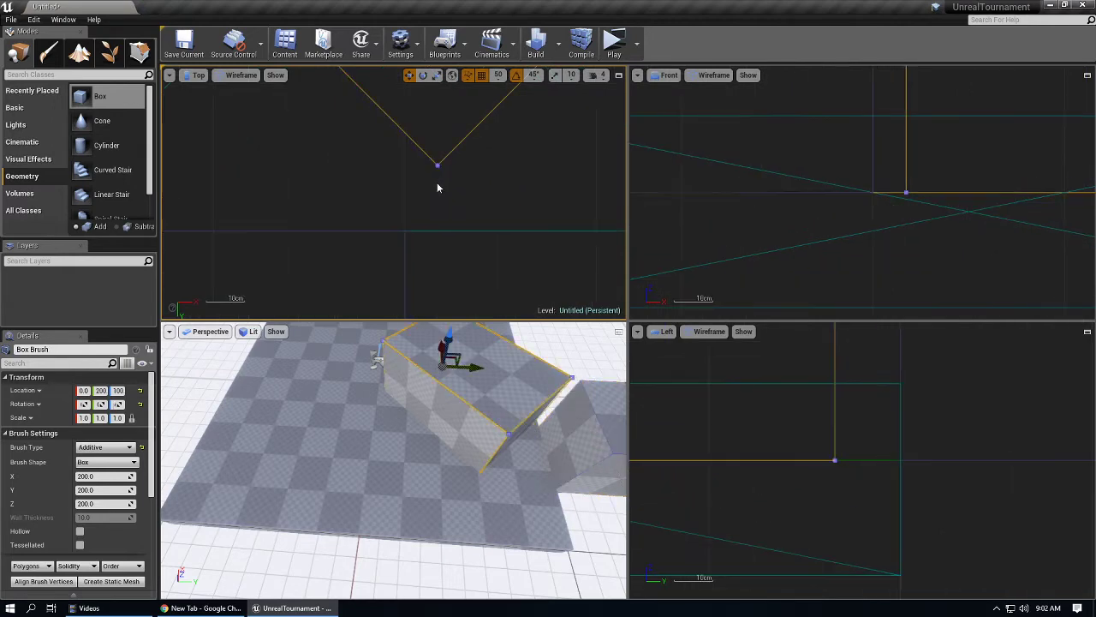
left_click(403, 254)
key("bracketleft")
key("bracketleft")
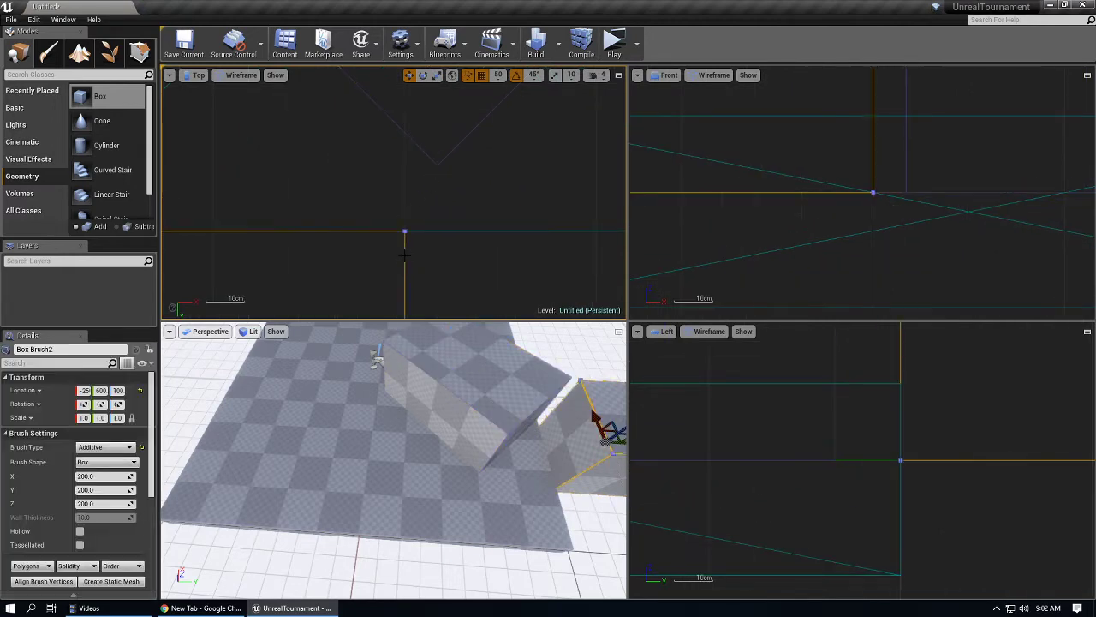
scroll(403, 254, "down", 7)
right_click_drag(321, 258, 423, 186)
mouse_move(396, 264)
left_mouse_down()
mouse_move(412, 240)
mouse_move(405, 253)
left_mouse_up()
scroll(480, 156, "up", 10)
scroll(471, 129, "up", 8)
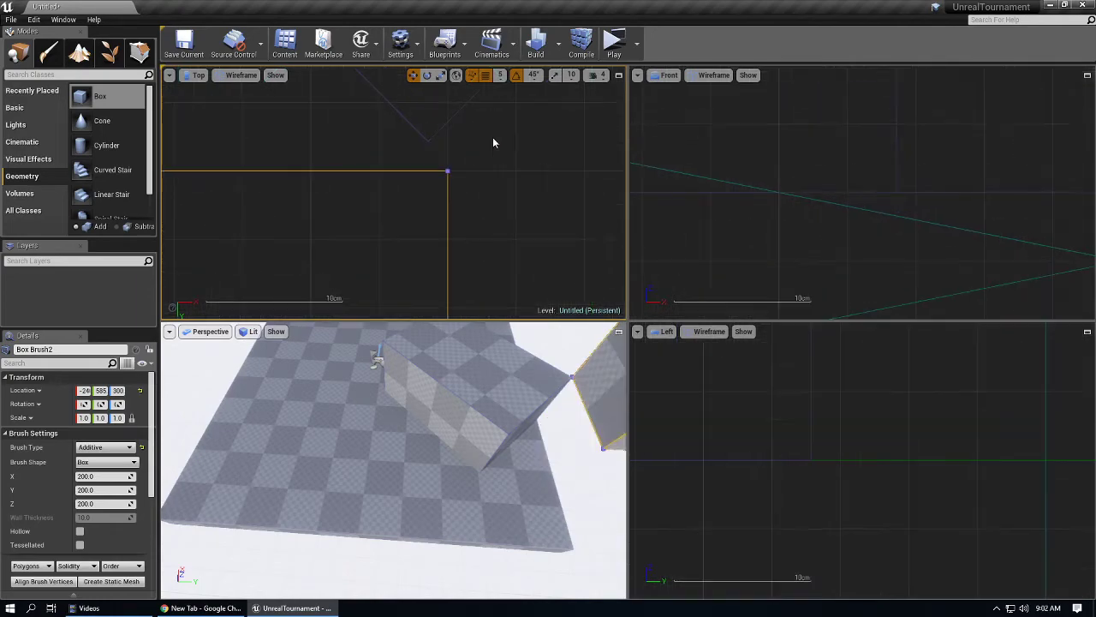
Set the position grid snap to 1 and nudge the second box until its corner meets the rotated box's corner.
key("bracketleft")
key("Up")
key("Left")
key("Left")
key("Up")
key("Right")
key("Right")
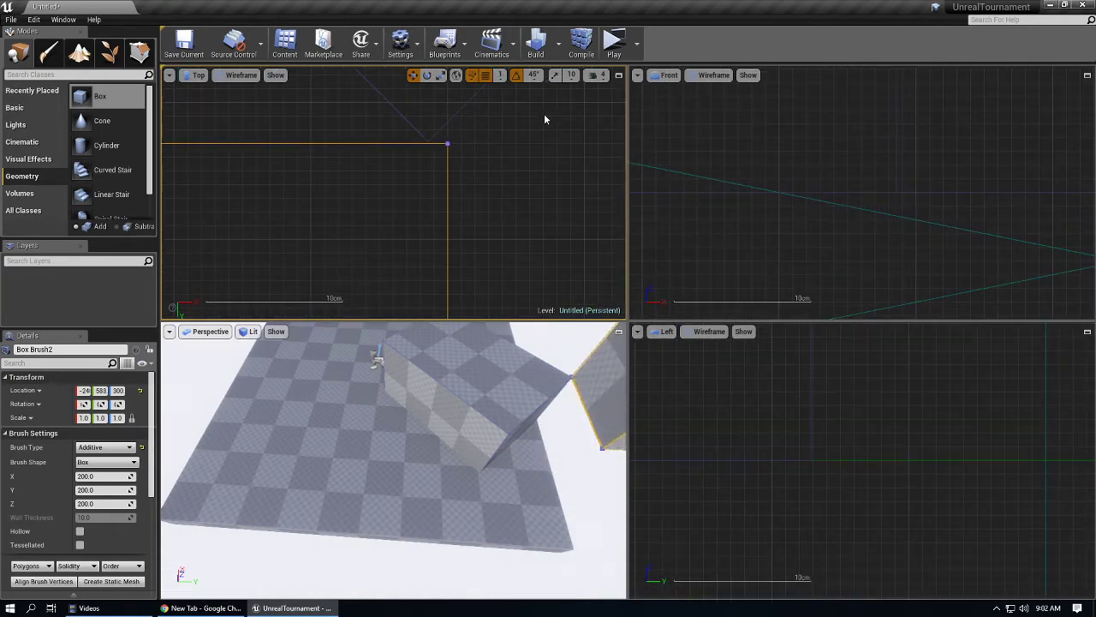
key("Up")
key("Left")
key("Down")
key("Left")
key("Right")
key("Up")
key("Down")
key("Left")
scroll(501, 160, "down", 6)
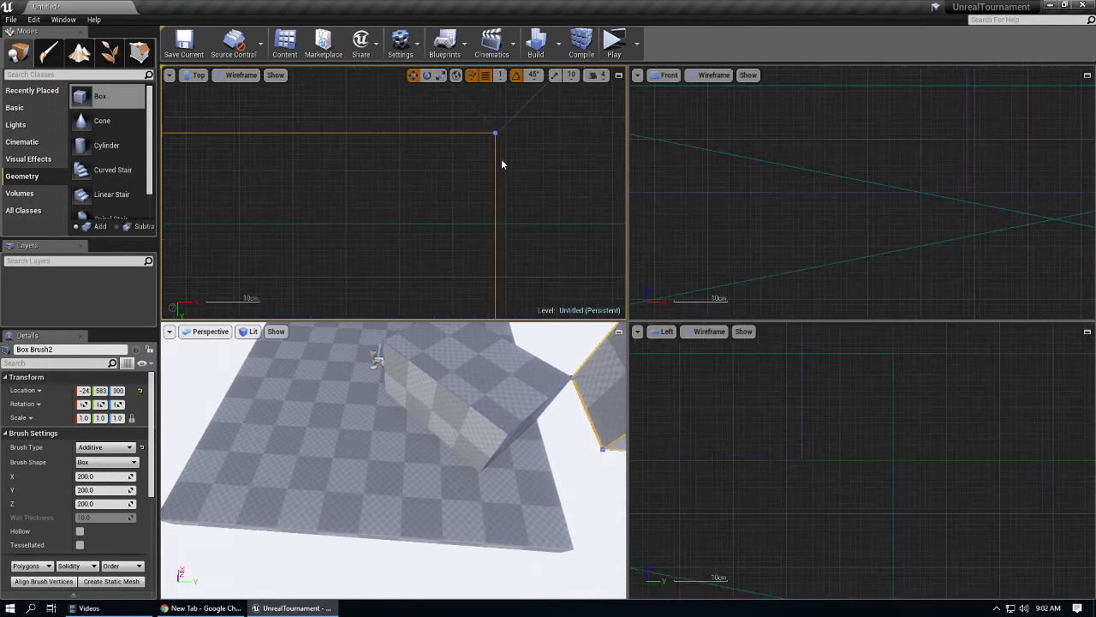
Examine how the second box lines up with the rotated box in the perspective and top views.
right_click_drag(459, 394, 495, 349)
scroll(408, 206, "down", 3)
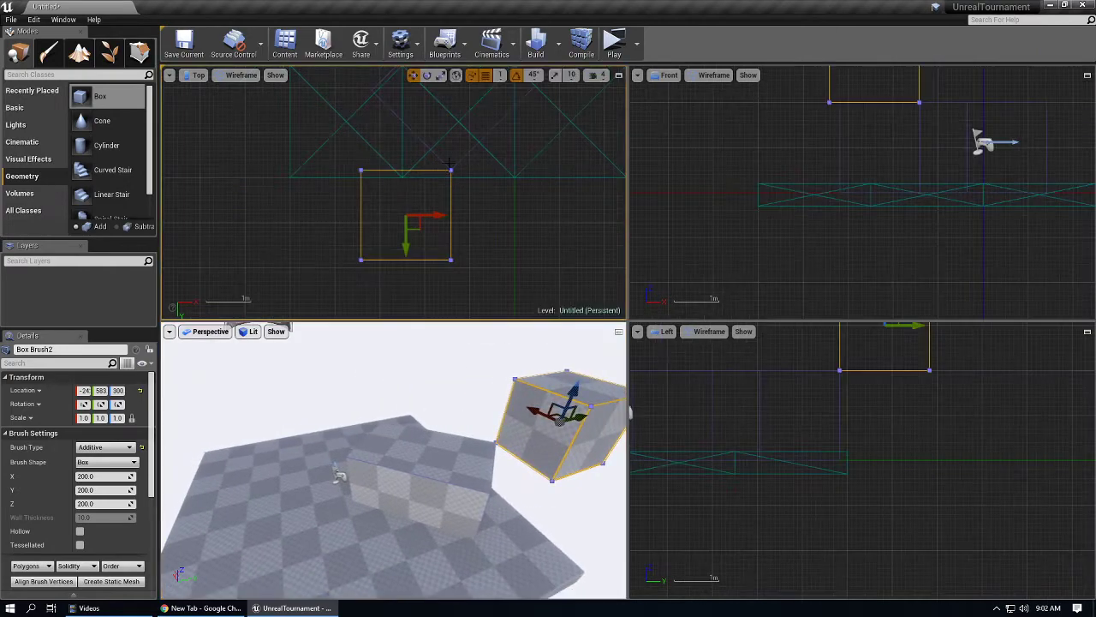
left_click(413, 158)
mouse_move(413, 157)
right_mouse_down()
mouse_move(321, 243)
mouse_move(425, 165)
right_mouse_up()
right_click_drag(364, 270, 448, 208)
scroll(448, 208, "up", 5)
left_click(475, 156)
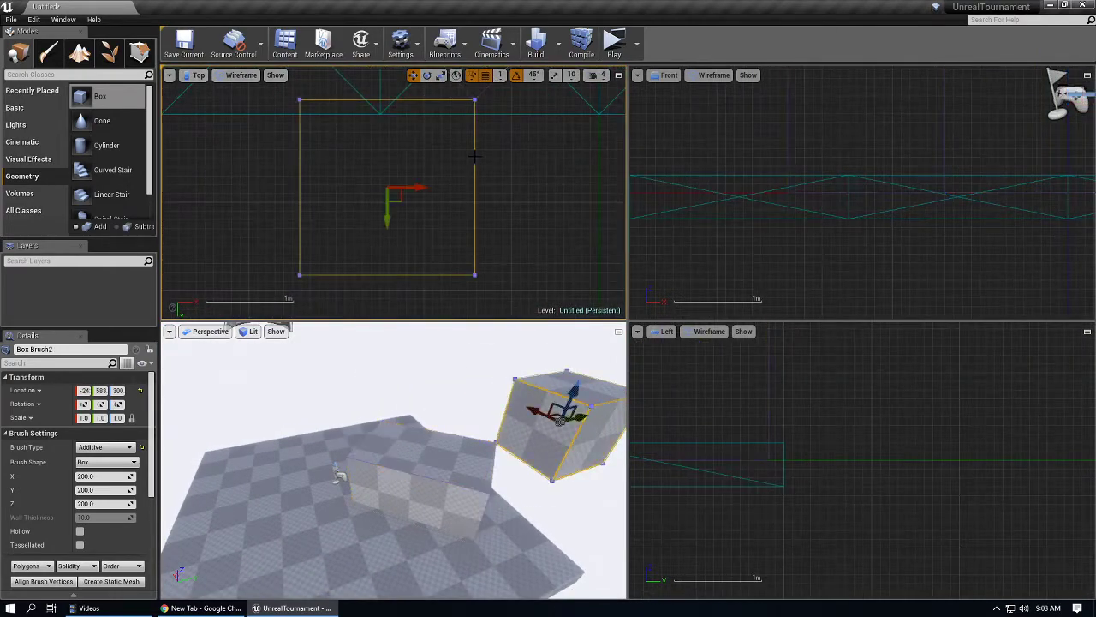
right_click_drag(475, 156, 422, 260)
scroll(406, 279, "up", 8)
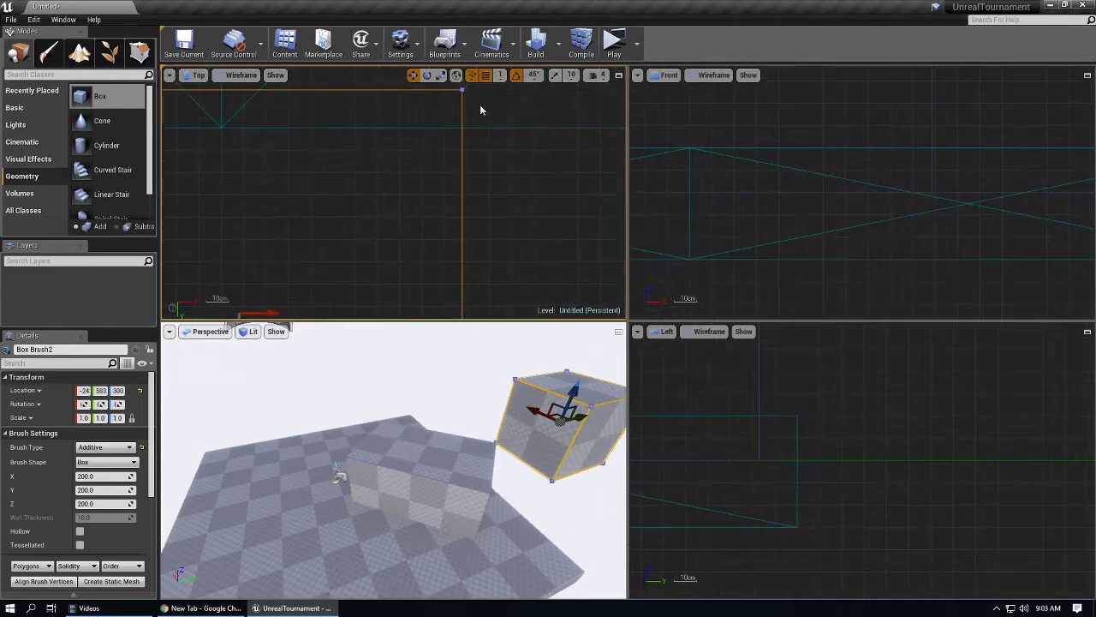
Set the position snap to 50, shift the second box slightly along X with grid snapping off, and re-enable snapping.
left_click(499, 76)
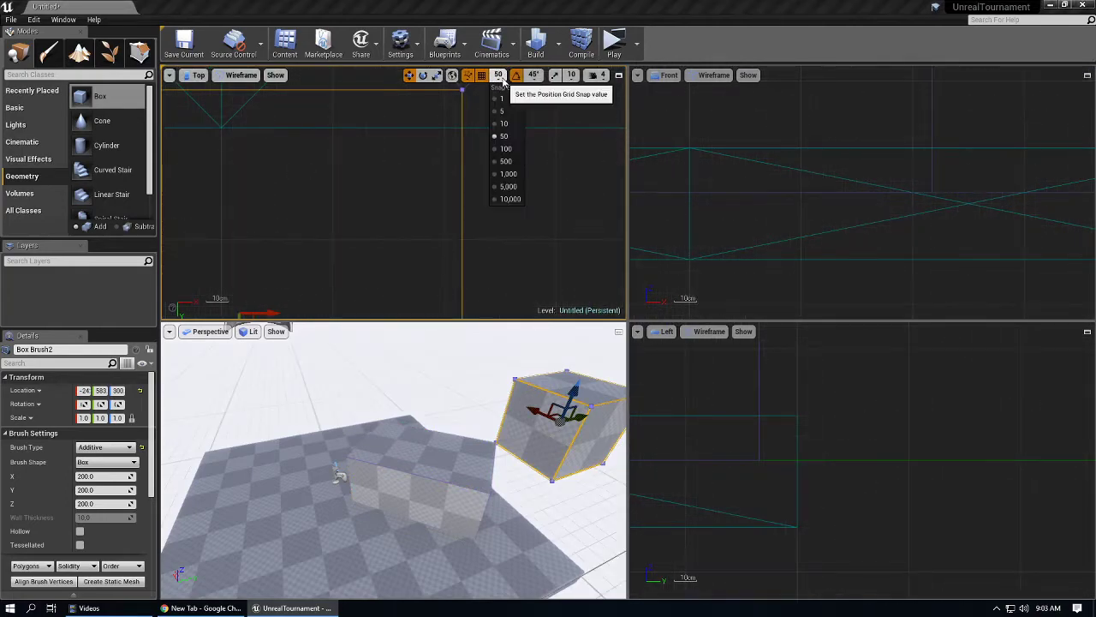
left_click(503, 140)
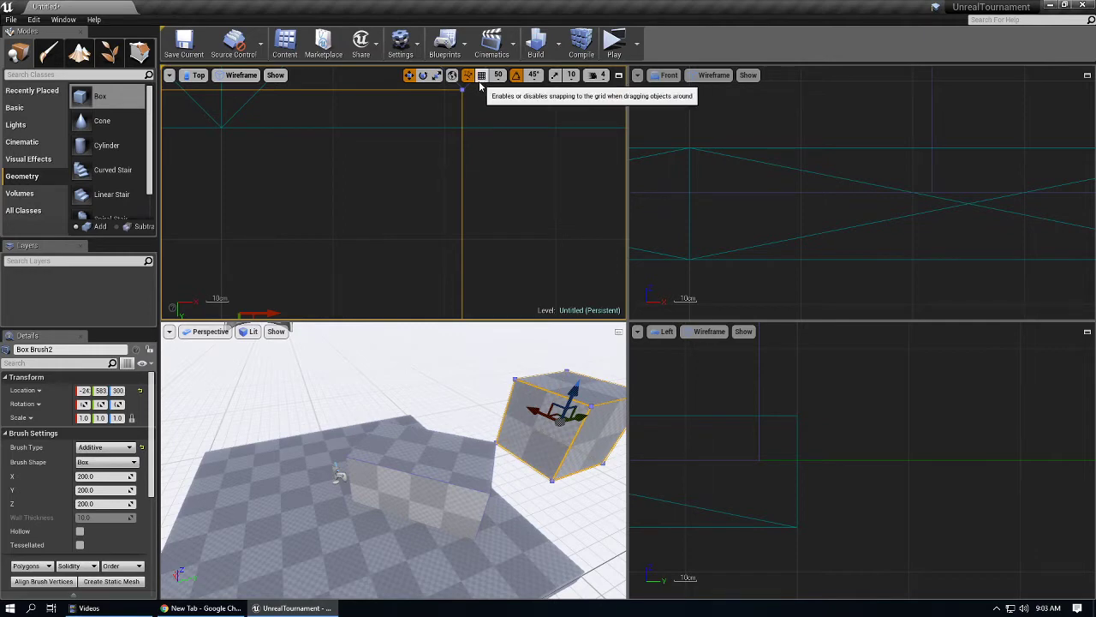
scroll(435, 134, "down", 8)
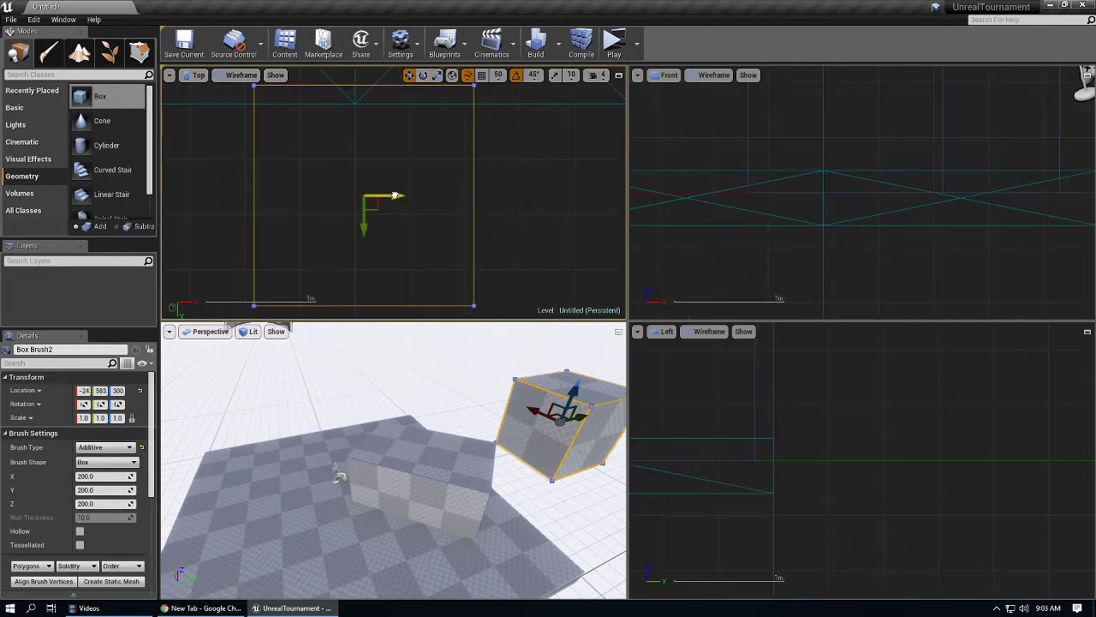
mouse_move(393, 194)
left_mouse_down()
mouse_move(421, 195)
mouse_move(399, 196)
left_mouse_up()
left_click(482, 75)
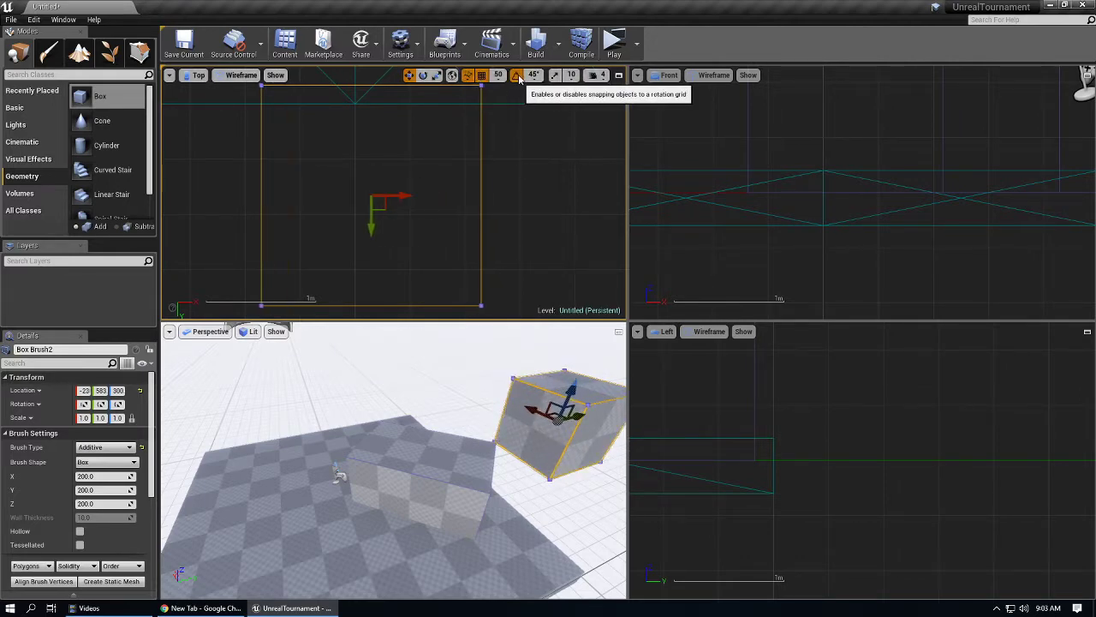
Try scaling the second box brush in the perspective view, and undo the scaling.
left_click(517, 76)
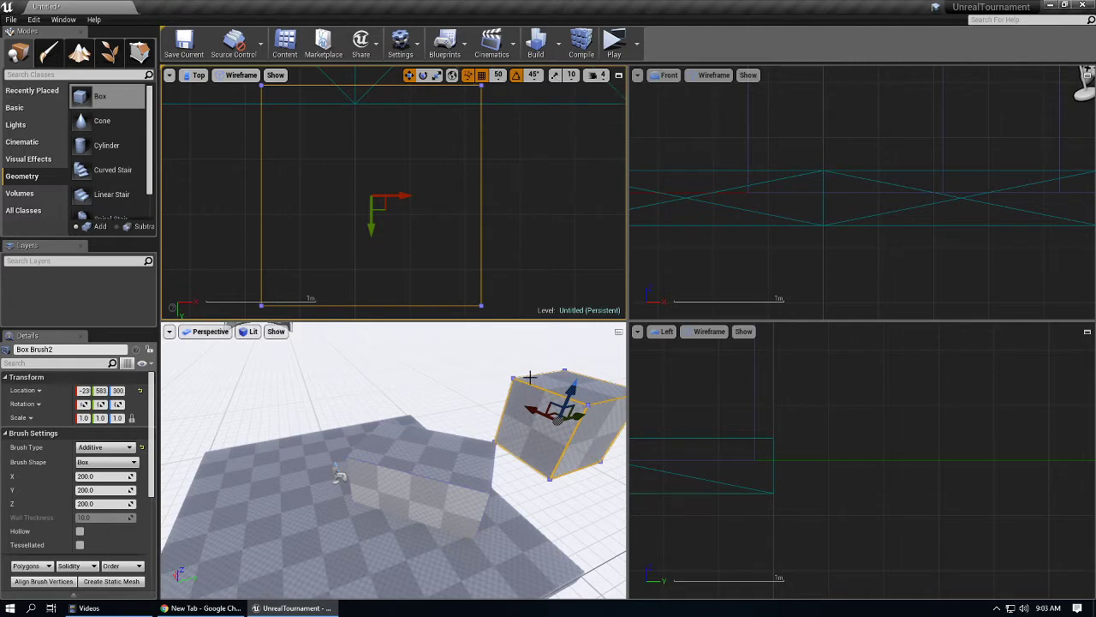
left_click(556, 80)
mouse_move(412, 427)
right_mouse_down()
mouse_move(467, 426)
mouse_move(416, 420)
mouse_move(416, 409)
right_mouse_up()
key("space")
key("space")
mouse_move(412, 427)
left_mouse_down()
mouse_move(467, 387)
mouse_move(417, 429)
left_mouse_up()
key("ctrl+z")
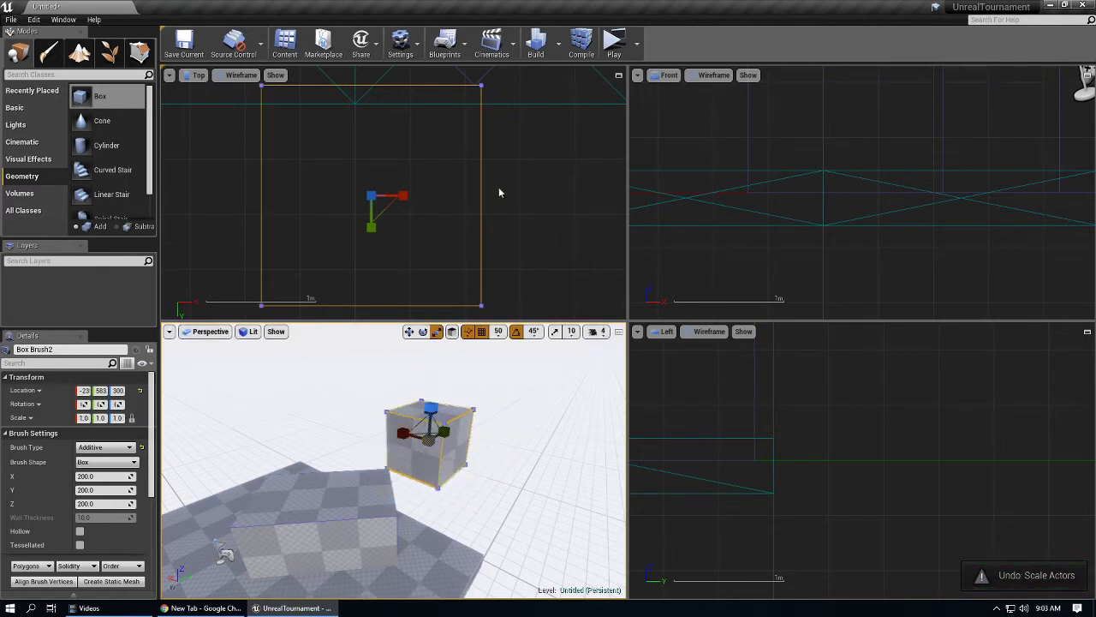
Turn off rotation snapping and maximize the perspective viewport.
right_click_drag(464, 372, 428, 372)
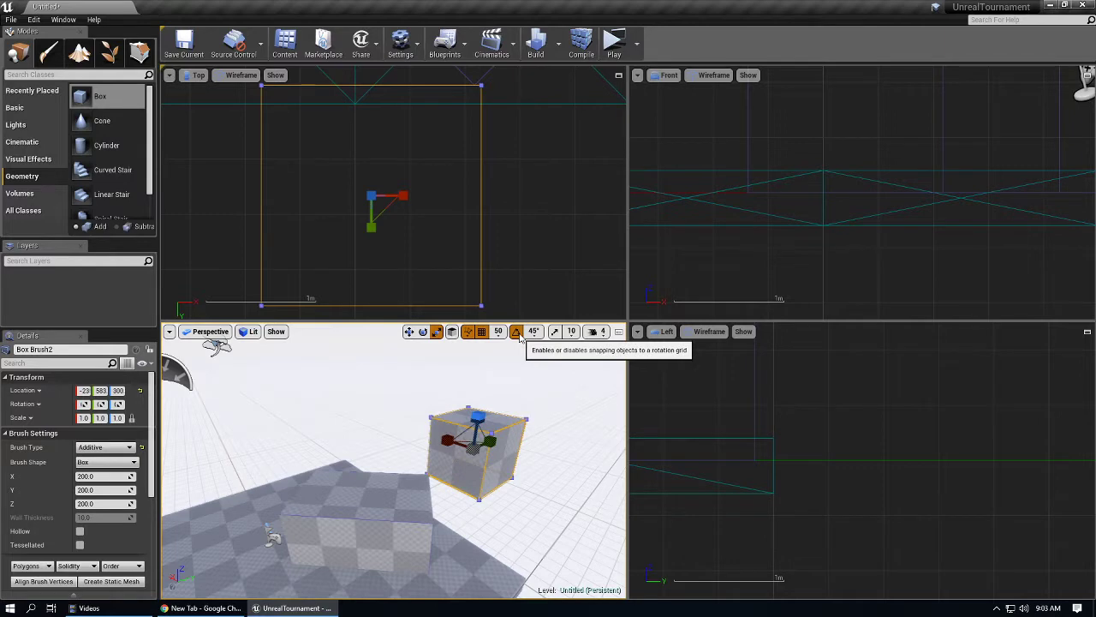
right_click_drag(512, 355, 446, 365)
left_click(619, 332)
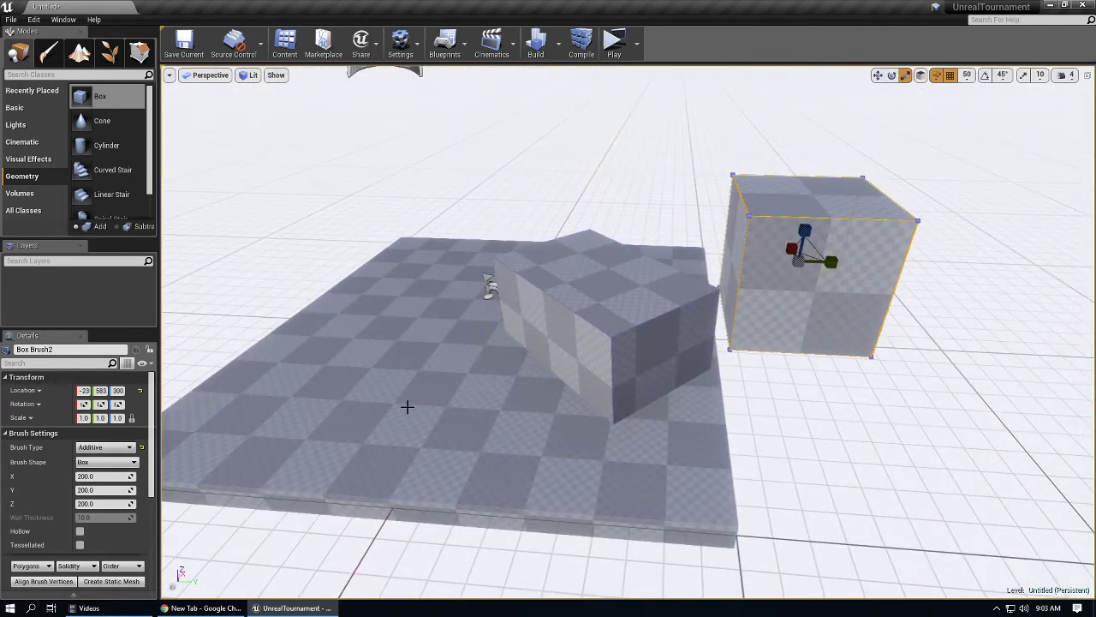
key("a")
right_click_drag(409, 402, 409, 403)
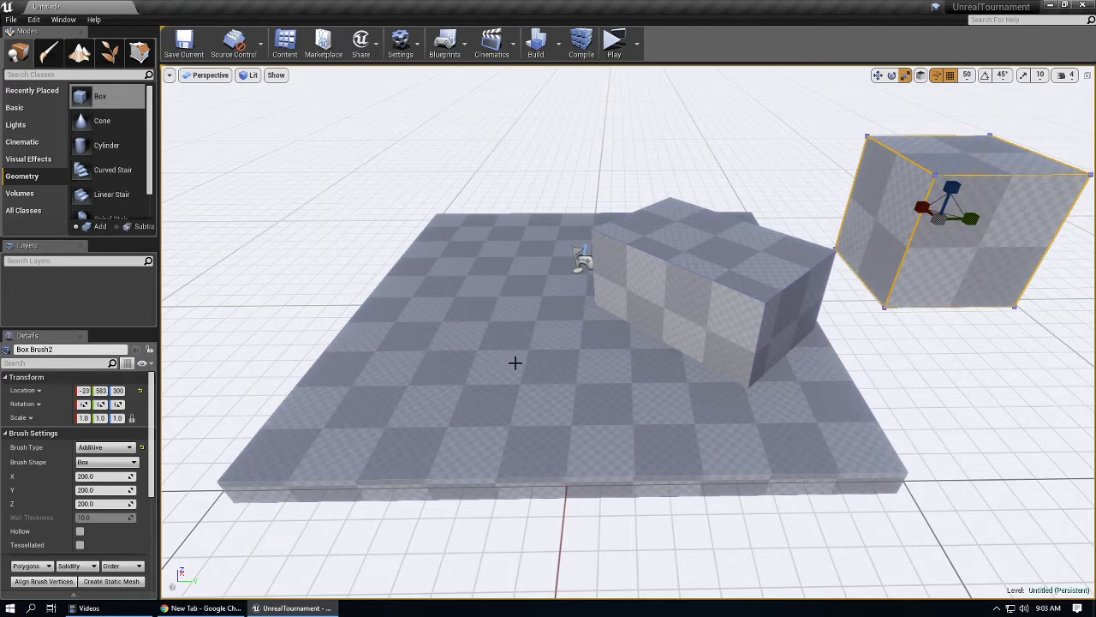
Select the floor and fly the camera around it to examine it from below and above.
left_click(531, 412)
key("a")
right_click_drag(537, 408, 537, 409)
key("q")
key("a")
key("w")
key("q")
key("f")
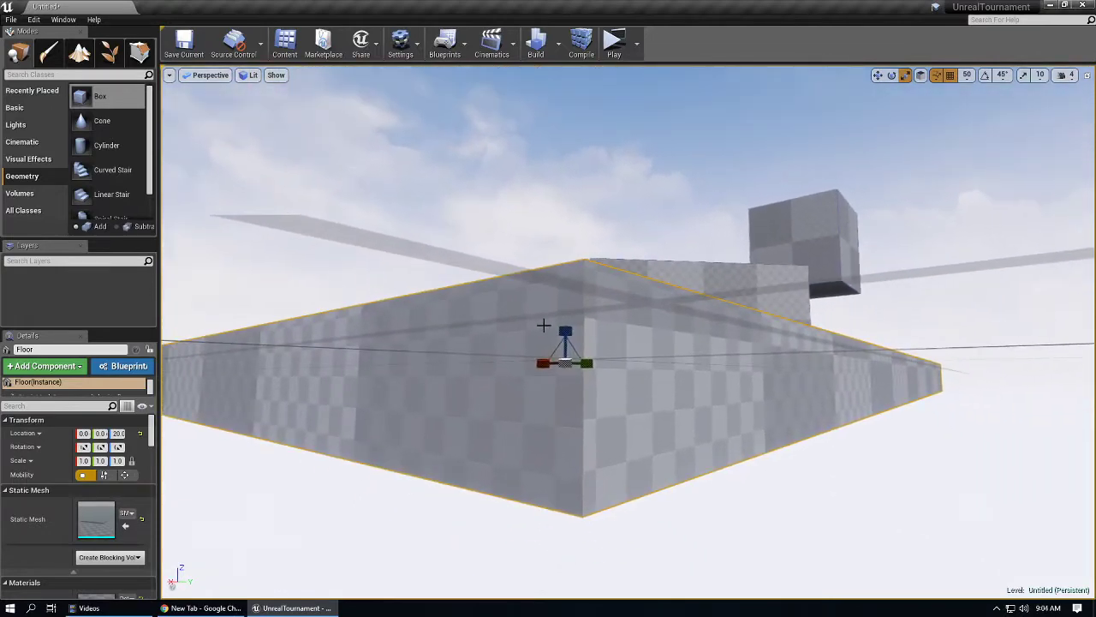
right_click_drag(603, 329, 603, 329)
key("s")
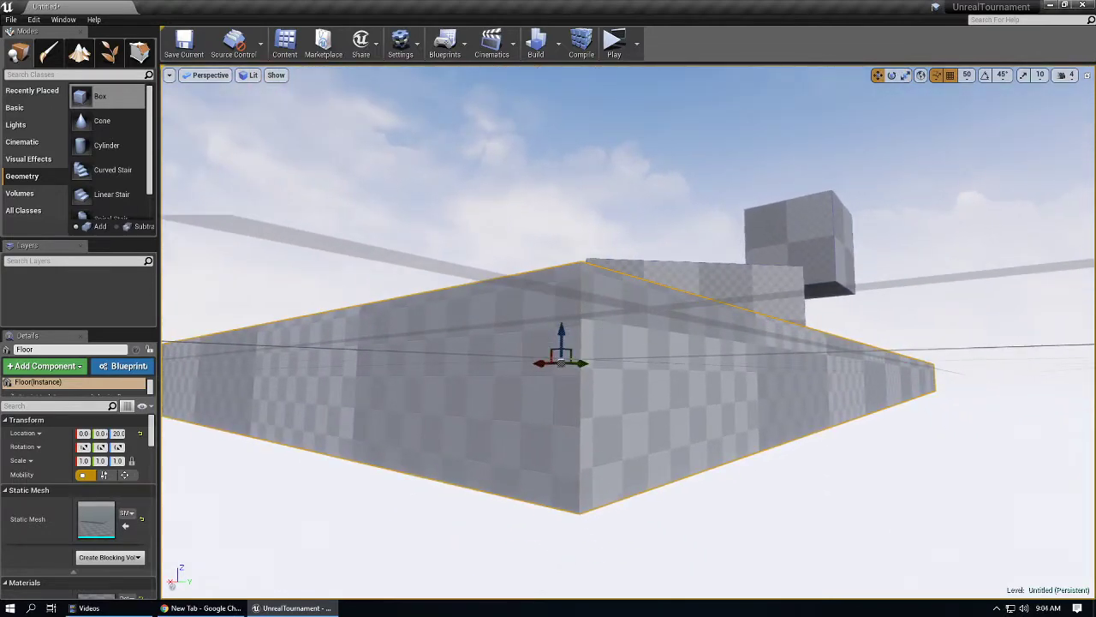
key("s")
right_click_drag(287, 151, 287, 151)
key("a")
right_click_drag(441, 206, 455, 218)
key("s")
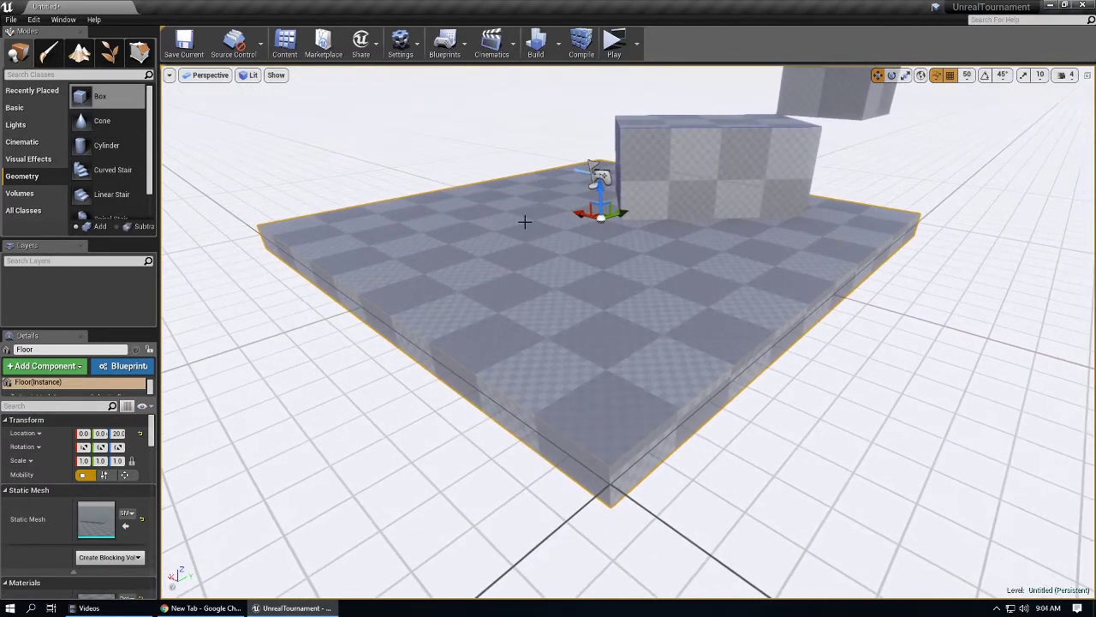
Try scaling the floor, undo the change, and return to the Move tool.
key("e")
key("r")
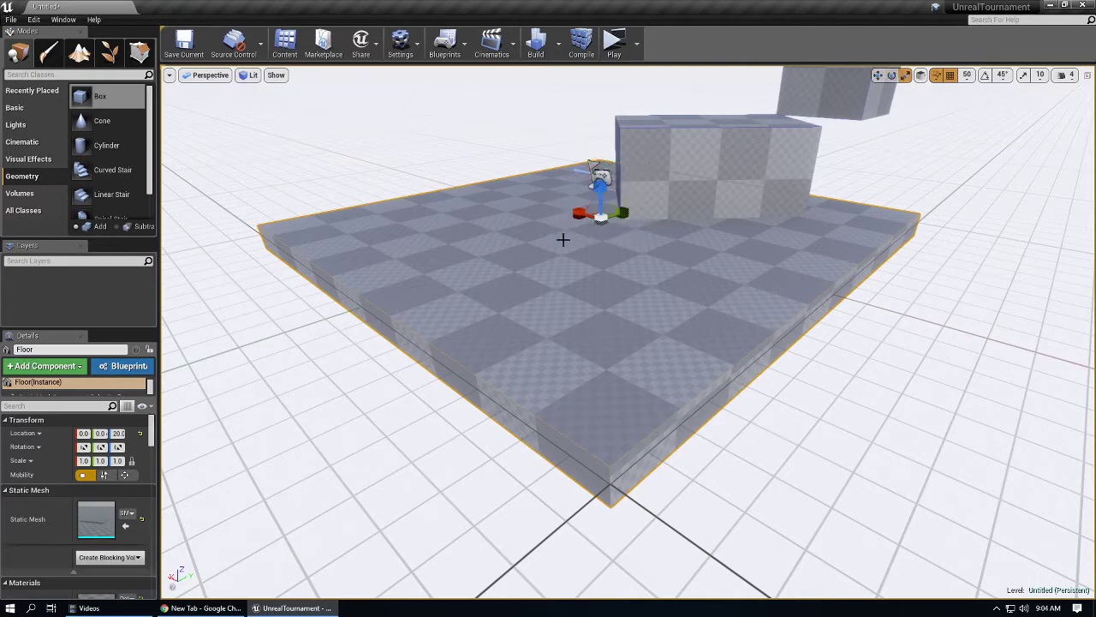
left_click_drag(611, 210, 630, 171)
key("ctrl+z")
right_click_drag(567, 252, 642, 254)
key("w")
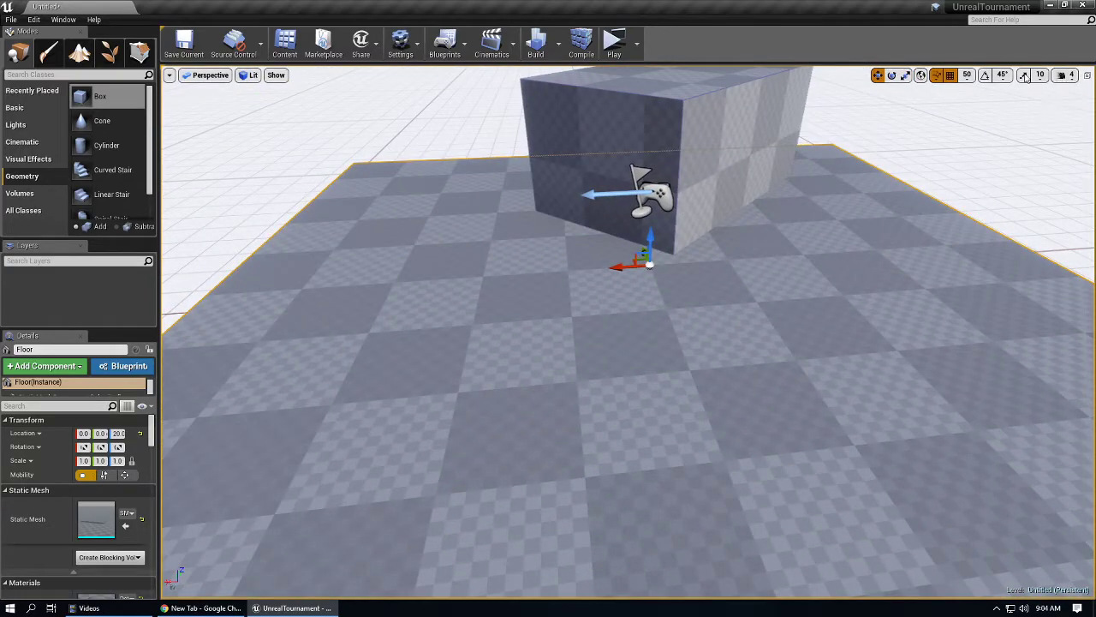
Check the camera speed setting and fly around the level to examine the boxes from several sides.
left_click(1070, 77)
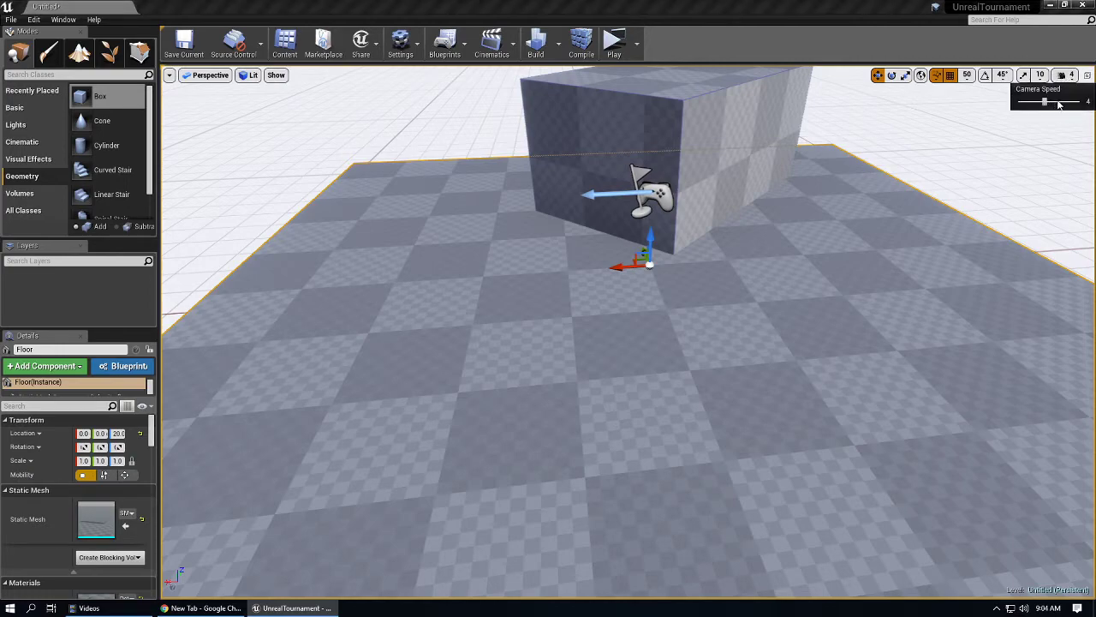
key("s")
right_click_drag(599, 334, 706, 360)
key("a")
key("a")
key("w")
key("s")
key("w")
key("s")
key("d")
key("w")
key("d")
key("a")
key("w")
key("s")
key("w")
key("s")
key("d")
key("w")
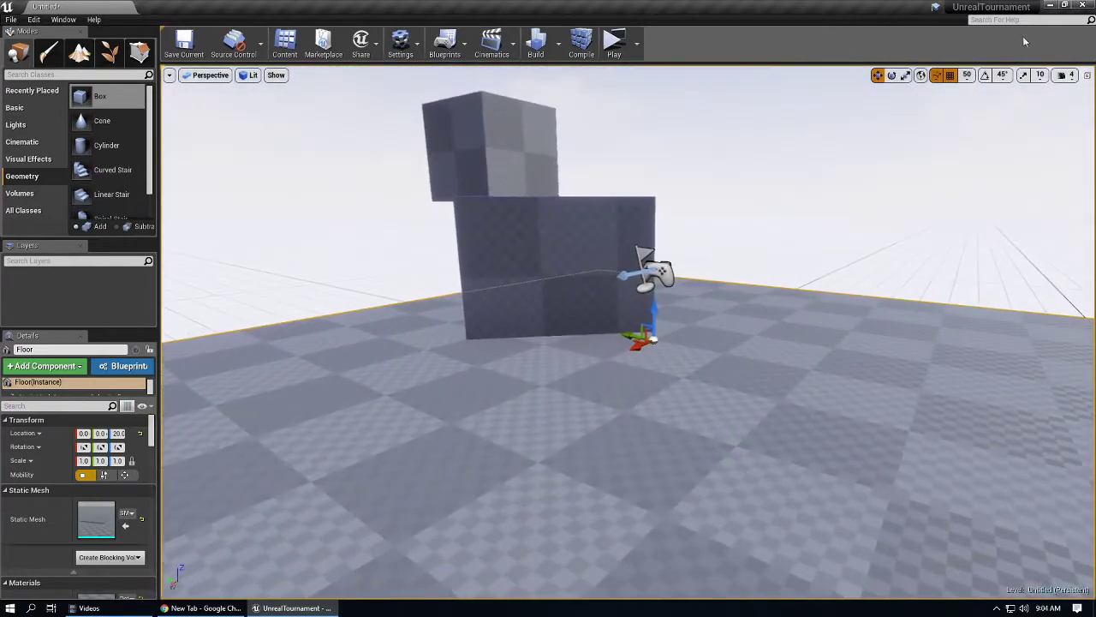
Review the camera speed setting and the available rotation snap angles.
left_click(1063, 76)
right_click_drag(881, 181, 887, 257)
key("e")
left_click(1073, 80)
left_click(1002, 75)
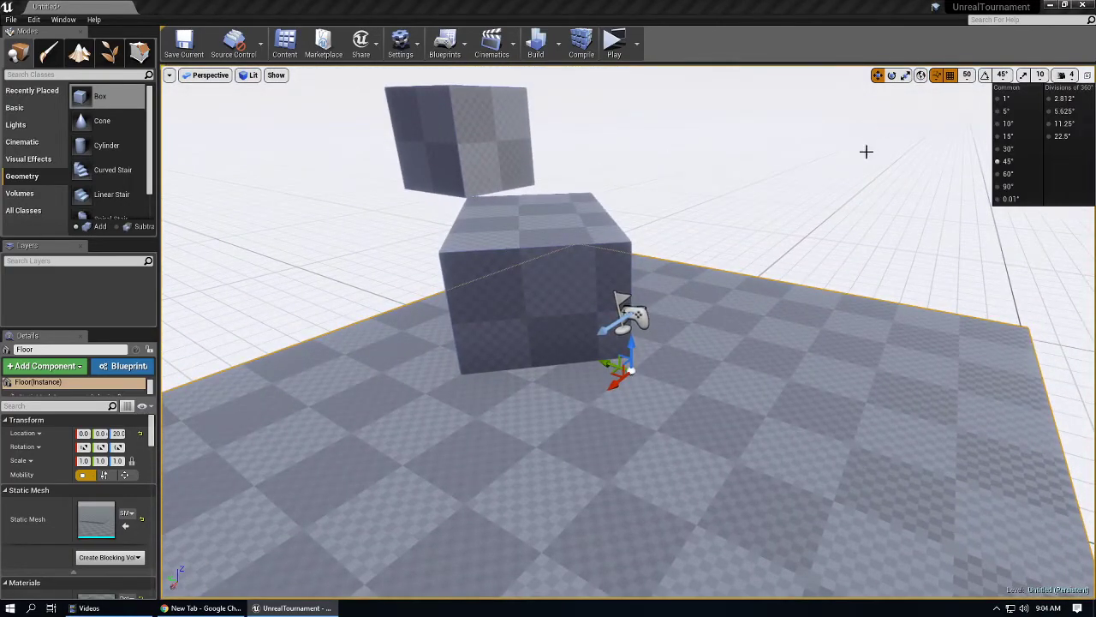
Delete both box brushes from the level, and place and remove a trial cone brush on the floor.
right_click_drag(866, 151, 783, 195)
key("d")
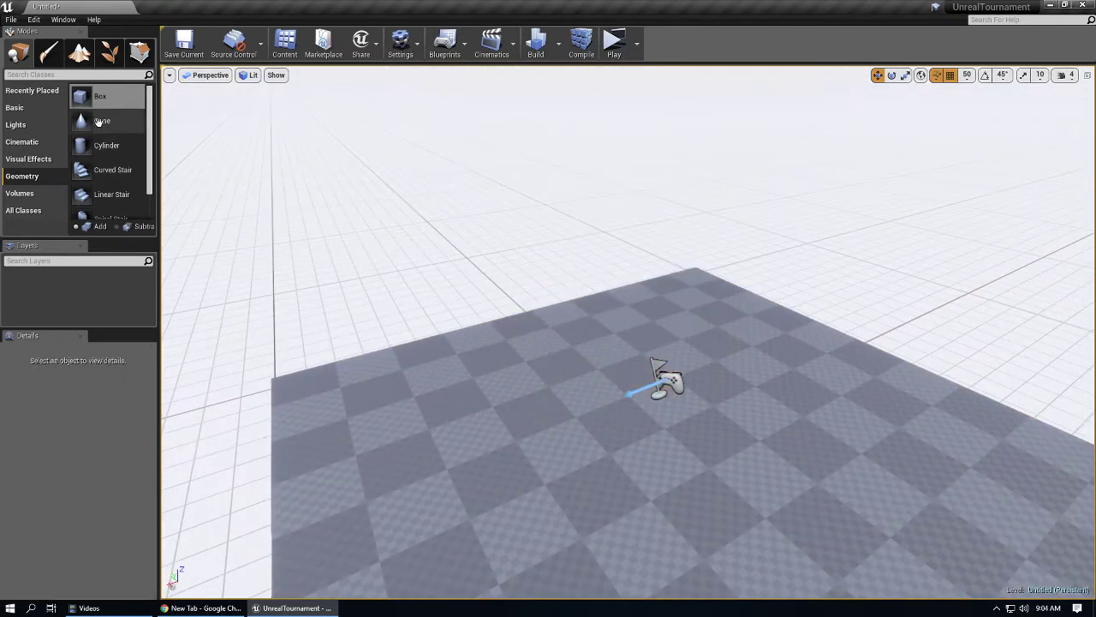
left_click_drag(99, 122, 690, 508)
key("Delete")
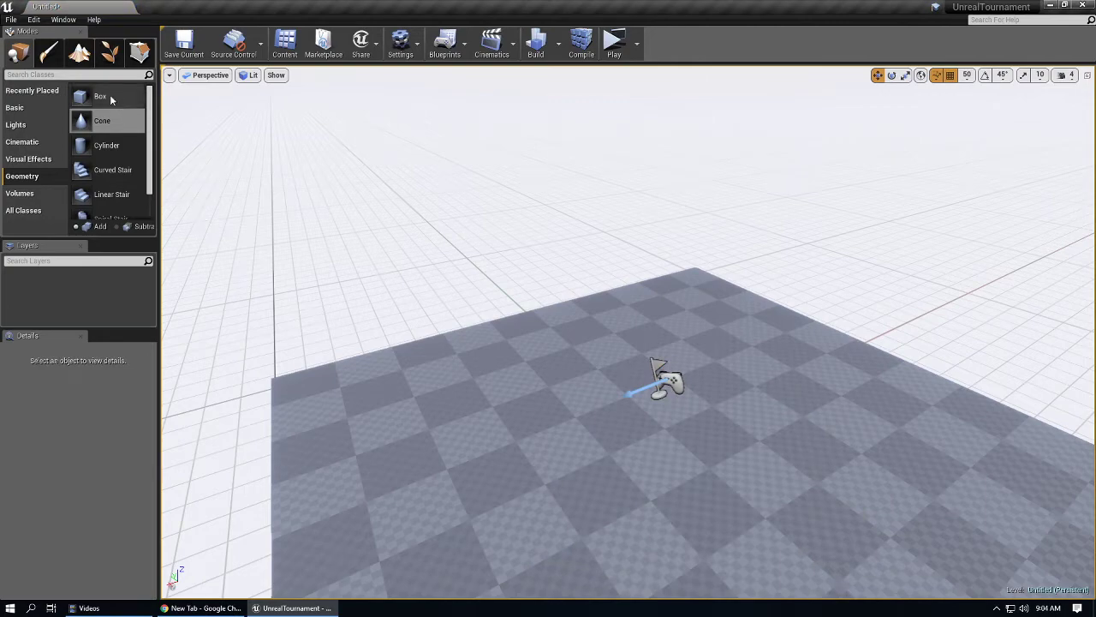
Place a new additive box brush on the floor and switch to Geometry Editing mode.
left_click_drag(100, 97, 526, 480)
left_click(141, 54)
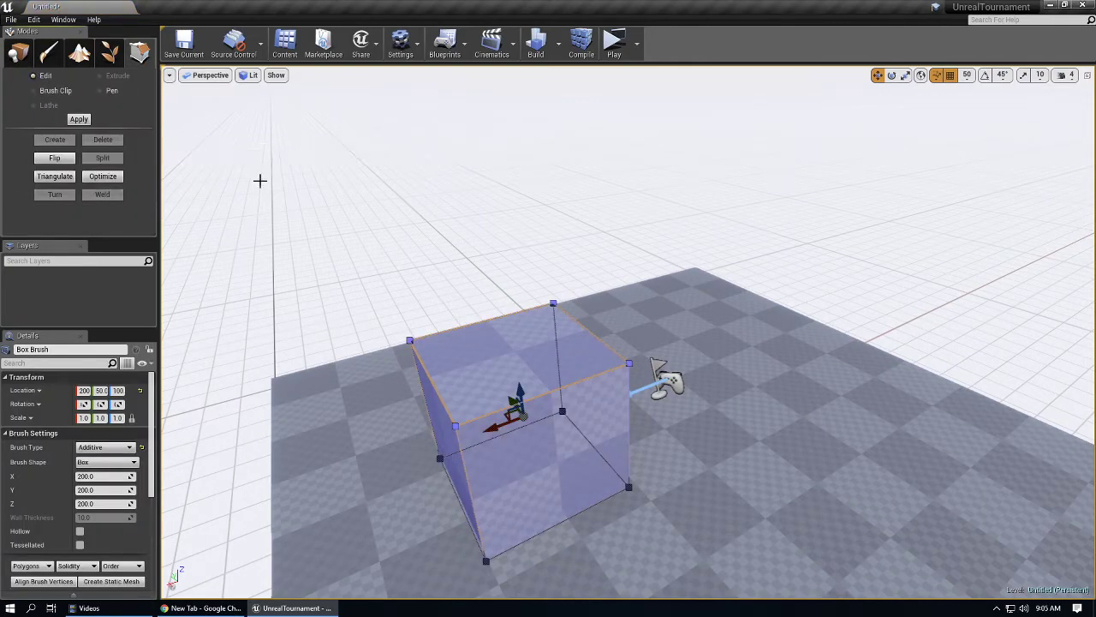
Delete the near vertical side face of the new box brush and return to Place mode.
mouse_move(482, 228)
right_mouse_down()
mouse_move(435, 219)
mouse_move(560, 294)
right_mouse_up()
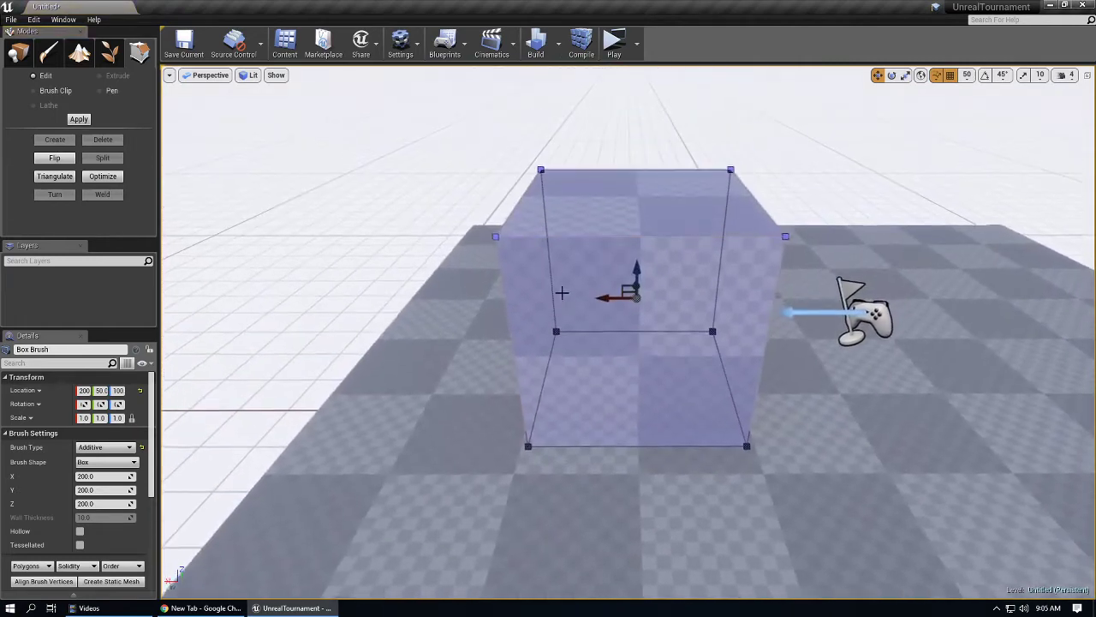
left_click(555, 280)
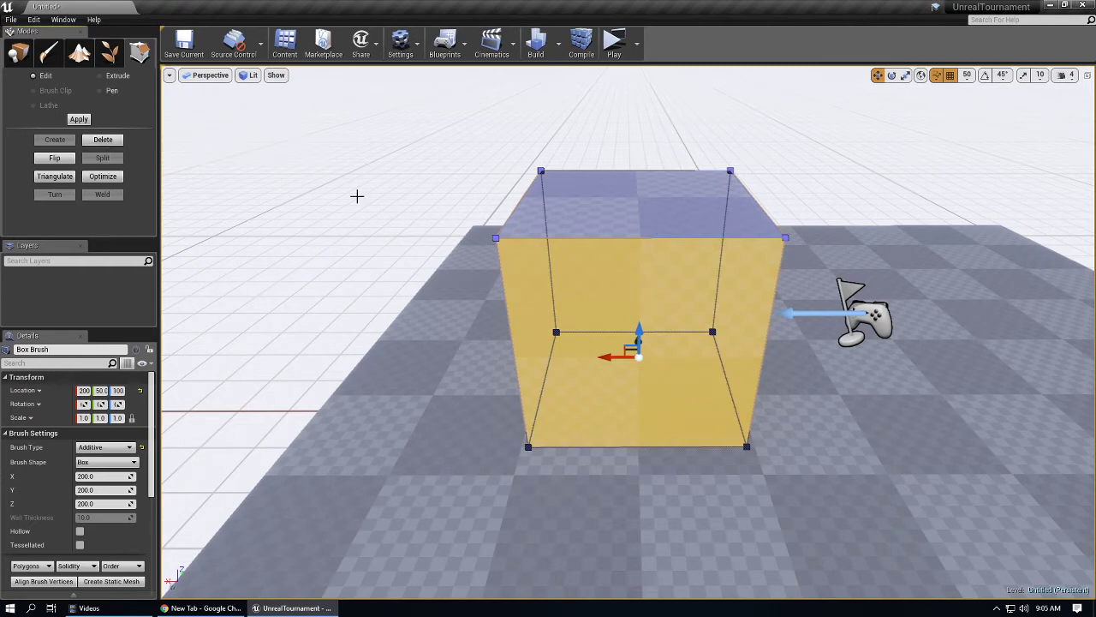
left_click(104, 141)
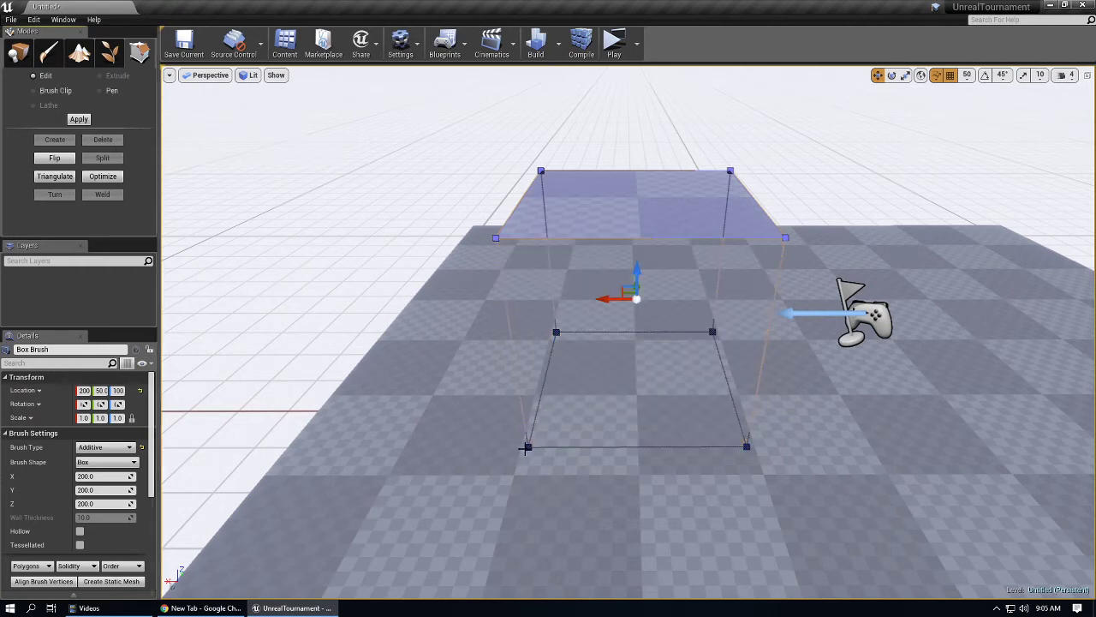
key("shift+1")
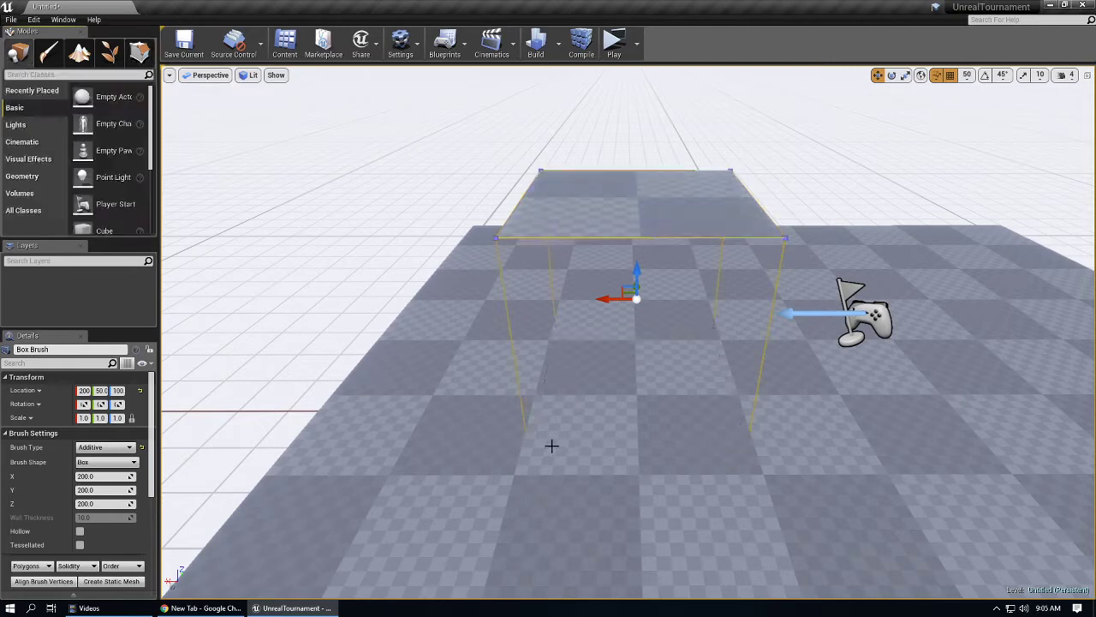
In Geometry Editing mode, create the missing near side face of the box brush from its four corner vertices.
key("shift+5")
left_click(527, 445)
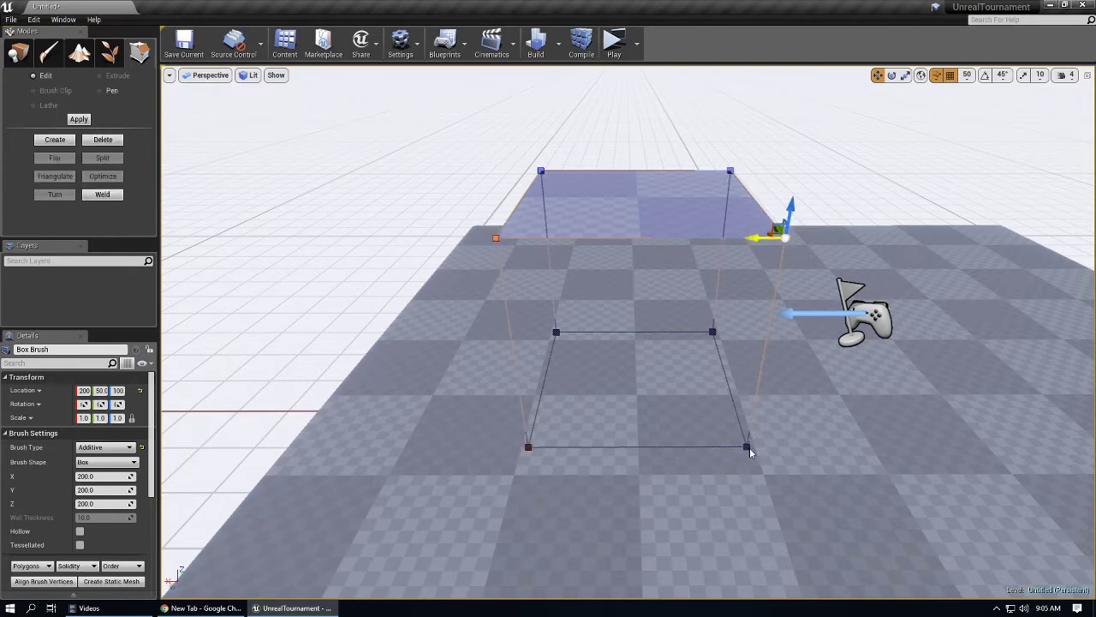
left_click(63, 140)
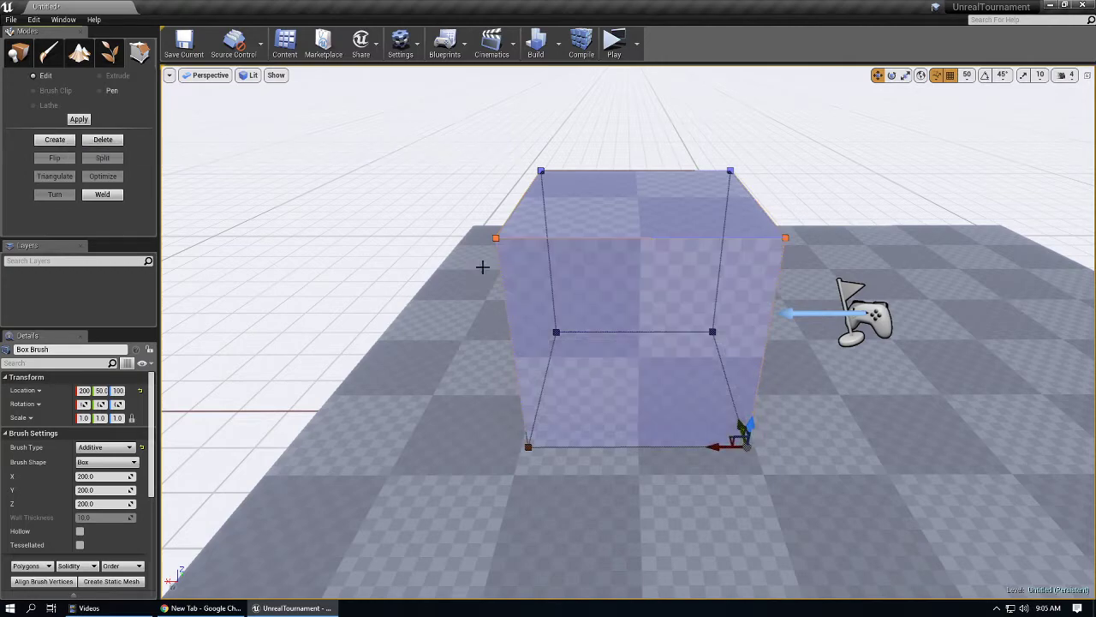
mouse_move(482, 267)
right_mouse_down()
mouse_move(397, 236)
mouse_move(482, 267)
right_mouse_up()
mouse_move(659, 330)
right_mouse_down()
mouse_move(673, 352)
mouse_move(659, 355)
mouse_move(604, 296)
mouse_move(651, 312)
mouse_move(638, 326)
mouse_move(655, 308)
mouse_move(647, 317)
mouse_move(676, 339)
mouse_move(655, 325)
mouse_move(600, 339)
mouse_move(630, 343)
mouse_move(634, 355)
mouse_move(643, 336)
right_mouse_up()
right_click_drag(435, 219, 439, 244)
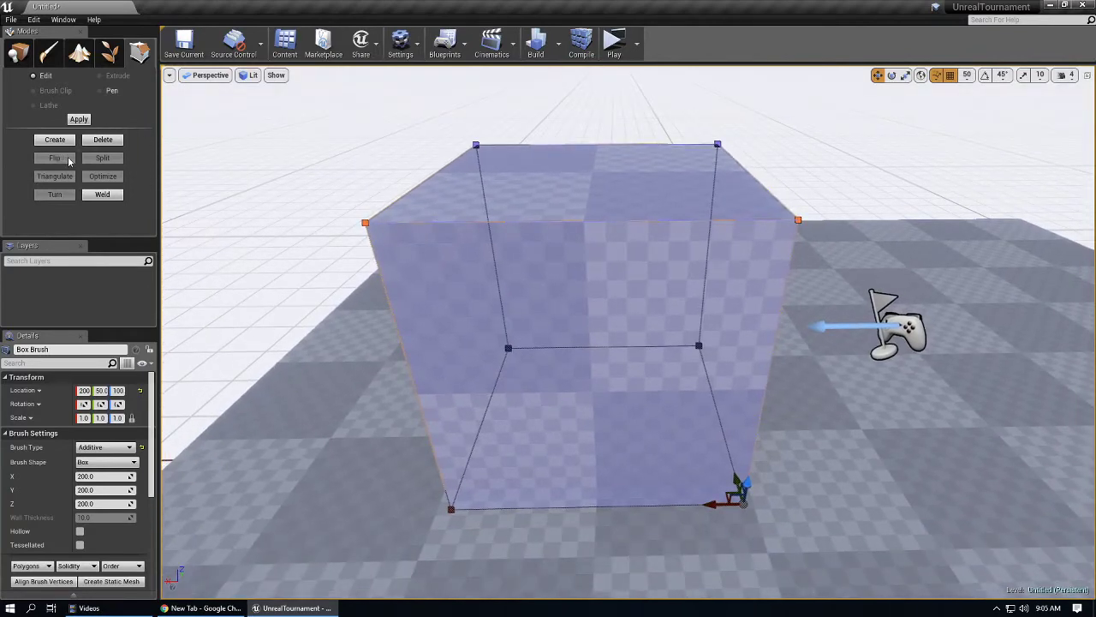
Flip the near side face of the box brush, flip it back, and deselect the brush.
left_click(201, 223)
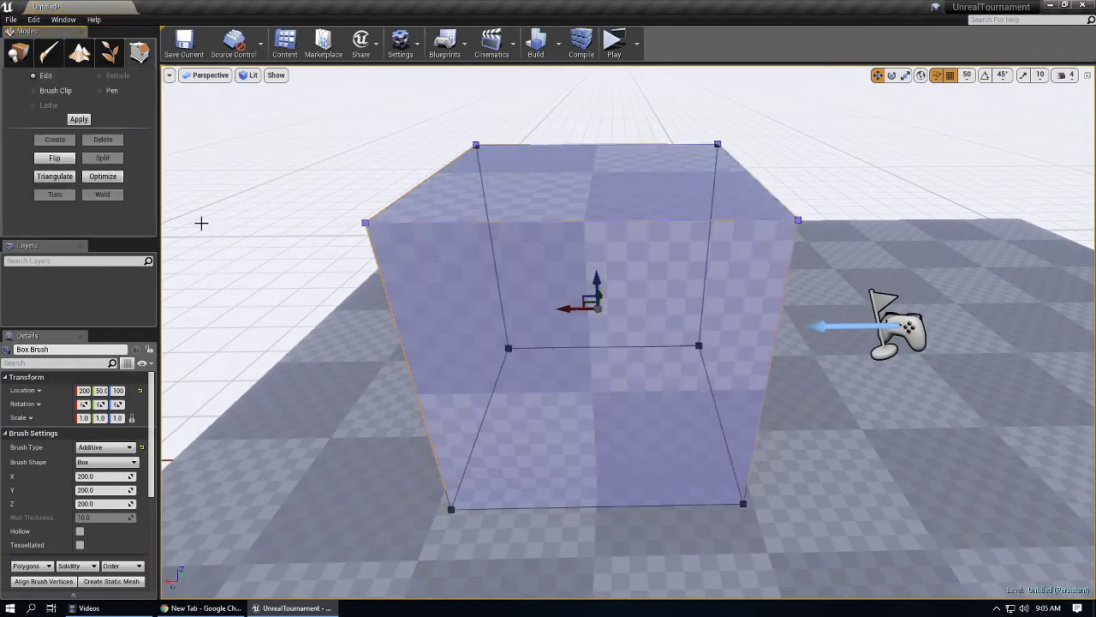
left_click(513, 292)
right_click_drag(513, 292, 215, 161)
left_click(65, 157)
right_click_drag(536, 343, 538, 344)
left_click(536, 343)
left_click(600, 276)
right_click_drag(600, 277, 604, 293)
left_click(62, 158)
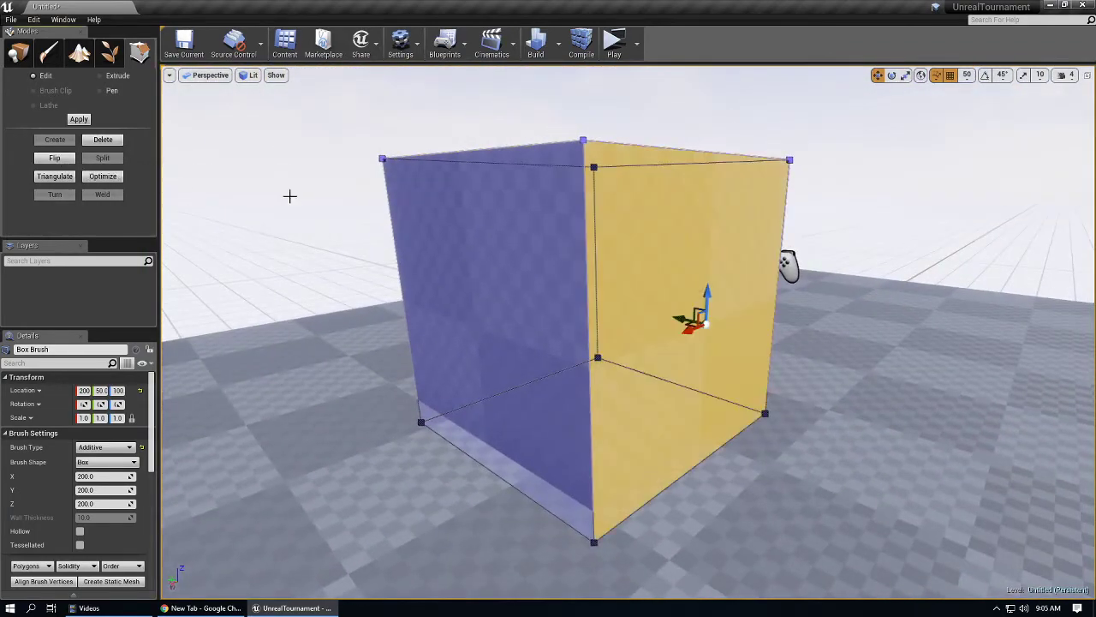
right_click_drag(492, 240, 491, 240)
key("Escape")
key("Escape")
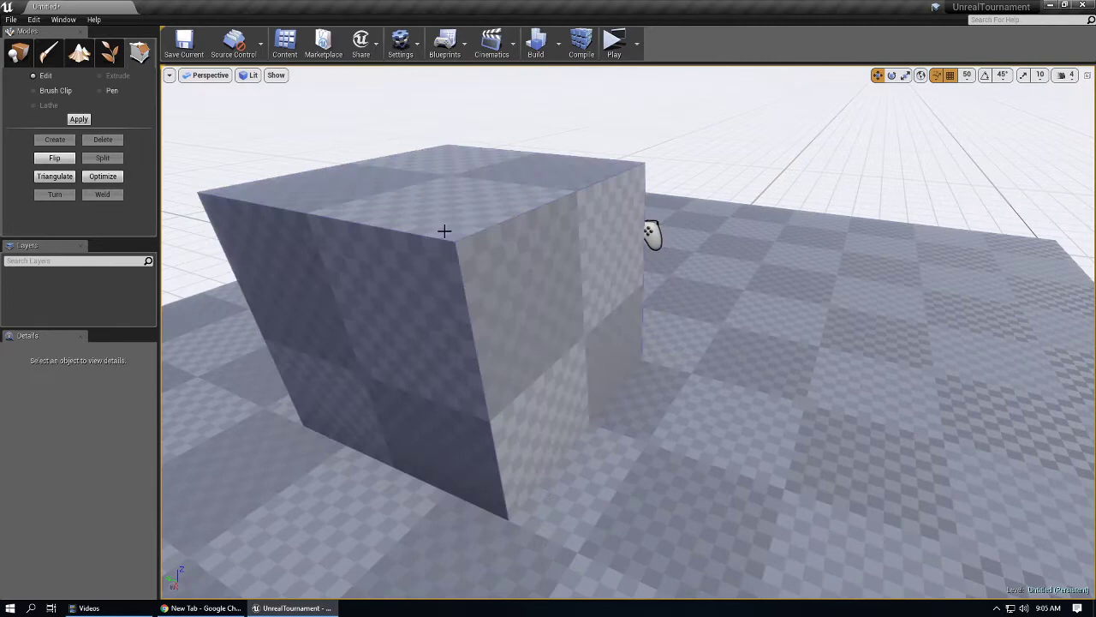
Reselect the box brush in Geometry Editing mode and split it across the middle at its near top edge.
left_click(539, 211)
right_click_drag(539, 211, 539, 210)
key("shift+1")
key("shift+5")
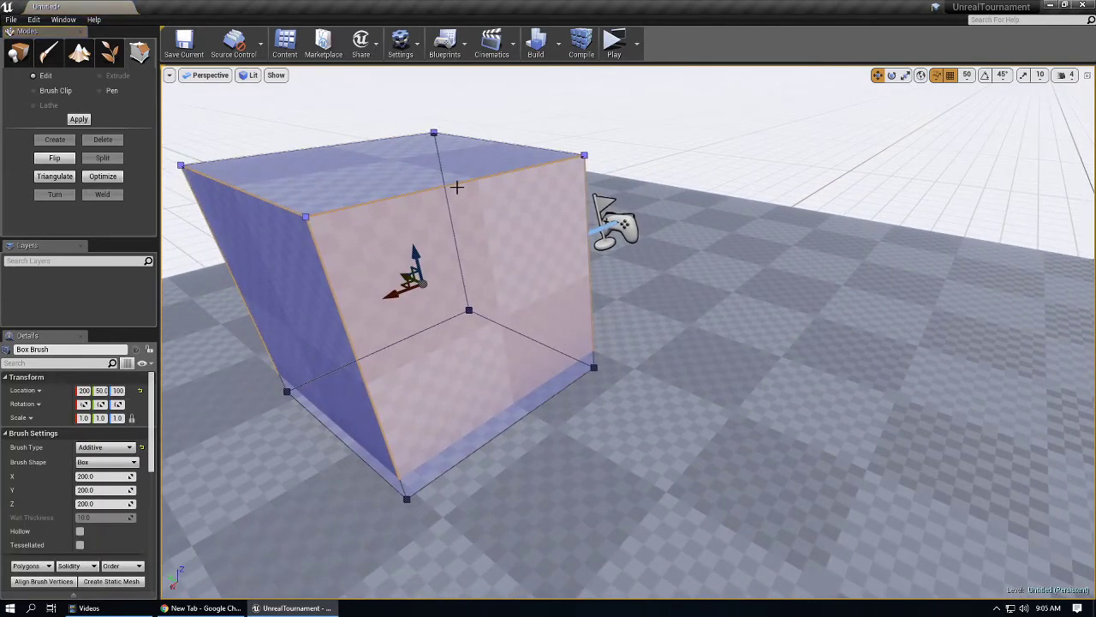
left_click(457, 187)
left_click(455, 182)
left_click(455, 183)
left_click(460, 182)
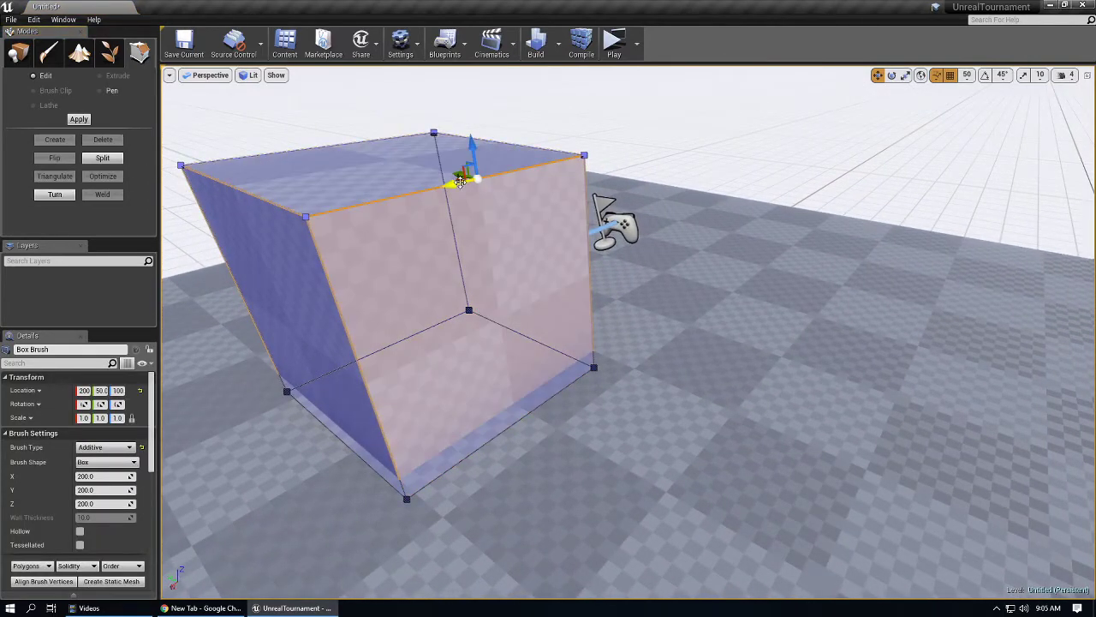
left_click(104, 160)
right_click_drag(495, 228, 494, 228)
Try moving one half of the split side face outward, and undo the move.
left_click(622, 265)
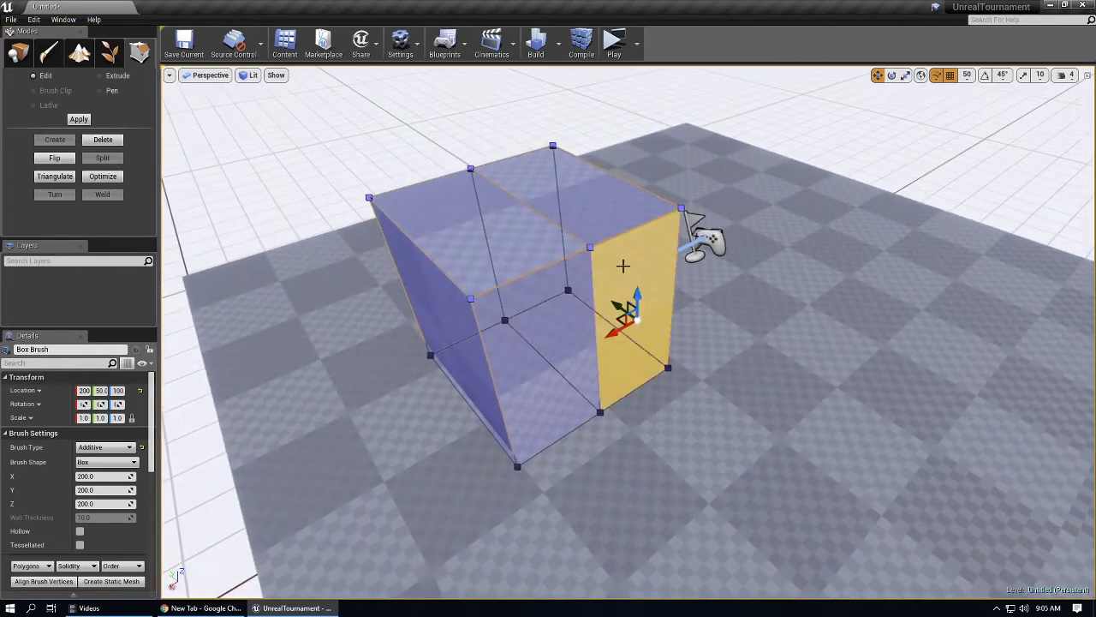
left_click_drag(619, 306, 696, 355)
right_click_drag(570, 290, 570, 290)
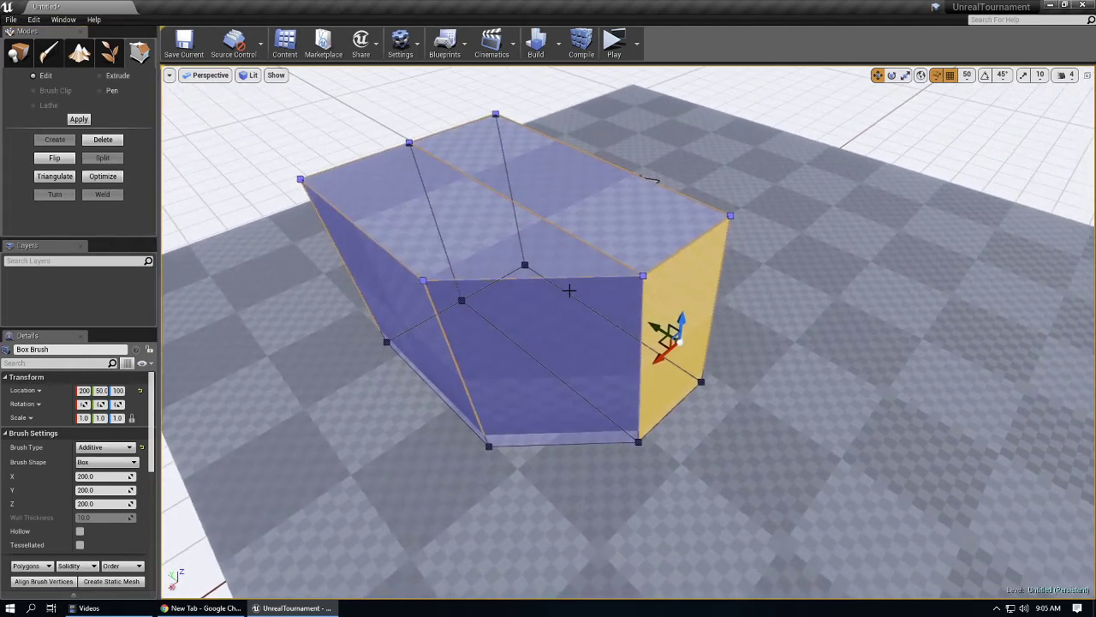
key("ctrl+z")
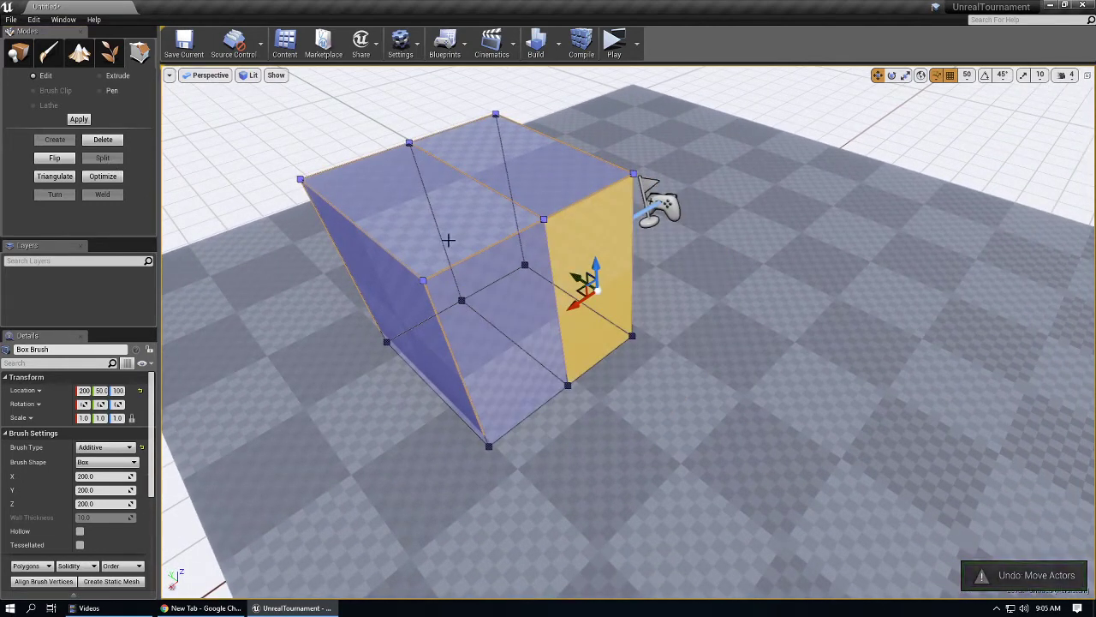
Triangulate the selected half face and the whole box brush, and undo both triangulations.
left_click(53, 177)
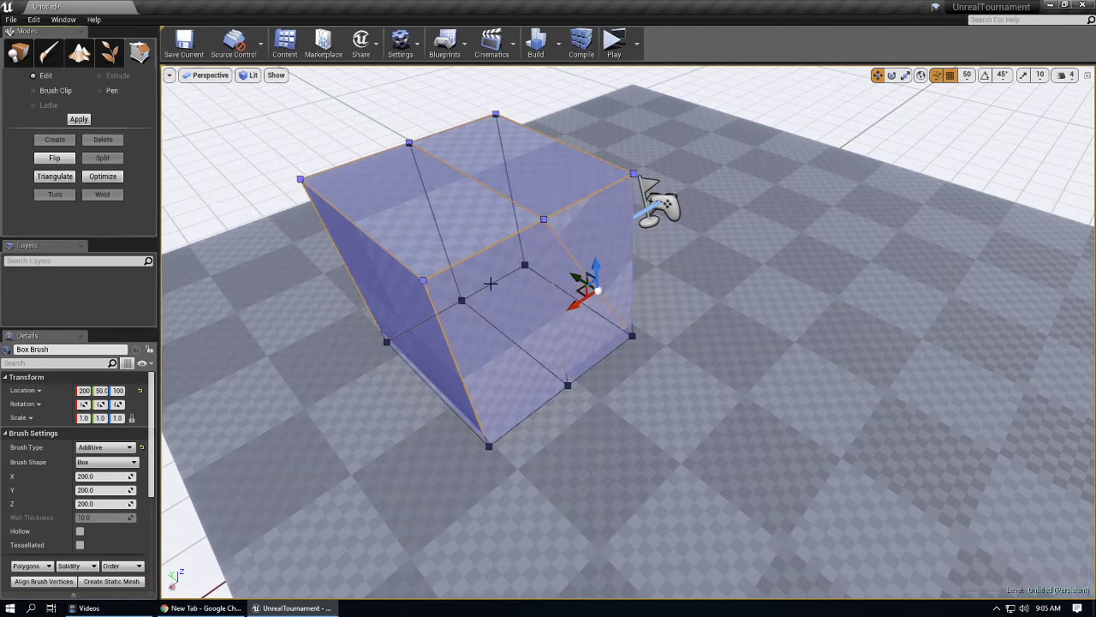
key("shift+1")
key("shift+5")
left_click(52, 177)
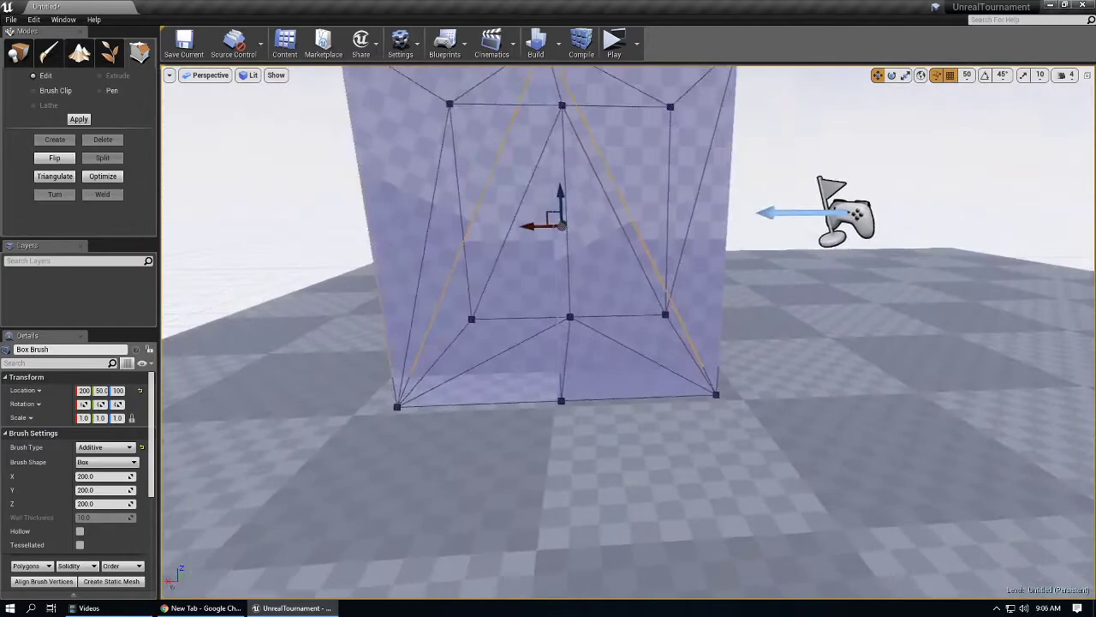
mouse_move(628, 332)
right_mouse_down()
mouse_move(429, 330)
mouse_move(402, 343)
mouse_move(711, 420)
mouse_move(421, 274)
right_mouse_up()
key("ctrl+z")
key("ctrl+z")
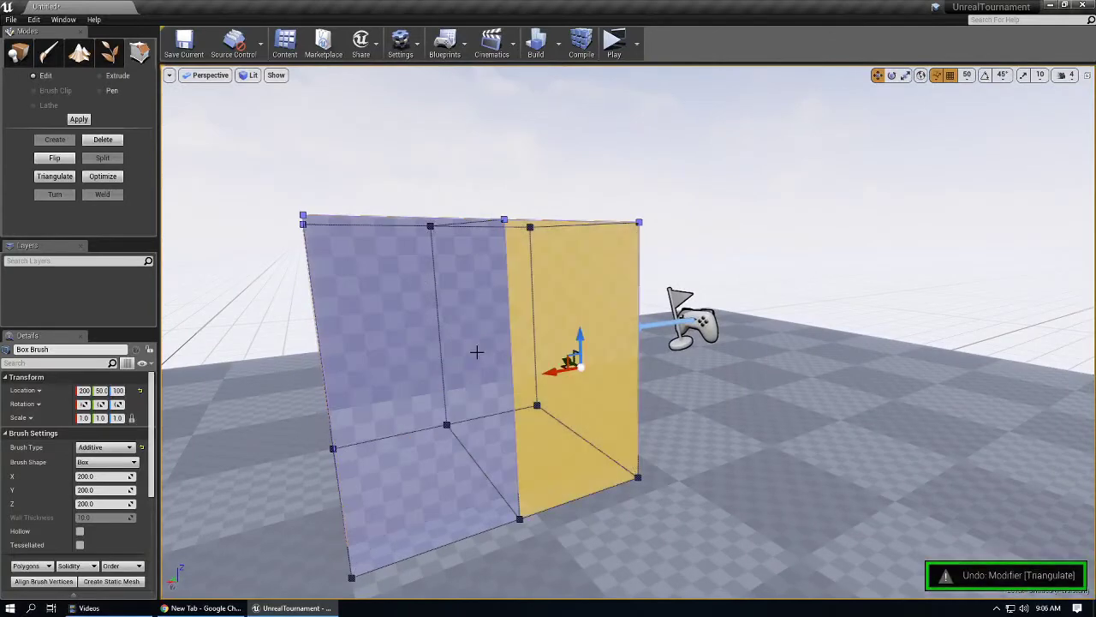
Optimize the box brush so the split halves merge back into single faces.
mouse_move(477, 353)
right_mouse_down()
mouse_move(489, 312)
mouse_move(412, 330)
right_mouse_up()
right_click_drag(582, 274, 590, 345)
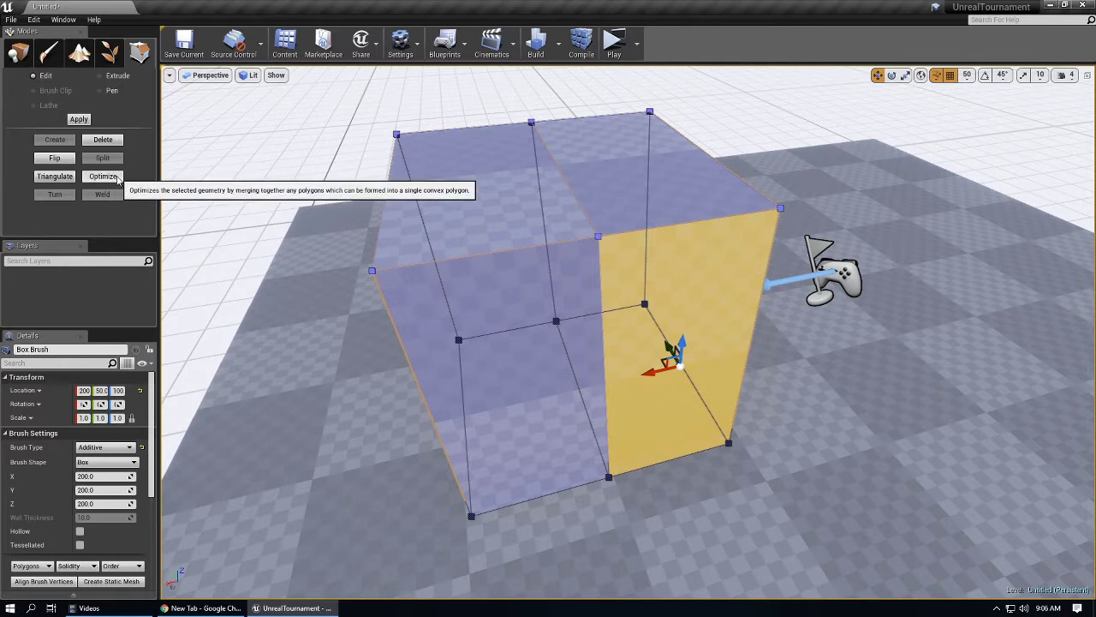
key("a")
right_click_drag(267, 190, 338, 190)
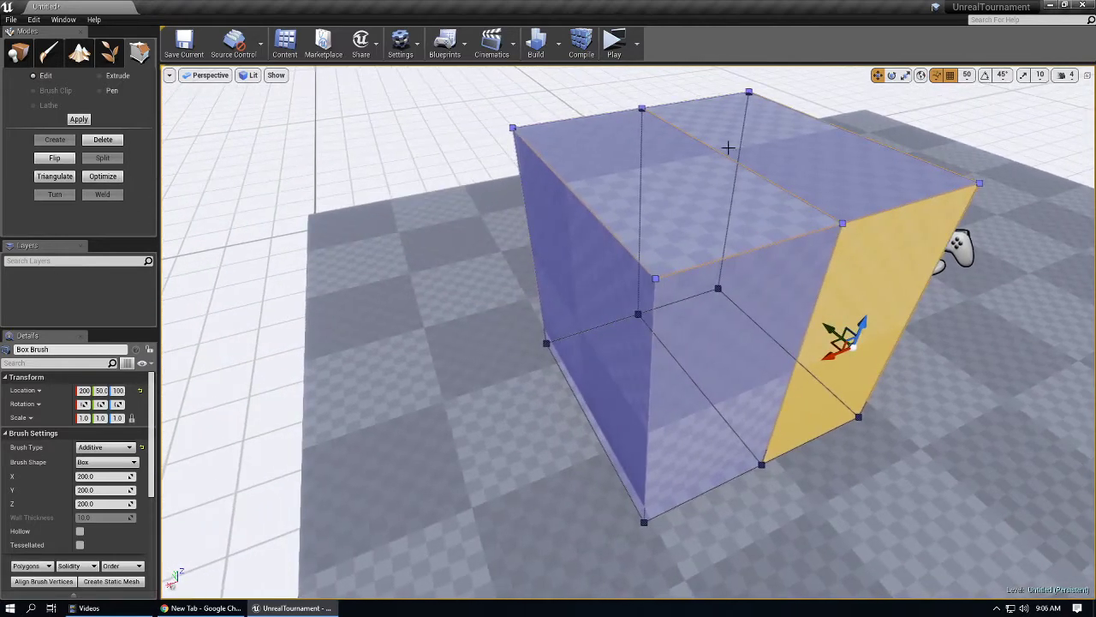
right_click_drag(674, 138, 687, 136)
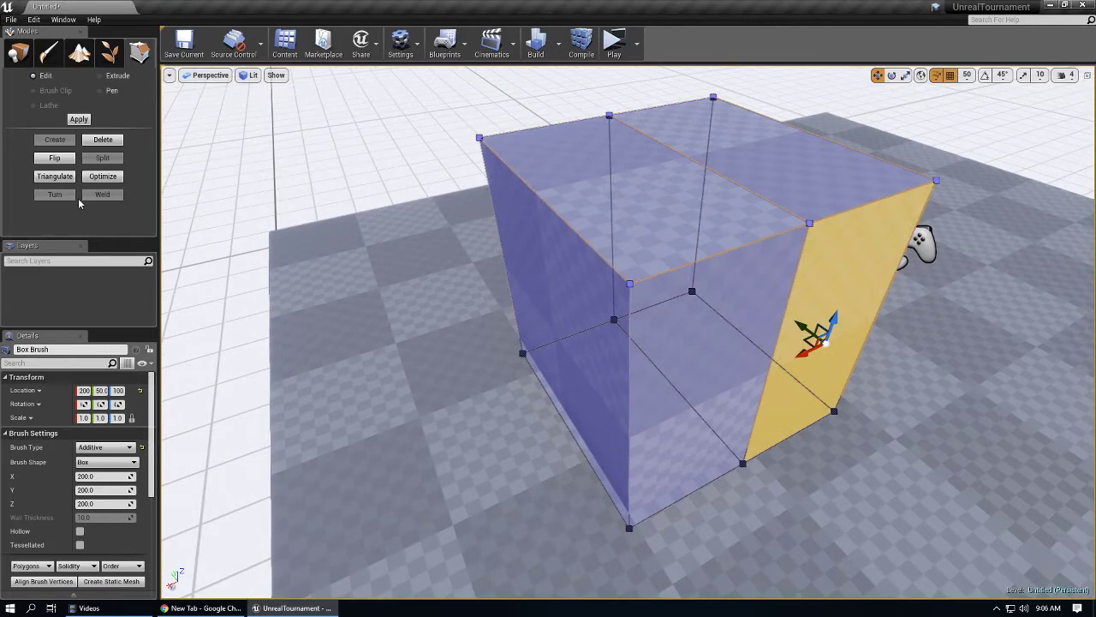
left_click(100, 181)
right_click_drag(578, 335, 597, 329)
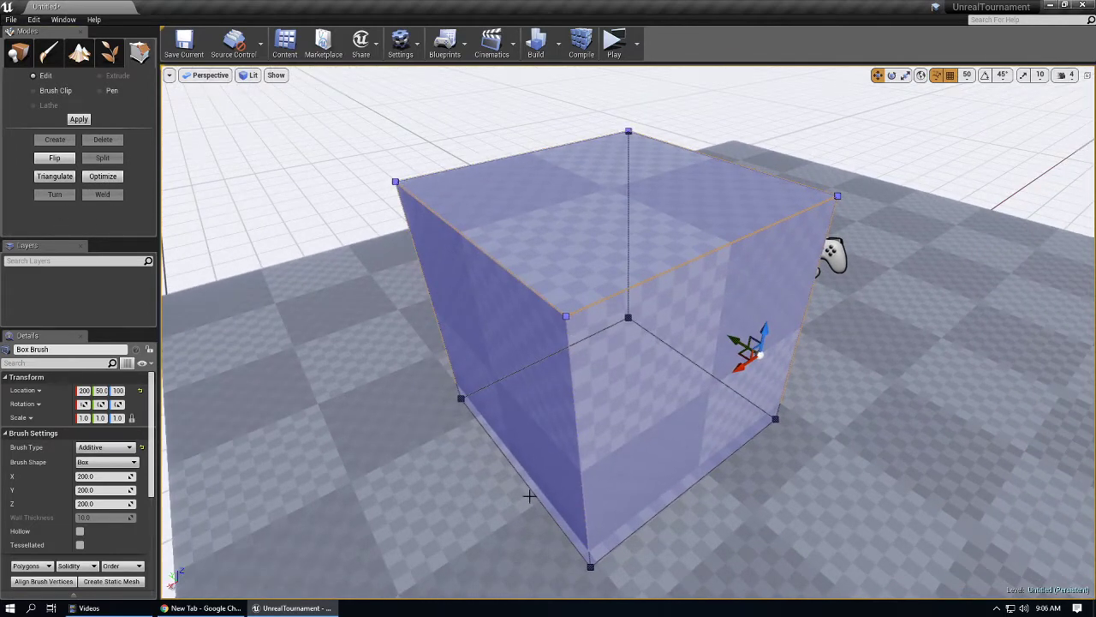
Turn the box brush into a ramp by lowering the two top vertices of one side to floor level.
key("a")
right_click_drag(459, 281, 582, 300)
key("s")
right_click_drag(462, 225, 455, 245)
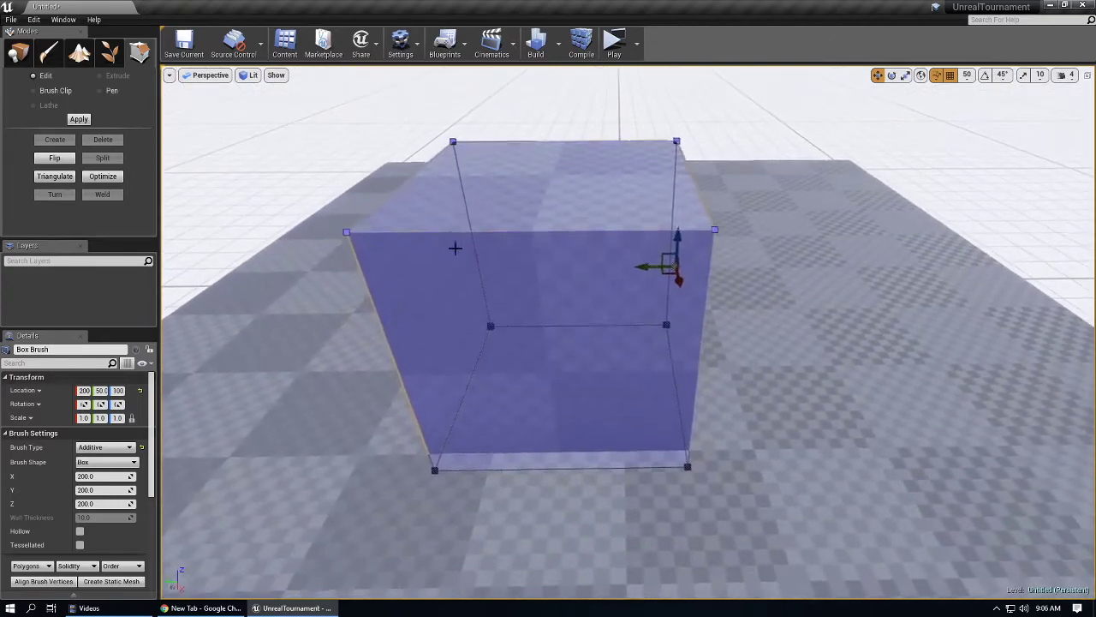
left_click(455, 245)
left_click(675, 140)
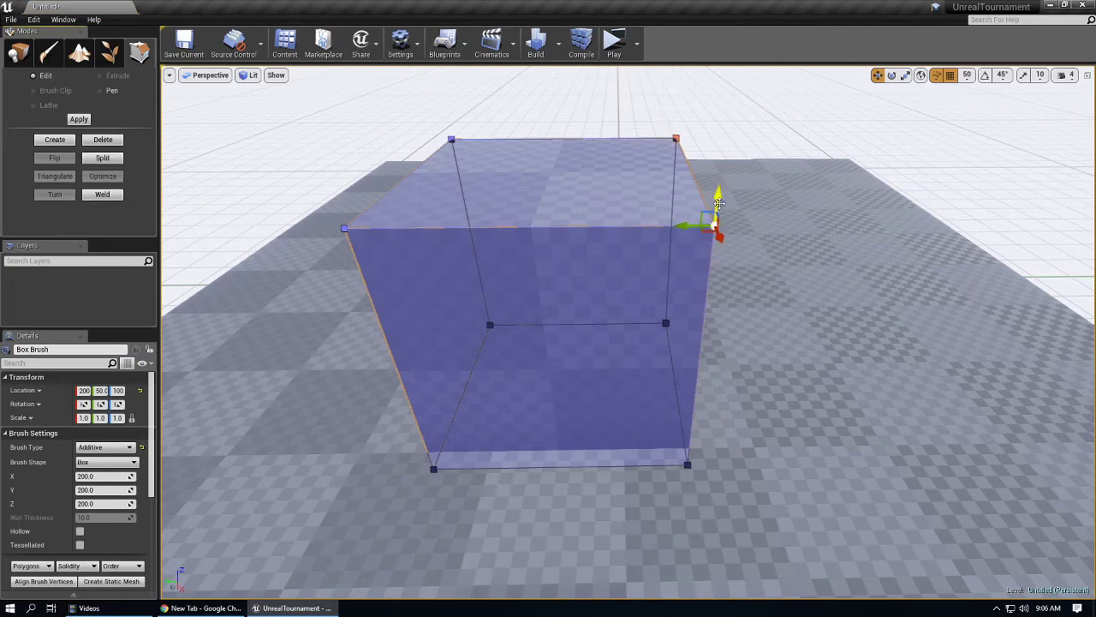
left_click_drag(719, 195, 627, 525)
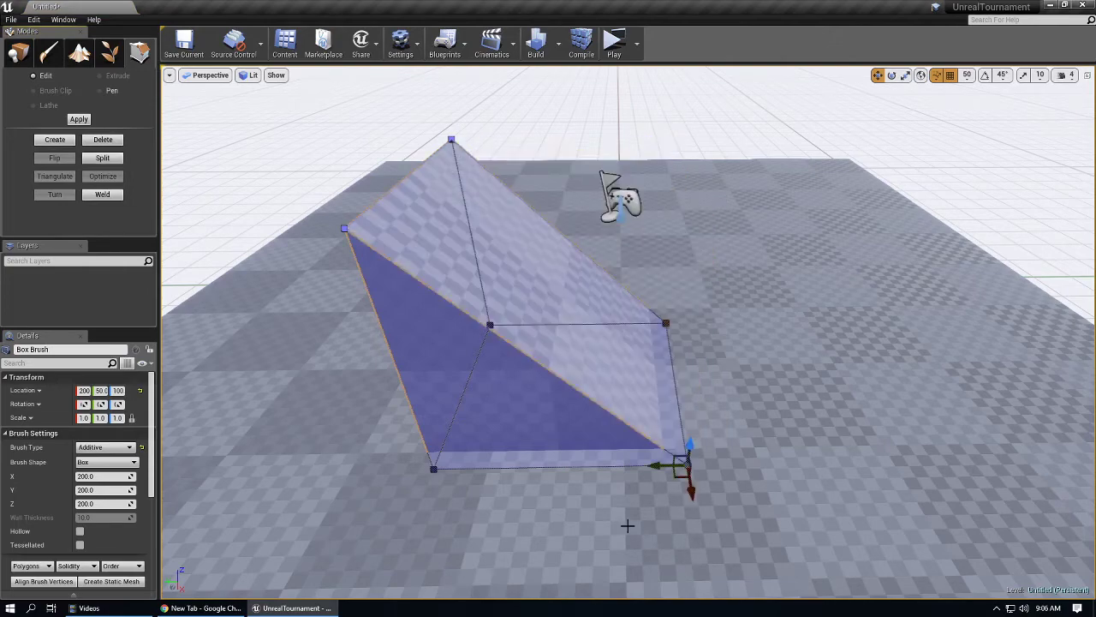
Examine the ramp brush in Place mode and again in Geometry Editing mode with its sloped face selected.
key("q")
right_click_drag(578, 283, 567, 226)
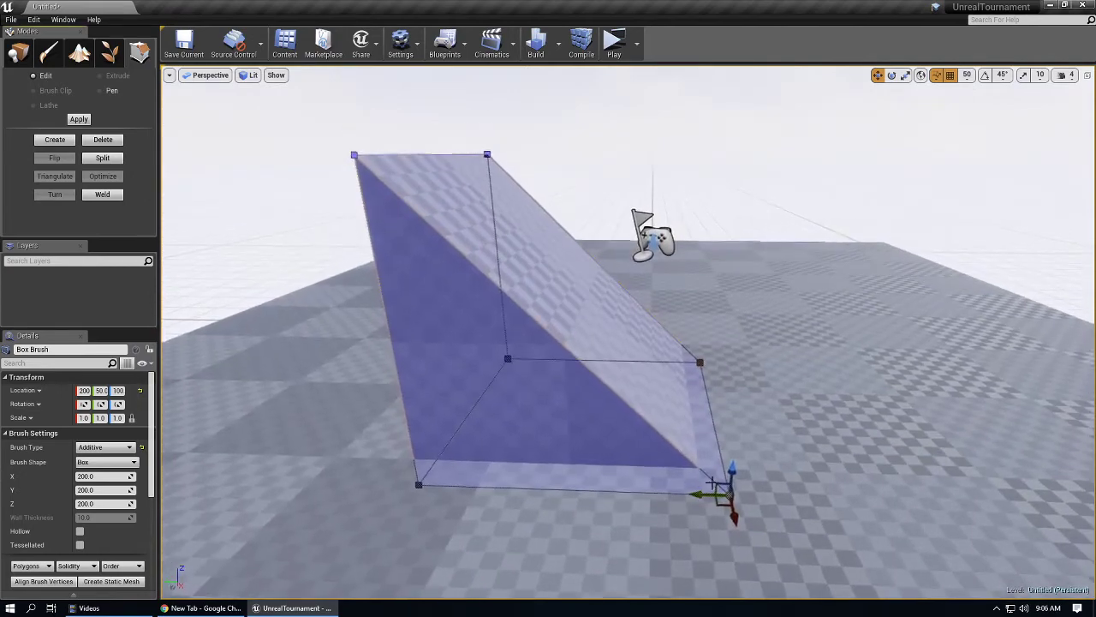
mouse_move(253, 280)
right_mouse_down()
mouse_move(255, 237)
mouse_move(253, 279)
right_mouse_up()
key("q")
key("e")
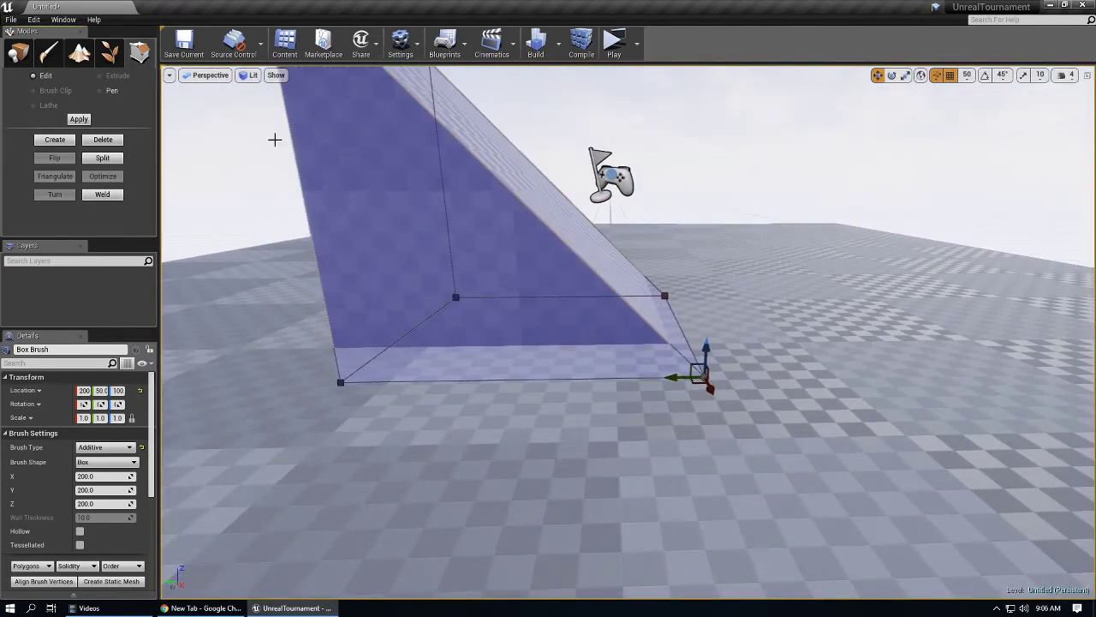
left_click(15, 58)
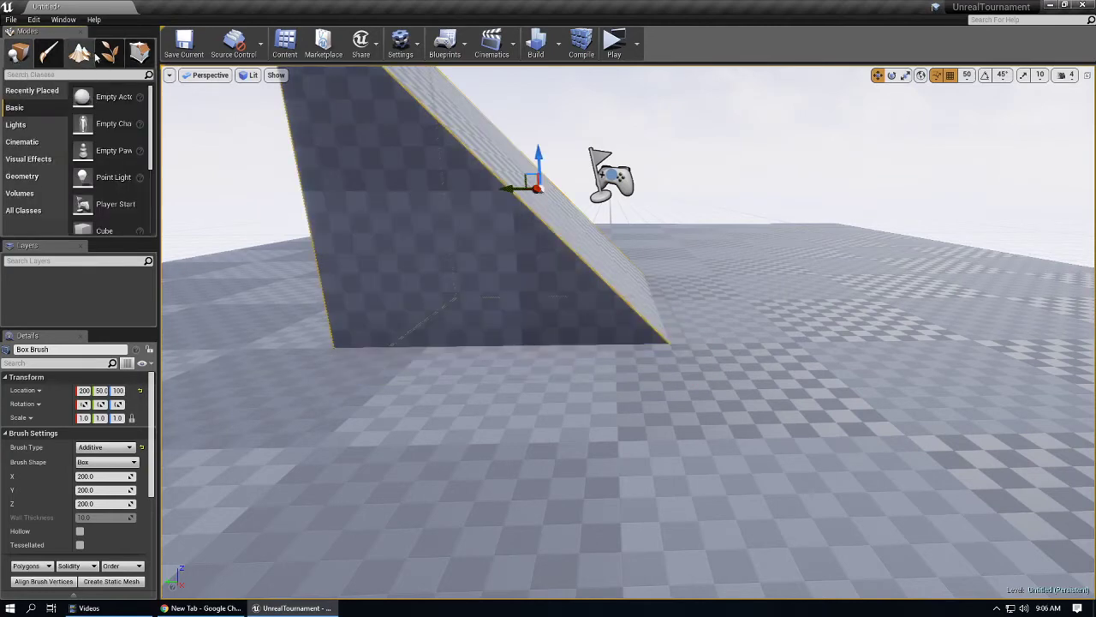
left_click(139, 54)
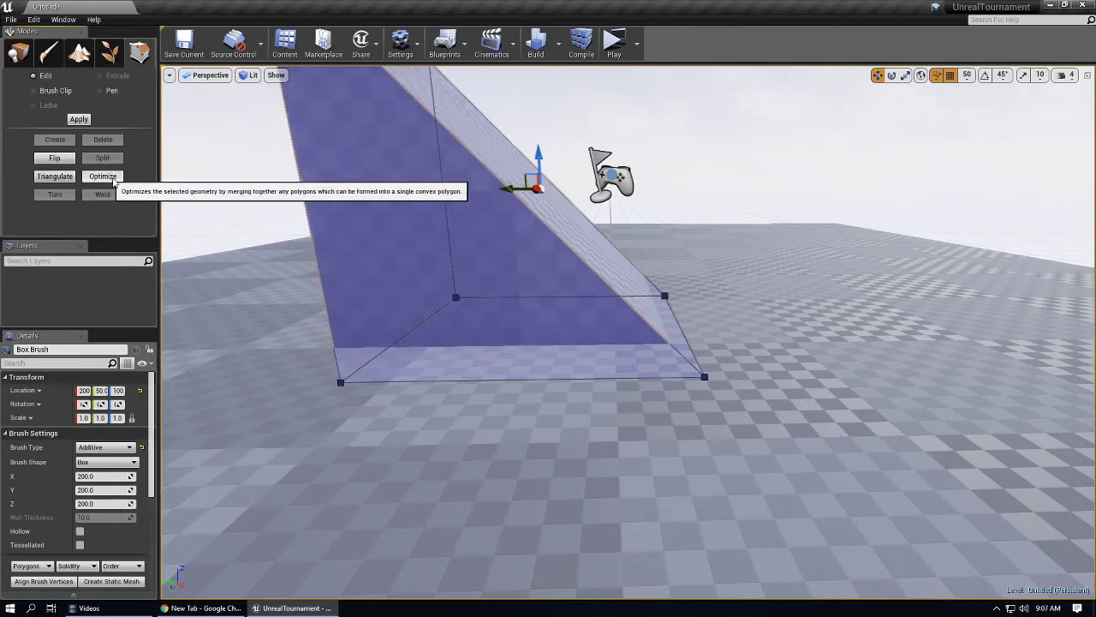
right_click_drag(485, 271, 466, 198)
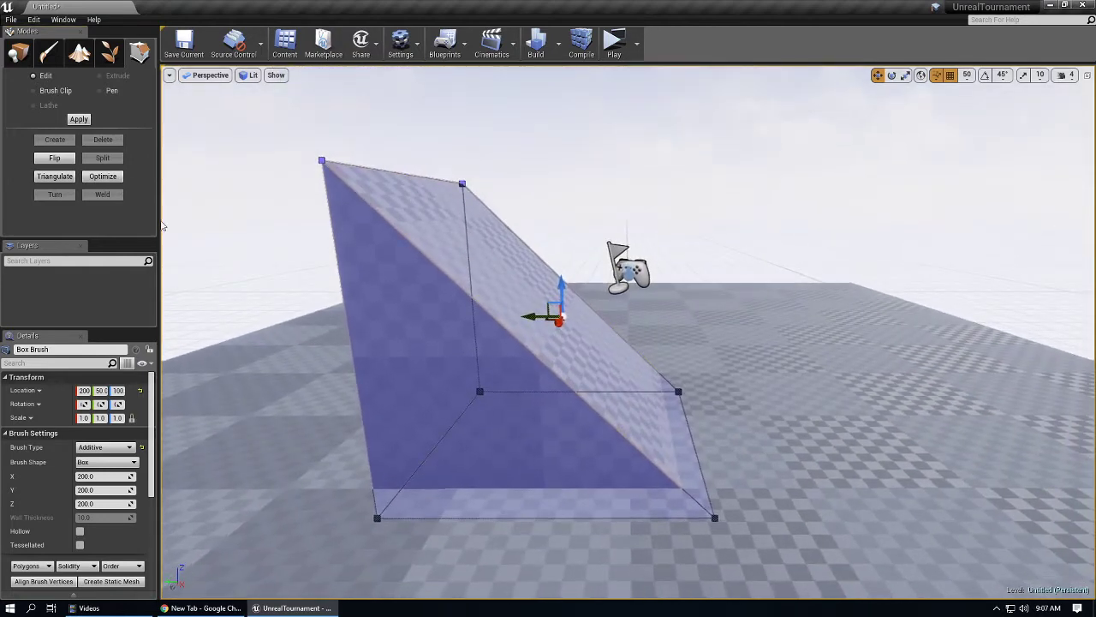
right_click_drag(648, 295, 637, 308)
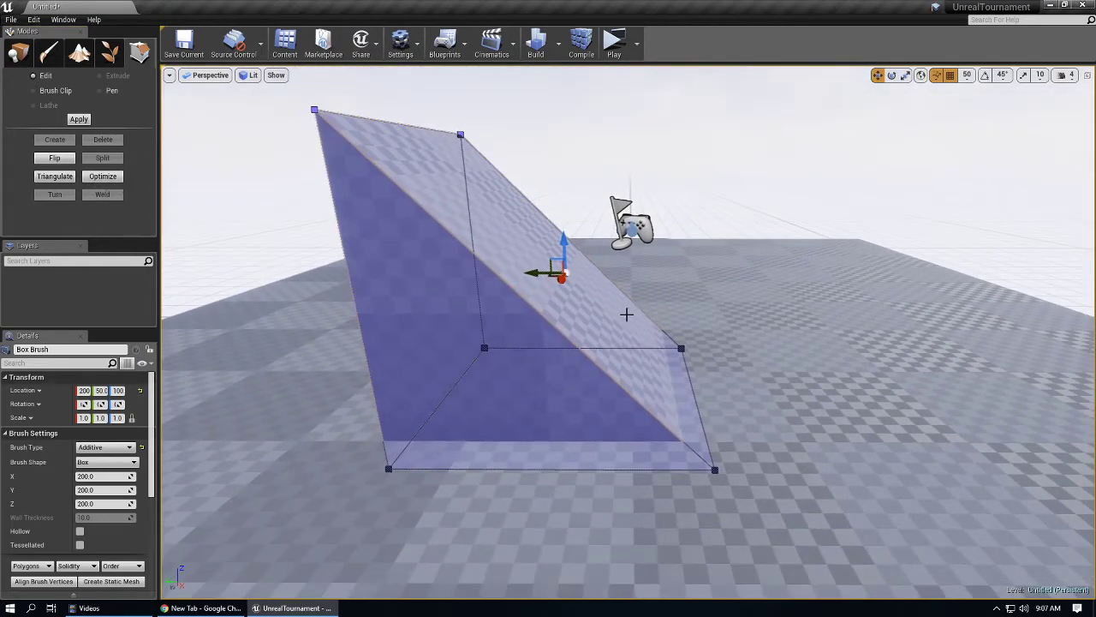
left_click(622, 316)
right_click_drag(885, 514, 884, 510)
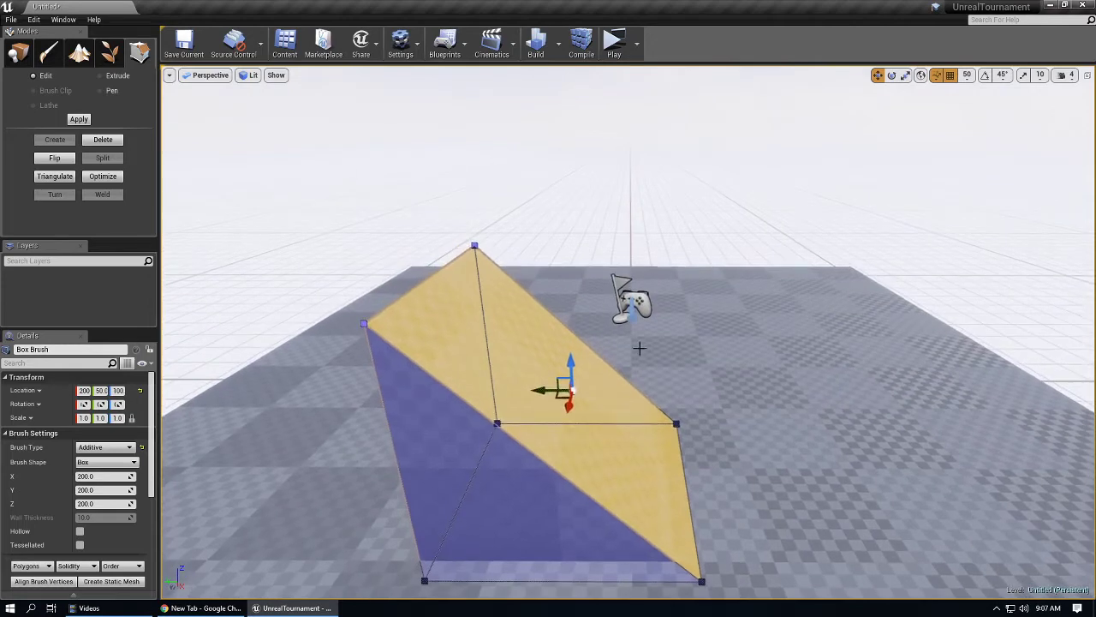
right_click_drag(696, 317, 698, 321)
right_click_drag(360, 266, 374, 307)
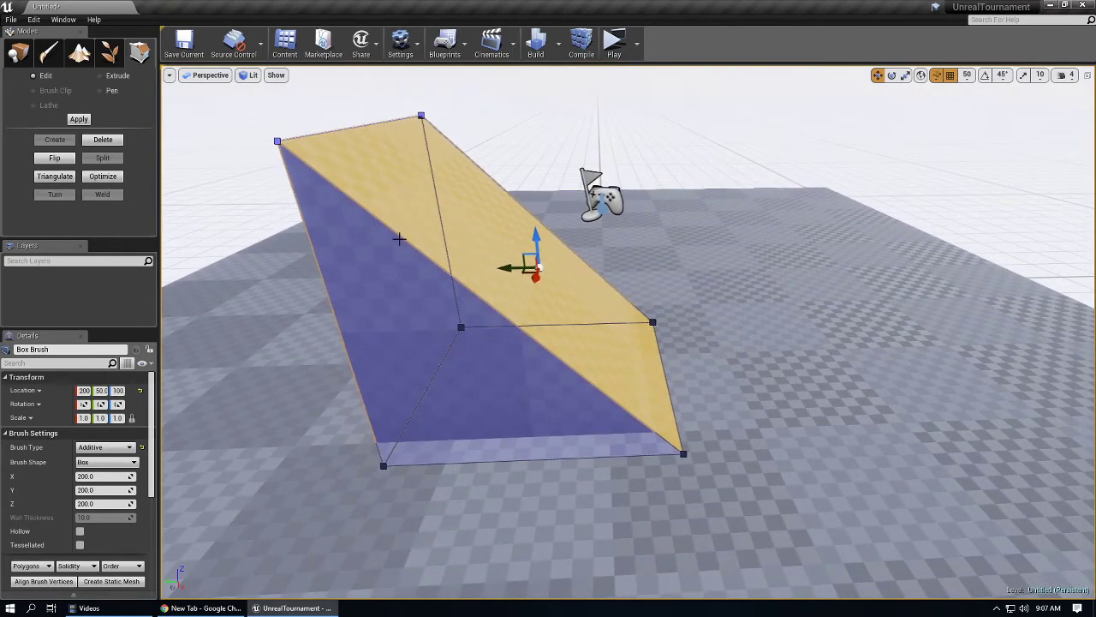
right_click_drag(547, 316, 606, 332)
Place a second additive box brush on the floor beside the ramp, focus on it and switch to Geometry Editing mode.
left_click(18, 53)
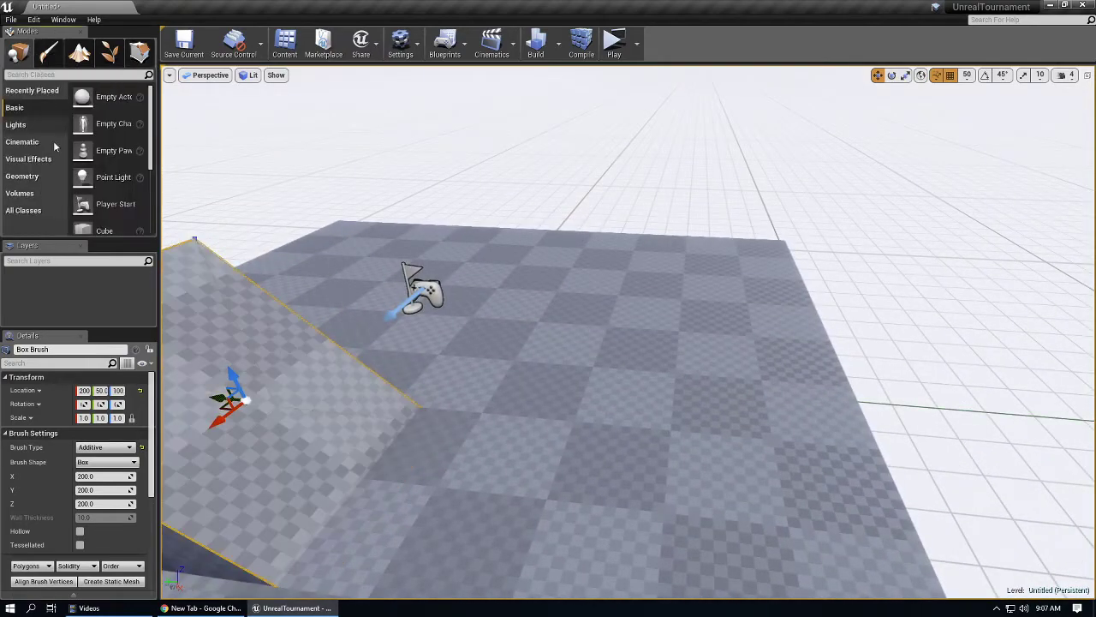
left_click(22, 175)
mouse_move(99, 96)
left_mouse_down()
mouse_move(717, 382)
mouse_move(659, 366)
left_mouse_up()
key("f")
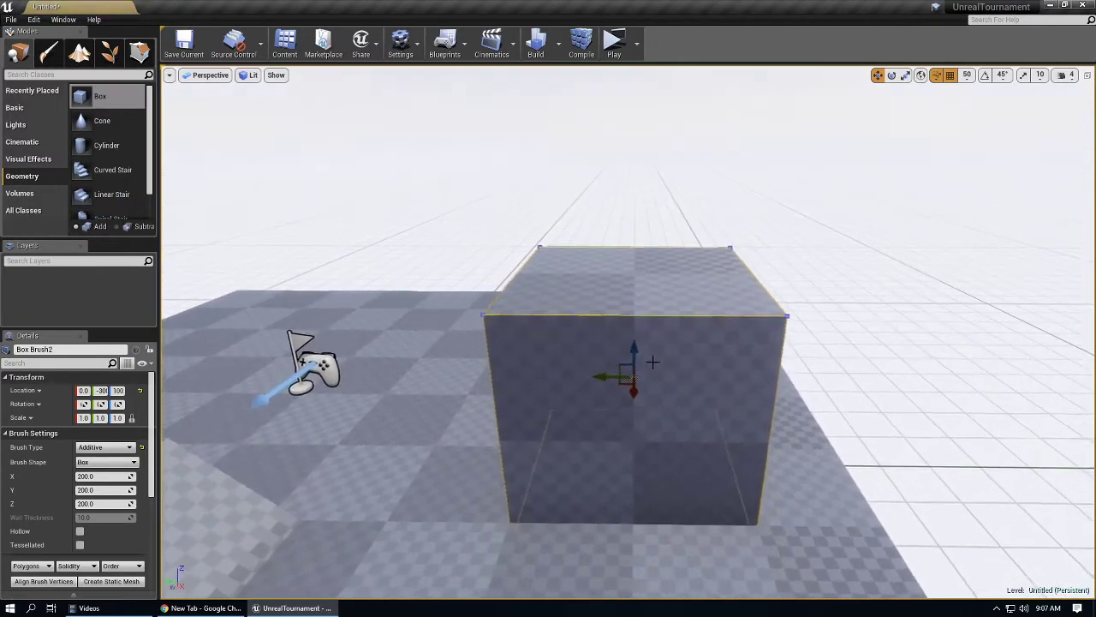
key("shift+5")
Try moving one near top corner vertex of the new box onto the adjacent near top corner, and undo the move.
left_click(787, 315)
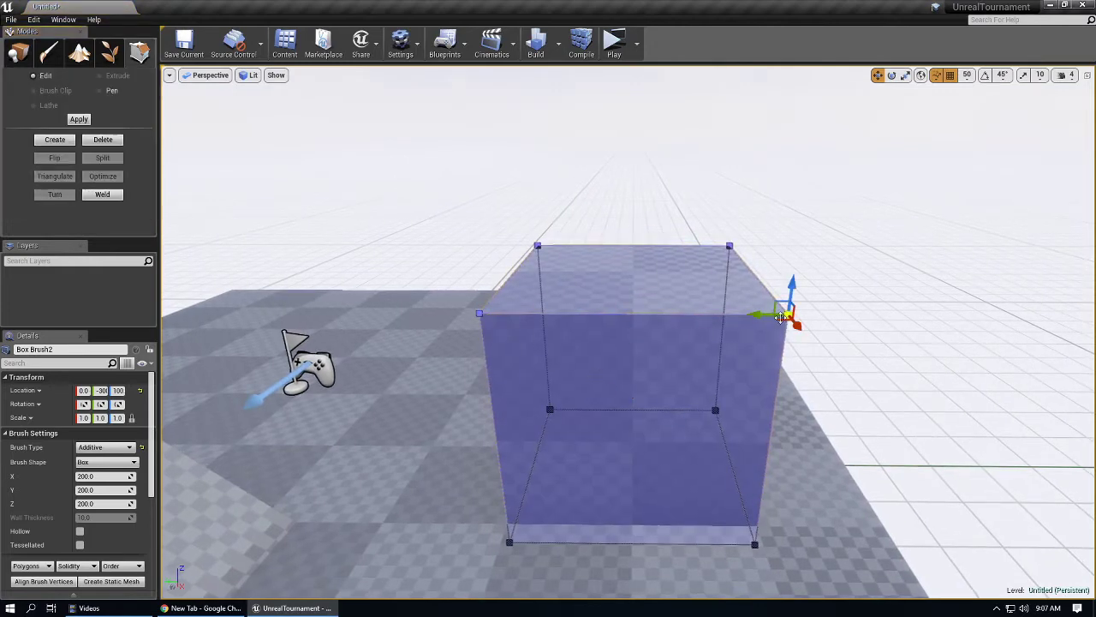
left_click_drag(786, 314, 794, 351)
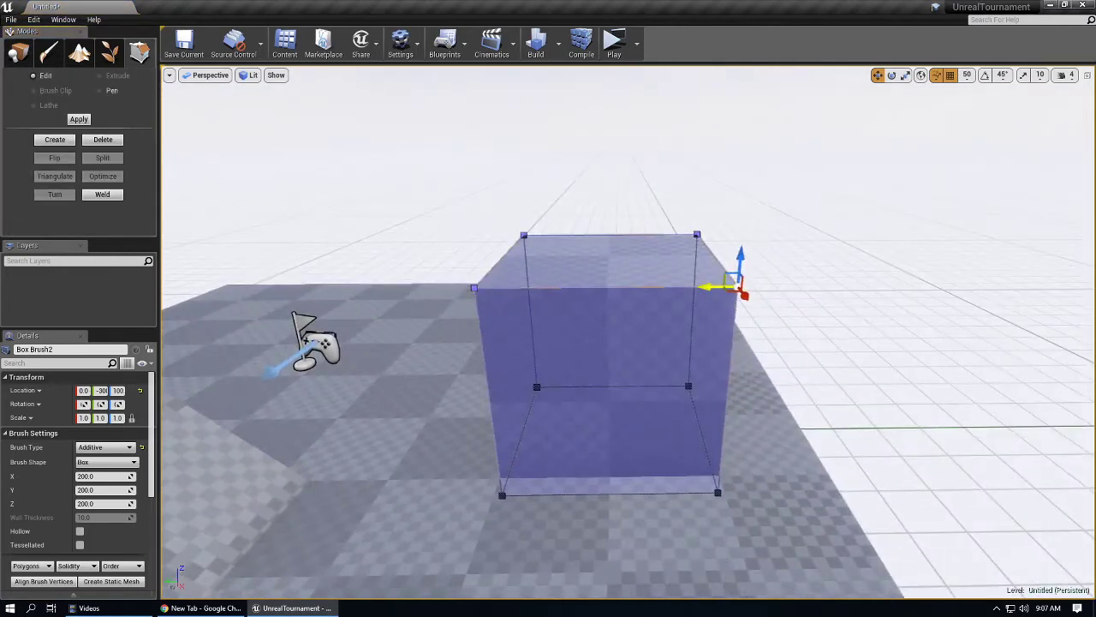
left_click(514, 291)
left_click_drag(418, 290, 346, 281)
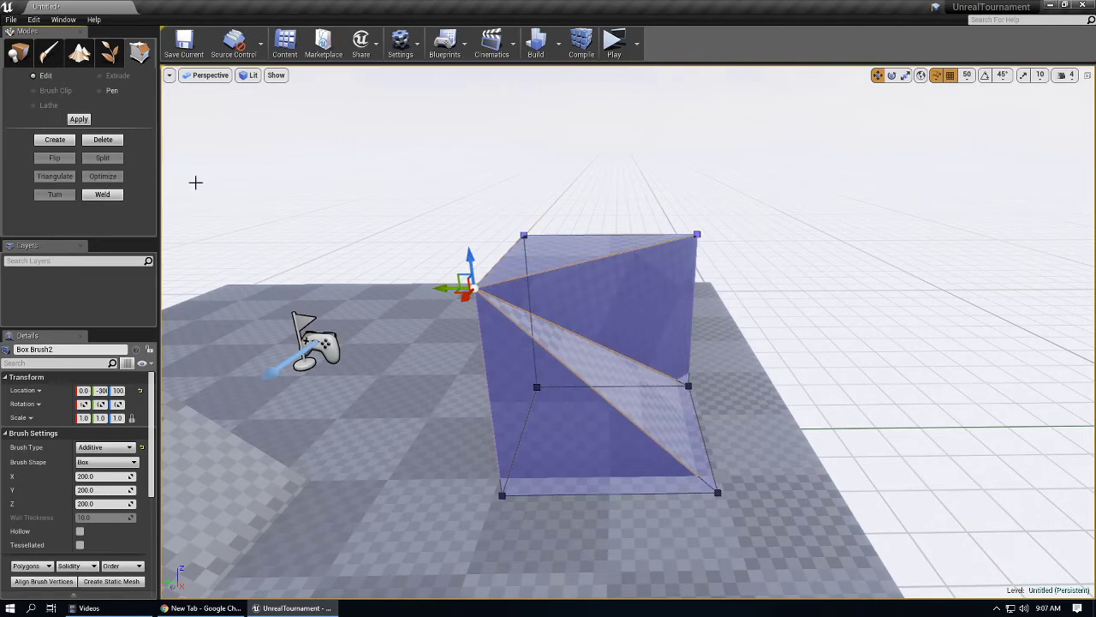
scroll(195, 182, "up", 2)
key("ctrl+z")
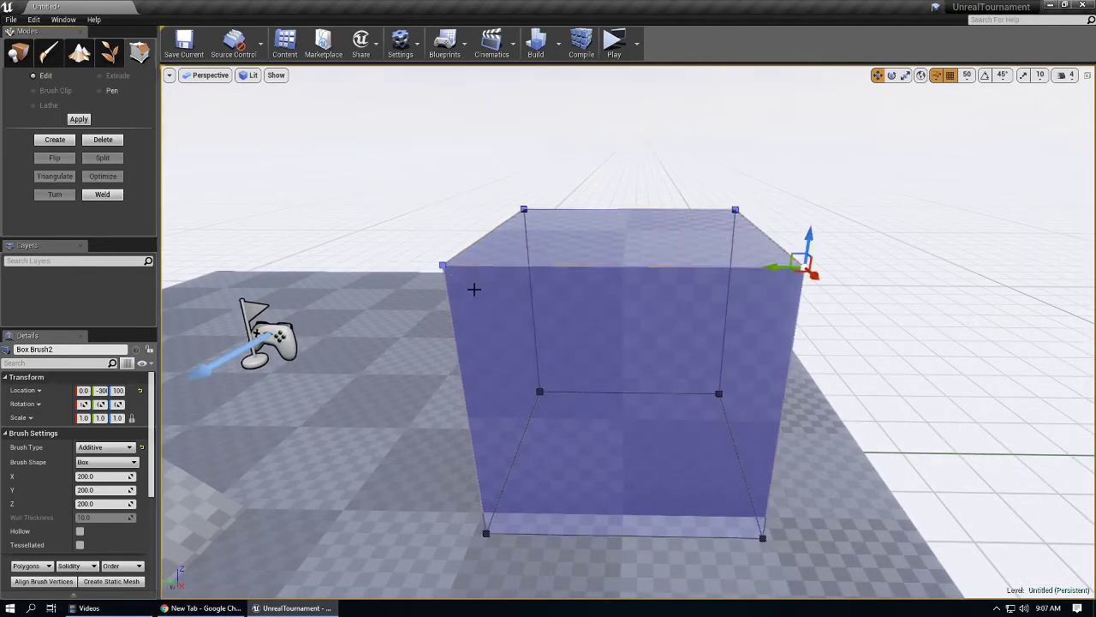
Weld the two near top corner vertices of the new box brush into a single vertex.
left_click(442, 265)
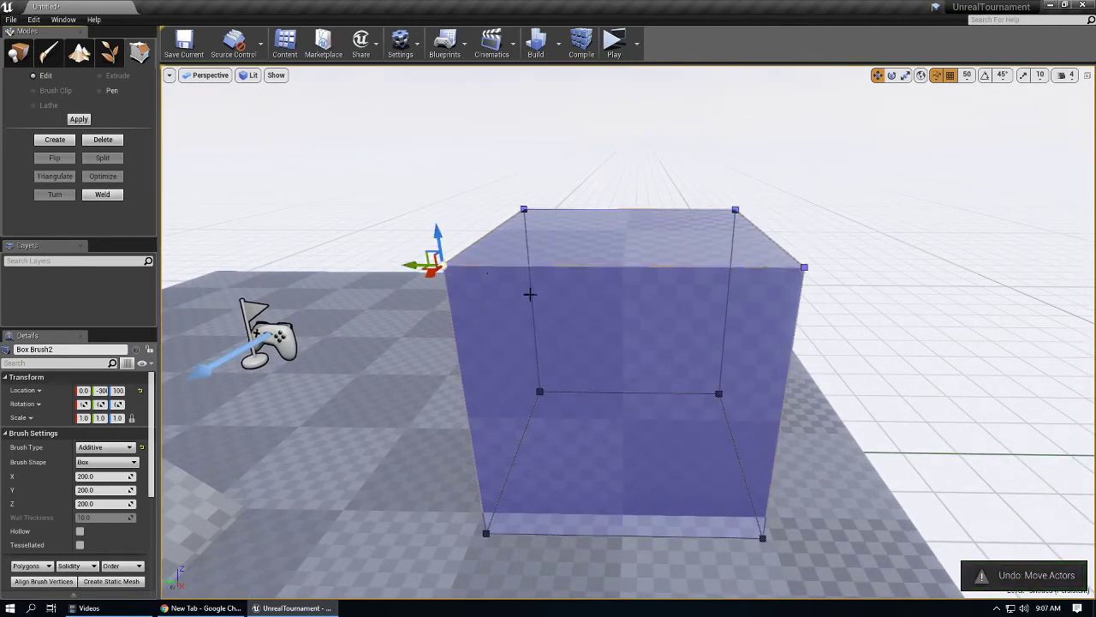
left_click(734, 209)
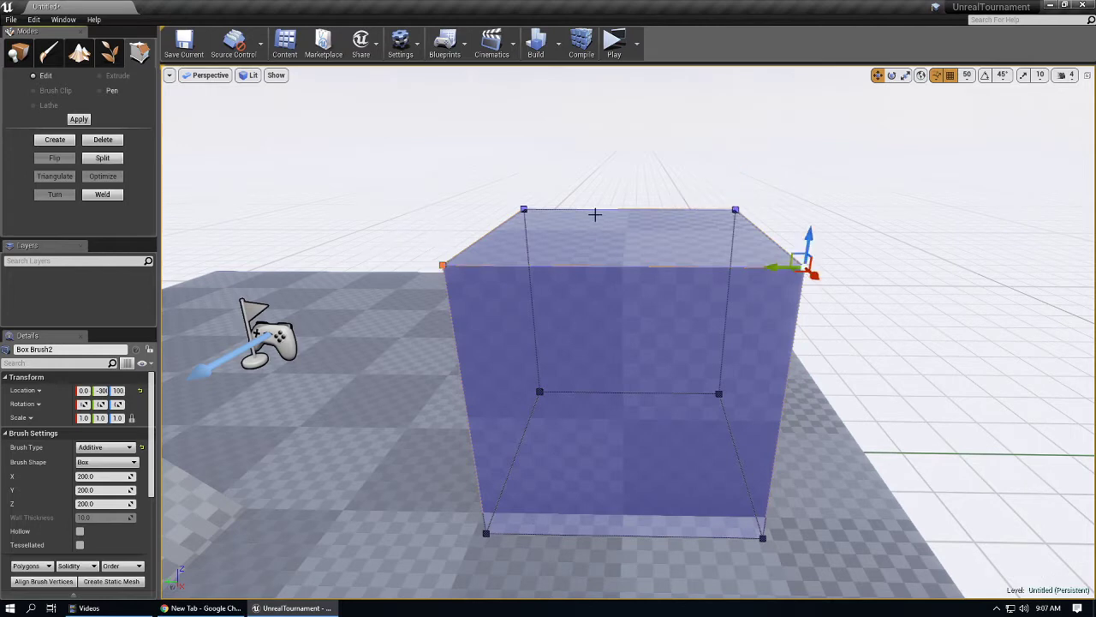
left_click(95, 198)
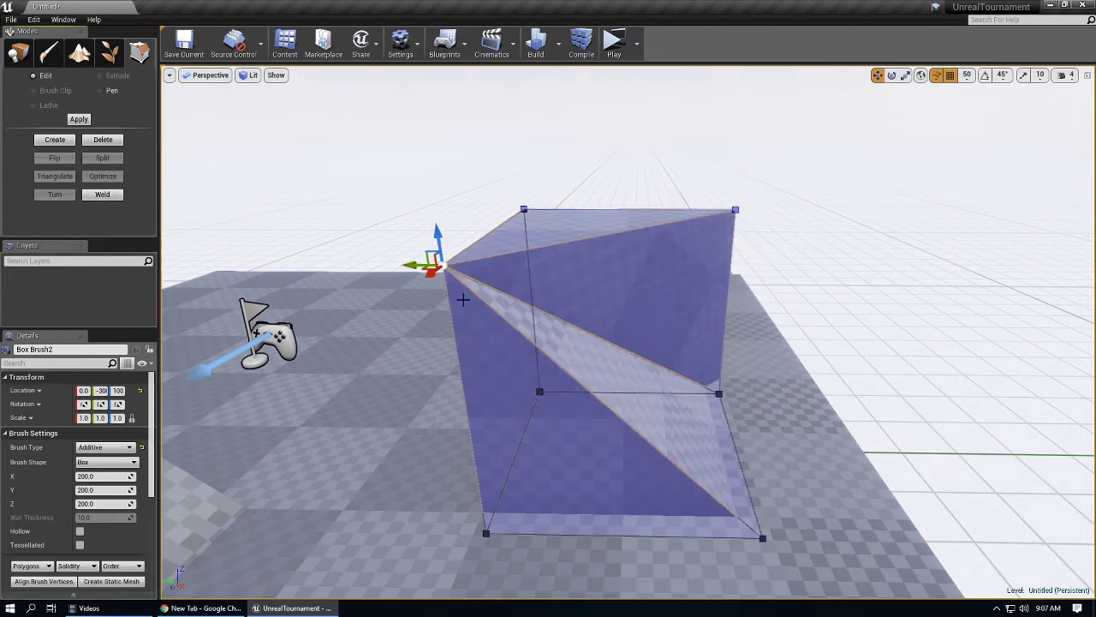
Turn the diagonal edge running from the welded vertex to the floor-level corner so it joins the opposite vertices.
right_click(118, 277)
mouse_move(360, 248)
right_mouse_down()
mouse_move(342, 249)
mouse_move(360, 248)
right_mouse_up()
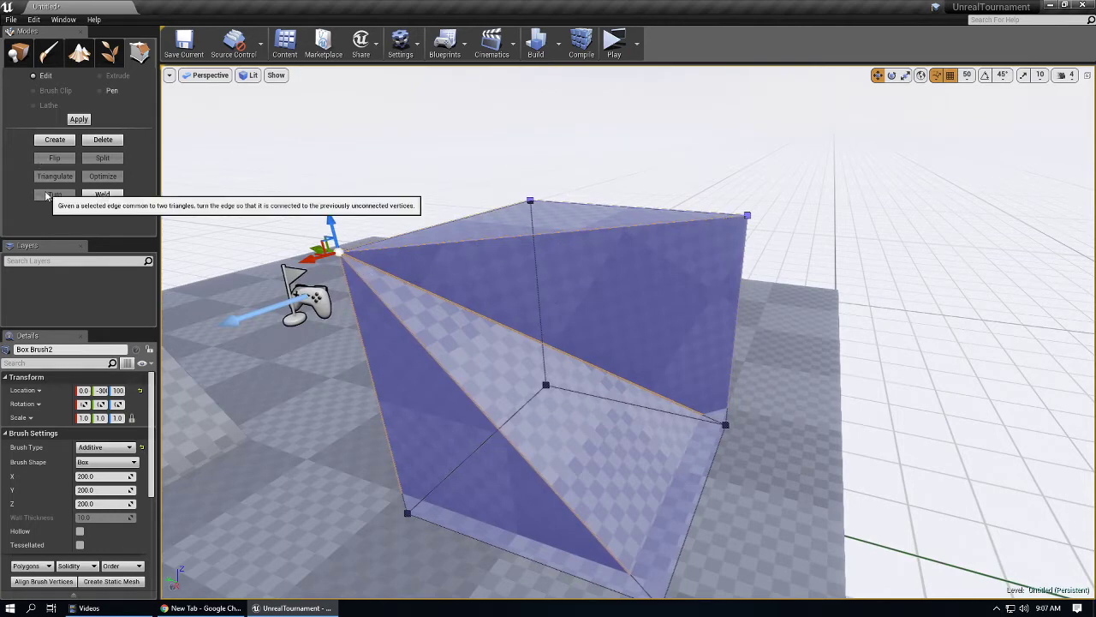
mouse_move(458, 299)
right_mouse_down()
mouse_move(436, 360)
mouse_move(471, 296)
mouse_move(433, 300)
mouse_move(445, 301)
right_mouse_up()
mouse_move(561, 309)
right_mouse_down()
mouse_move(523, 266)
mouse_move(561, 309)
right_mouse_up()
left_click(564, 298)
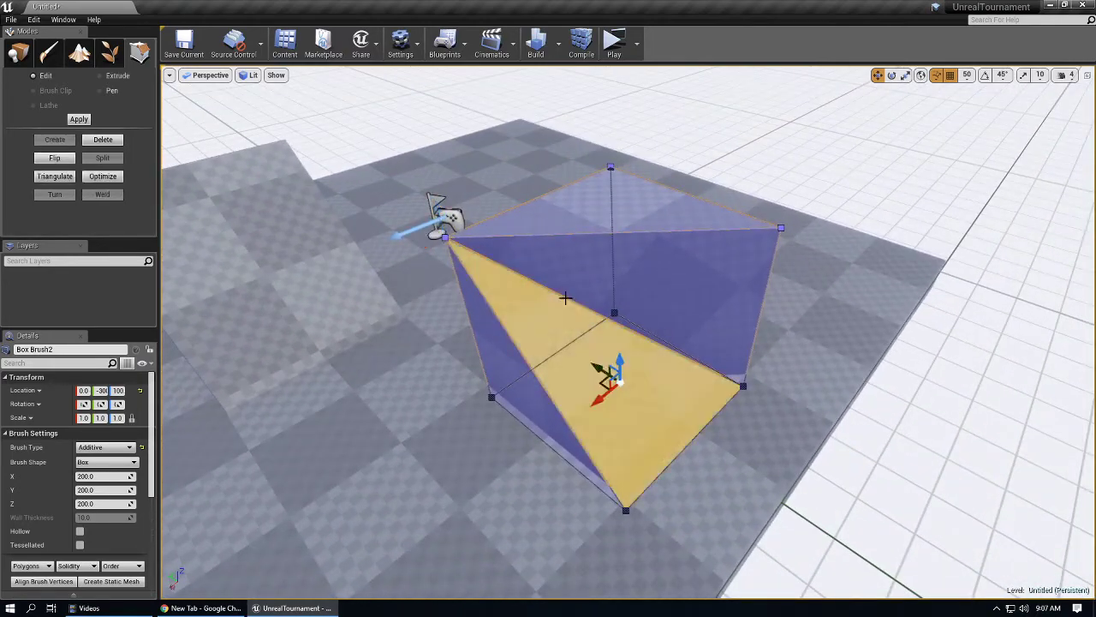
left_click(566, 297)
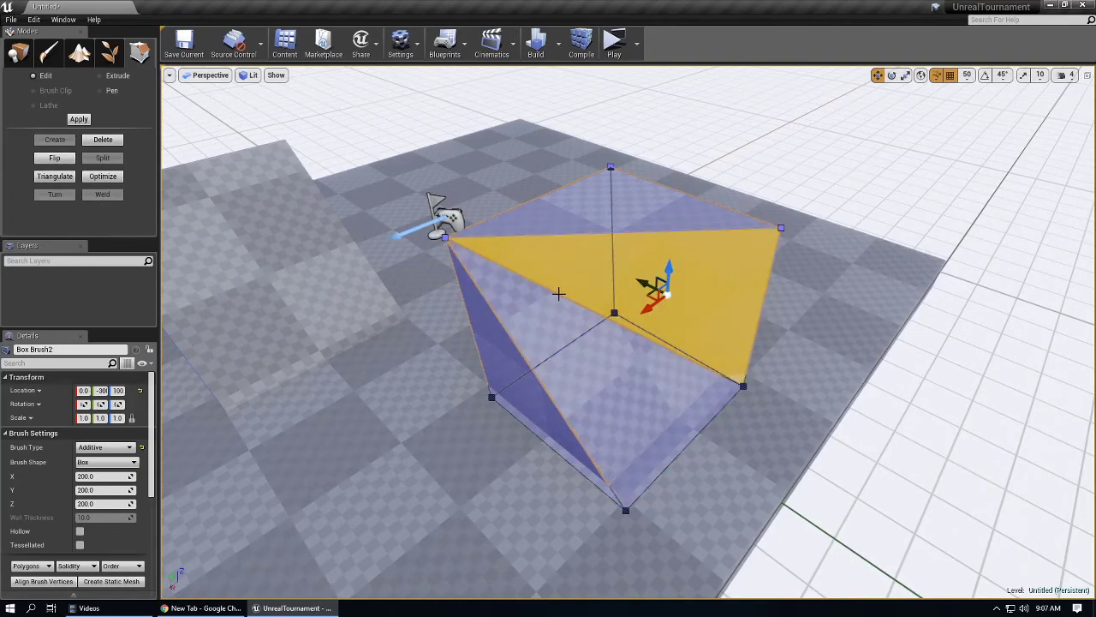
left_click(558, 294)
left_click(550, 290)
mouse_move(550, 289)
right_mouse_down()
mouse_move(545, 212)
mouse_move(533, 226)
mouse_move(484, 192)
right_mouse_up()
left_click(55, 194)
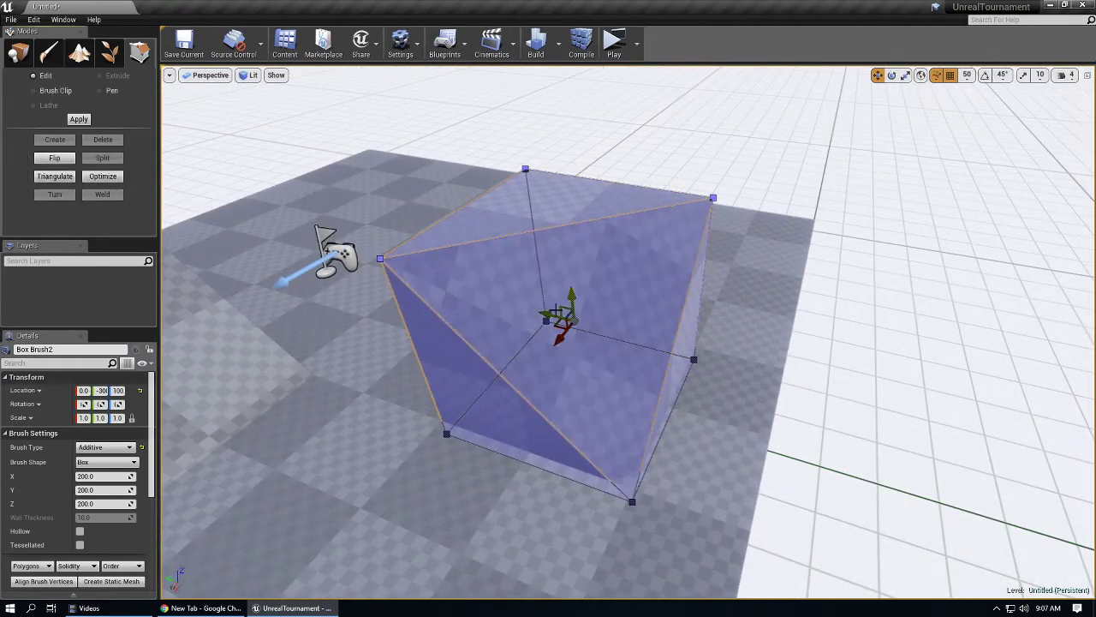
Turn the edge between the welded vertex and the opposite top corner so it crosses the other way.
left_click(526, 236)
left_click(531, 230)
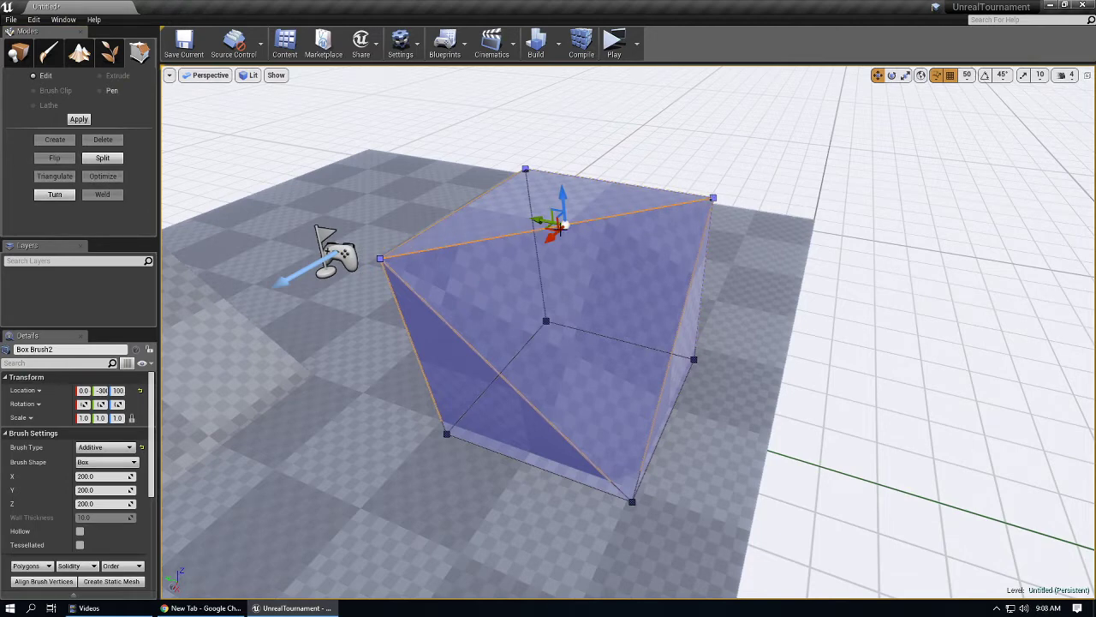
left_click(55, 195)
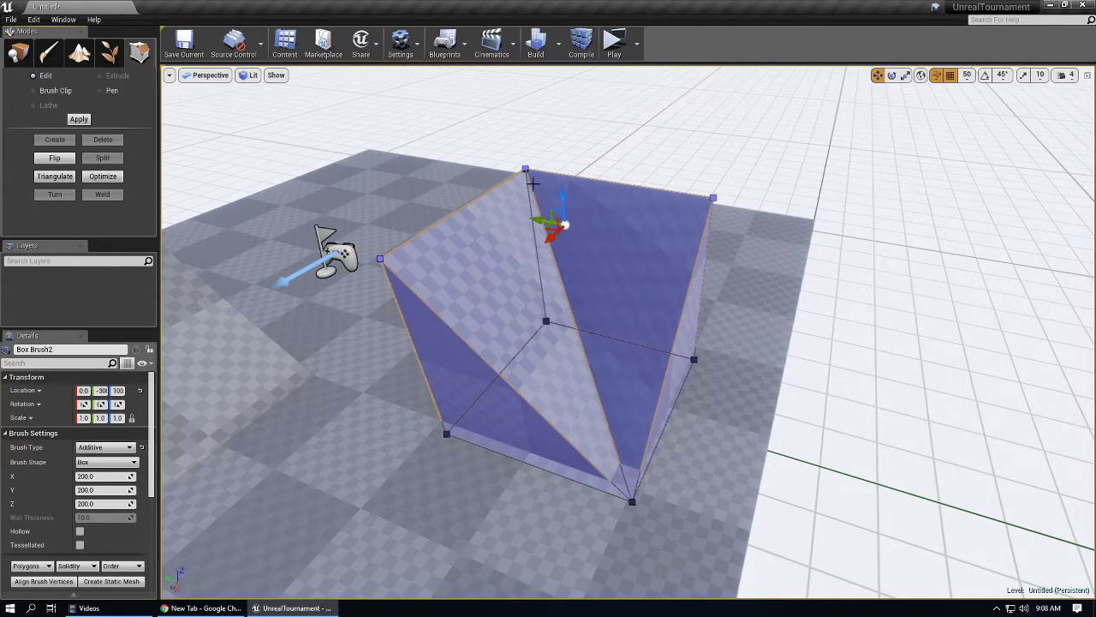
Activate Brush Clip and, with the Top viewport focused on the brush, mark a clip line through its middle.
mouse_move(293, 225)
left_mouse_down("alt")
mouse_move(184, 201)
mouse_move(274, 209)
left_mouse_up("alt")
right_click_drag(274, 210, 359, 211)
left_click(63, 95)
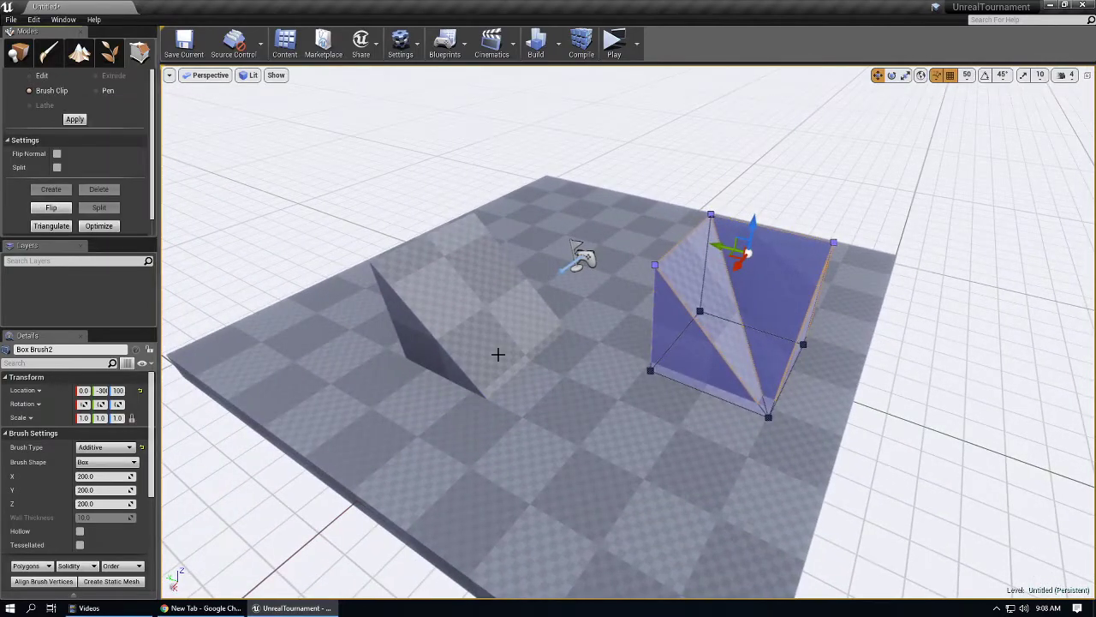
right_click_drag(498, 354, 535, 355)
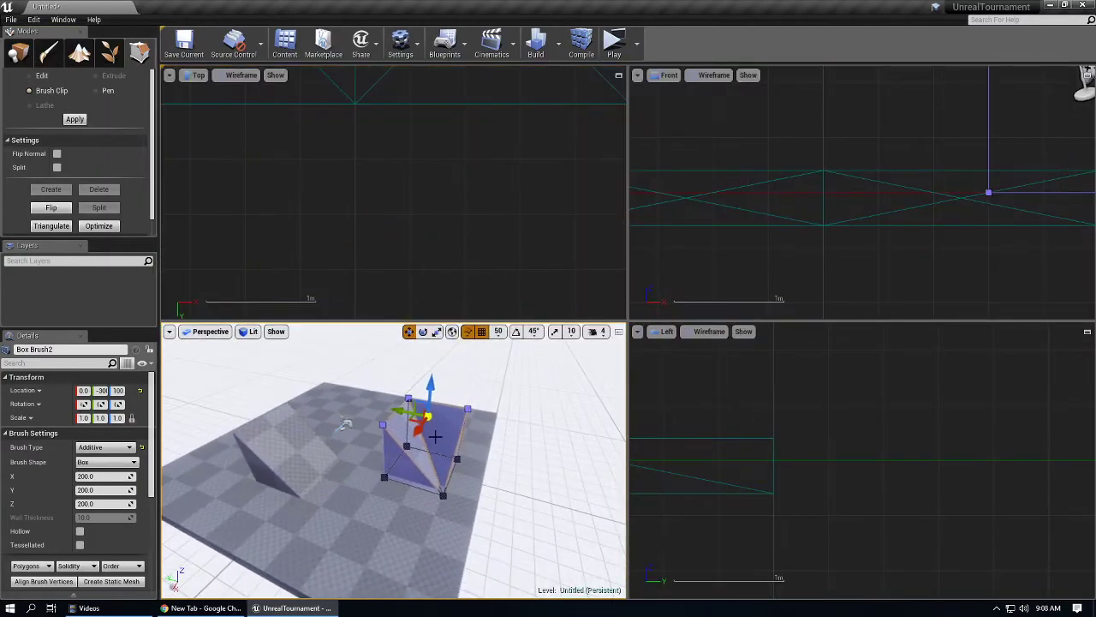
left_click(400, 219)
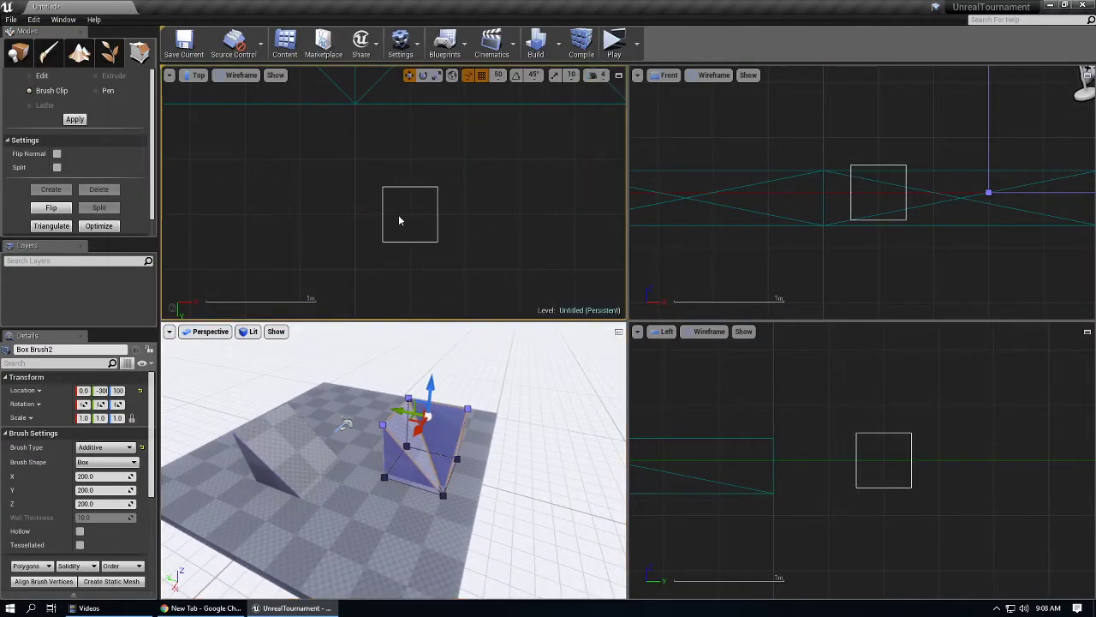
key("f")
scroll(401, 208, "up", 1)
scroll(401, 208, "up", 3)
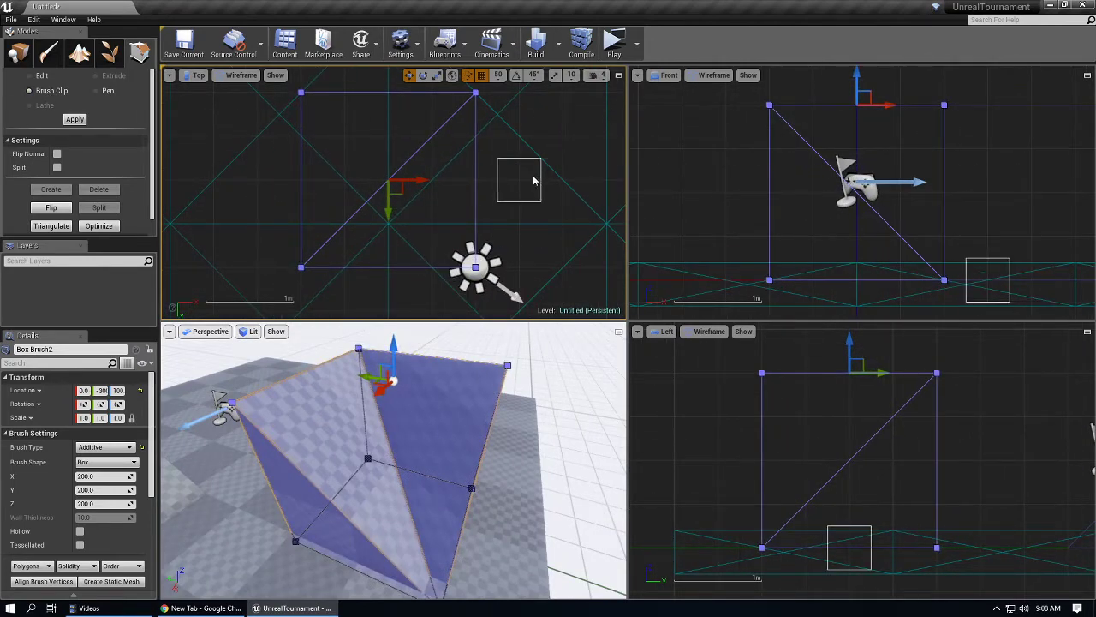
scroll(399, 125, "down", 2)
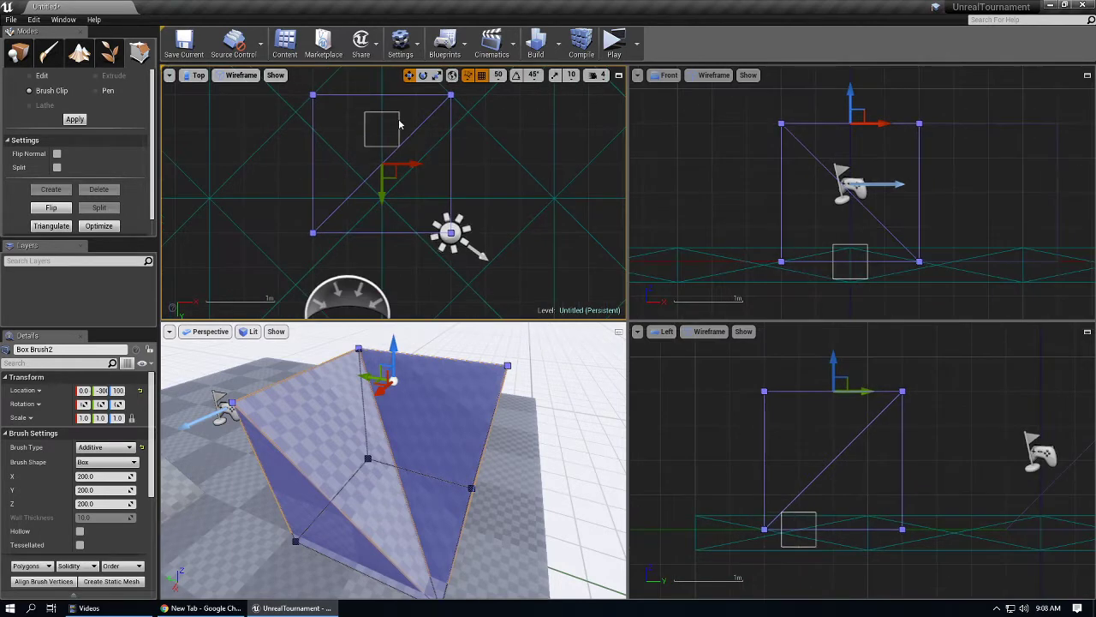
right_click_drag(366, 103, 369, 140)
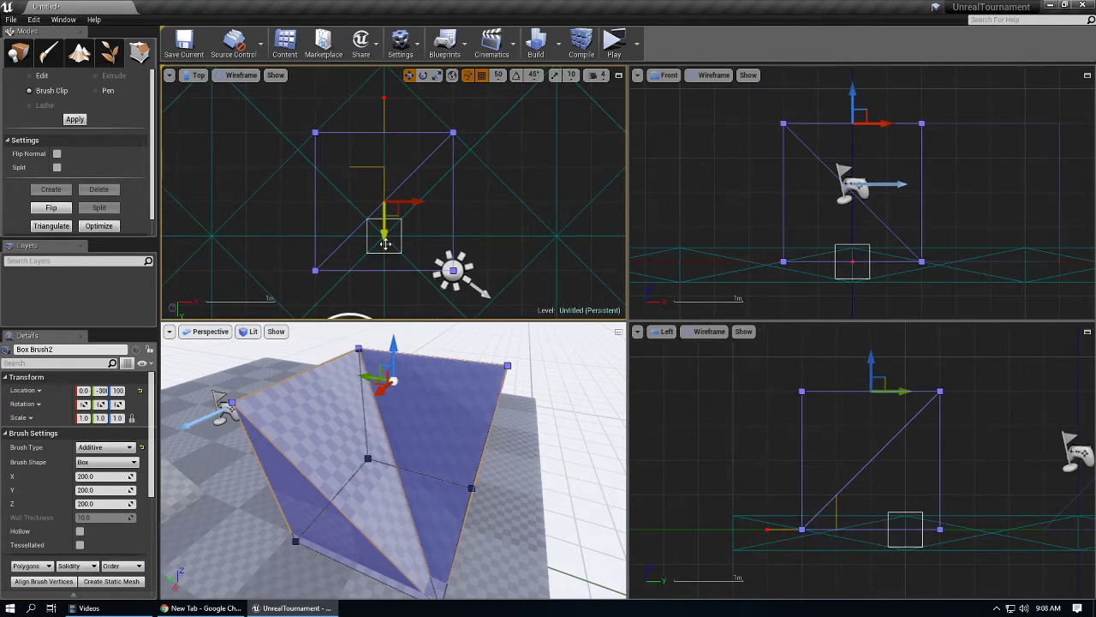
Try clipping the brush along the marked line with the default settings, and undo the clip.
left_click(80, 123)
mouse_move(410, 430)
right_mouse_down()
mouse_move(334, 415)
mouse_move(410, 430)
right_mouse_up()
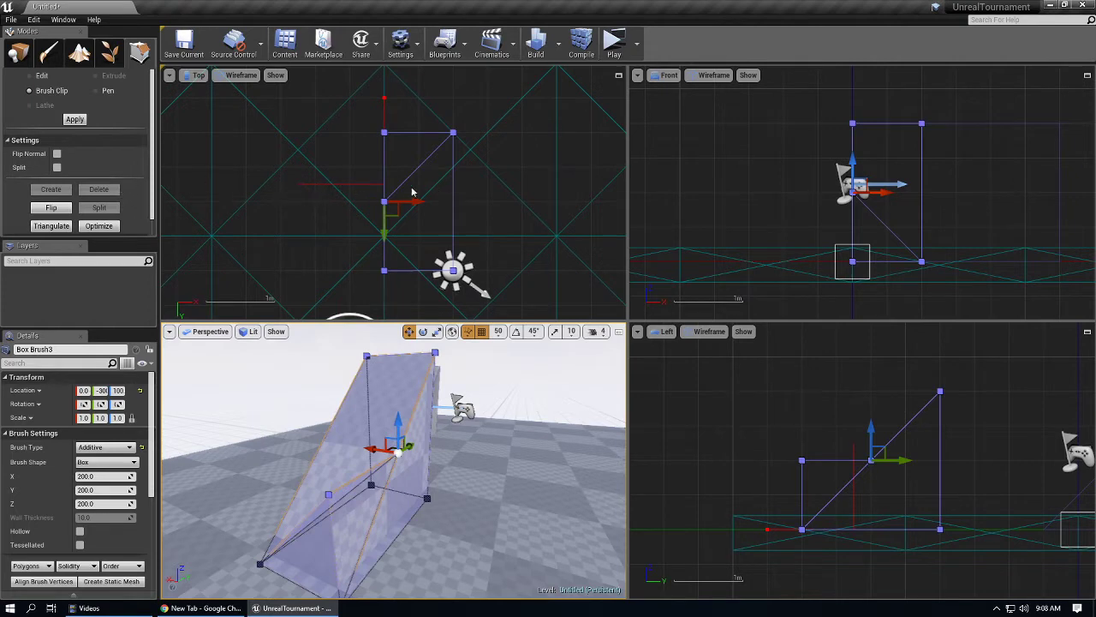
key("ctrl+z")
Try clipping the brush with Flip Normal enabled to keep the opposite half, and undo the clip.
left_click(56, 153)
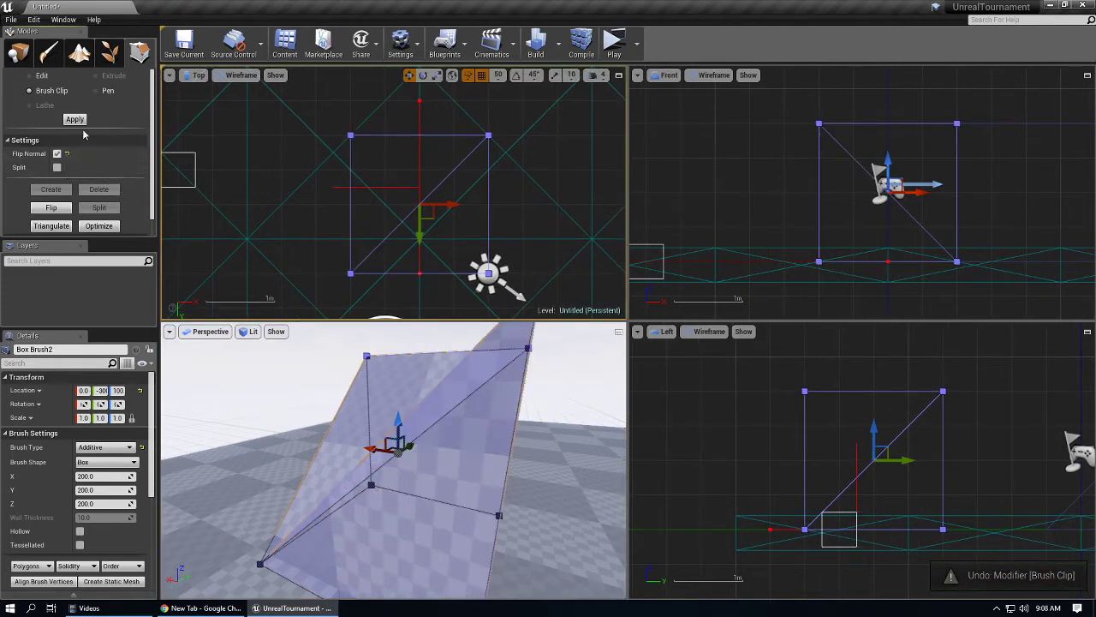
left_click(75, 120)
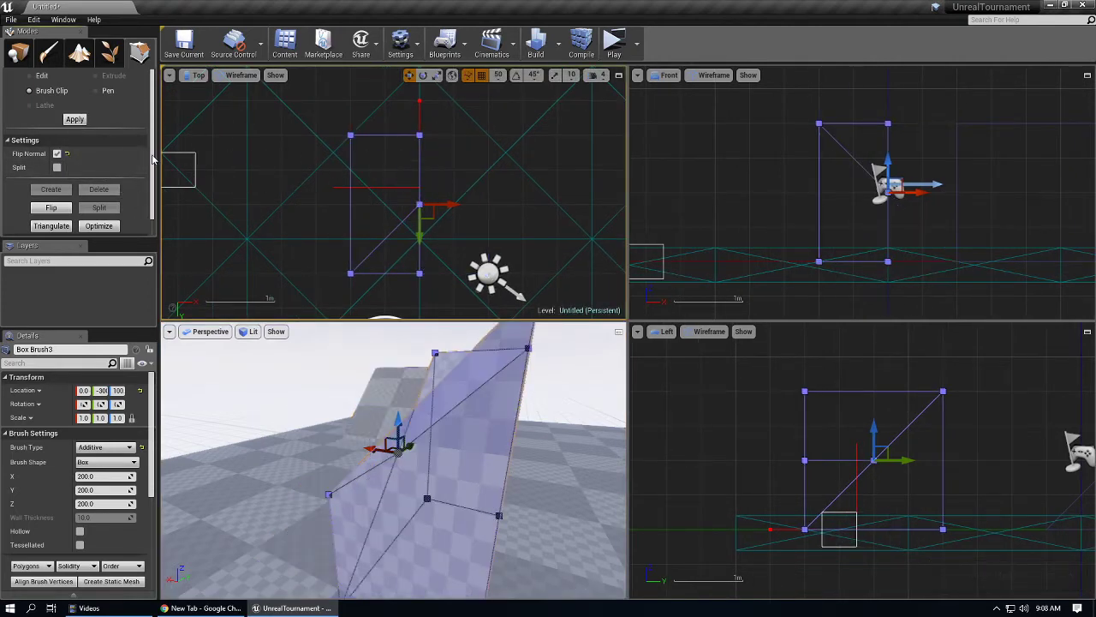
key("ctrl+z")
Cut the brush into two pieces along the clip line with Flip Normal disabled and Split enabled.
left_click(57, 153)
left_click(56, 167)
left_click(75, 120)
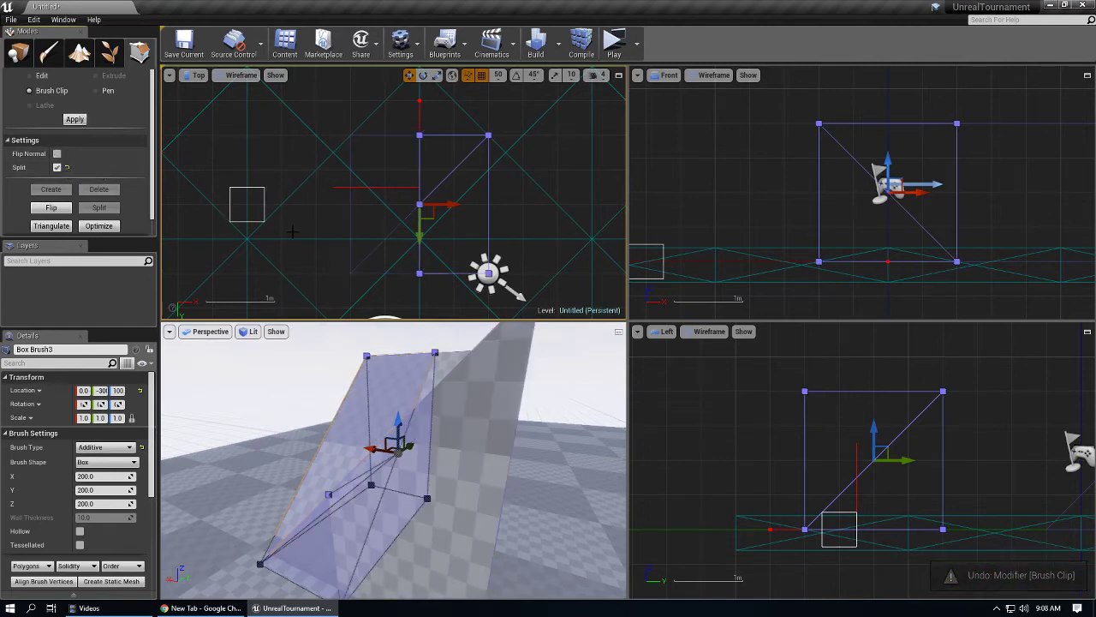
Switch to Place mode and move the split-off half along X to location 250, away from the other half.
right_click_drag(471, 433, 557, 433)
key("shift+1")
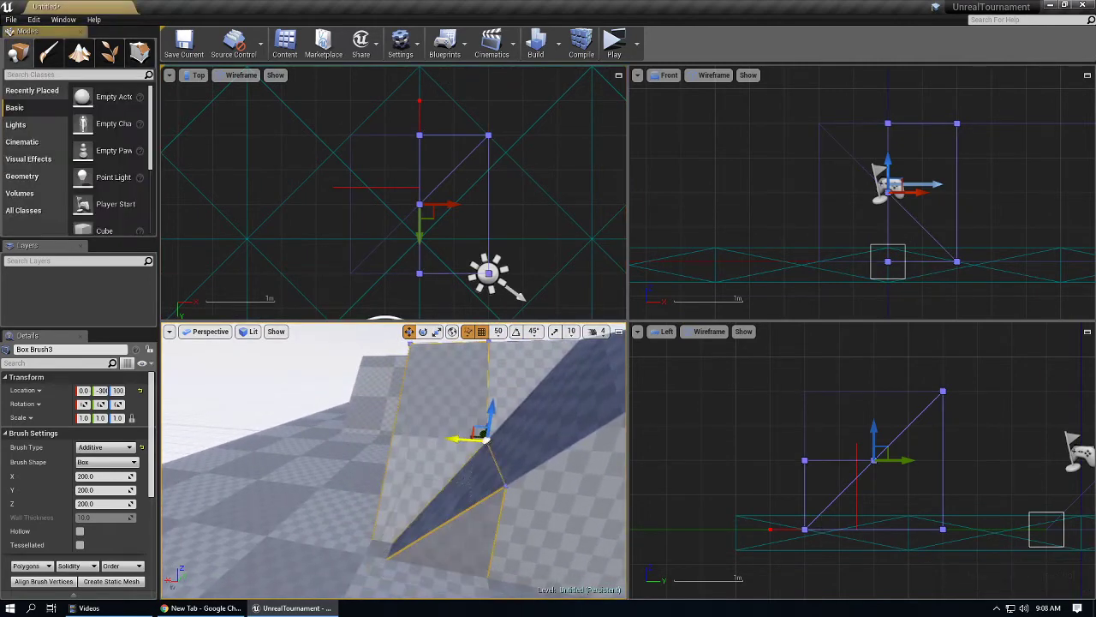
left_click_drag(454, 439, 331, 430)
mouse_move(359, 439)
right_mouse_down()
mouse_move(318, 450)
mouse_move(385, 444)
right_mouse_up()
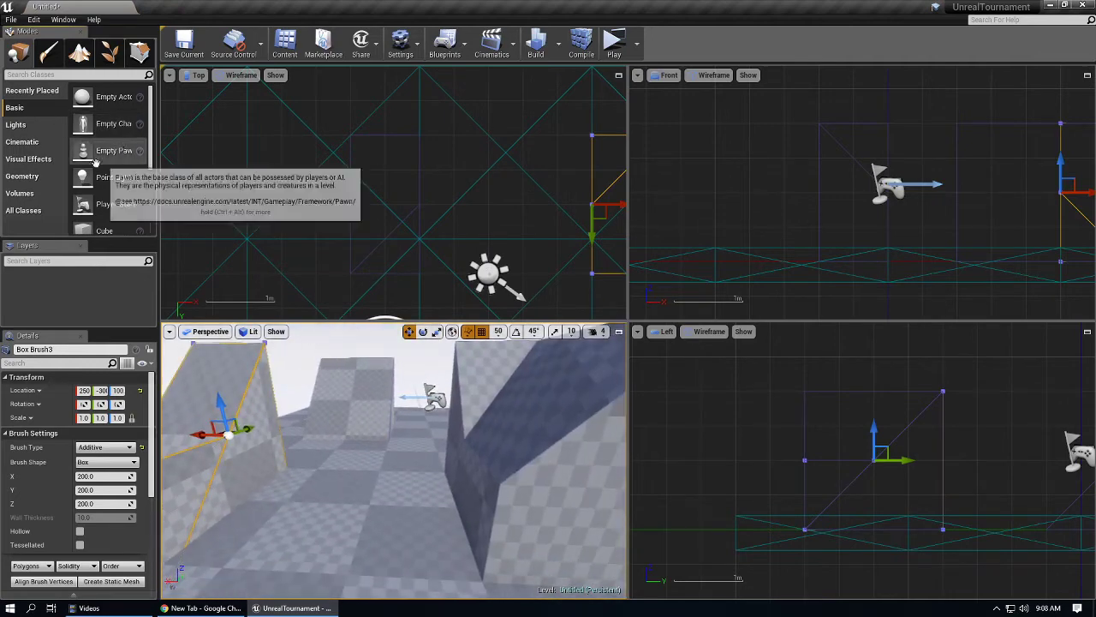
Place a new additive box brush on an empty area of the floor.
key("shift+5")
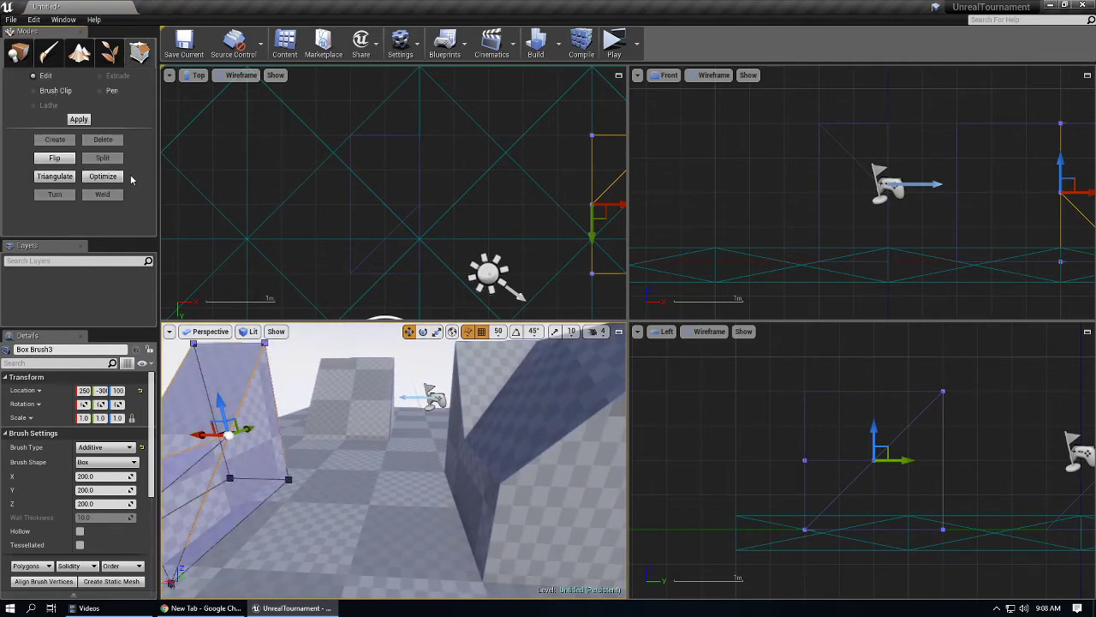
left_click(18, 54)
left_click(24, 181)
mouse_move(275, 428)
right_mouse_down()
mouse_move(377, 447)
mouse_move(295, 457)
right_mouse_up()
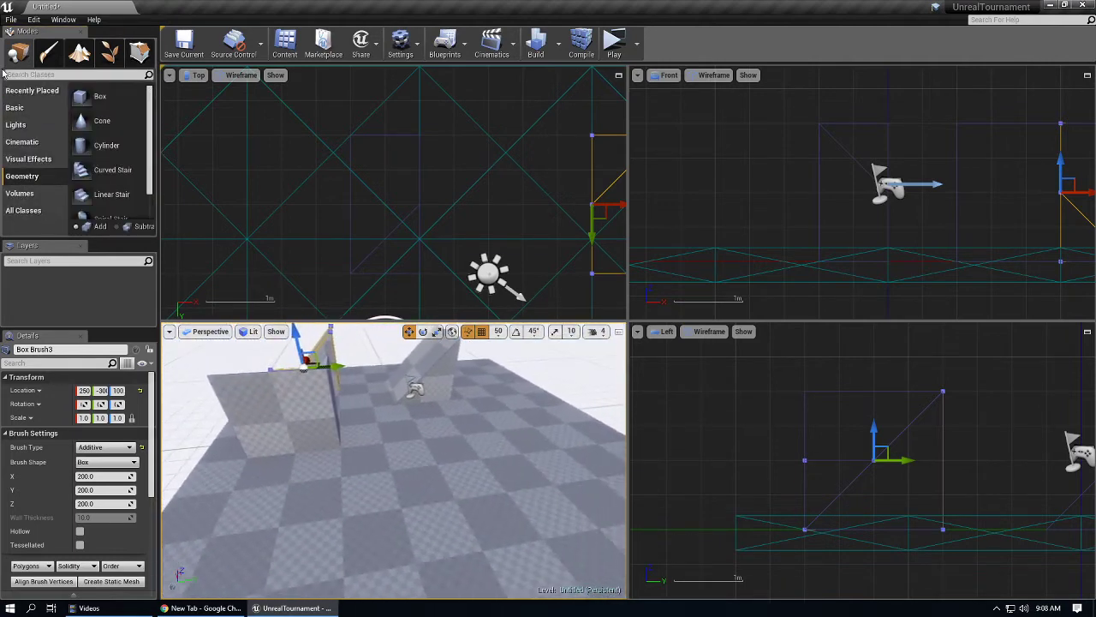
mouse_move(100, 96)
left_mouse_down()
mouse_move(416, 509)
mouse_move(380, 453)
left_mouse_up()
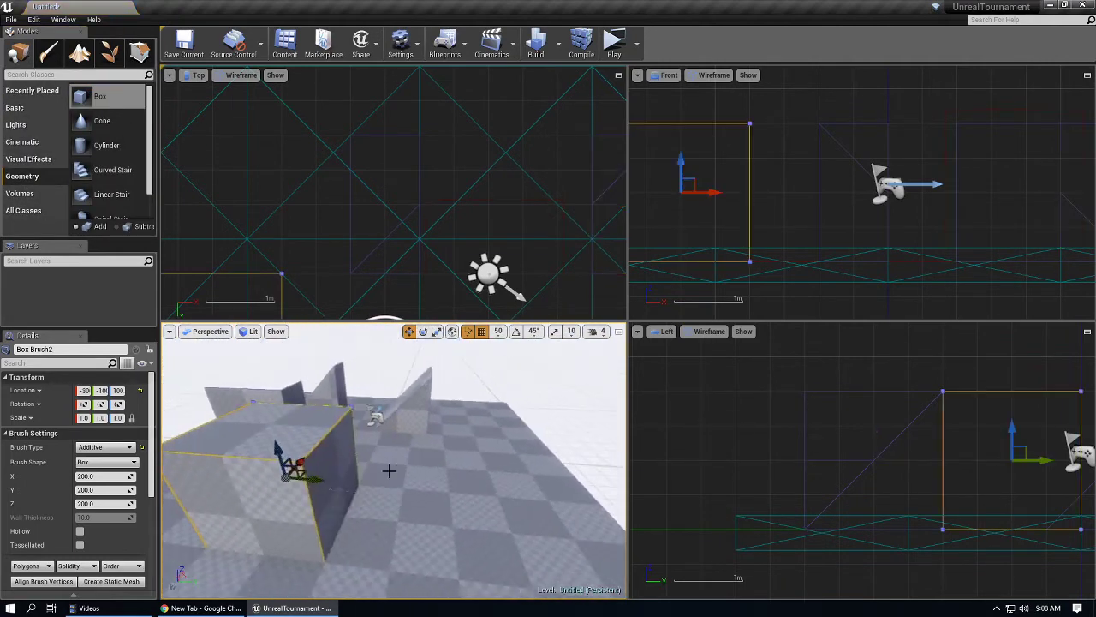
In Geometry Editing mode, select one side face of the new box and extrude it outward as a second section.
key("shift+5")
left_click(335, 467)
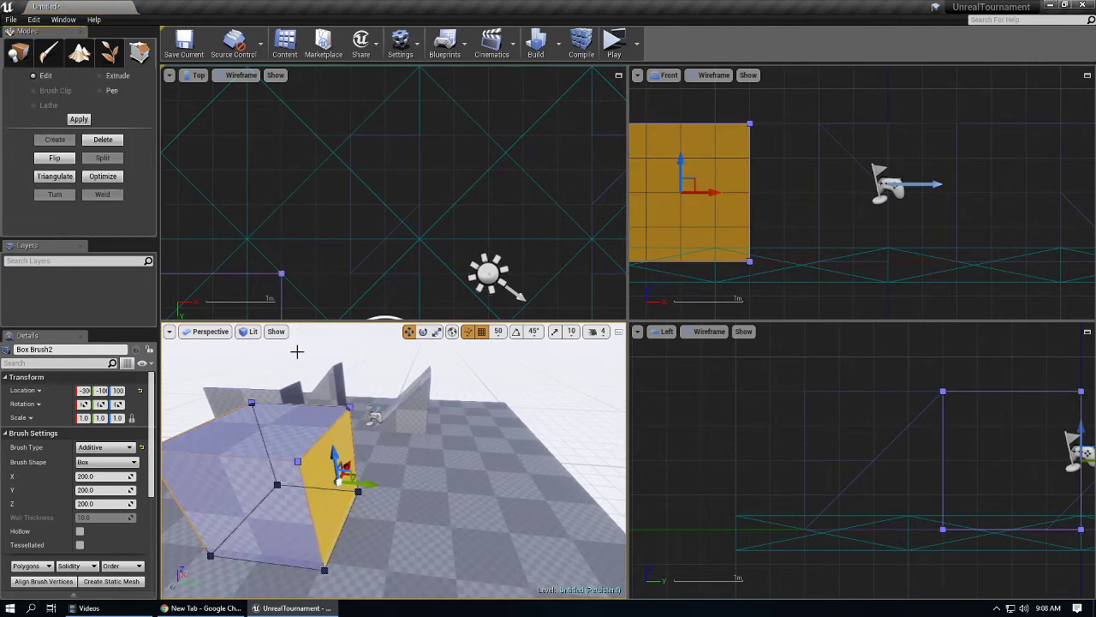
left_click(101, 76)
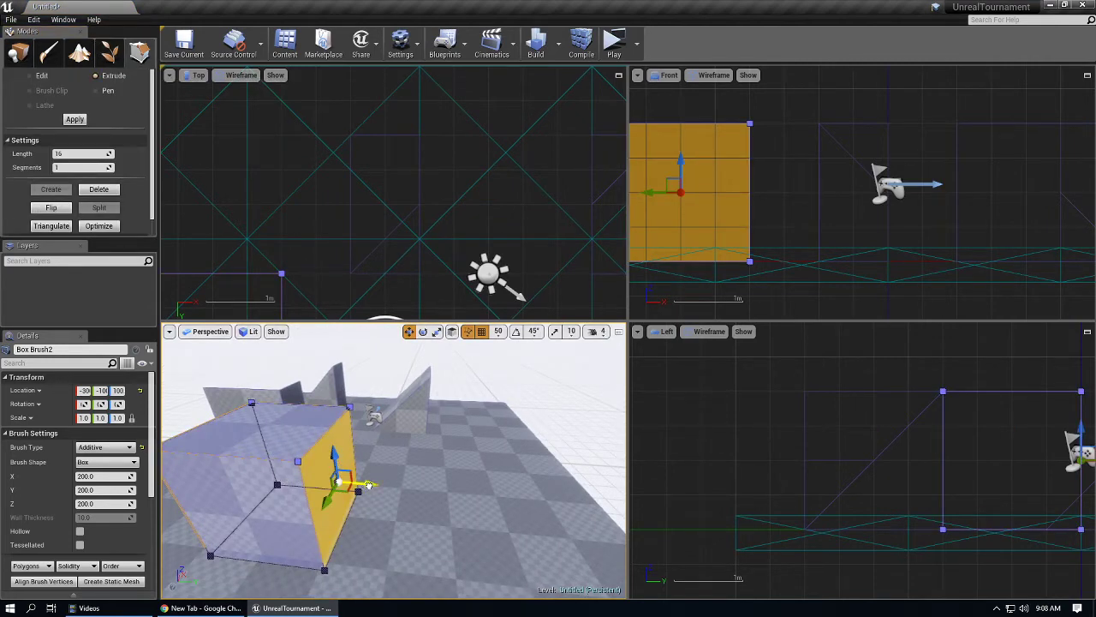
left_click_drag(368, 485, 473, 505)
Extrude the top face of the added section upward into a tall block, forming an L-shaped brush.
left_click(428, 442)
right_click_drag(428, 441, 415, 415)
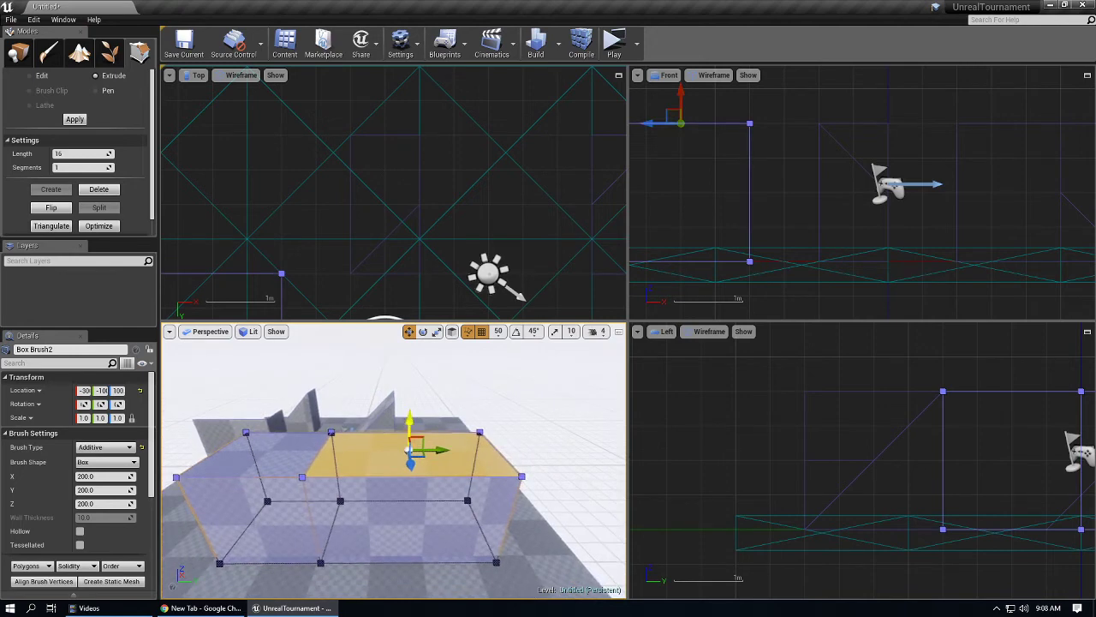
left_click_drag(410, 419, 408, 278)
mouse_move(349, 500)
right_mouse_down()
mouse_move(334, 467)
mouse_move(339, 480)
mouse_move(377, 479)
right_mouse_up()
Place another additive box brush near the floor's edge and move it against the existing geometry.
left_click(15, 56)
left_click(22, 176)
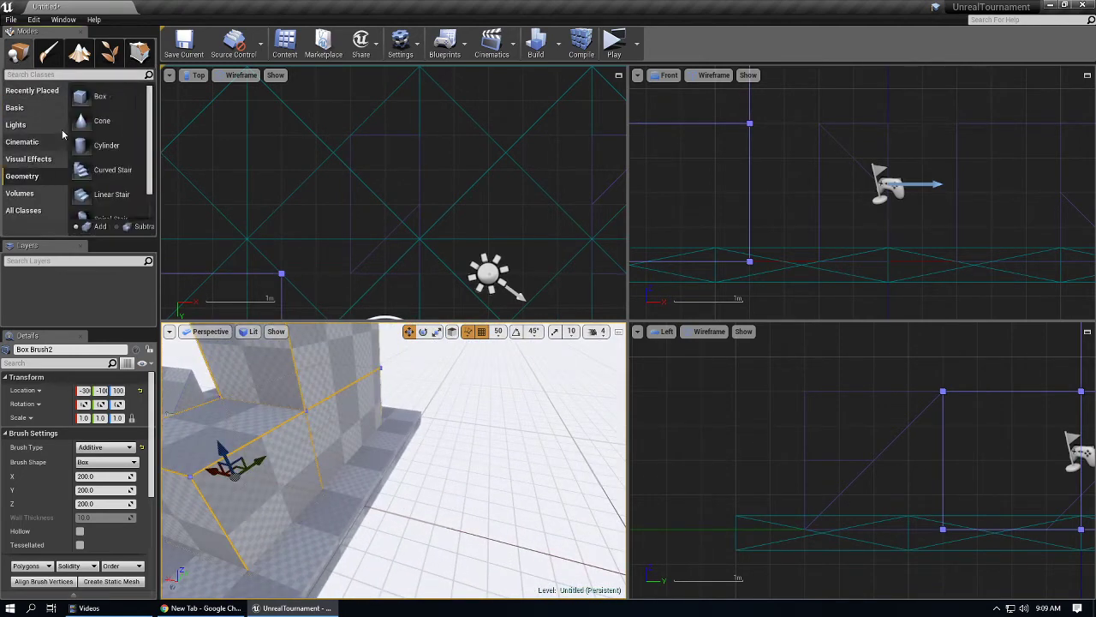
mouse_move(100, 96)
left_mouse_down()
mouse_move(282, 463)
mouse_move(328, 526)
mouse_move(289, 520)
mouse_move(285, 549)
mouse_move(323, 536)
left_mouse_up()
right_click_drag(366, 525, 364, 537)
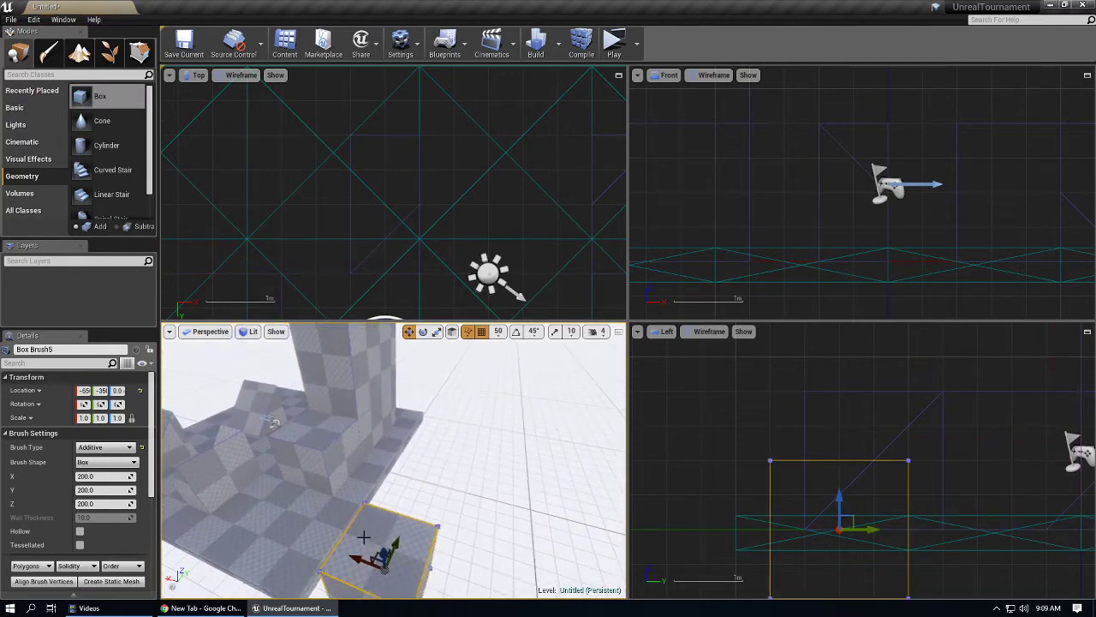
mouse_move(368, 555)
left_mouse_down()
mouse_move(351, 509)
mouse_move(309, 506)
left_mouse_up()
right_click_drag(309, 506, 240, 501)
Duplicate the box three times side by side along Y to build a row of four boxes.
left_click_drag(386, 523, 460, 513, "alt")
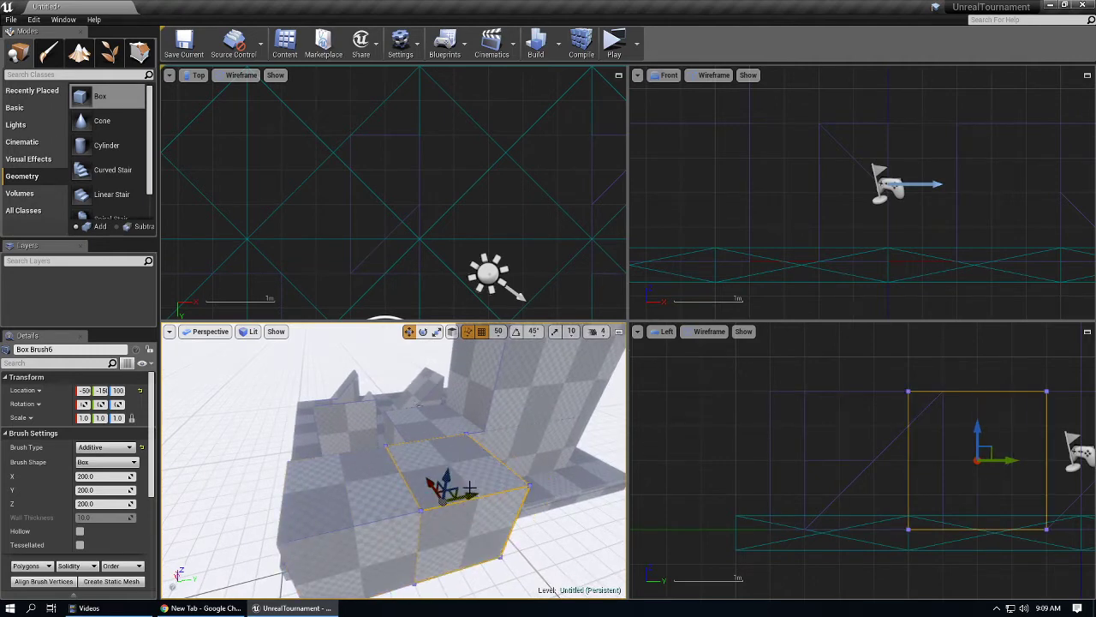
left_click_drag(468, 495, 615, 463, "alt")
mouse_move(468, 484)
right_mouse_down()
mouse_move(514, 478)
mouse_move(469, 484)
right_mouse_up()
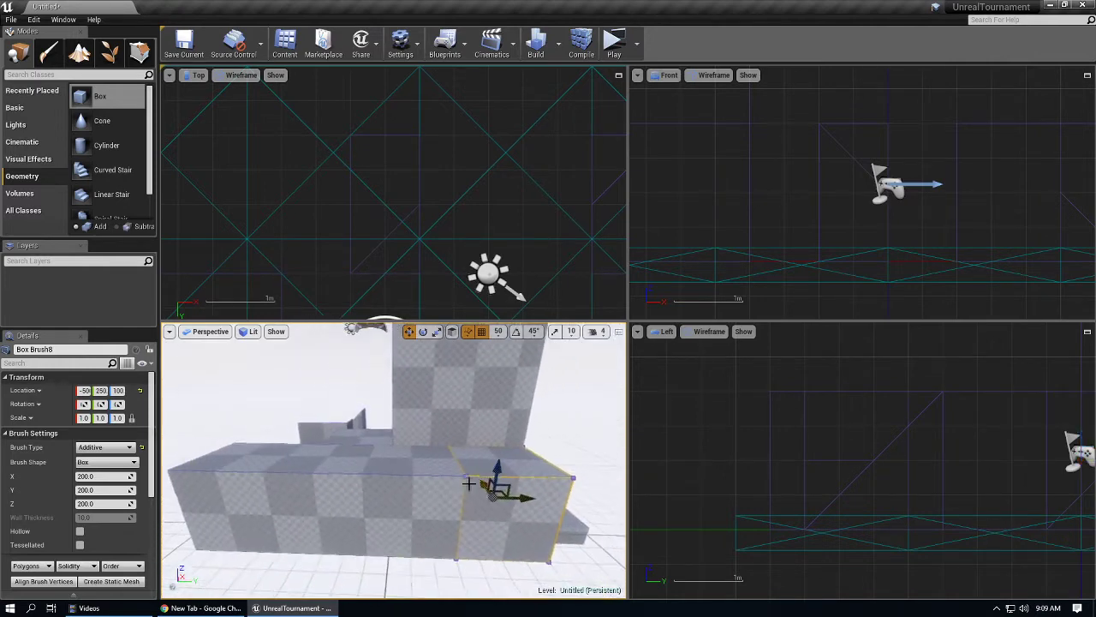
Select the second box in the row and raise its top face in Geometry Editing mode to about double height.
left_click(378, 458)
left_click(334, 455)
key("shift+5")
left_click(332, 456)
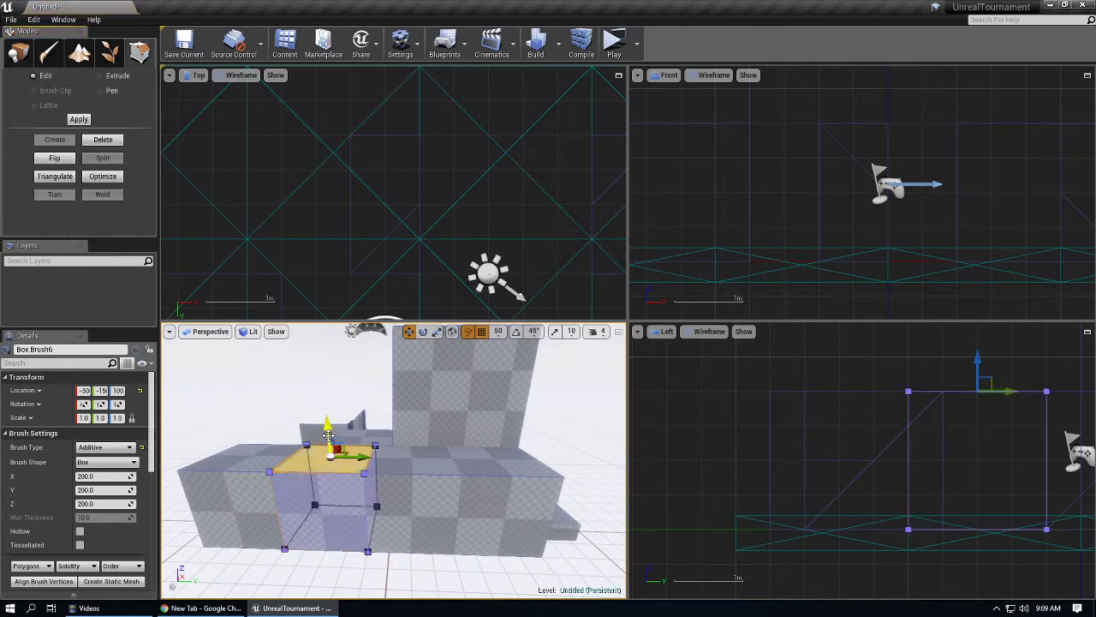
left_click_drag(328, 435, 329, 364)
Raise the top face of the third box in the row into a tall block as well.
left_click(403, 462)
left_click(411, 466)
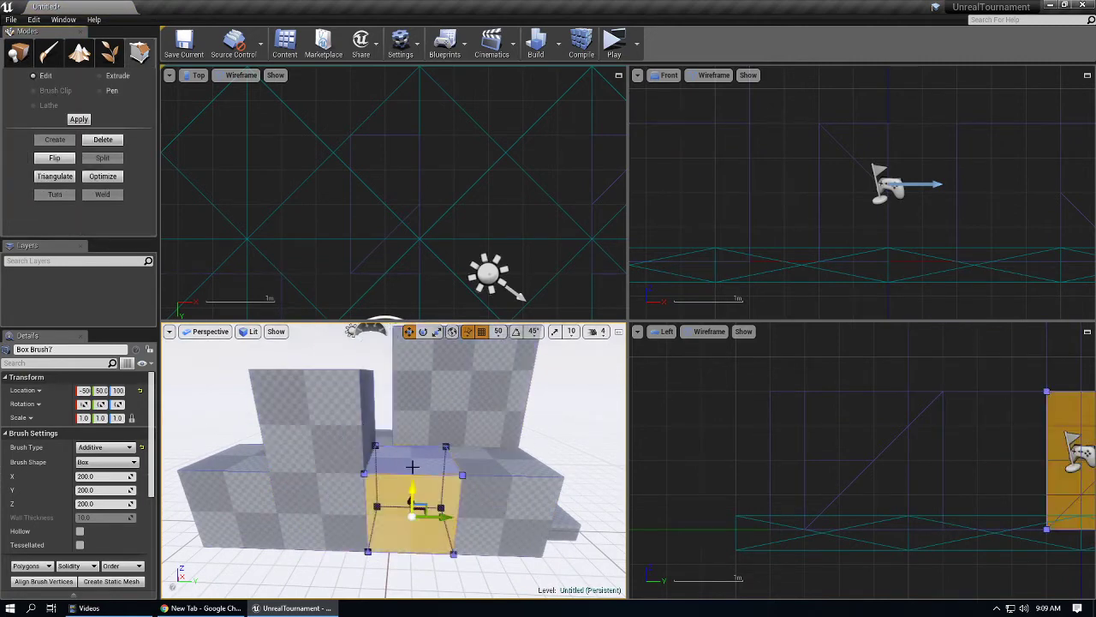
left_click(412, 465)
right_click_drag(417, 447, 413, 454)
left_click_drag(417, 440, 418, 347)
right_click_drag(418, 347, 480, 353)
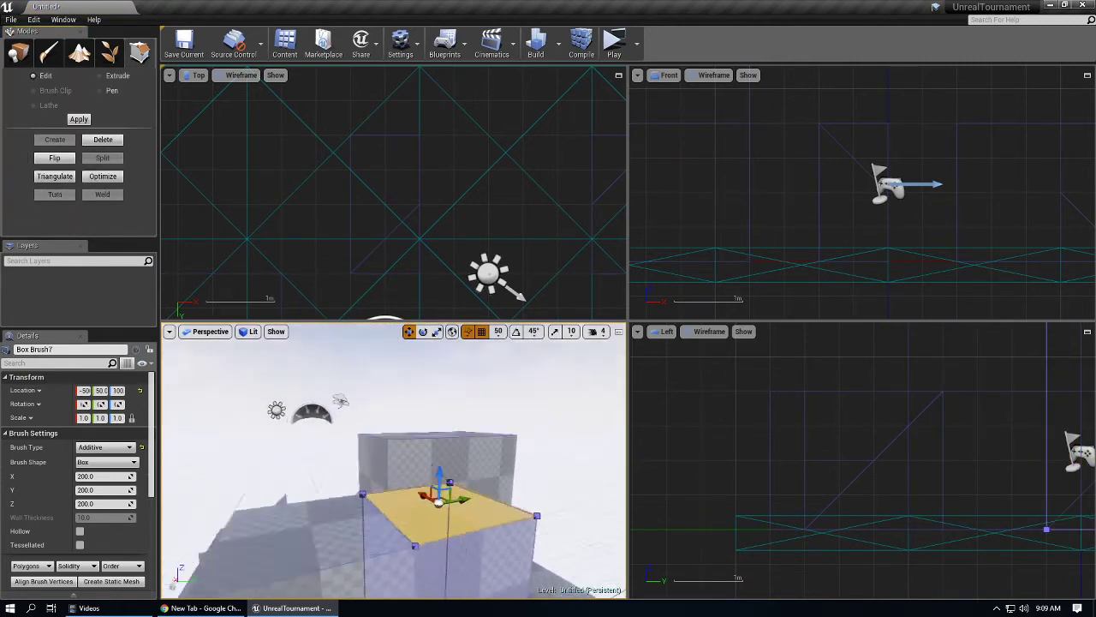
Select the split box brush beside the tall block and activate Brush Clip for it.
mouse_move(418, 403)
right_mouse_down()
mouse_move(377, 428)
mouse_move(232, 450)
mouse_move(294, 428)
right_mouse_up()
left_click(298, 475)
right_click_drag(297, 475, 291, 487)
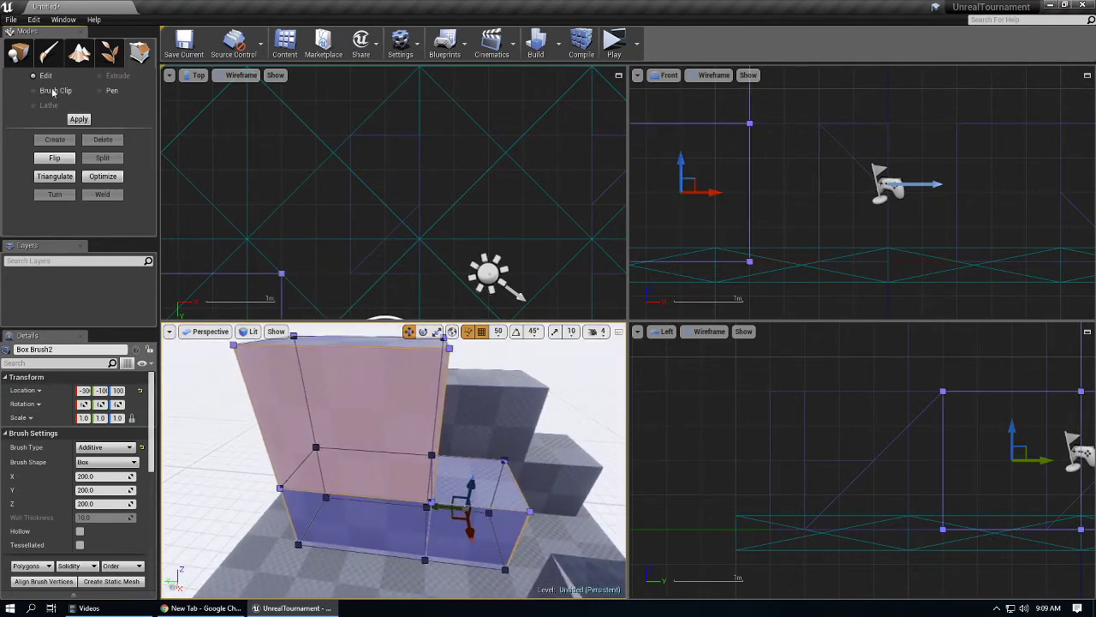
left_click(50, 91)
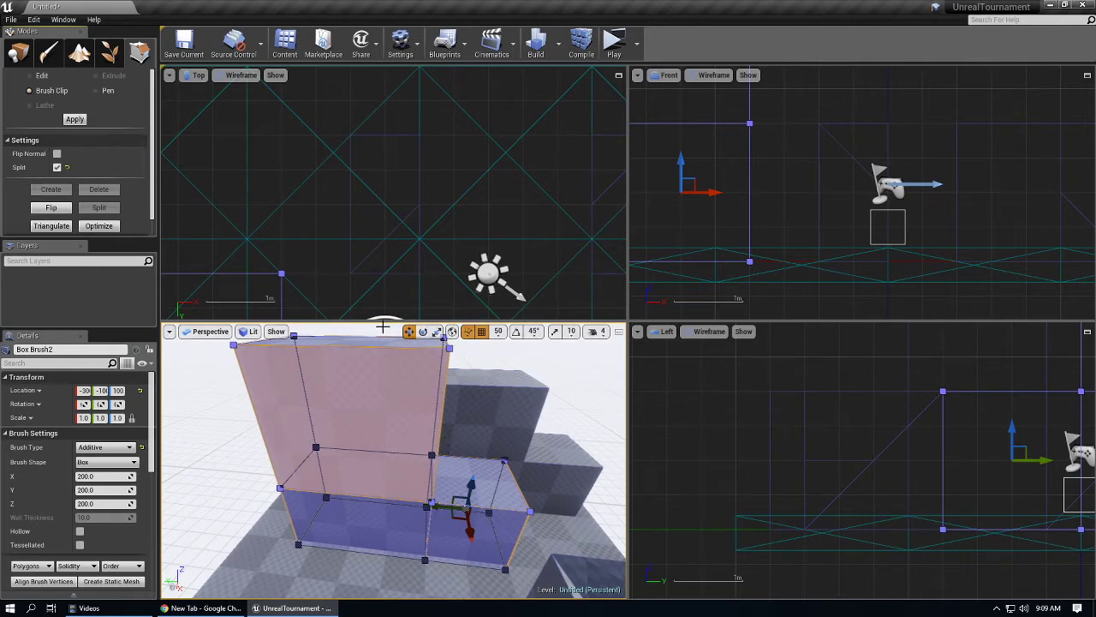
scroll(100, 208, "down", 1)
scroll(98, 199, "up", 1)
mouse_move(394, 362)
right_mouse_down()
mouse_move(368, 364)
mouse_move(394, 363)
right_mouse_up()
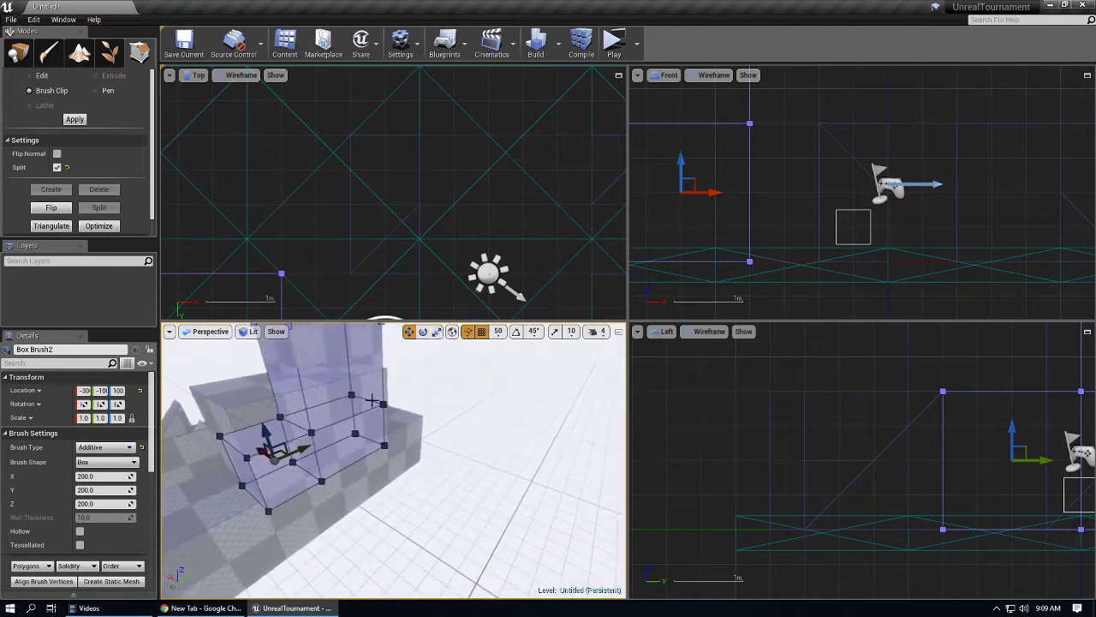
left_click(296, 403)
right_click_drag(297, 403, 326, 358)
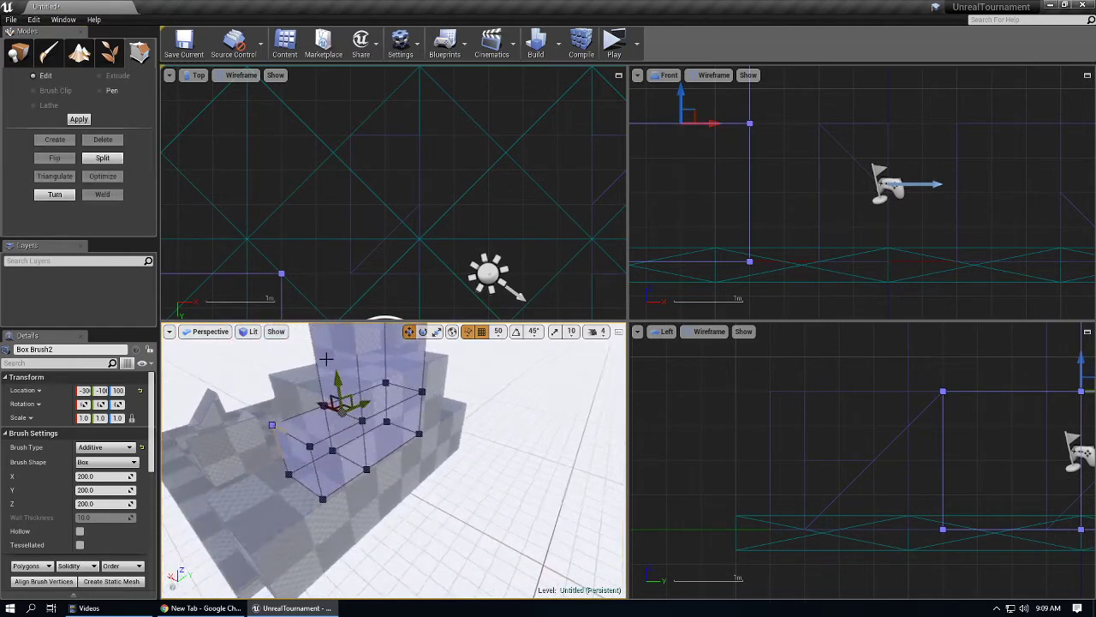
Activate the Pen tool with Auto Extrude and Create Convex enabled and Create Brush Shape disabled.
left_click(110, 93)
key("f")
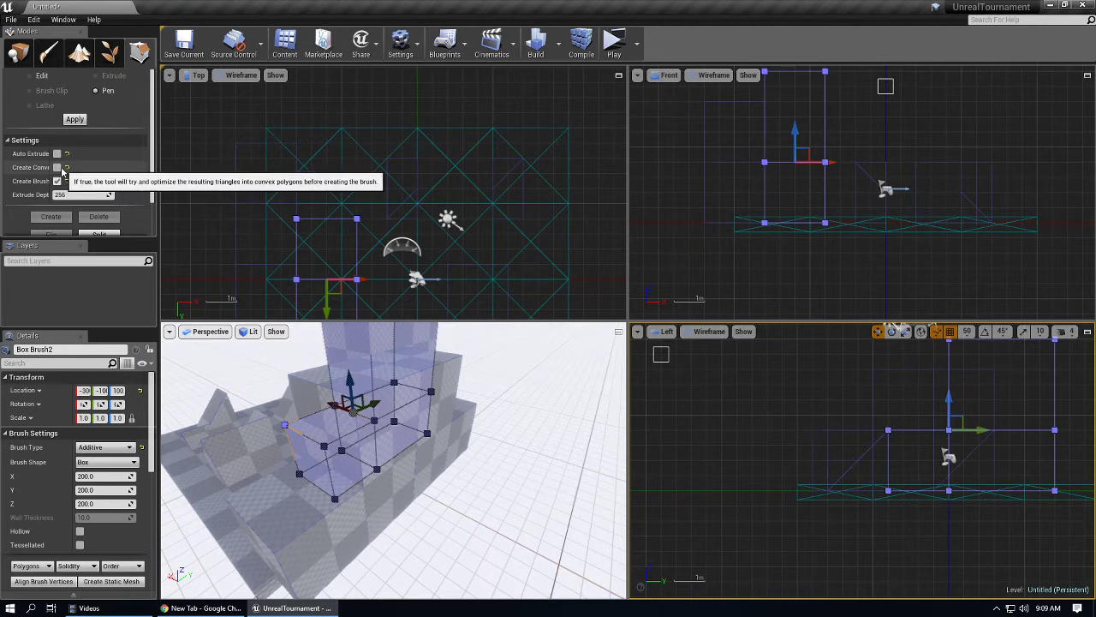
left_click(58, 155)
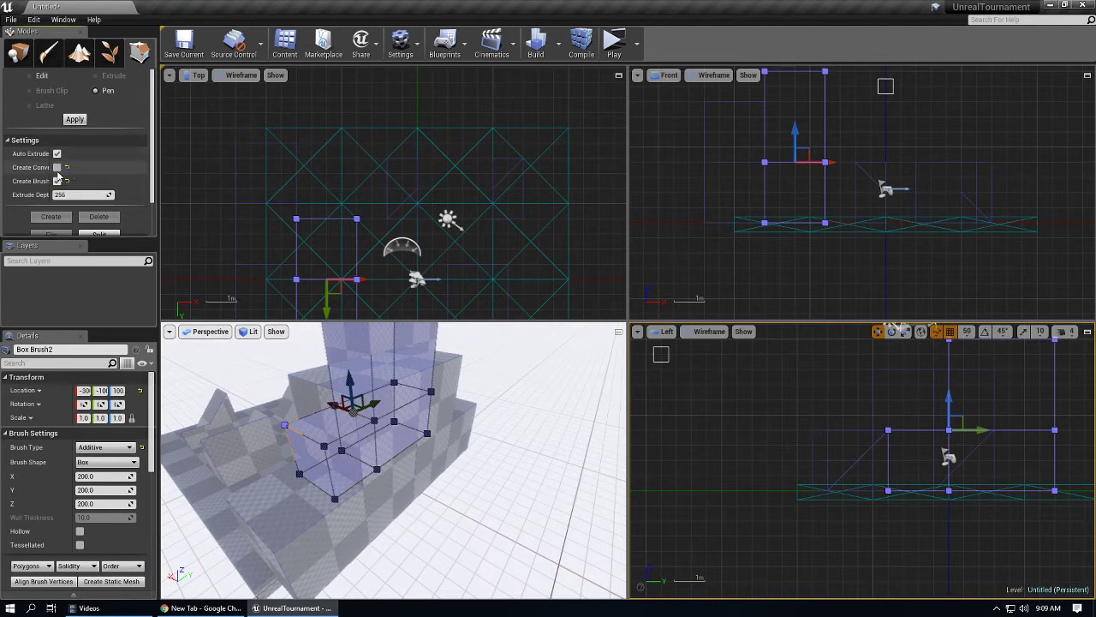
left_click(57, 181)
left_click(57, 167)
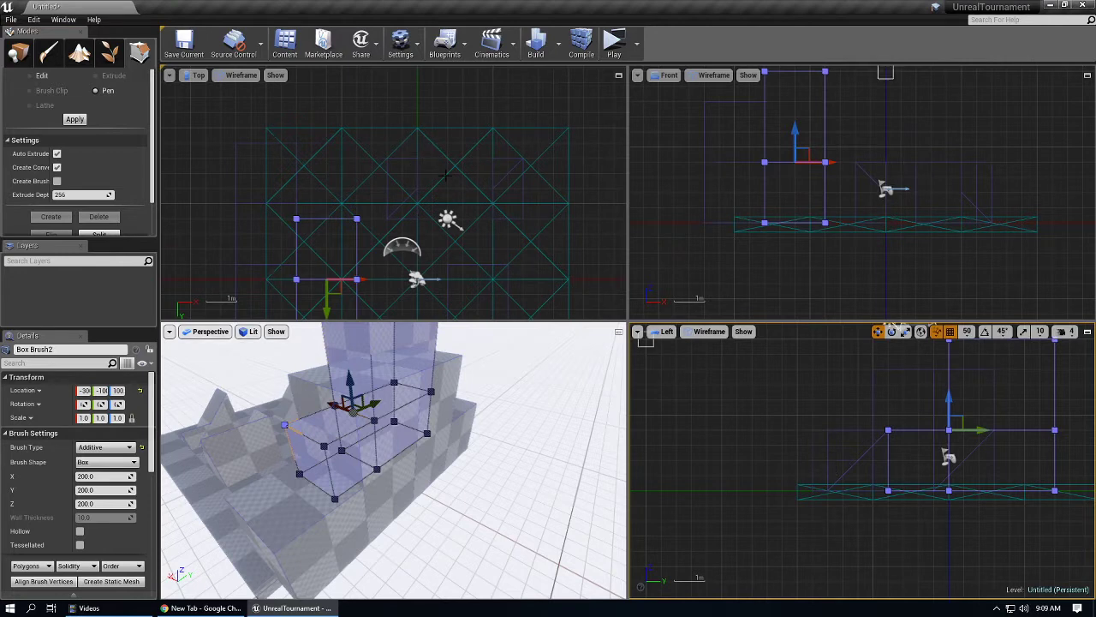
Outline a closed four-sided shape just beyond the floor's edge in the Top view, auto-extruded into a brush with depth 256.
scroll(445, 175, "down", 2)
left_click(418, 110)
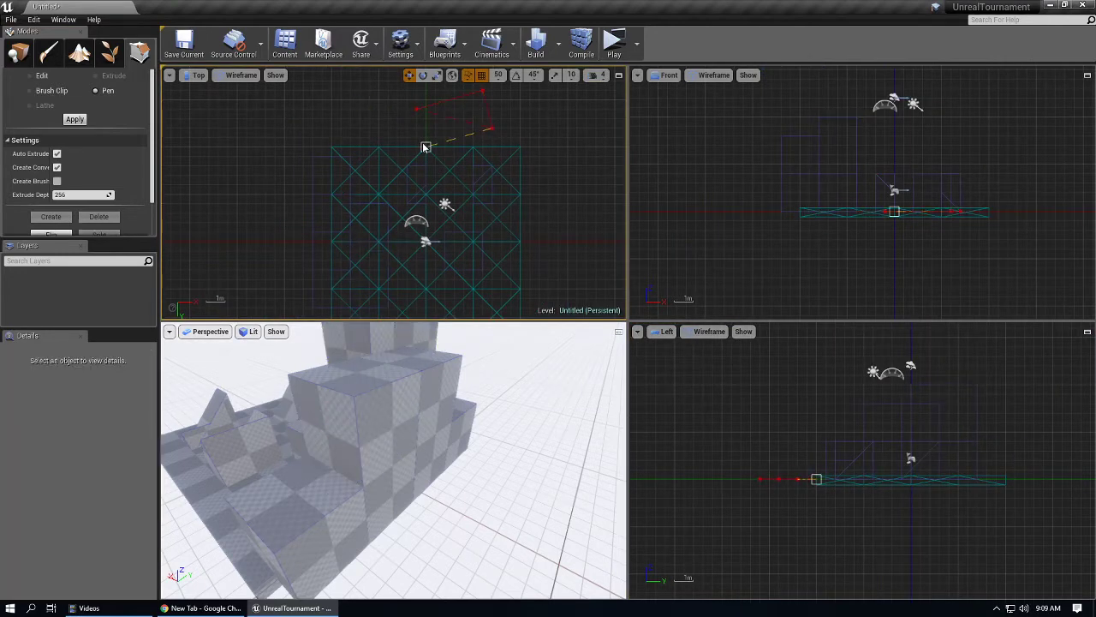
left_click(419, 111)
scroll(416, 109, "up", 2)
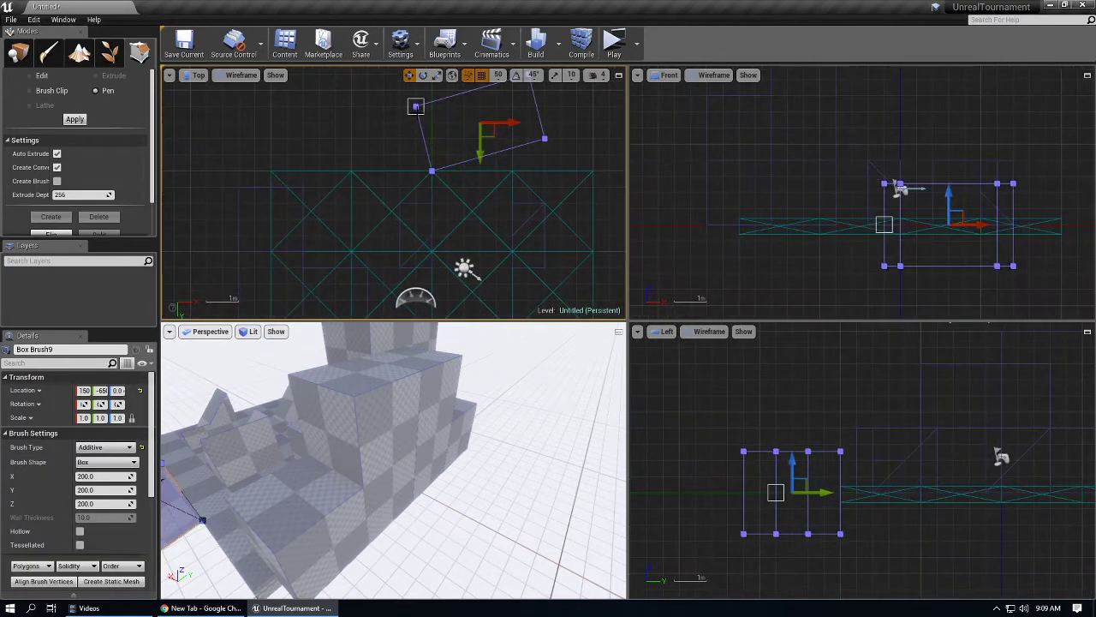
right_click_drag(447, 109, 388, 145)
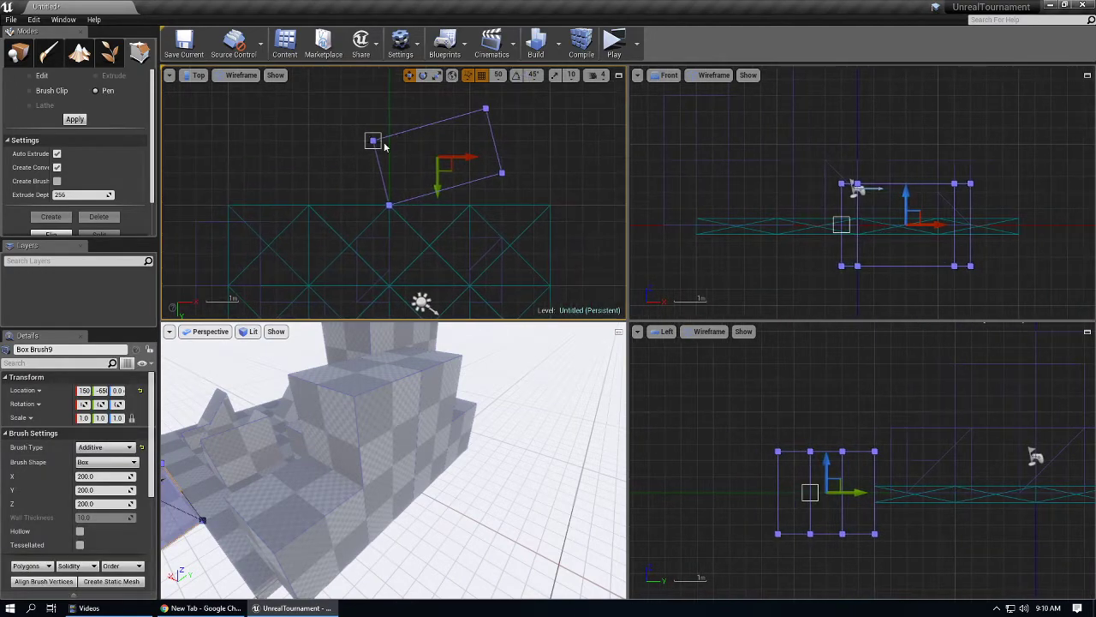
right_click_drag(403, 425, 397, 431)
key("f")
mouse_move(403, 426)
left_mouse_down("alt")
mouse_move(330, 398)
mouse_move(373, 420)
left_mouse_up("alt")
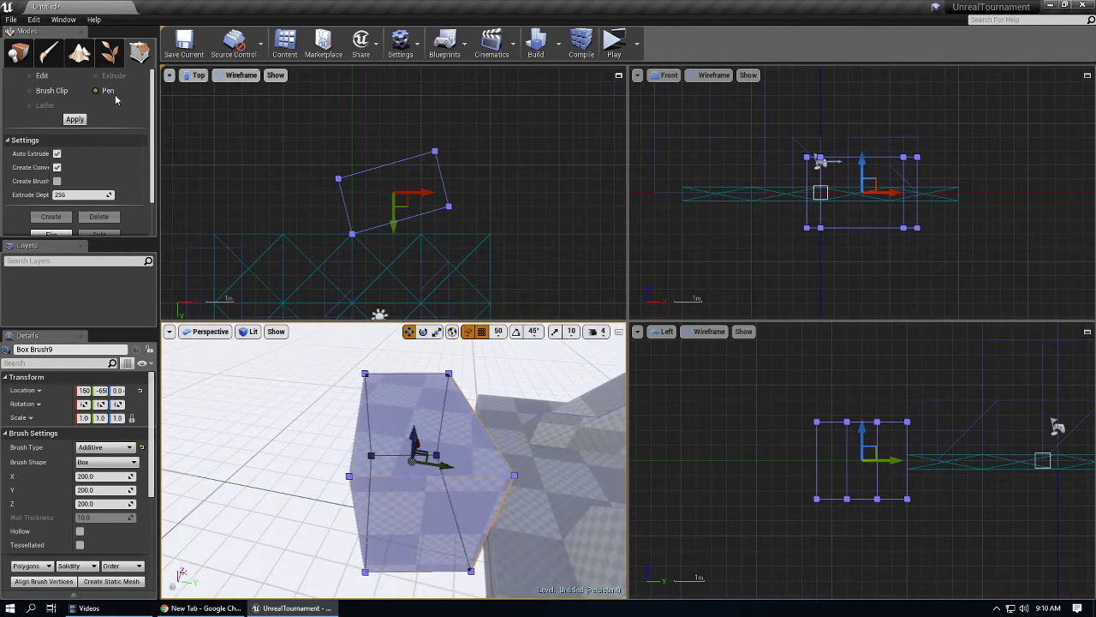
Outline a closed concave, arch-like polygon beside the four-sided brush in the Top view to make another auto-extruded brush.
left_click(306, 153)
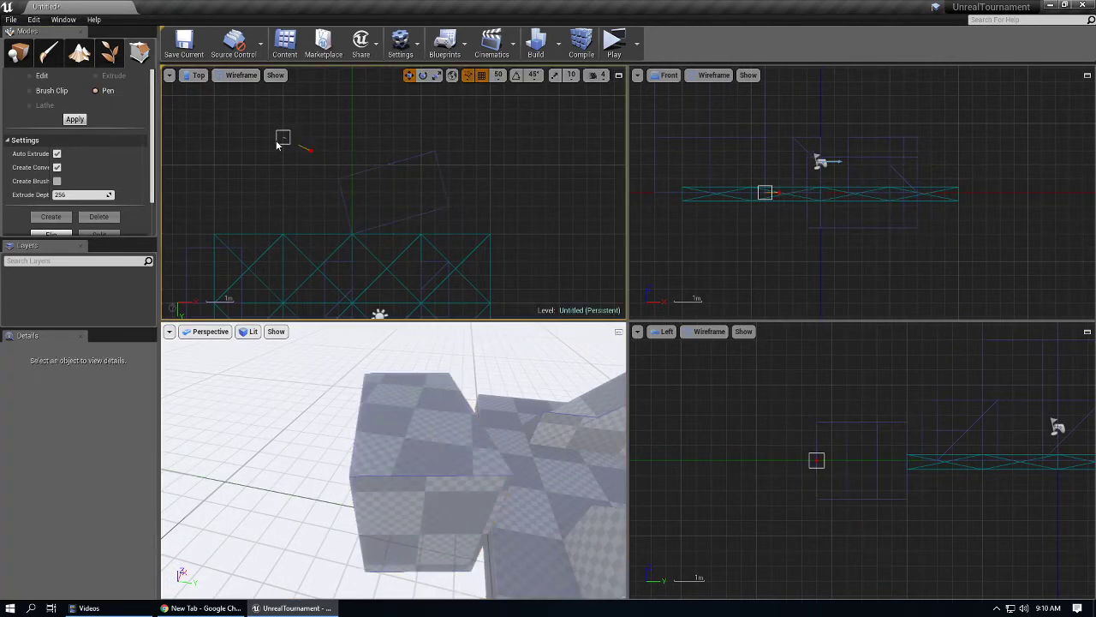
left_click(255, 109)
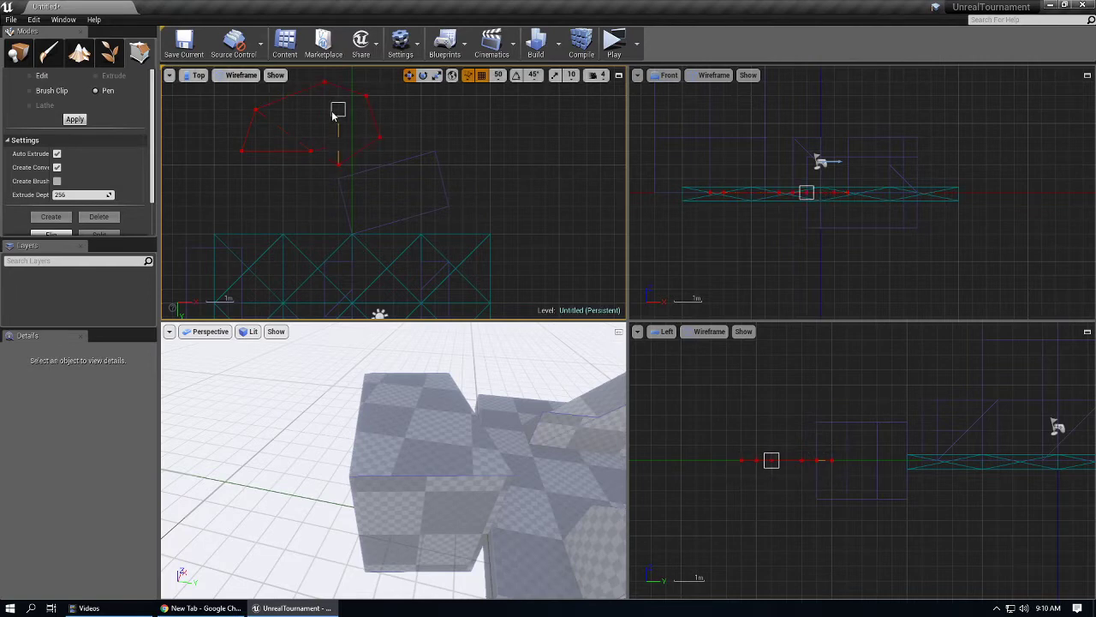
left_click(335, 115)
left_click(311, 152)
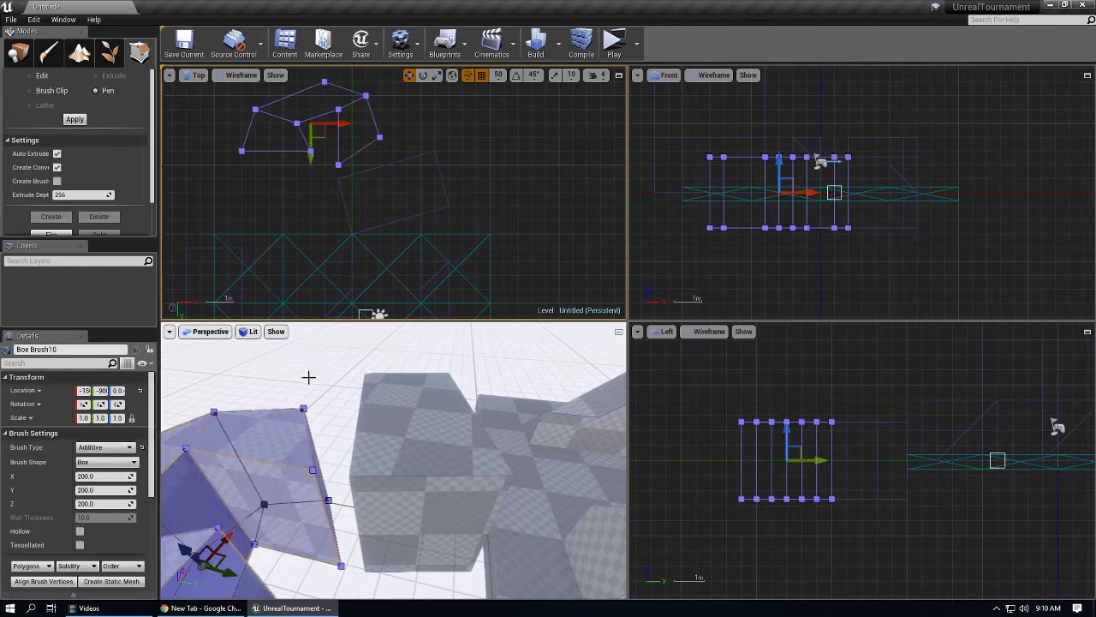
mouse_move(308, 380)
right_mouse_down()
mouse_move(185, 403)
mouse_move(176, 377)
mouse_move(360, 398)
right_mouse_up()
Disable the Pen's Auto Extrude and Create Convex options and enable Create Brush Shape.
left_click(57, 153)
left_click(56, 167)
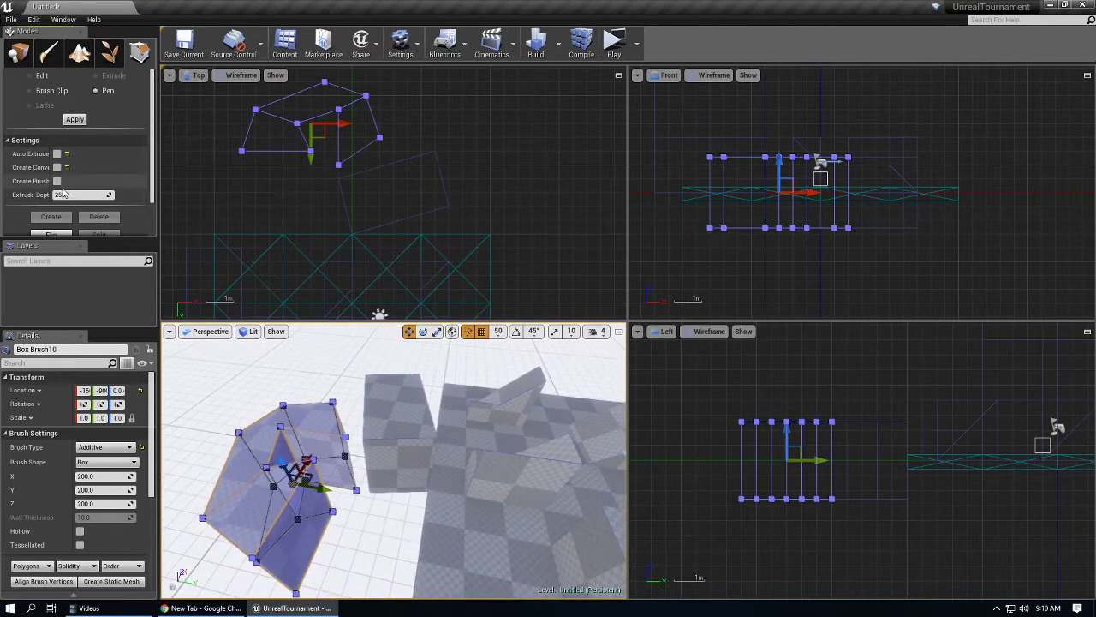
left_click(56, 181)
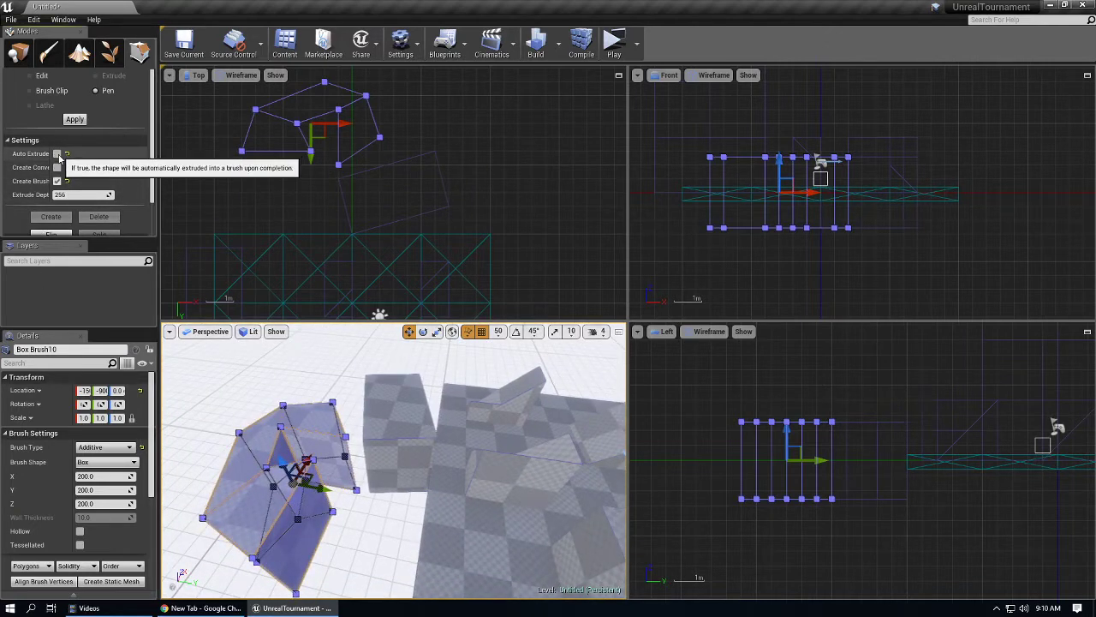
Draw a closed nine-point brush shape in the Left view and move it along X, clear of the other brushes.
left_click(269, 176)
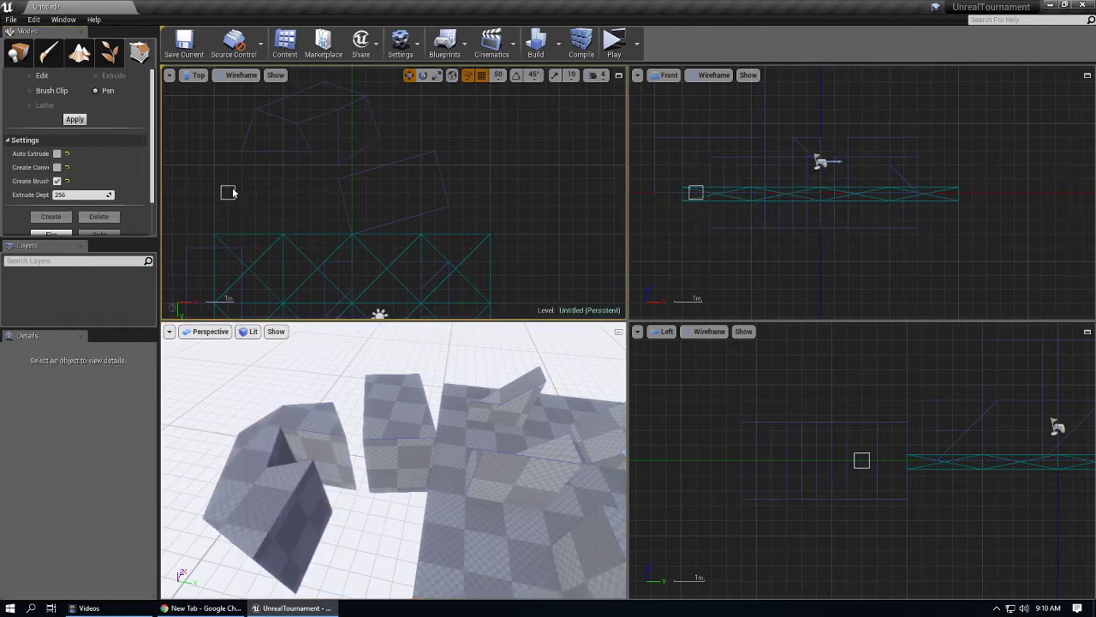
left_click(802, 380)
left_click(818, 374)
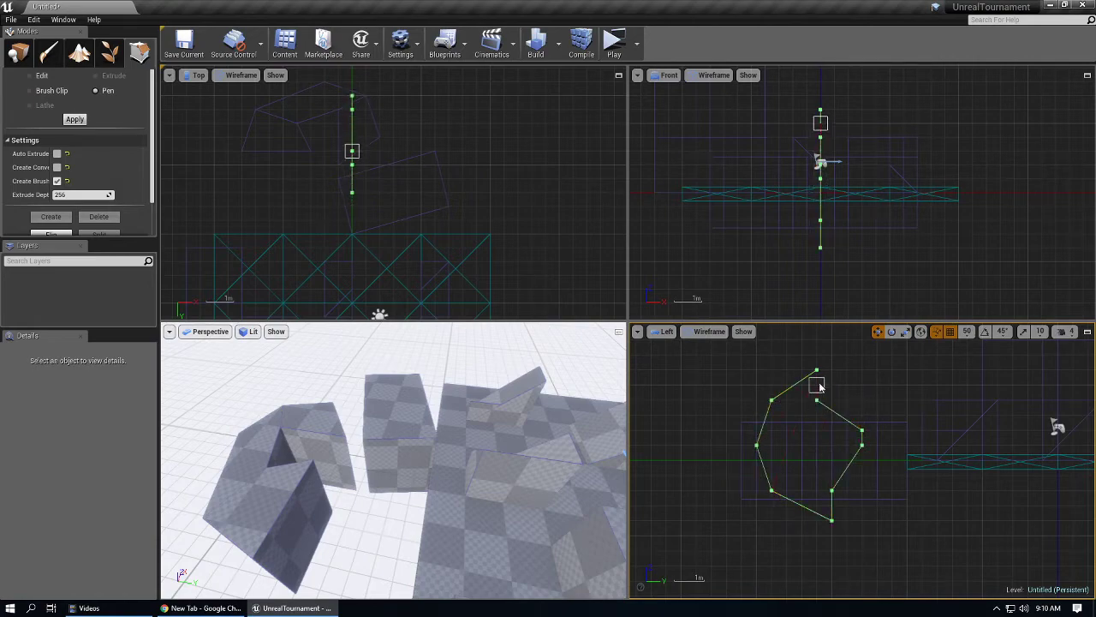
left_click(816, 370)
key("f")
mouse_move(435, 454)
right_mouse_down()
mouse_move(231, 432)
mouse_move(206, 488)
mouse_move(343, 511)
right_mouse_up()
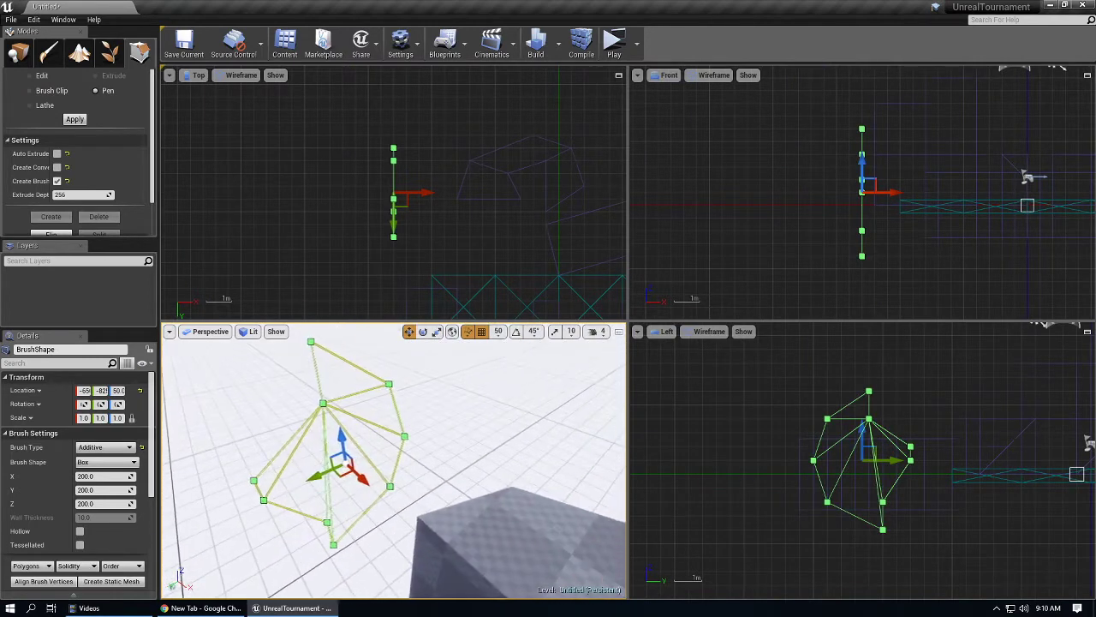
Activate Lathe for the flat brush shape, move its pivot beyond the outline along Y and set that as the pivot offset.
left_click(38, 107)
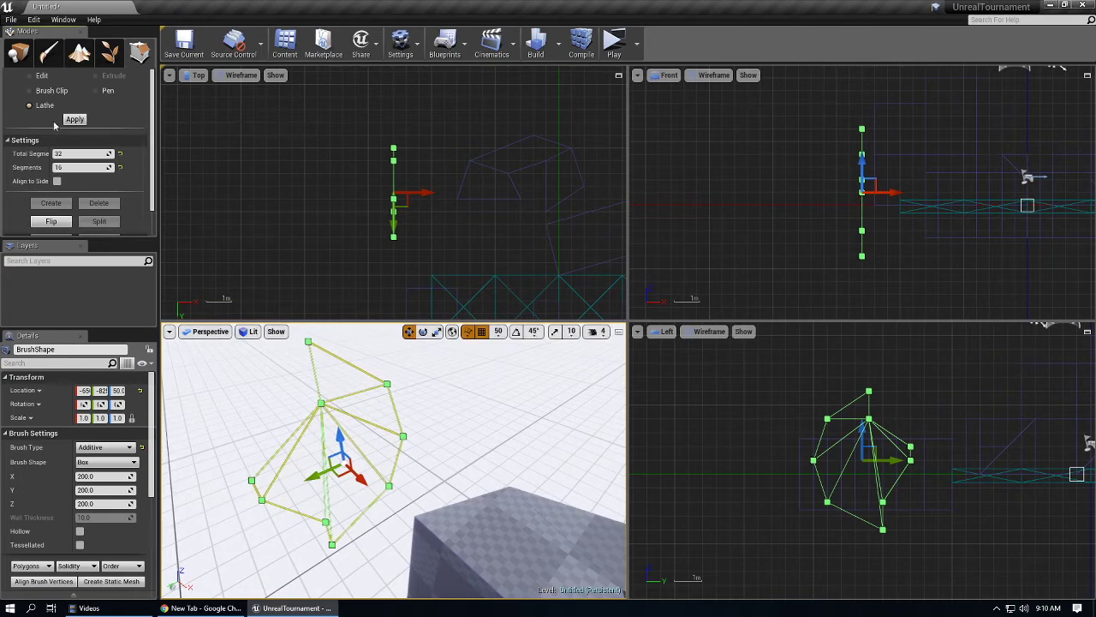
mouse_move(342, 446)
right_mouse_down()
mouse_move(300, 441)
mouse_move(282, 458)
mouse_move(325, 368)
right_mouse_up()
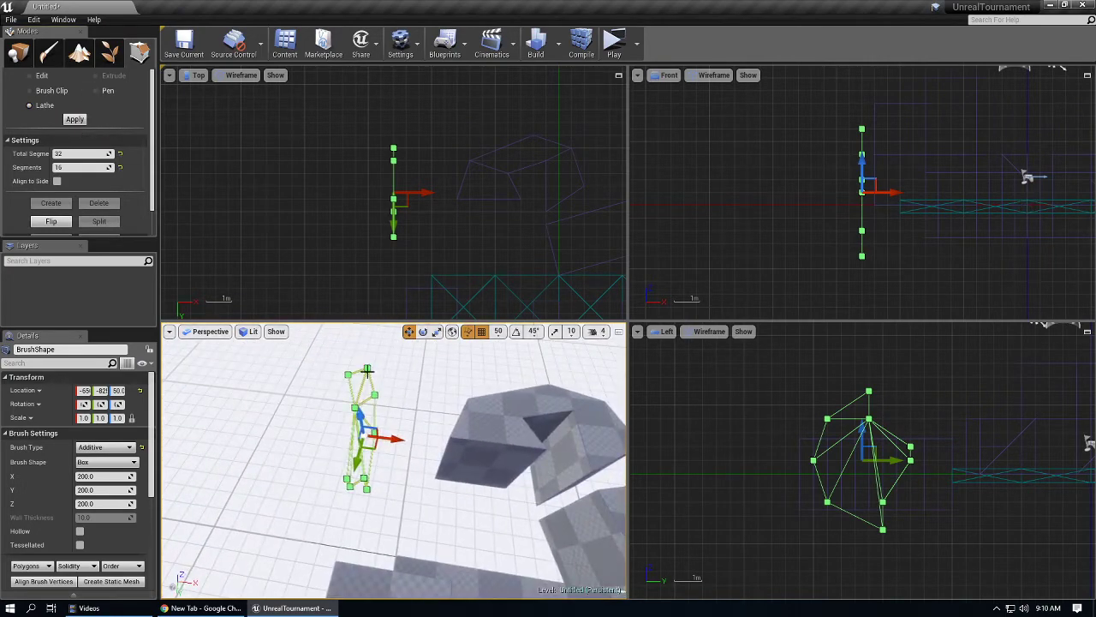
left_click(377, 255)
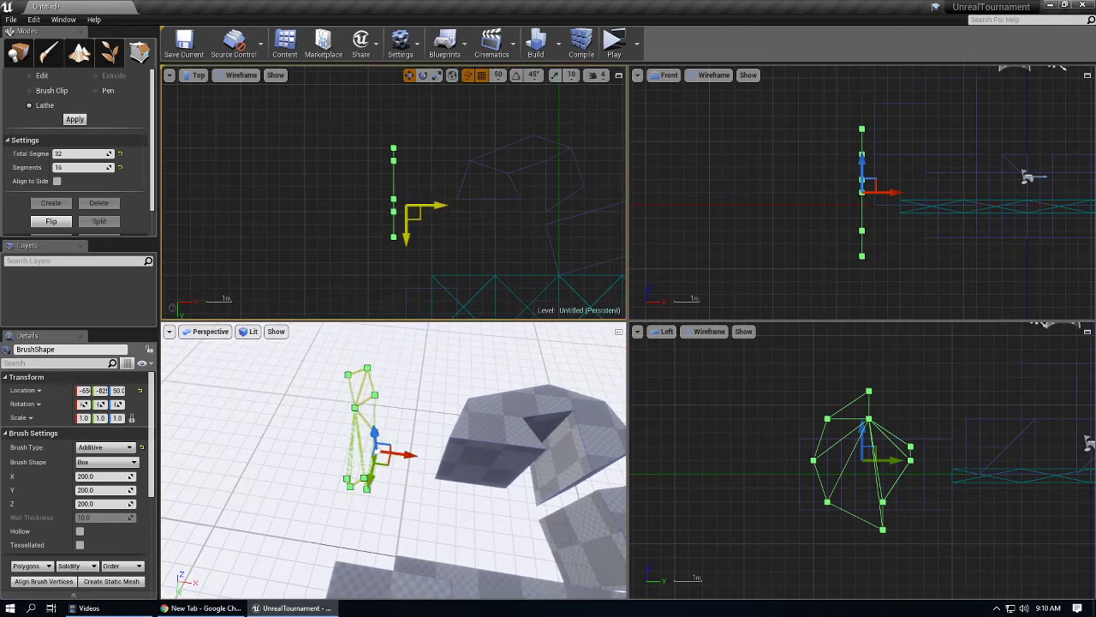
left_click_drag(414, 213, 427, 251)
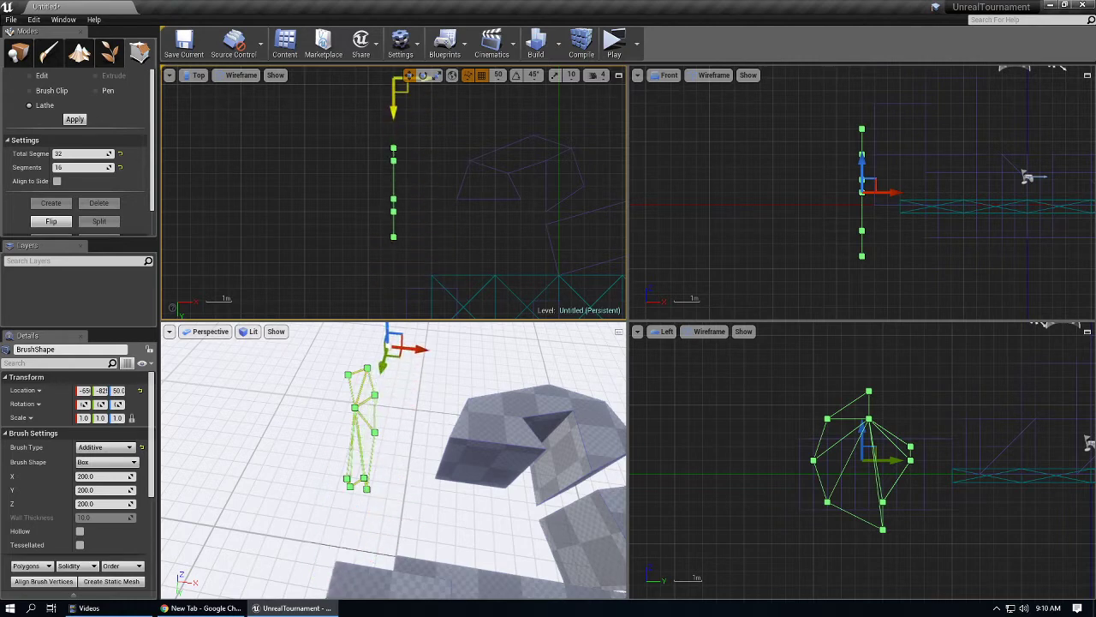
right_click_drag(411, 232, 427, 198)
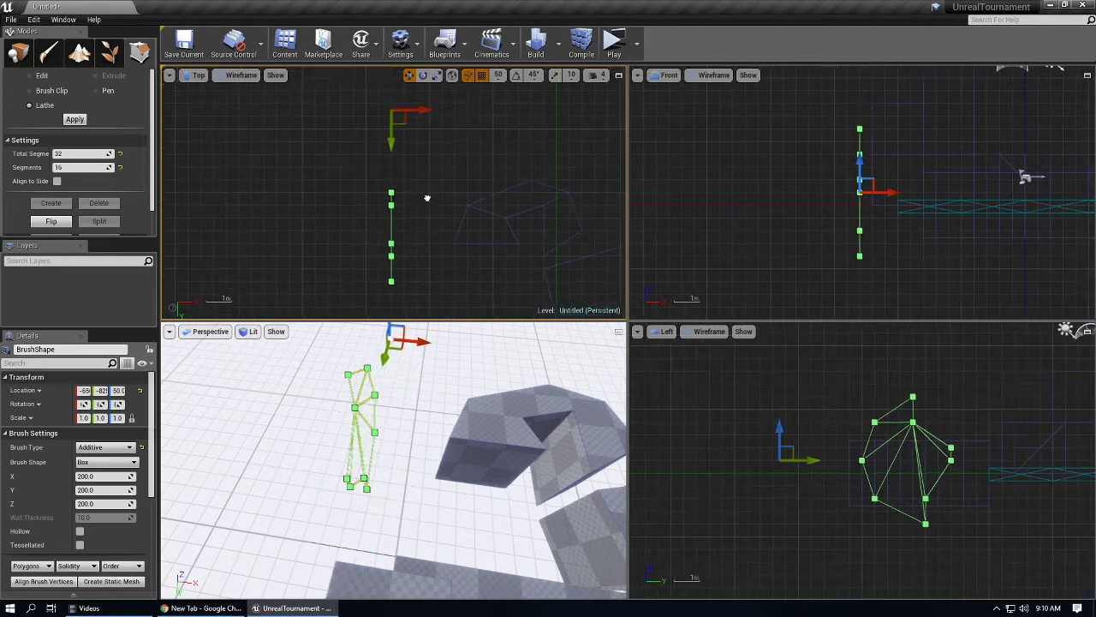
right_click(410, 133)
mouse_move(476, 353)
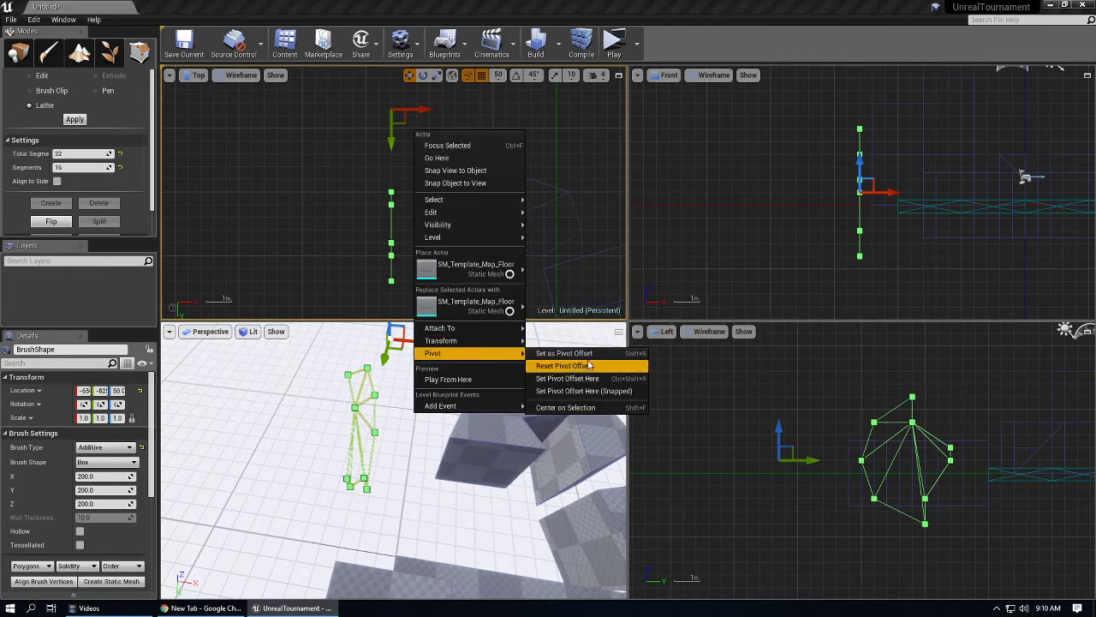
left_click(606, 358)
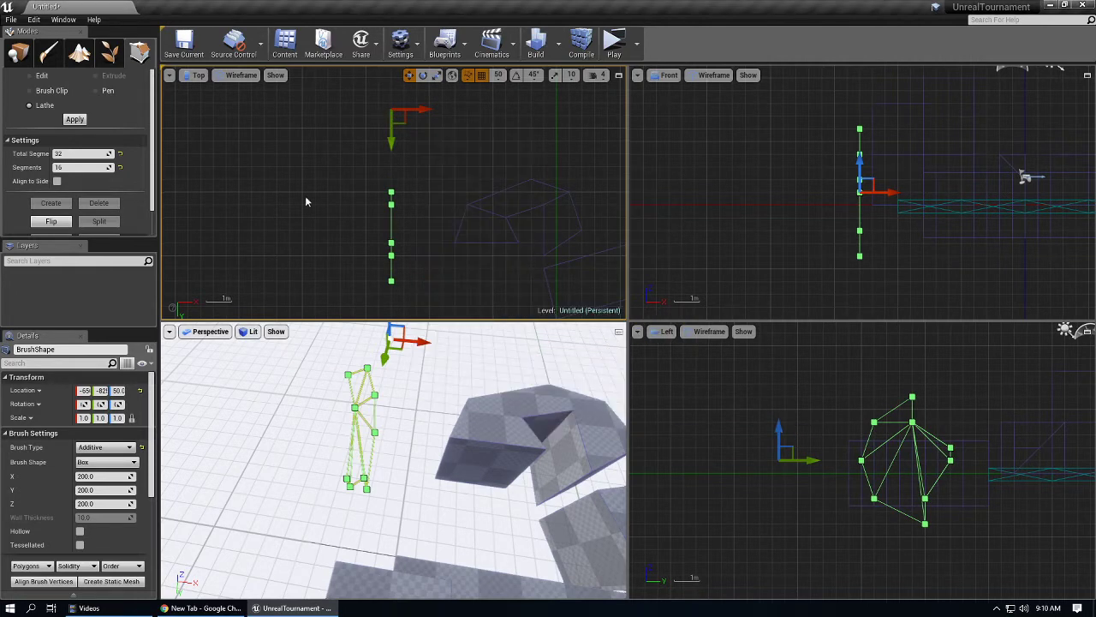
Apply the Lathe with 32 total segments and 16 segments, inspect the curved brush in the maximized perspective view, and deselect it.
left_click(75, 119)
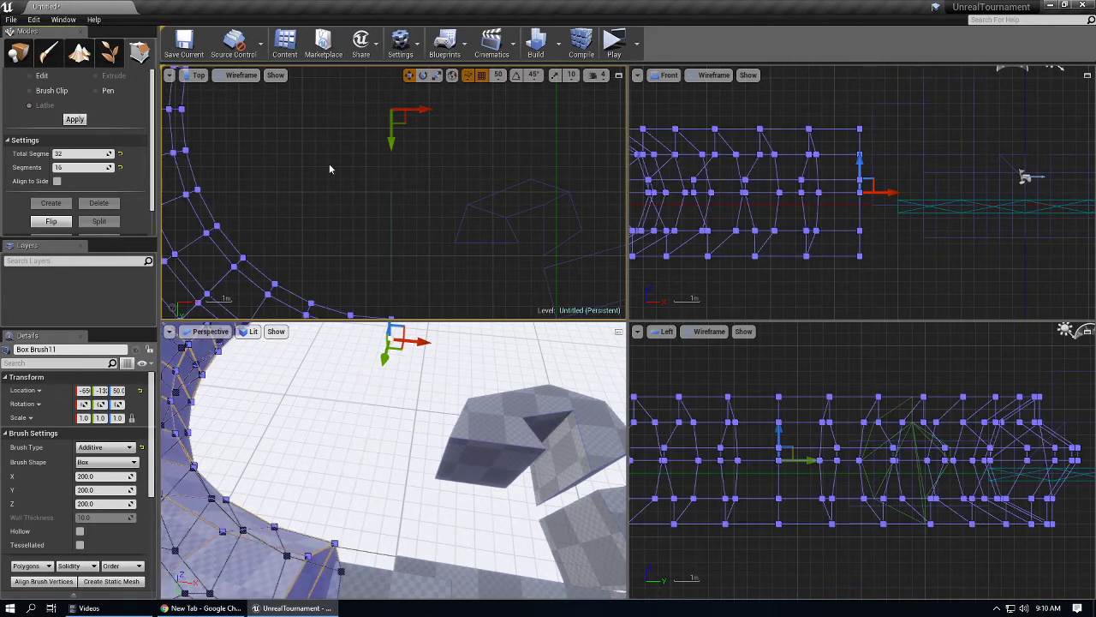
scroll(329, 163, "down", 3)
scroll(357, 156, "down", 2)
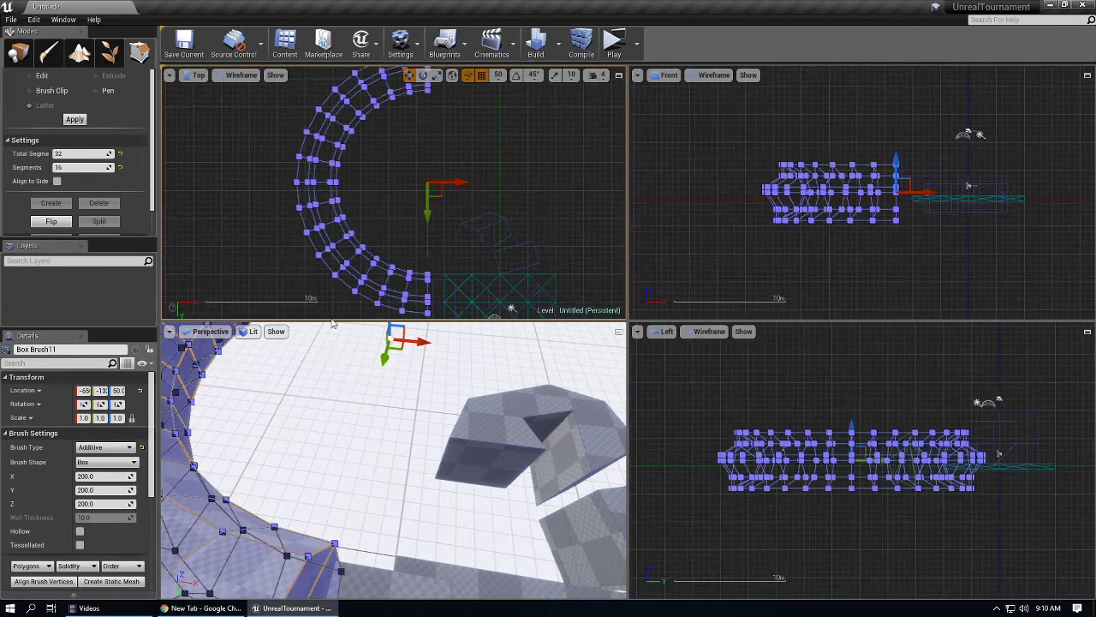
right_click_drag(253, 515, 172, 462)
left_click(619, 332)
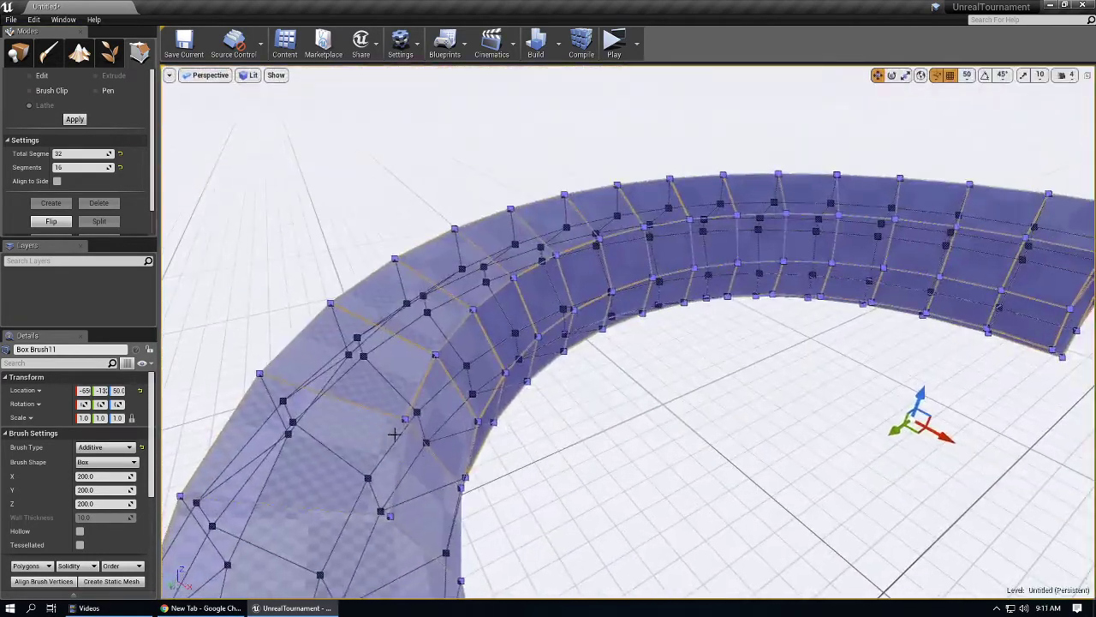
mouse_move(394, 433)
right_mouse_down()
mouse_move(428, 415)
mouse_move(369, 407)
mouse_move(437, 454)
mouse_move(411, 368)
mouse_move(462, 364)
mouse_move(497, 420)
mouse_move(548, 454)
mouse_move(514, 377)
mouse_move(462, 342)
mouse_move(480, 330)
mouse_move(462, 385)
mouse_move(419, 398)
mouse_move(421, 377)
mouse_move(407, 395)
mouse_move(525, 378)
mouse_move(454, 379)
mouse_move(368, 416)
mouse_move(502, 362)
right_mouse_up()
key("Escape")
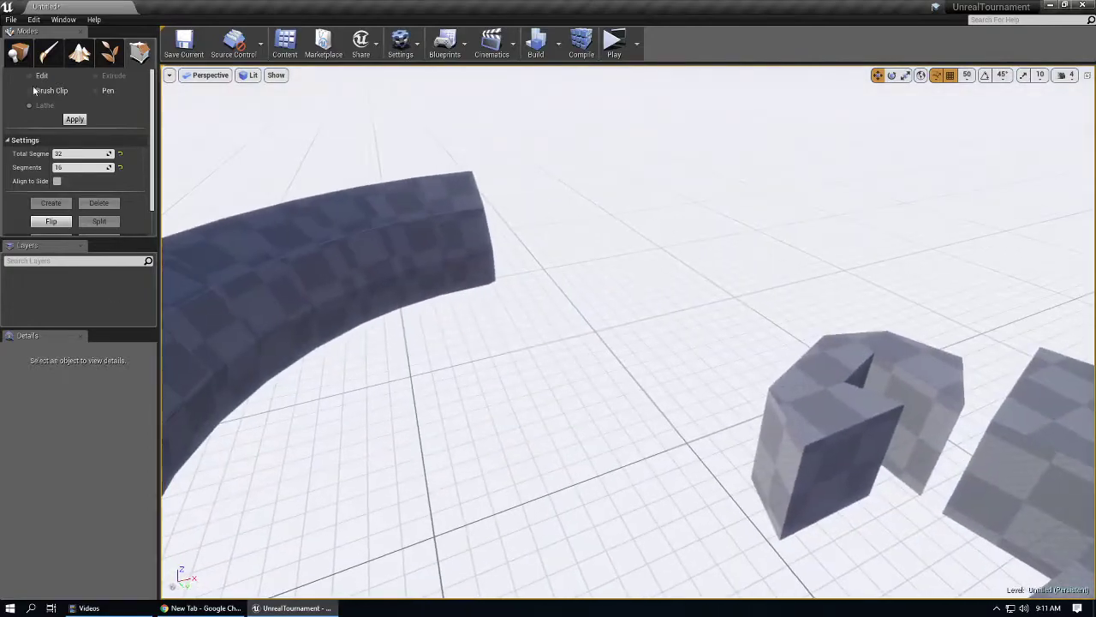
Place an additive box brush near the floor's open corner at location 350, 350, 100.
right_click_drag(360, 257, 685, 296)
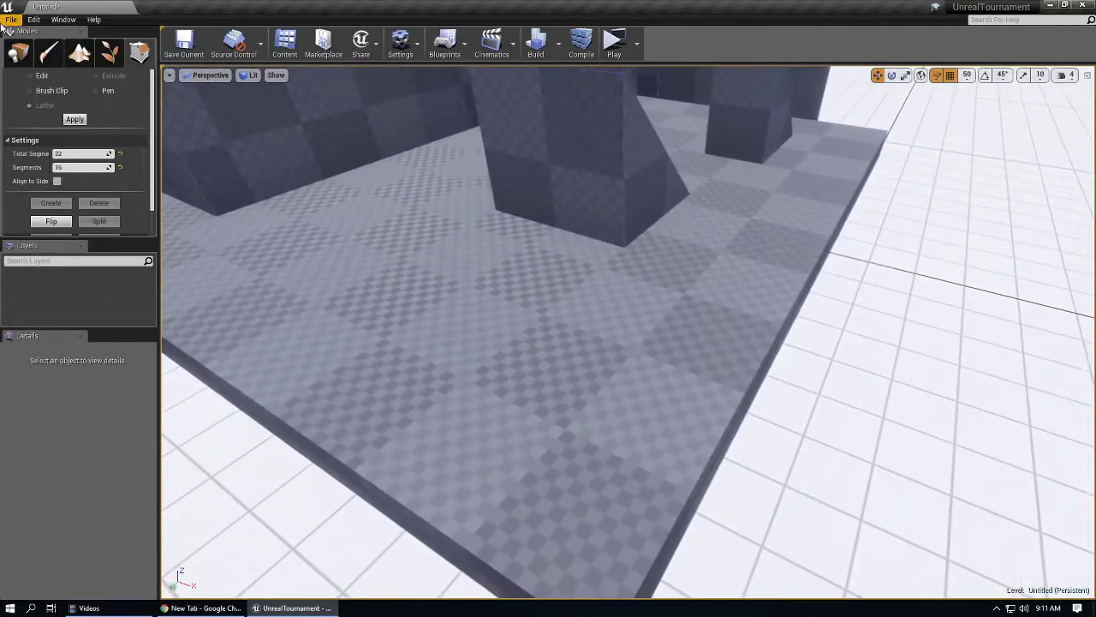
left_click(18, 54)
left_click(22, 176)
left_click_drag(86, 96, 510, 379)
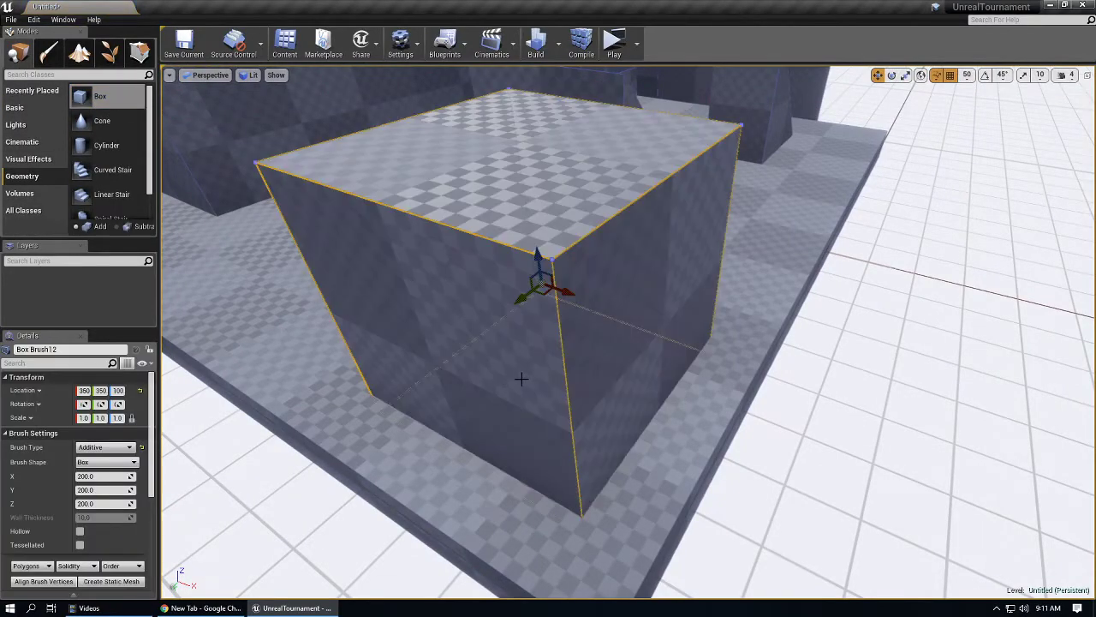
right_click_drag(510, 378, 538, 378)
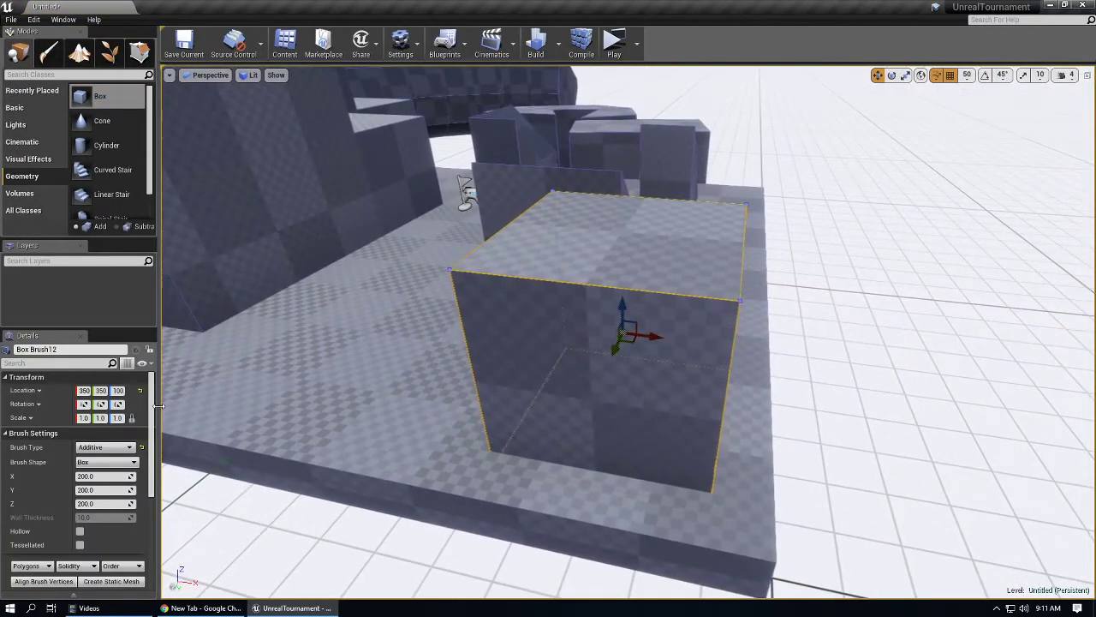
Widen the side panels so the transform values are readable, try the rotate tool and return to the move tool.
left_click_drag(160, 392, 192, 394)
left_click_drag(88, 404, 80, 402)
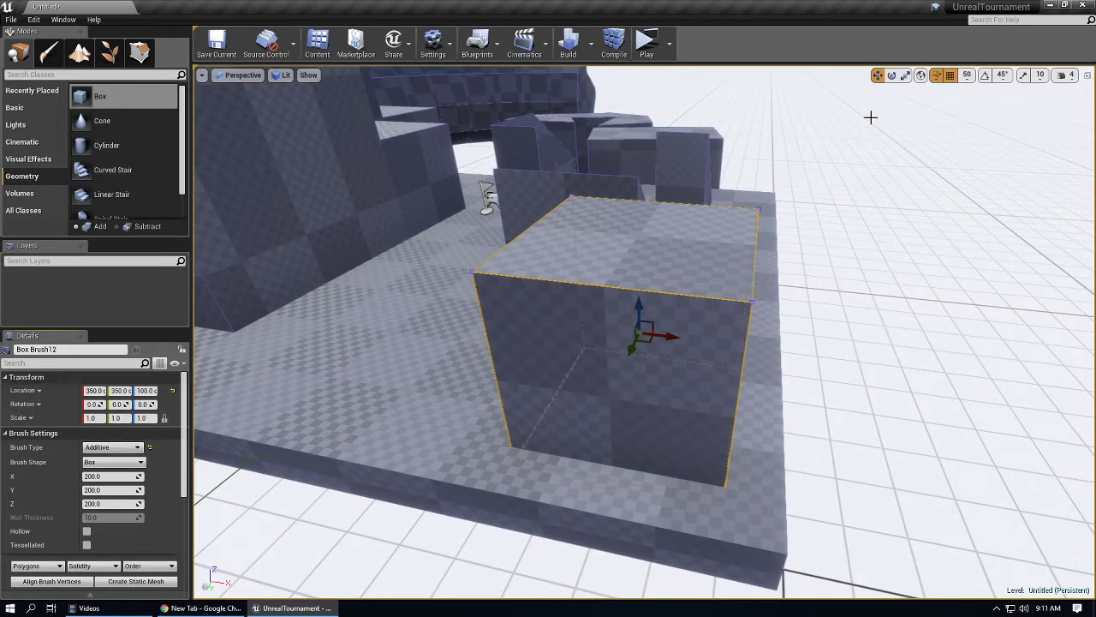
left_click(891, 75)
left_click(878, 74)
left_click(892, 75)
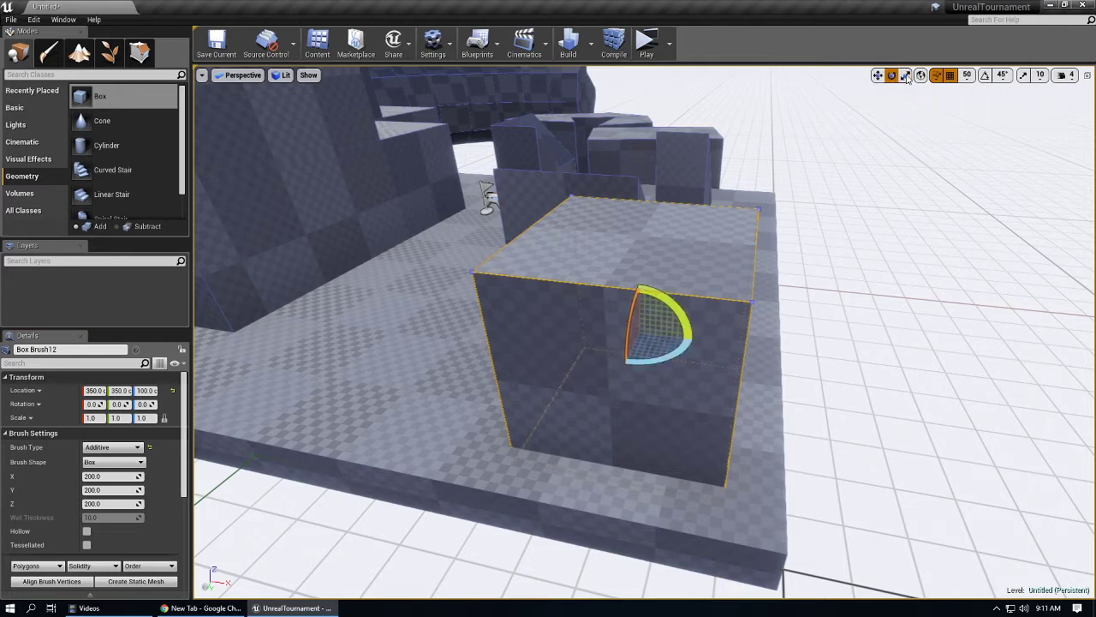
left_click(877, 76)
right_click_drag(224, 380, 243, 363)
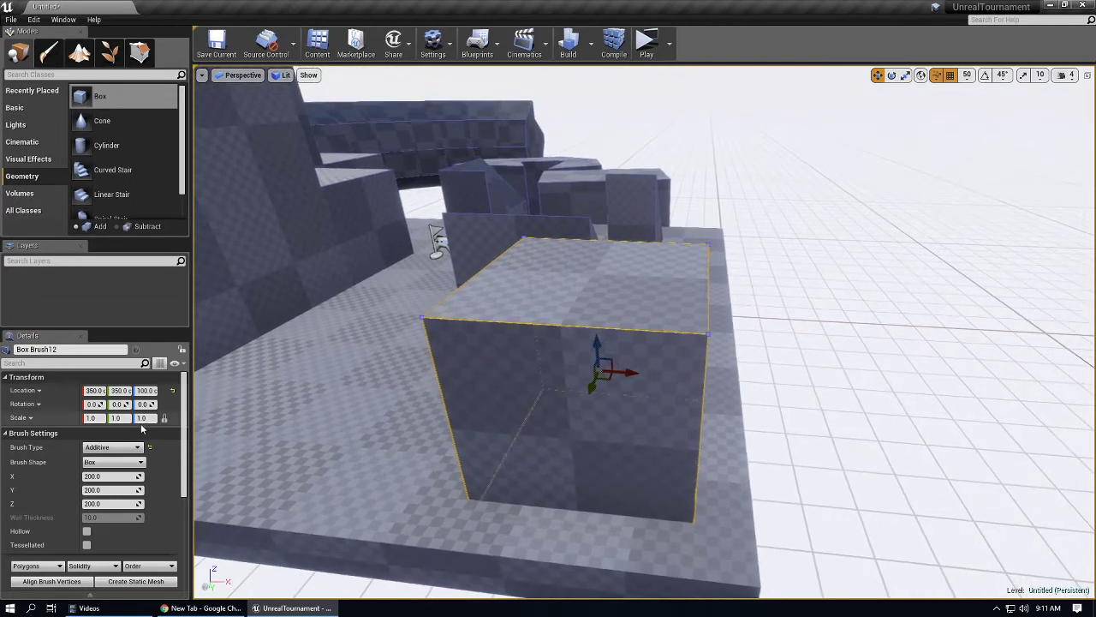
Duplicate the additive box brush to location 250, 350, 250 and set the copy's brush type to Subtractive.
left_click(110, 447)
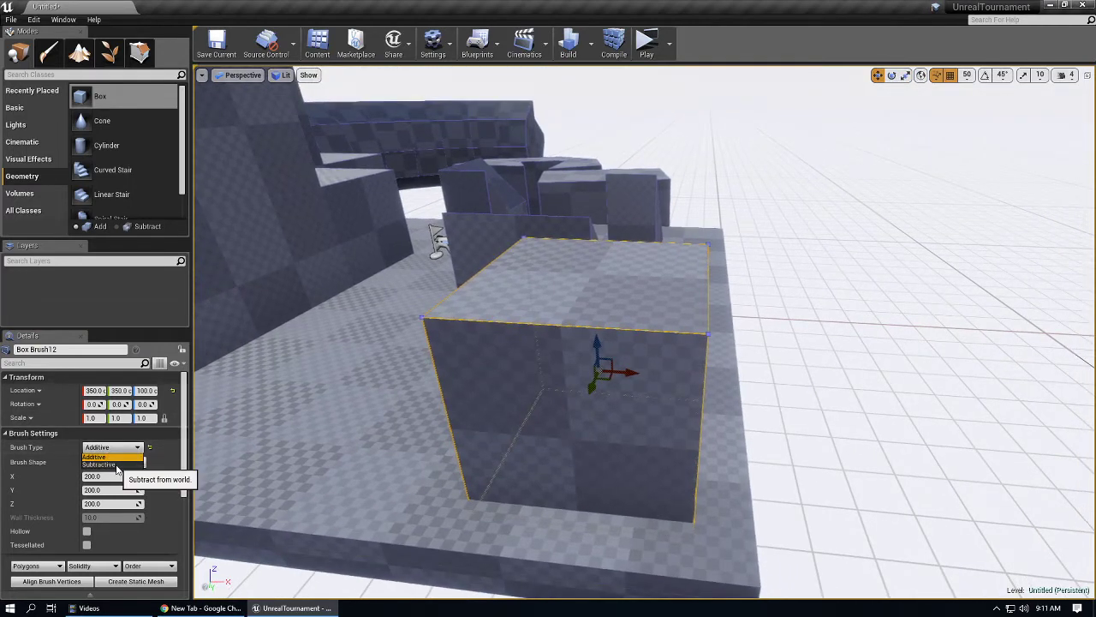
right_click_drag(530, 415, 517, 407)
mouse_move(624, 369)
left_mouse_down("alt")
mouse_move(519, 260)
mouse_move(509, 205)
left_mouse_up("alt")
mouse_move(509, 205)
right_mouse_down()
mouse_move(476, 229)
mouse_move(446, 283)
right_mouse_up()
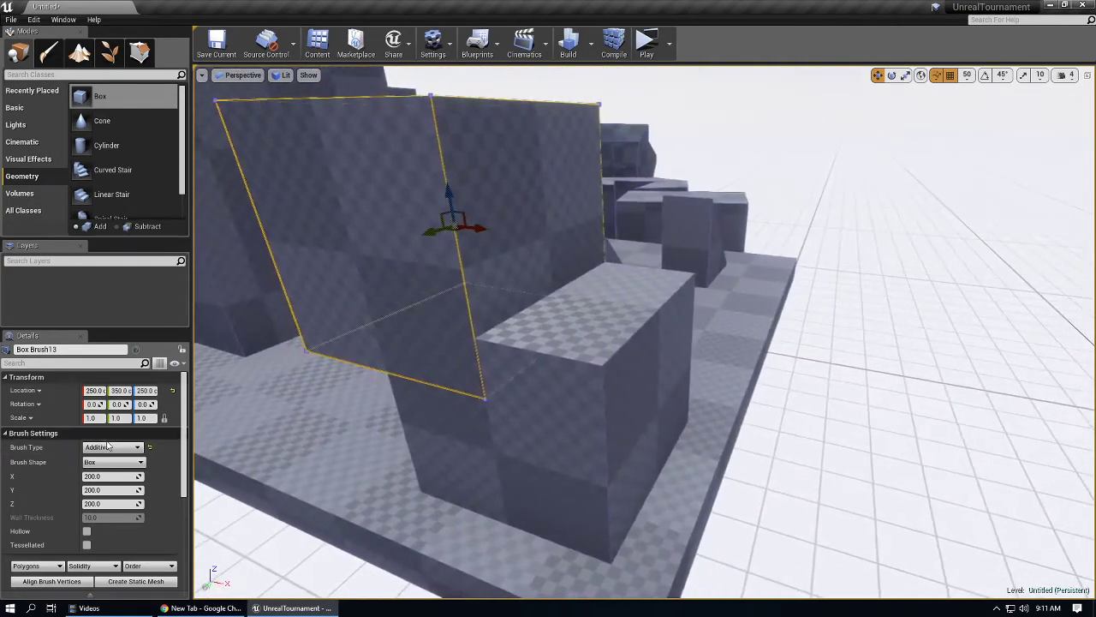
left_click(110, 447)
left_click(110, 475)
Duplicate the subtractive box upward to location 250, 350, 350 and set the copy's brush type to Additive.
right_click_drag(386, 326, 533, 309)
mouse_move(521, 284)
left_mouse_down("alt")
mouse_move(528, 251)
mouse_move(462, 220)
left_mouse_up("alt")
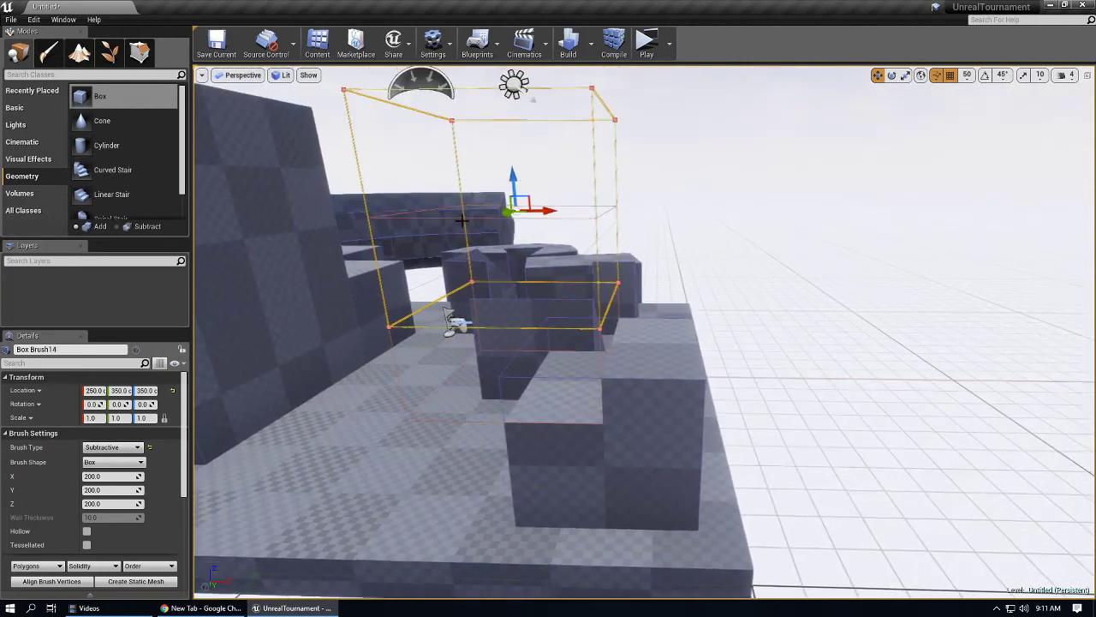
left_click(139, 450)
left_click(126, 460)
mouse_move(544, 315)
right_mouse_down()
mouse_move(591, 313)
mouse_move(512, 313)
right_mouse_up()
right_click_drag(619, 294, 696, 315)
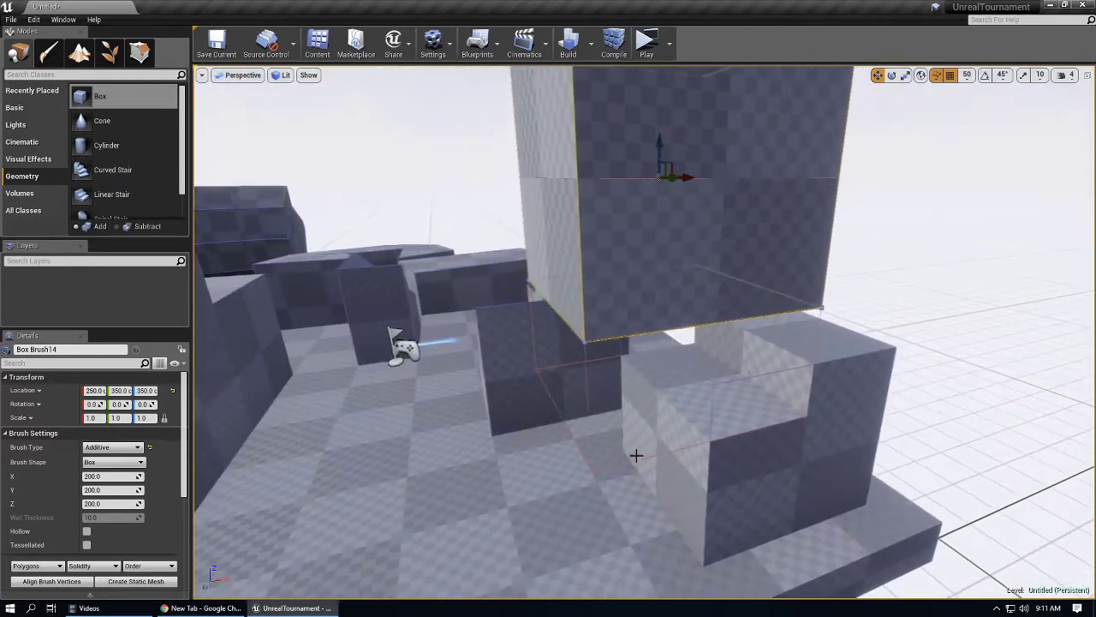
Select the lower, upper and subtractive box brushes in turn to compare how they interact.
left_click(774, 443)
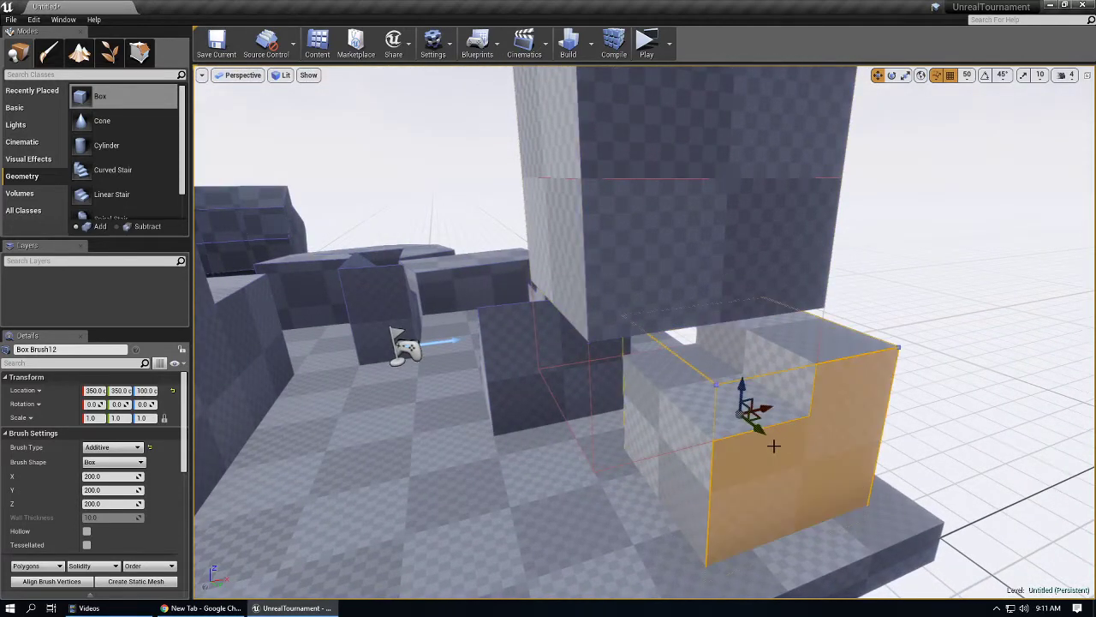
left_click(662, 454)
left_click(803, 429)
left_click(674, 153)
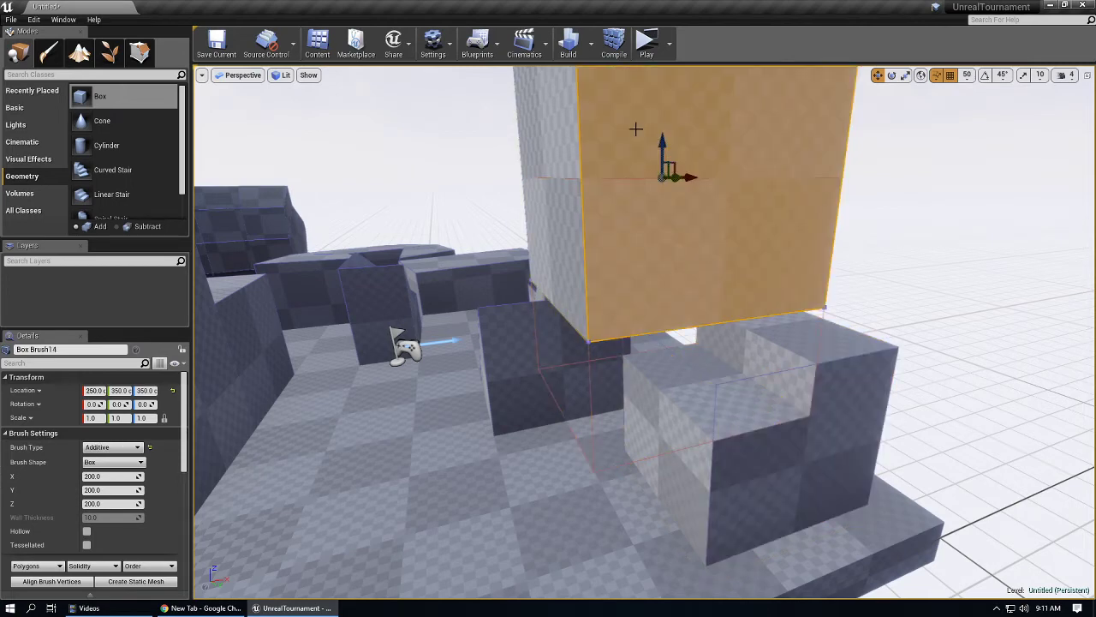
left_click(668, 435)
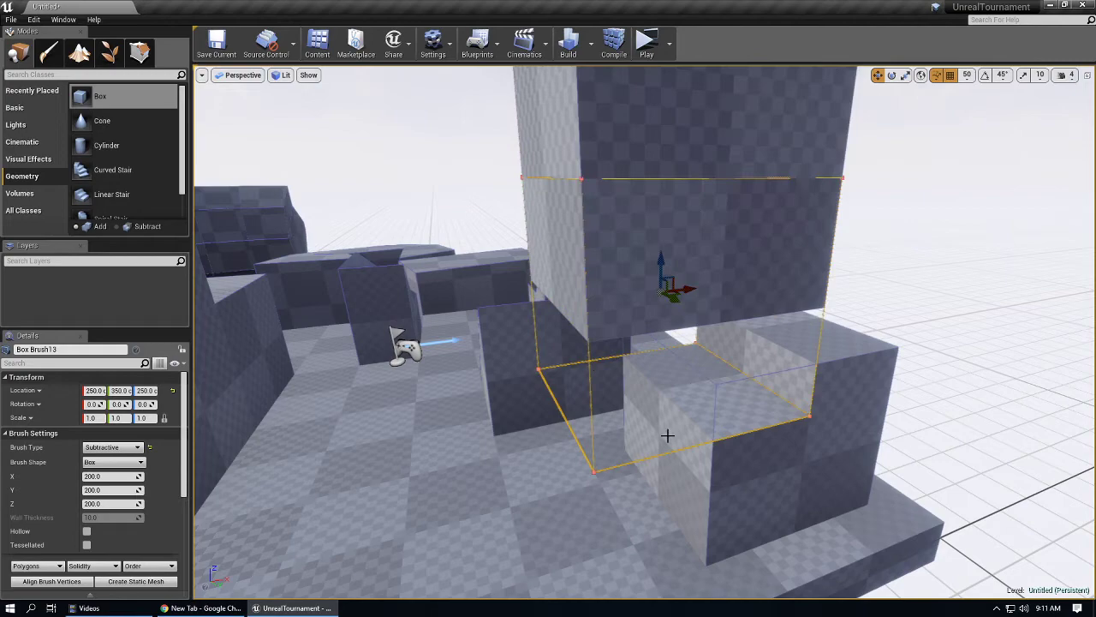
Set the lower box brush to Subtractive and move the upper additive box down along Z.
left_click(716, 469)
left_click(111, 447)
left_click(111, 476)
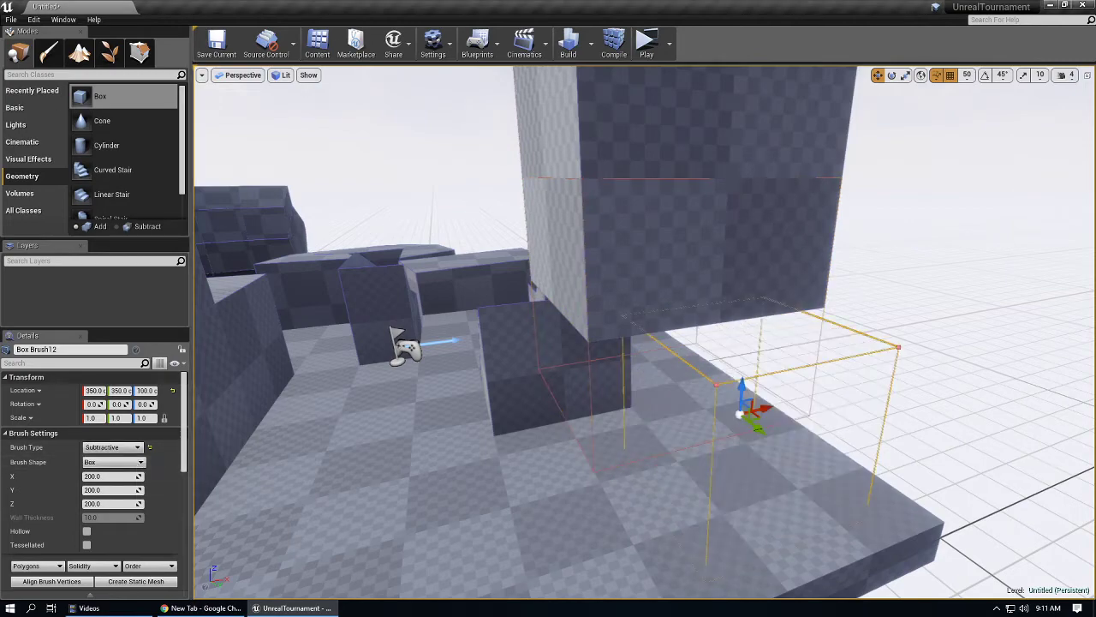
left_click(732, 154)
left_click_drag(664, 146, 663, 315)
mouse_move(687, 344)
right_mouse_down()
mouse_move(755, 339)
mouse_move(714, 385)
right_mouse_up()
Undo the upper box's move and the lower box's change to Subtractive.
key("ctrl+z")
key("ctrl+z")
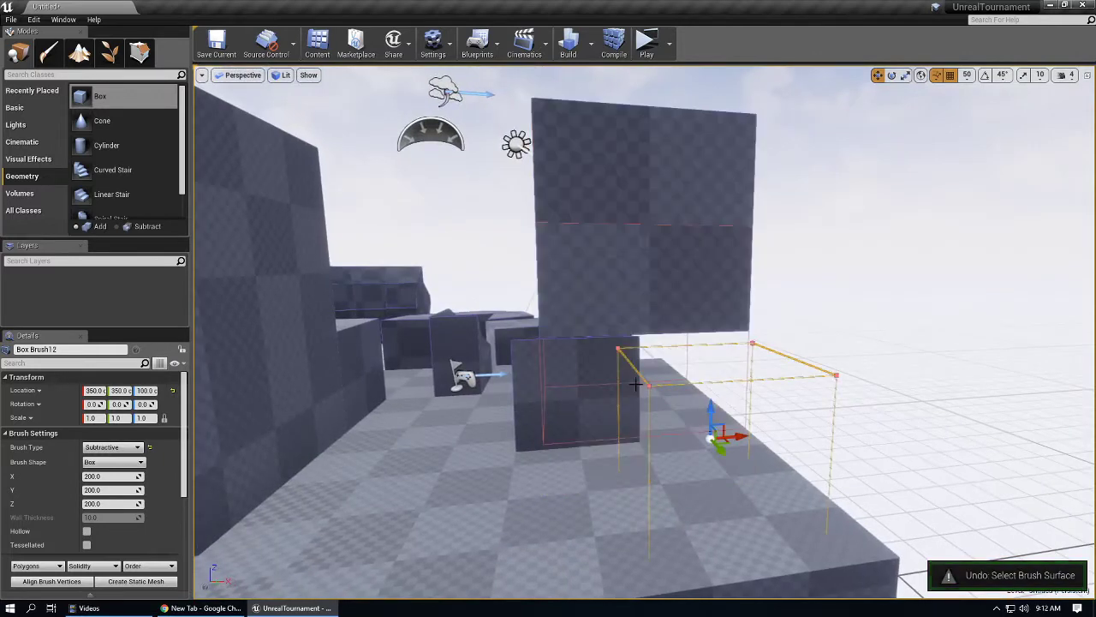
key("ctrl+z")
key("ctrl+z")
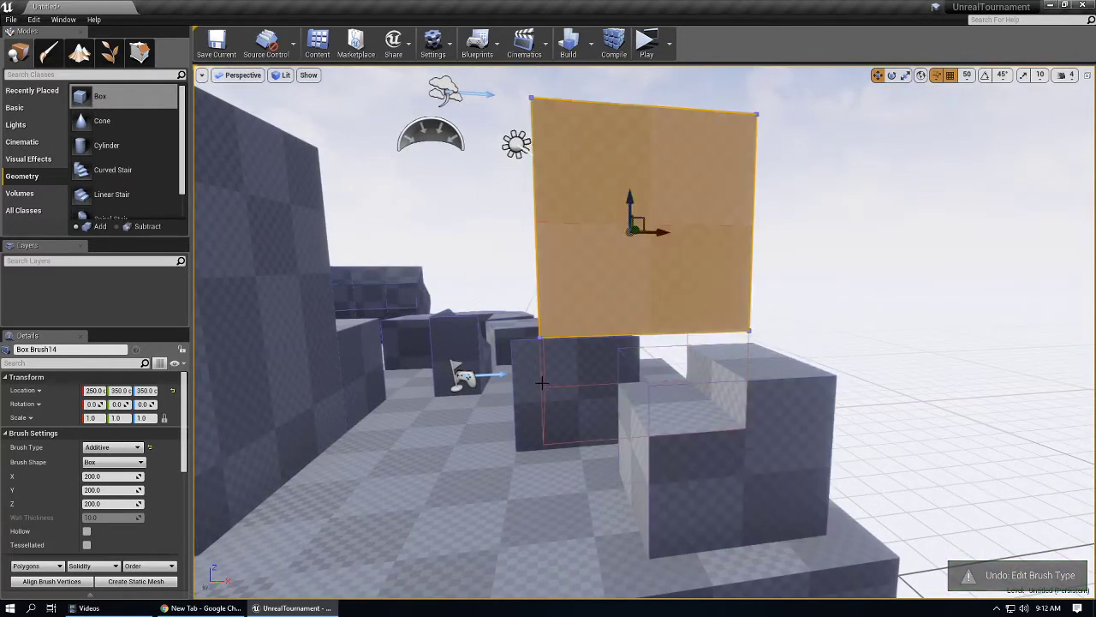
key("ctrl+z")
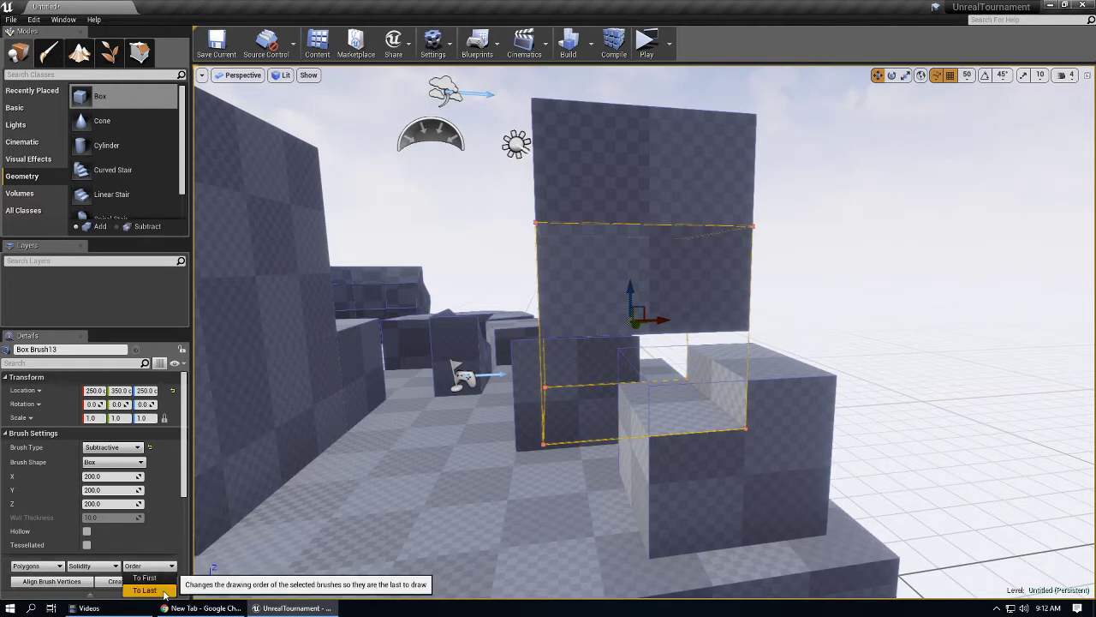
Set the drawing order of the middle subtractive box brush to last, and change it to first.
left_click(146, 579)
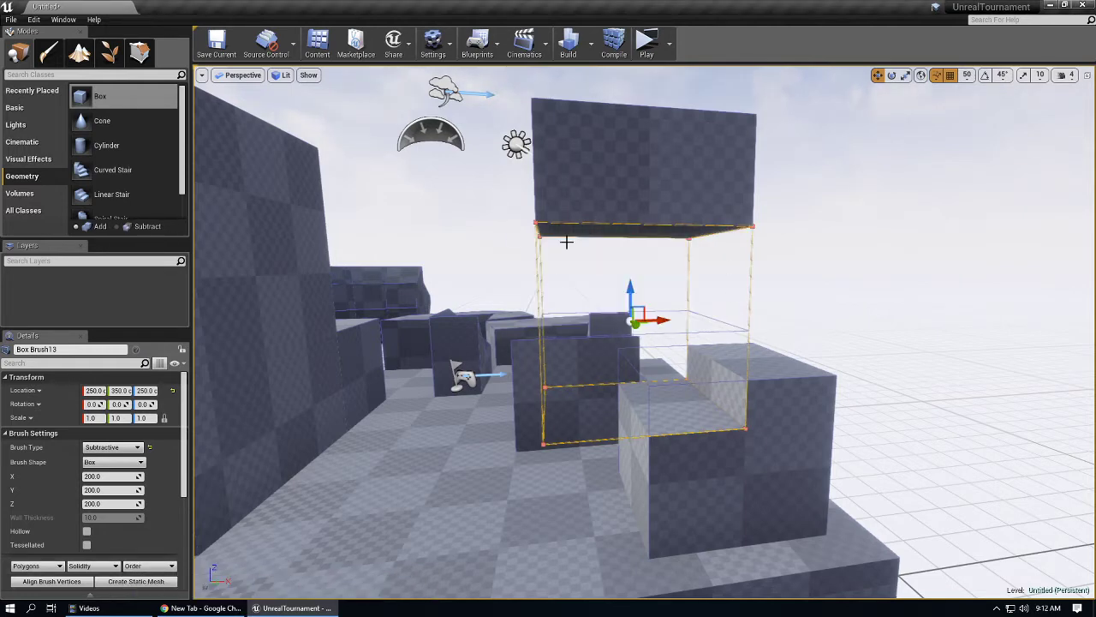
left_click(148, 568)
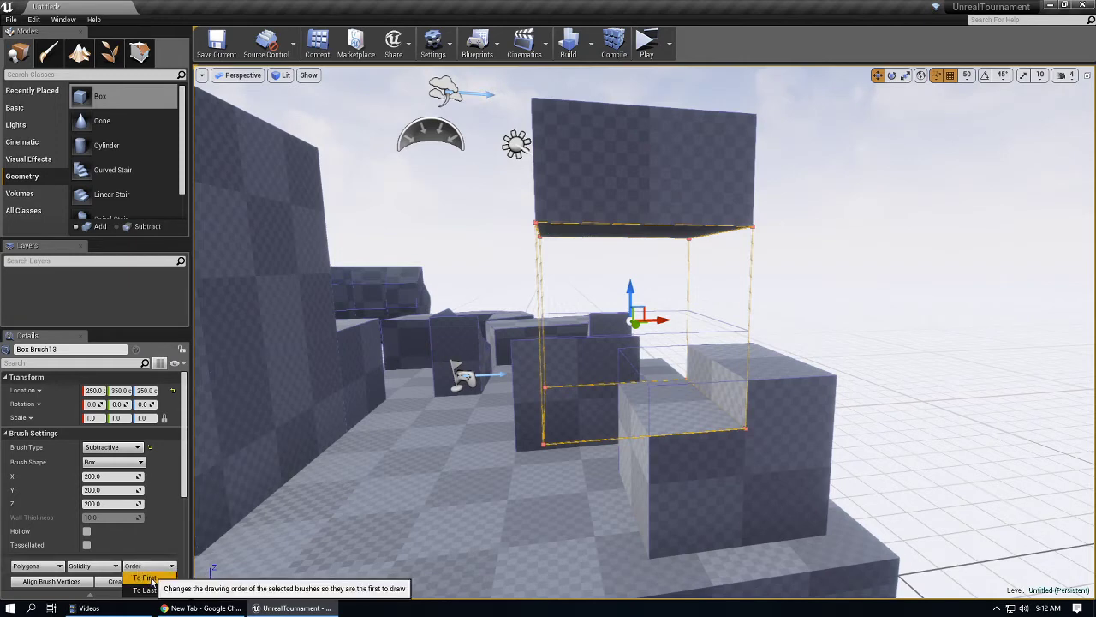
left_click(165, 580)
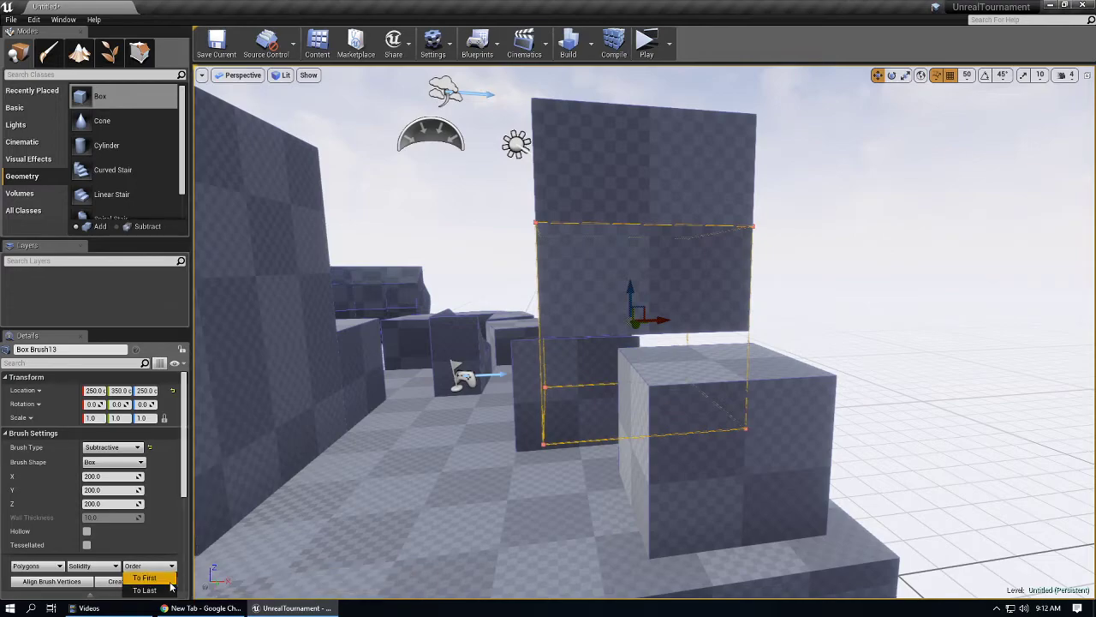
mouse_move(662, 466)
right_mouse_down()
mouse_move(671, 474)
mouse_move(428, 467)
mouse_move(549, 472)
right_mouse_up()
mouse_move(548, 386)
right_mouse_down()
mouse_move(638, 360)
mouse_move(565, 343)
mouse_move(719, 300)
mouse_move(591, 307)
mouse_move(621, 303)
right_mouse_up()
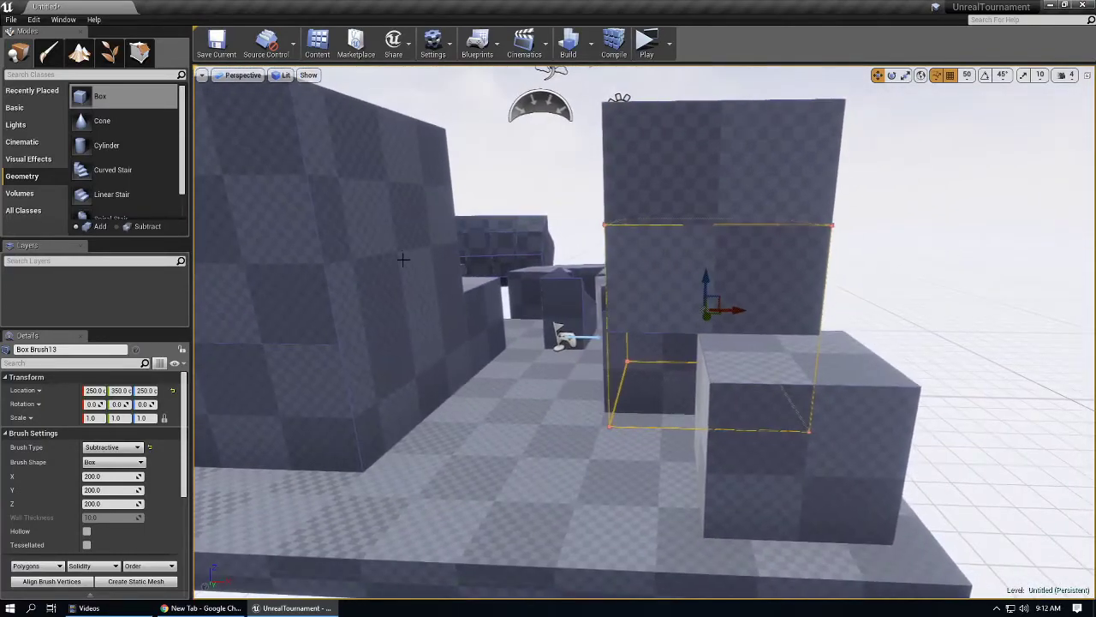
Set the middle box brush's solidity to Semi-Solid and its brush type to Additive.
mouse_move(404, 263)
right_mouse_down()
mouse_move(545, 360)
mouse_move(526, 335)
right_mouse_up()
right_click_drag(690, 310, 754, 319)
mouse_move(619, 280)
right_mouse_down()
mouse_move(691, 290)
mouse_move(548, 262)
mouse_move(535, 272)
mouse_move(544, 235)
right_mouse_up()
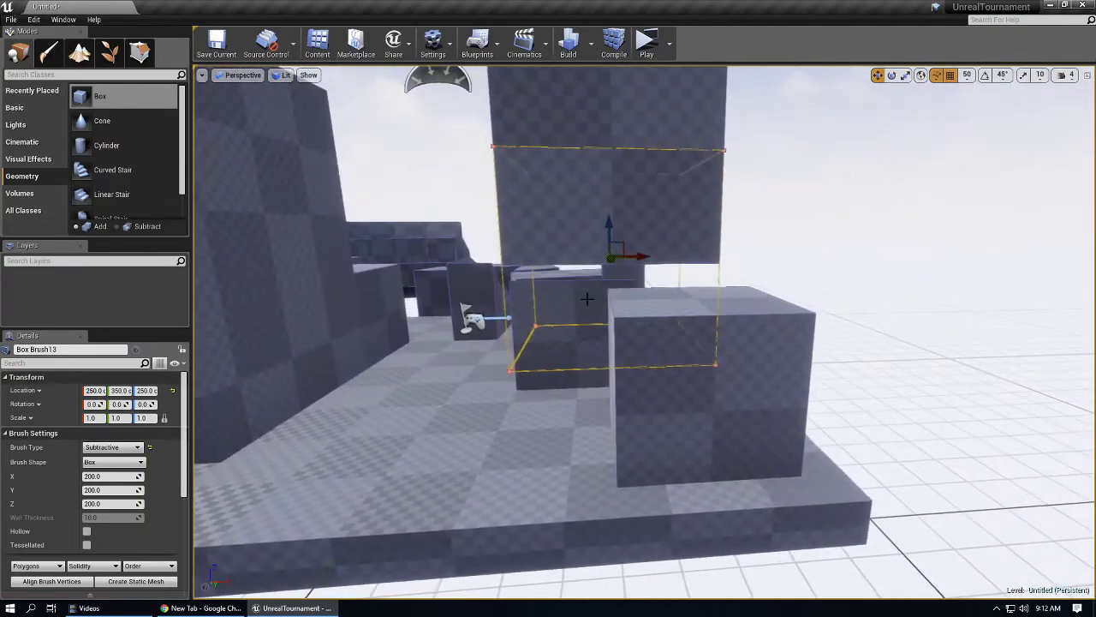
right_click_drag(496, 325, 582, 329)
mouse_move(327, 365)
right_mouse_down()
mouse_move(381, 365)
mouse_move(270, 414)
mouse_move(252, 445)
right_mouse_up()
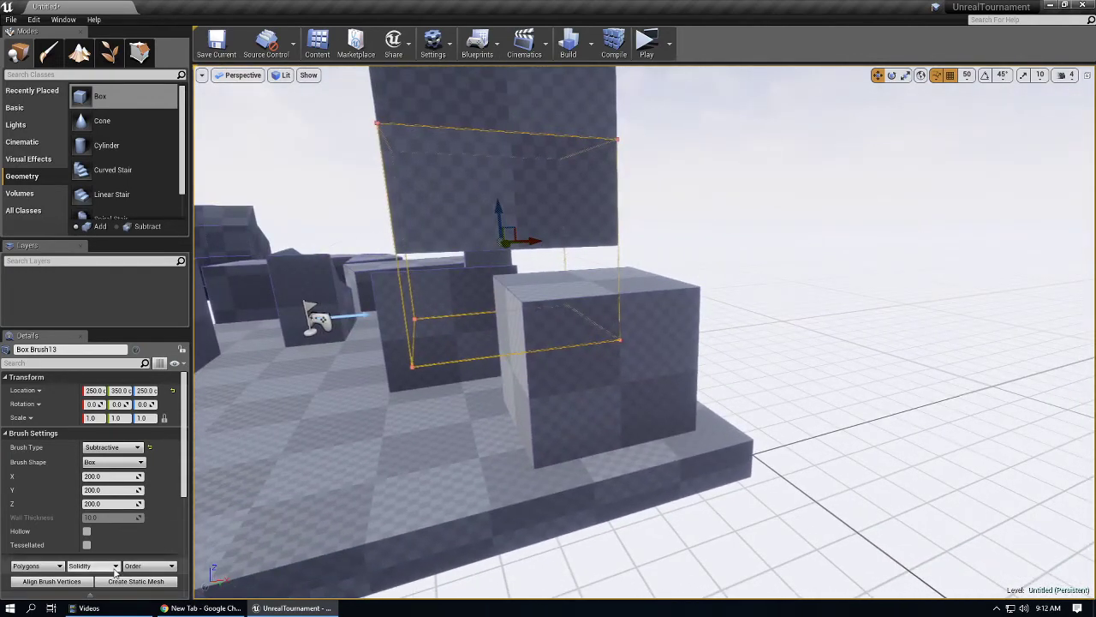
left_click(110, 569)
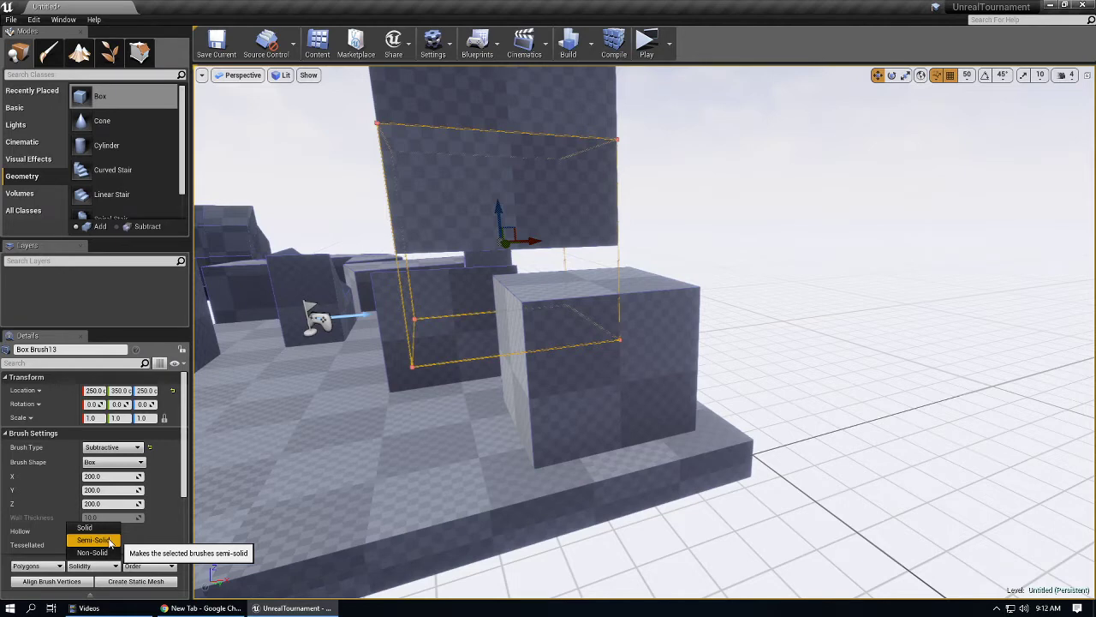
left_click(109, 541)
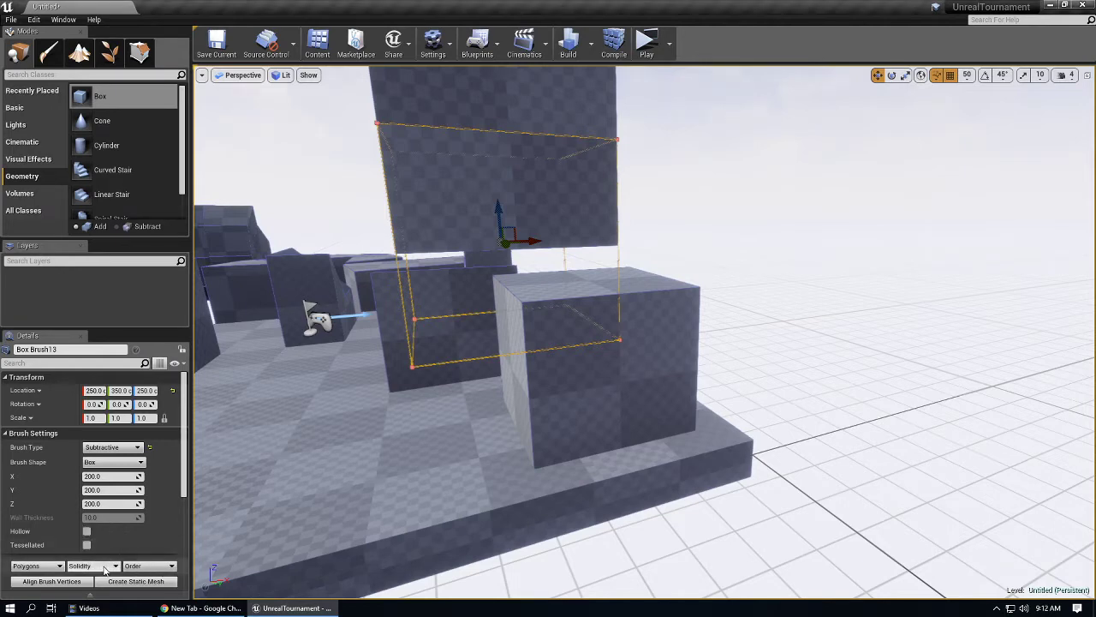
left_click(130, 446)
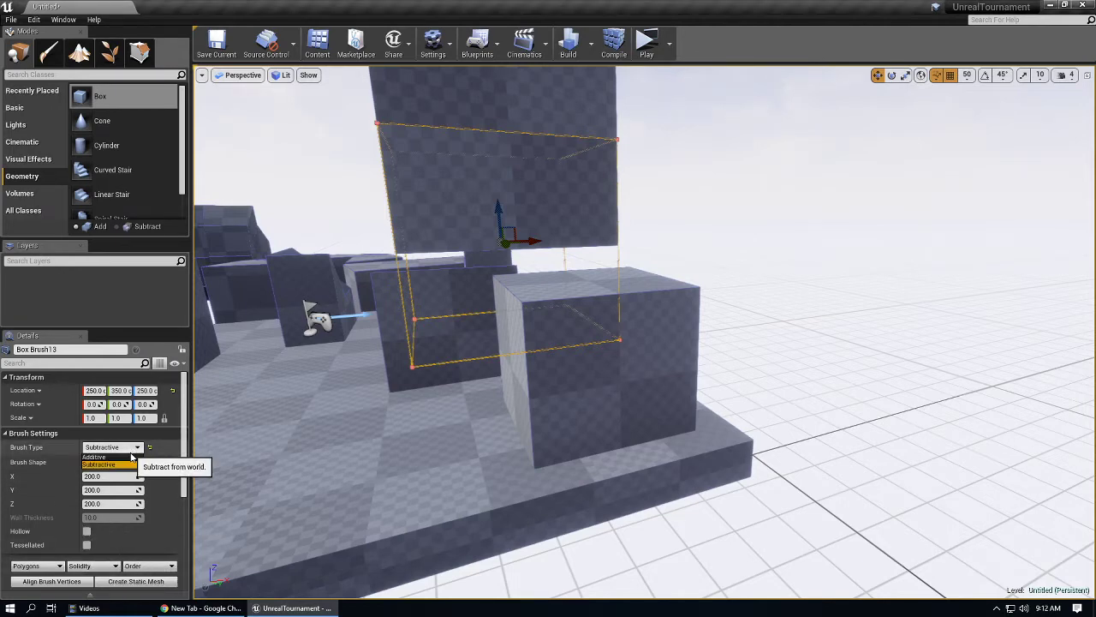
left_click(132, 457)
right_click_drag(562, 373, 546, 363)
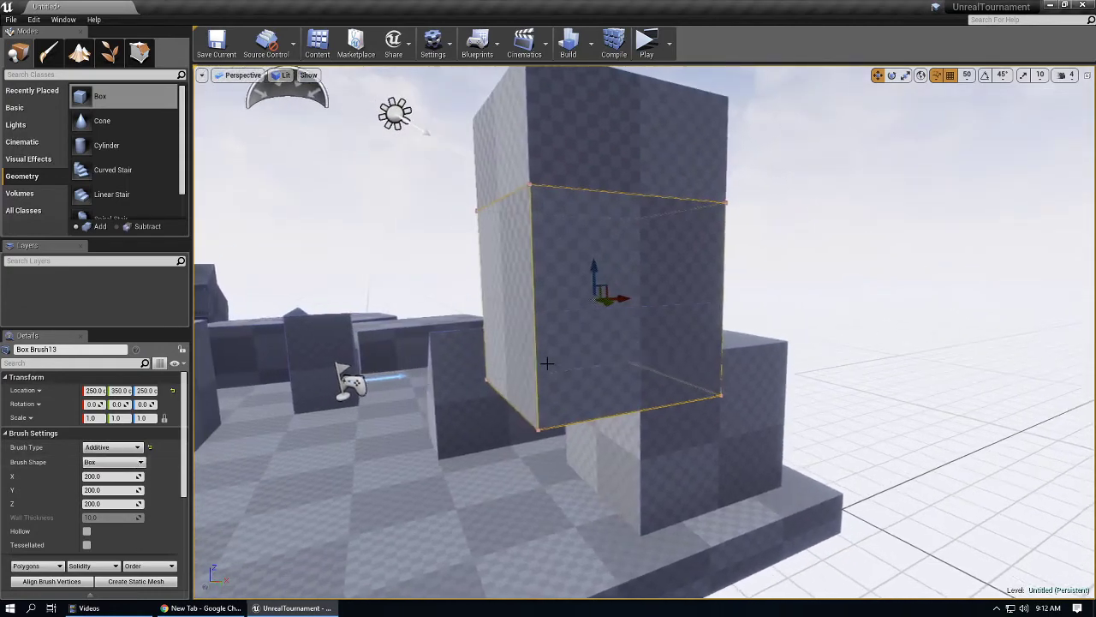
In geometry editing, select the middle box's bottom vertices and pull them down along Z through the floor.
key("shift+5")
left_click_drag(488, 367, 747, 439, "ctrl+alt")
right_click_drag(747, 439, 711, 437)
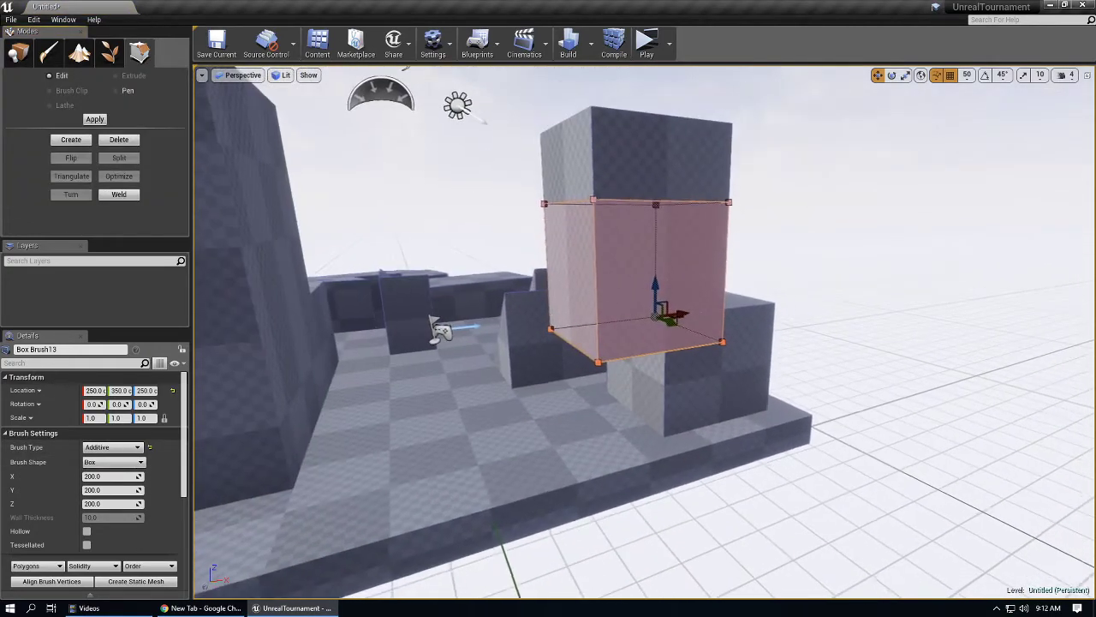
left_click_drag(657, 287, 657, 557)
right_click_drag(720, 320, 709, 360)
key("shift+1")
In geometry editing, select the middle box's top vertices and raise them along Z above the upper box.
key("shift+5")
left_click_drag(565, 90, 826, 147, "ctrl+alt")
left_click_drag(725, 87, 725, 35)
right_click_drag(725, 85, 728, 51)
Place an additive box brush on the floor beside the tall column at location -50, 350, 100.
left_click(17, 57)
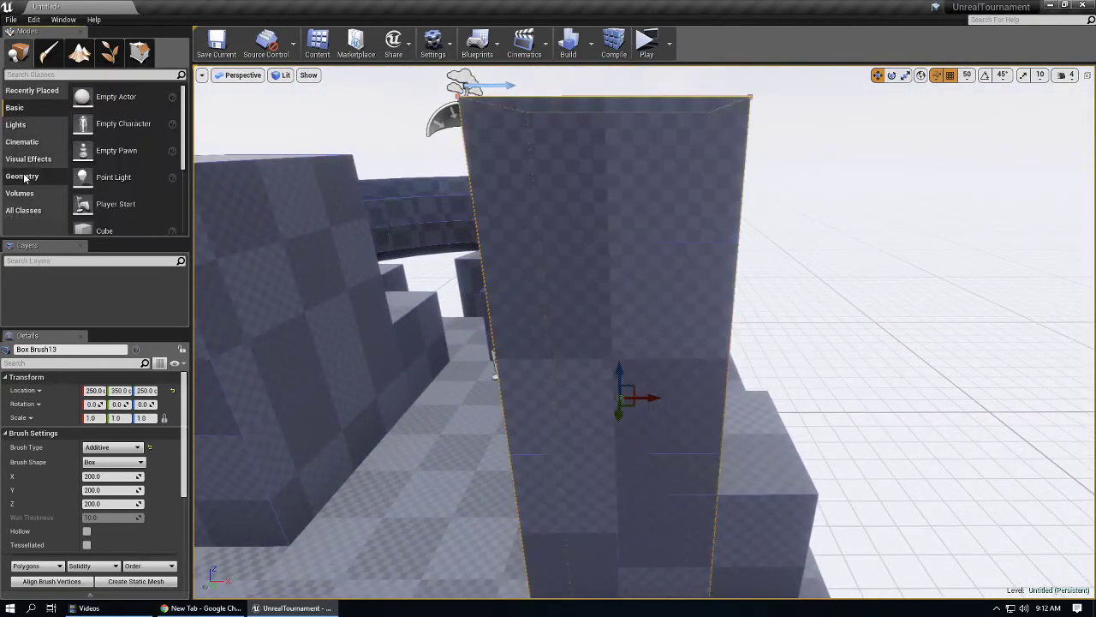
left_click(24, 177)
mouse_move(110, 97)
left_mouse_down()
mouse_move(195, 157)
mouse_move(400, 541)
left_mouse_up()
right_click_drag(399, 541, 390, 514)
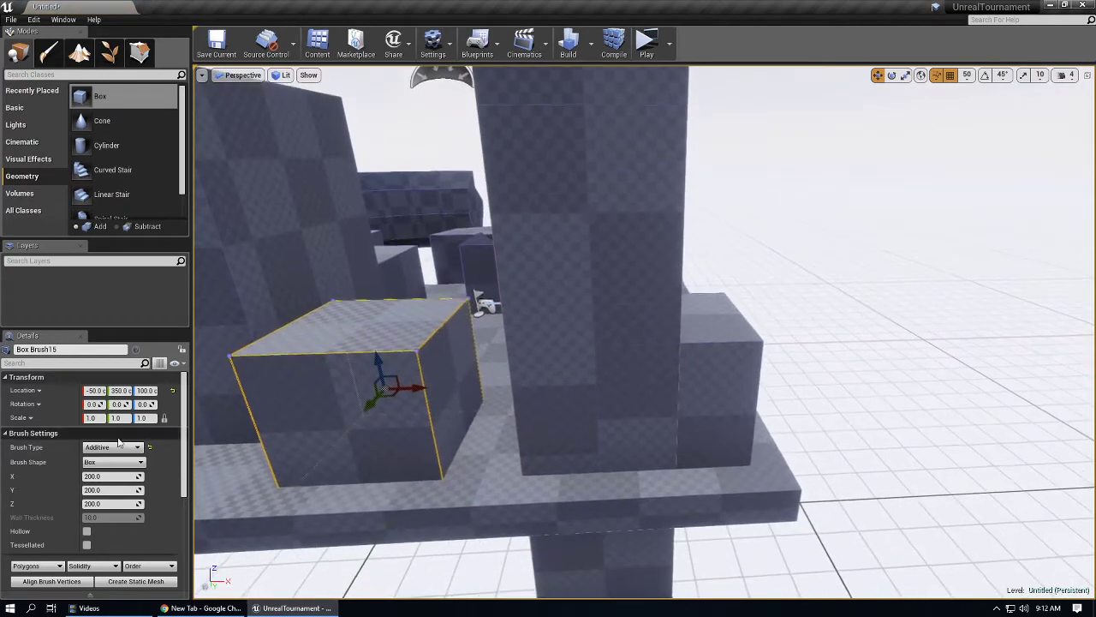
Set the new box brush to Subtractive and move it along X into the column and lower box.
left_click(119, 446)
left_click(131, 466)
left_click_drag(422, 392, 517, 393)
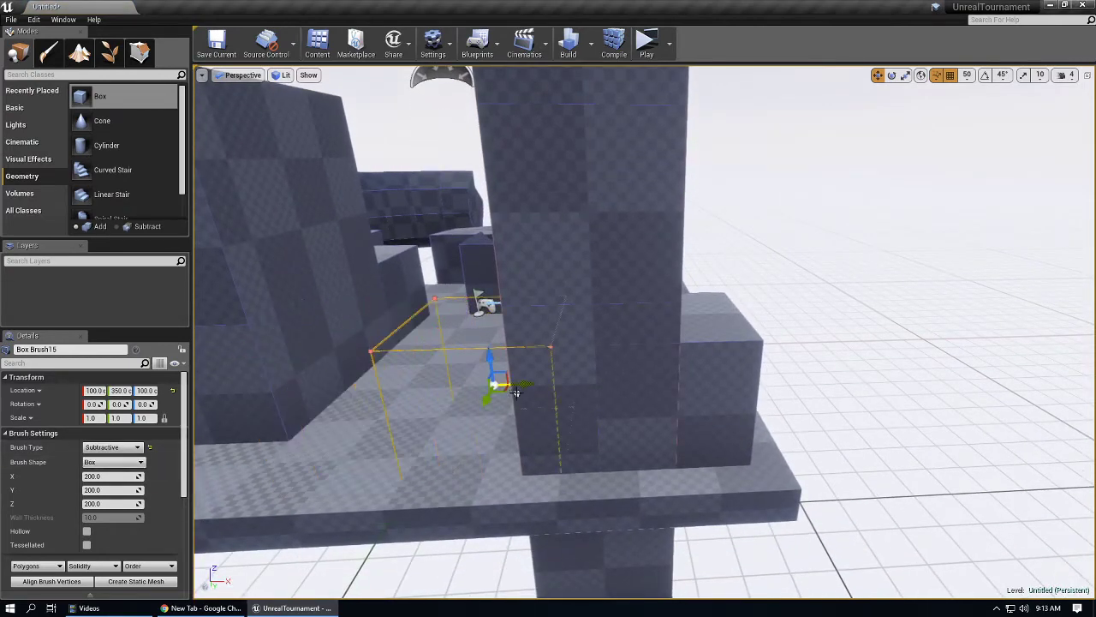
left_click_drag(599, 387, 713, 379)
key("d")
mouse_move(656, 420)
right_mouse_down()
mouse_move(489, 394)
mouse_move(162, 394)
right_mouse_up()
Select the tall column brush and align its vertices to the grid.
left_click(590, 263)
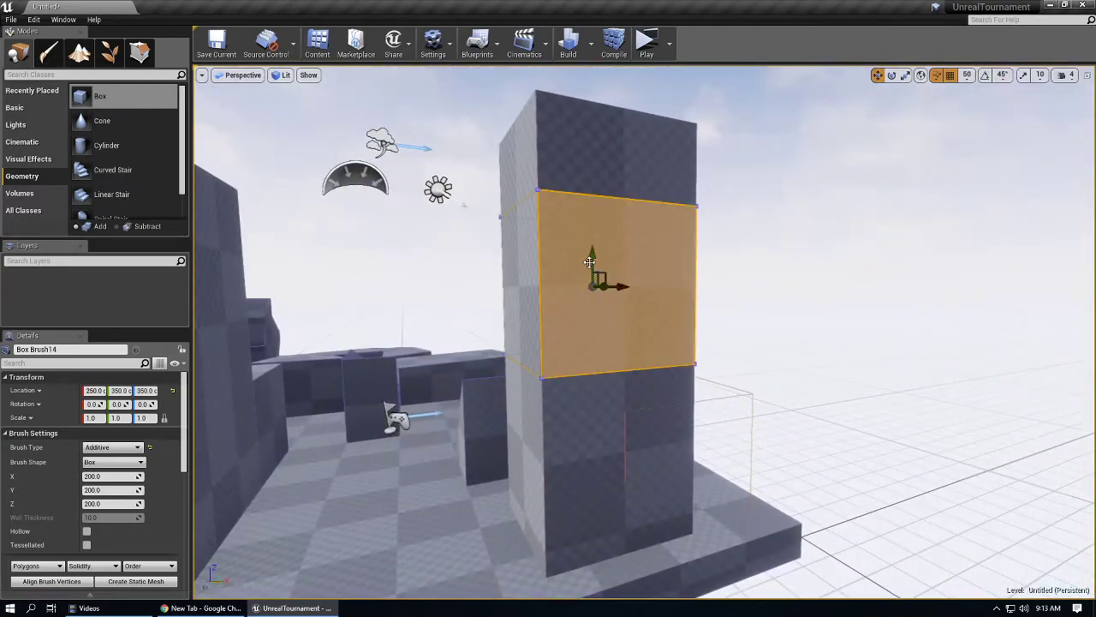
left_click(591, 179)
key("d")
mouse_move(591, 178)
right_mouse_down()
mouse_move(583, 227)
mouse_move(539, 163)
mouse_move(454, 201)
right_mouse_up()
mouse_move(450, 316)
right_mouse_down()
mouse_move(450, 369)
mouse_move(443, 318)
right_mouse_up()
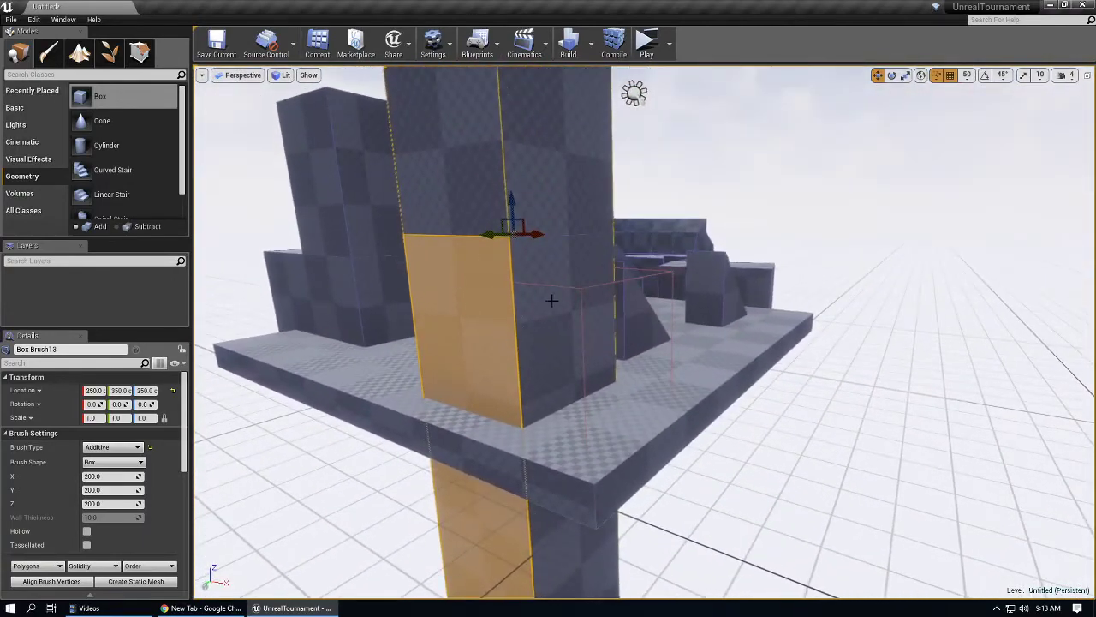
left_click(114, 566)
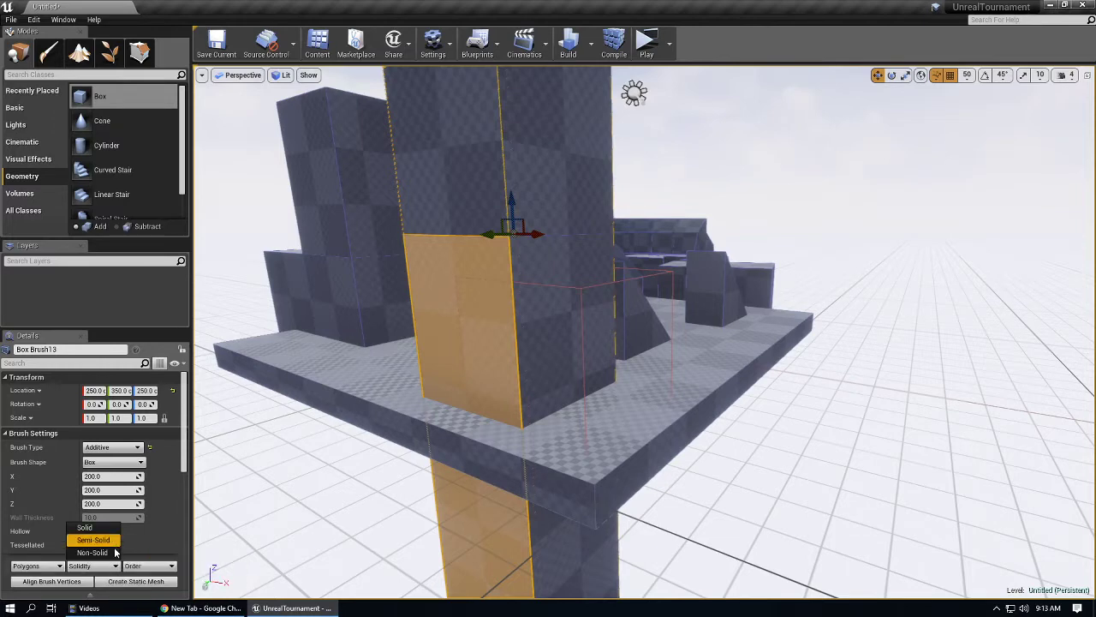
left_click(79, 583)
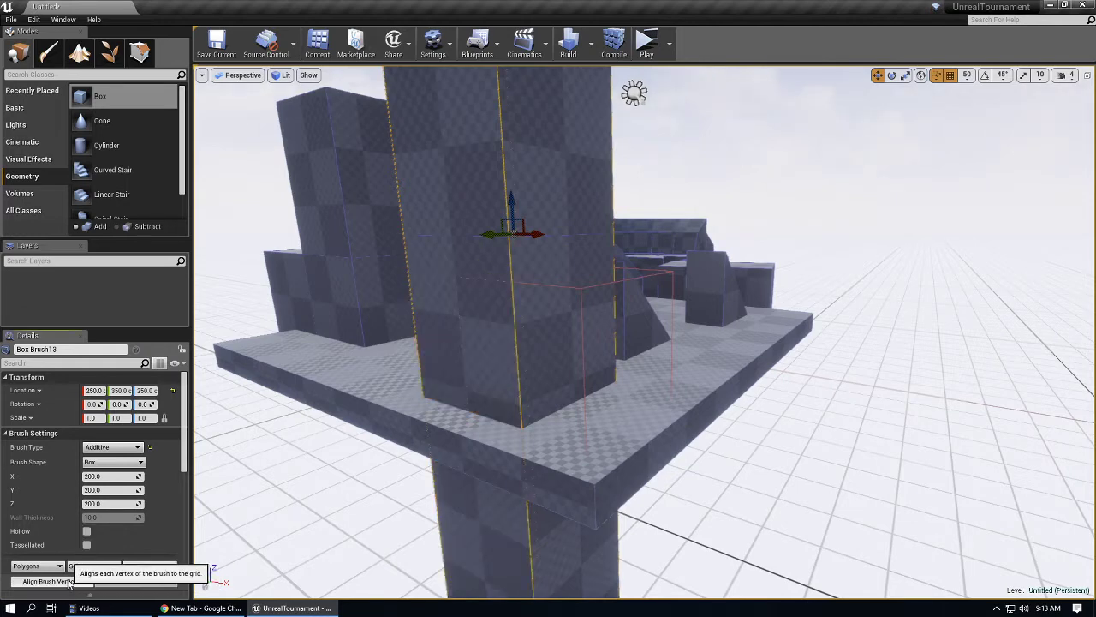
Switch to the four-view layout, set the grid snap size to 1, and place an additive box brush at about -1982, -2018, 100.
left_click(1088, 76)
scroll(334, 197, "down", 4)
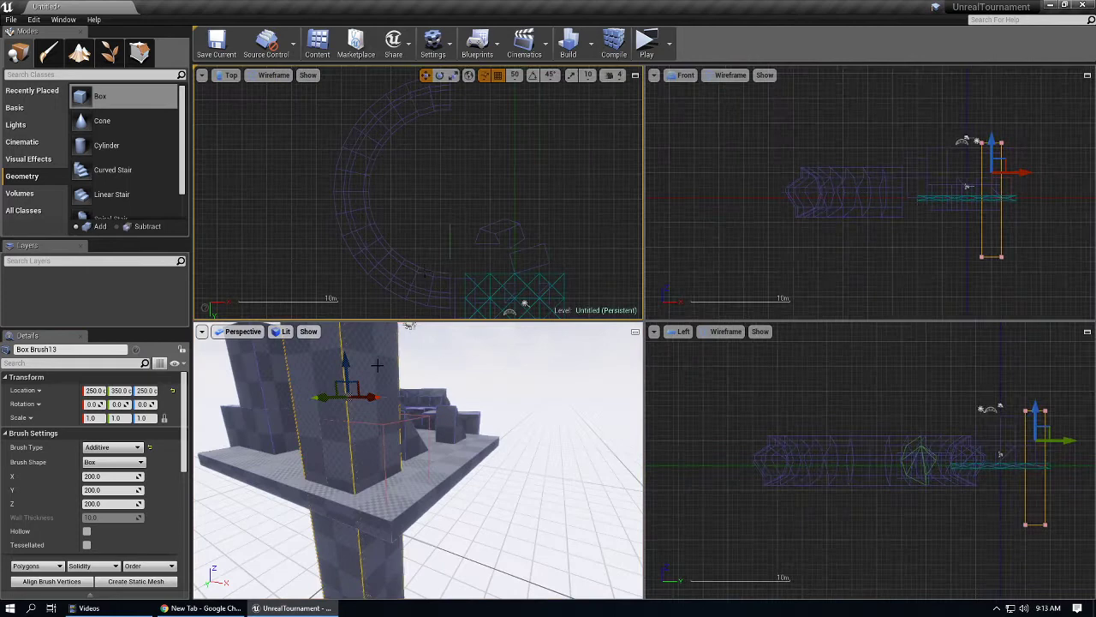
left_click(294, 170)
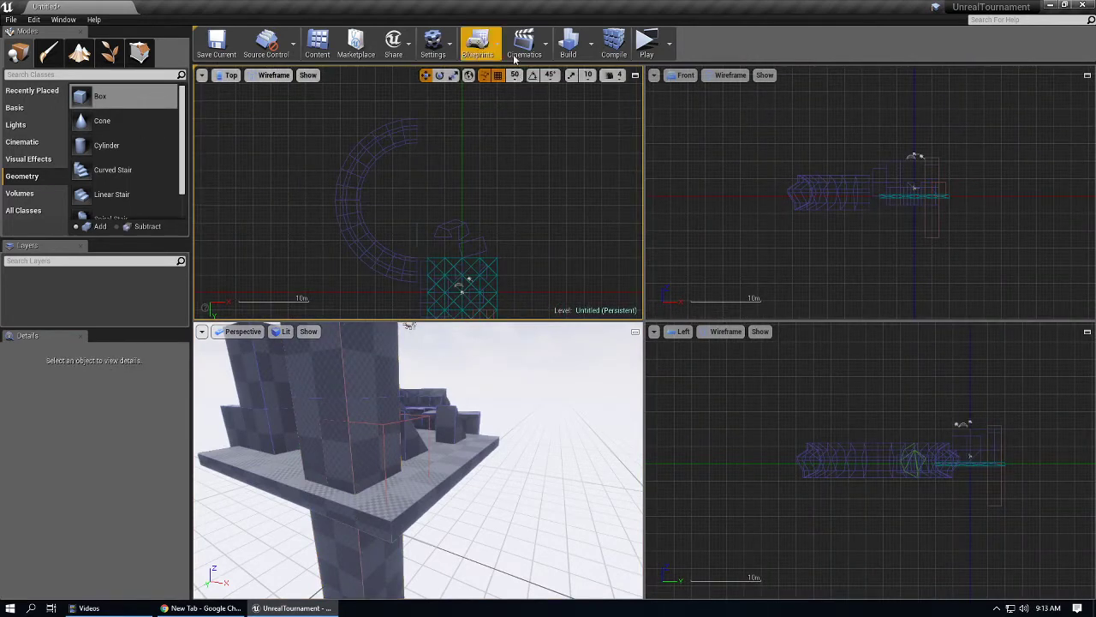
left_click(515, 76)
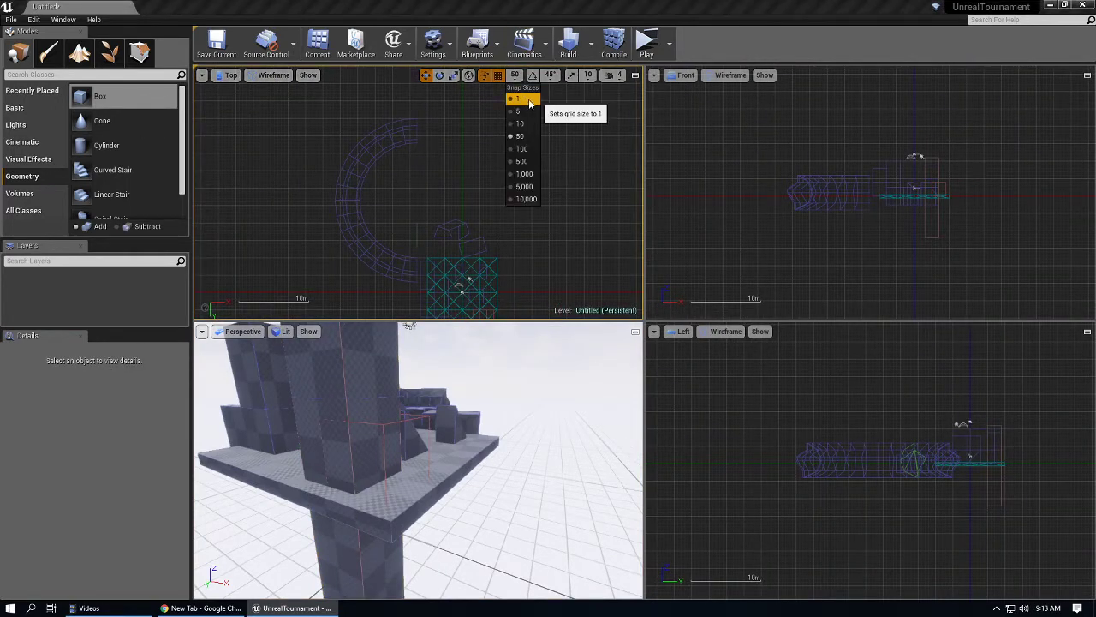
left_click(528, 101)
left_click_drag(115, 102, 263, 149)
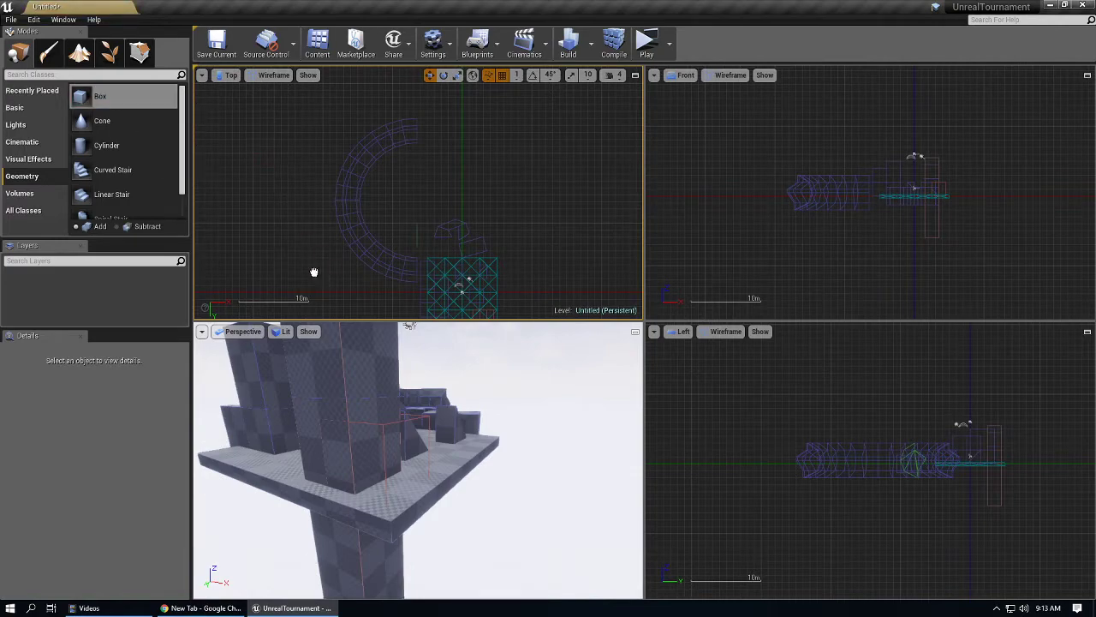
left_click_drag(356, 145, 325, 151)
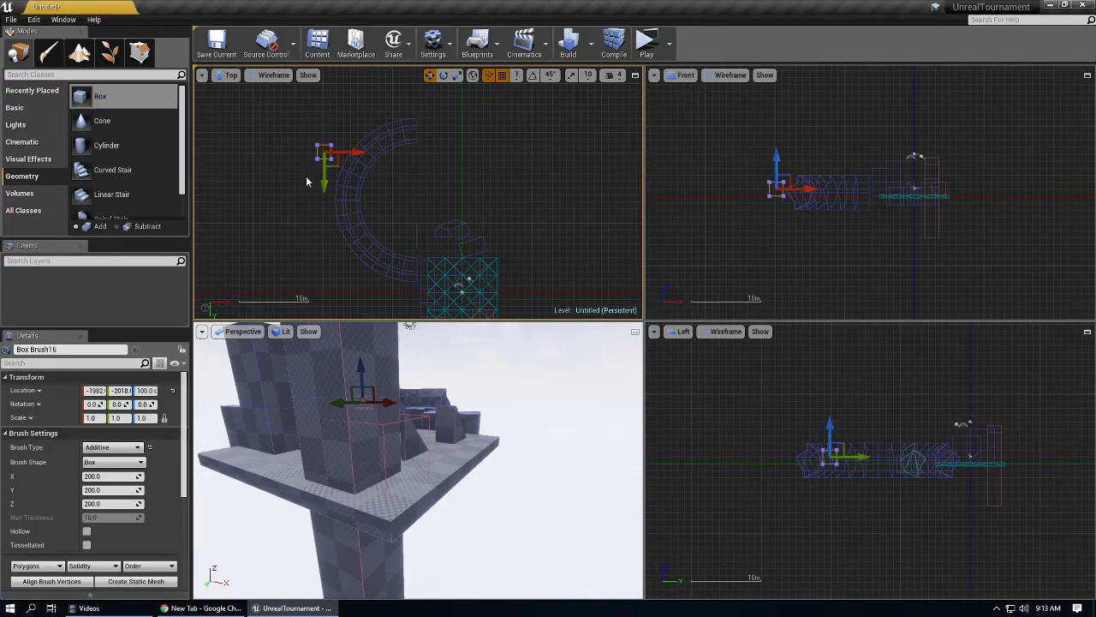
Raise the grid snap size to 50 and align the new box brush's vertices to the grid.
scroll(314, 154, "up", 15)
right_click_drag(319, 134, 299, 170)
scroll(299, 169, "down", 6)
key("bracketright")
key("bracketright")
key("bracketright")
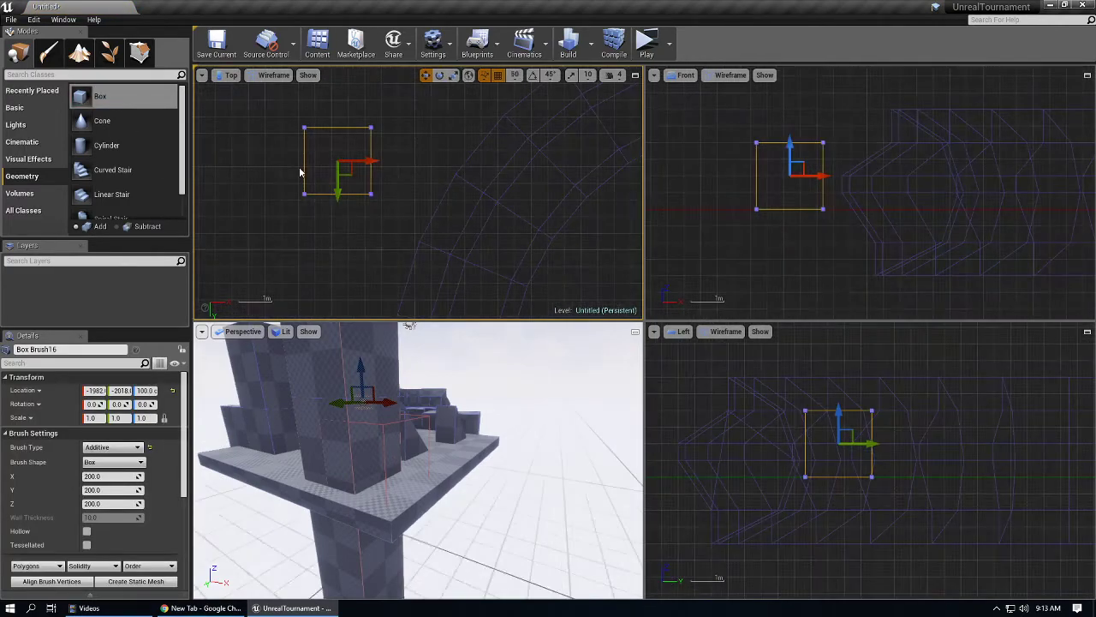
left_click(59, 581)
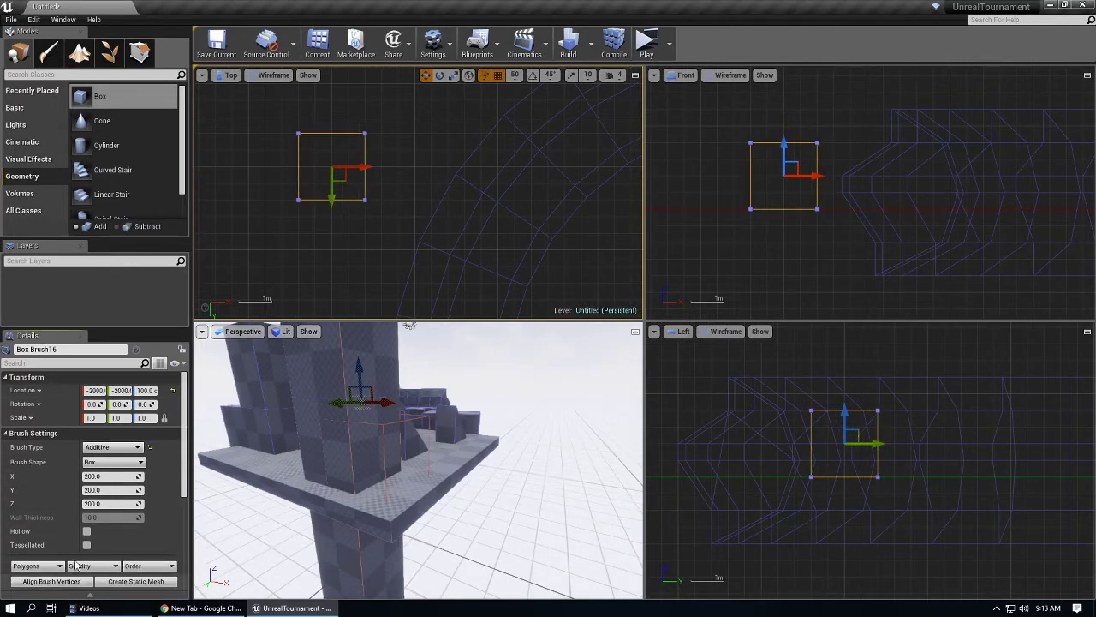
scroll(325, 173, "up", 4)
scroll(325, 174, "down", 3)
mouse_move(351, 428)
right_mouse_down()
mouse_move(377, 441)
mouse_move(342, 436)
right_mouse_up()
key("w")
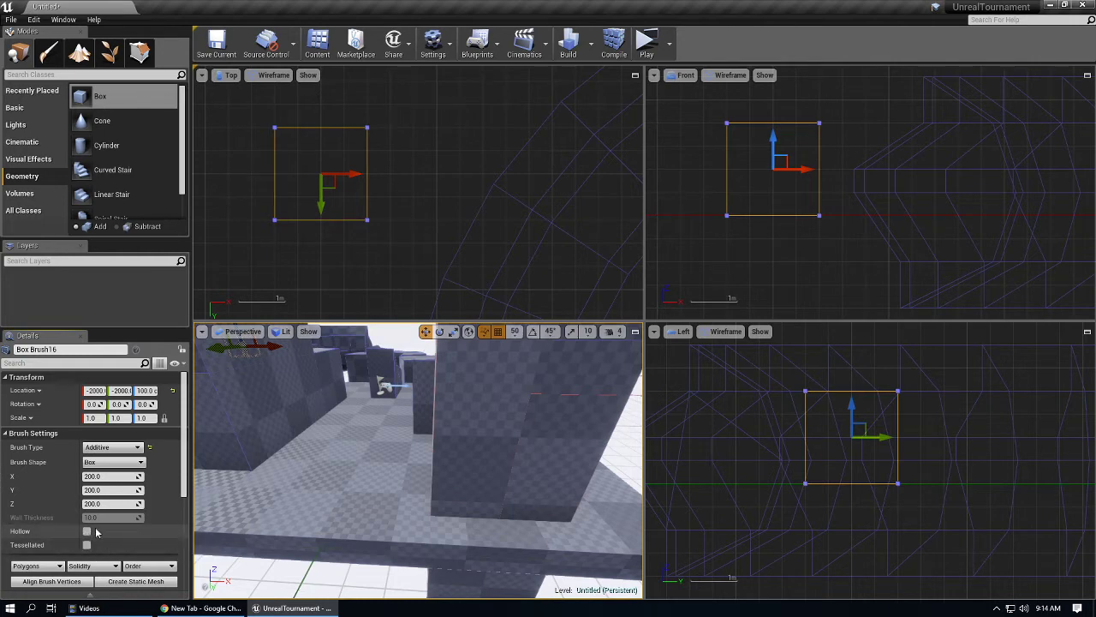
scroll(96, 532, "down", 2)
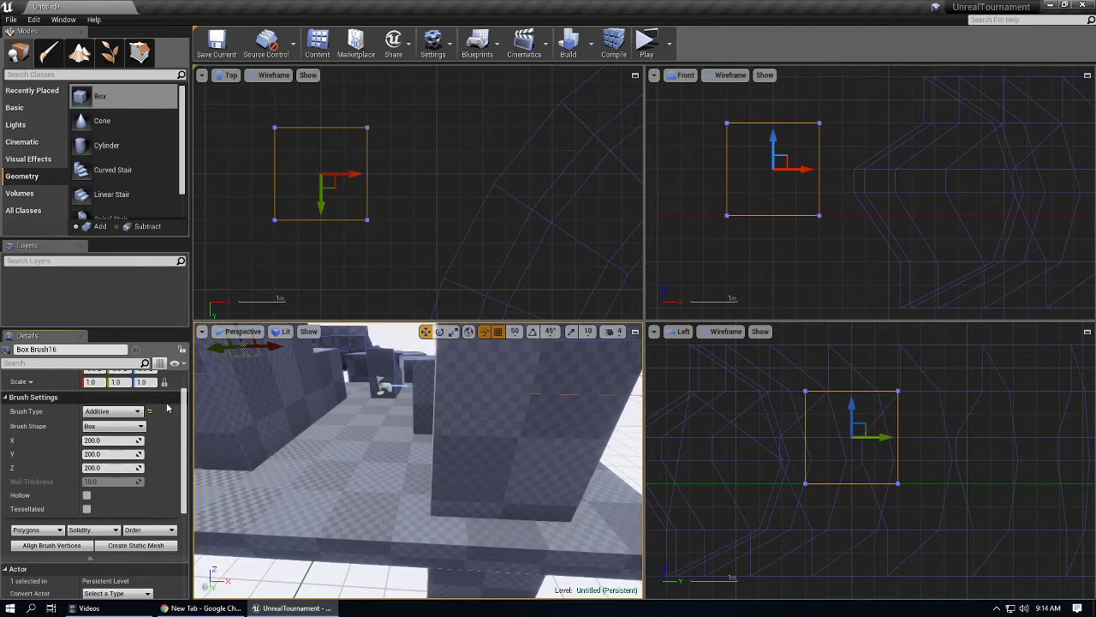
mouse_move(376, 419)
right_mouse_down()
mouse_move(343, 386)
mouse_move(347, 406)
mouse_move(351, 381)
mouse_move(377, 402)
right_mouse_up()
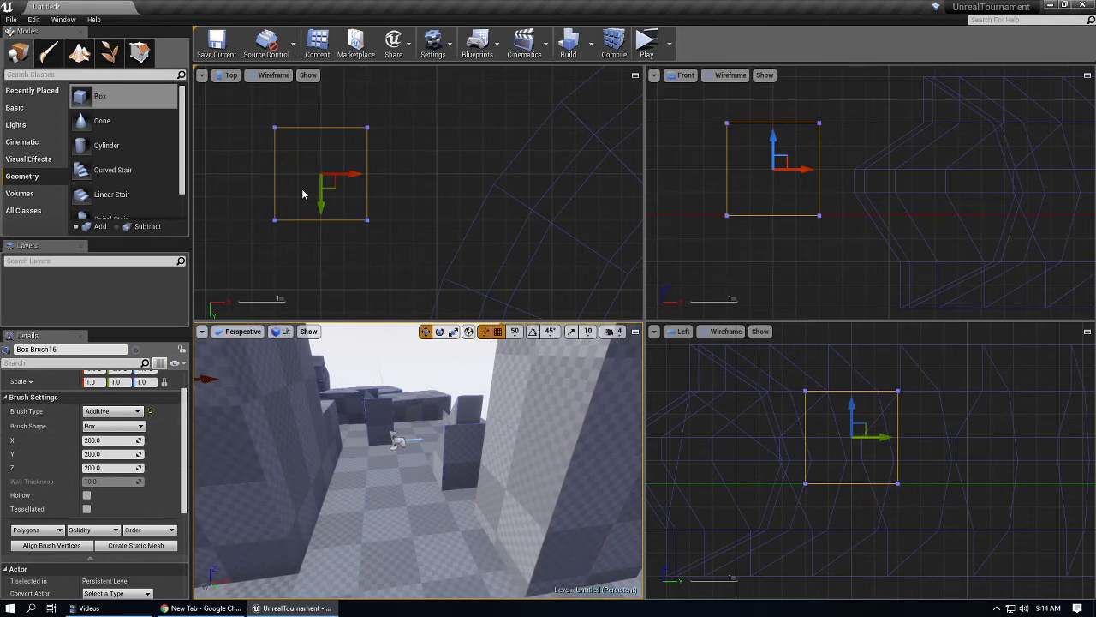
In geometry editing, pull two adjacent side faces of the new box brush outward along X and Y to enlarge it.
key("f")
mouse_move(396, 485)
right_mouse_down()
mouse_move(352, 489)
mouse_move(369, 479)
mouse_move(372, 493)
mouse_move(382, 471)
right_mouse_up()
key("shift+5")
left_click(386, 470)
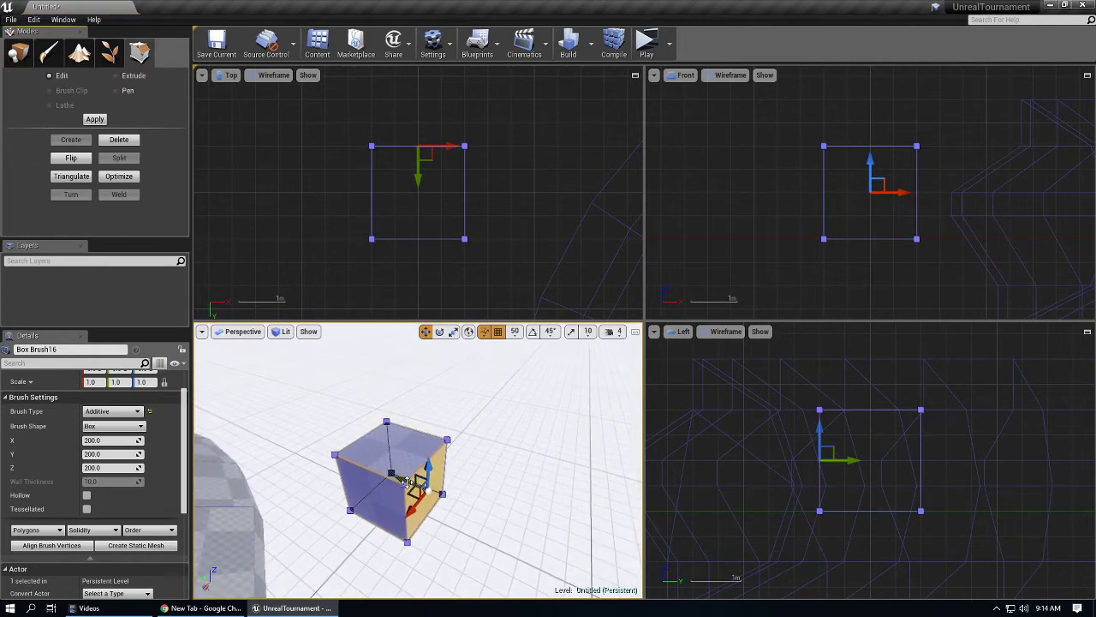
left_click_drag(400, 478, 460, 508)
left_click(406, 498)
left_click_drag(382, 525, 322, 556)
left_click(426, 474)
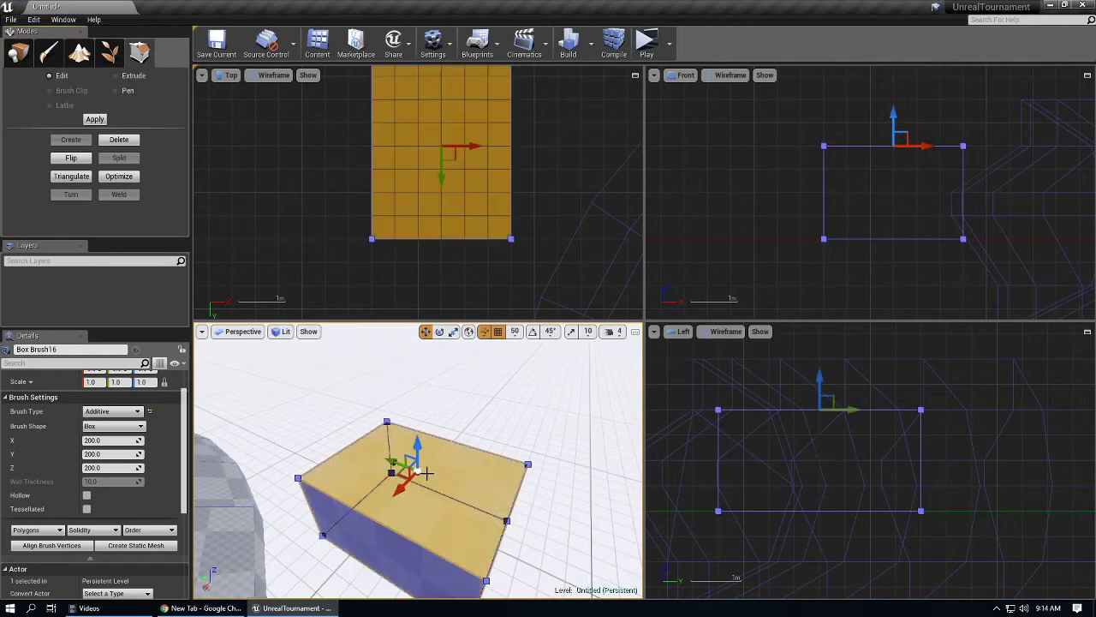
right_click_drag(423, 440, 412, 497)
left_click(412, 498)
key("Escape")
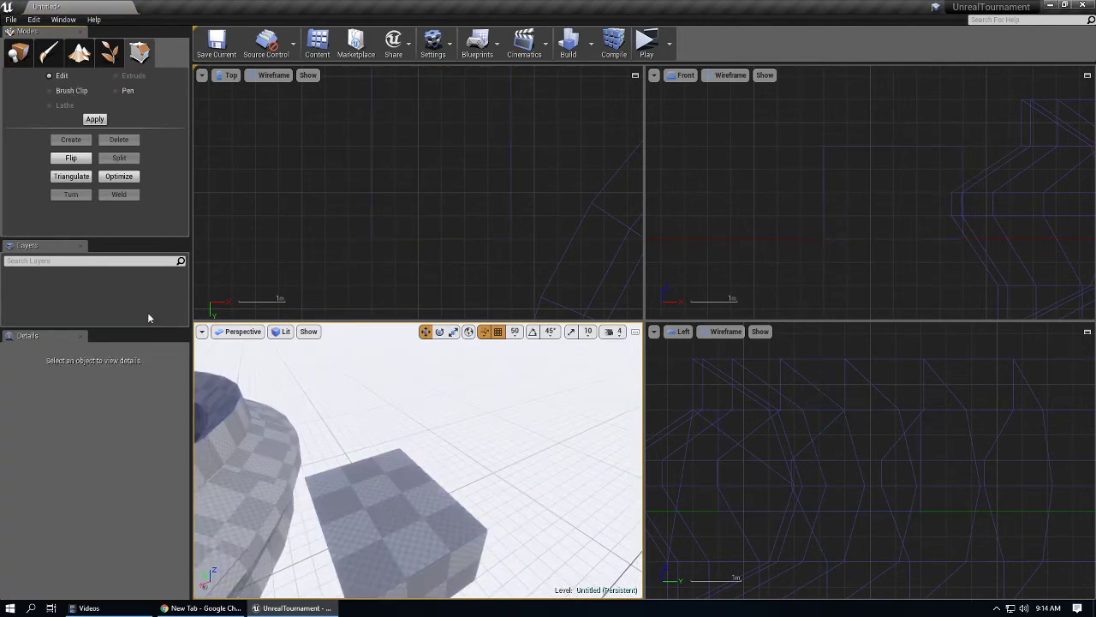
Return to placing geometry and add an additive cone brush and an additive curved stair brush onto the enlarged box.
left_click(440, 558)
left_click(19, 65)
left_click(23, 176)
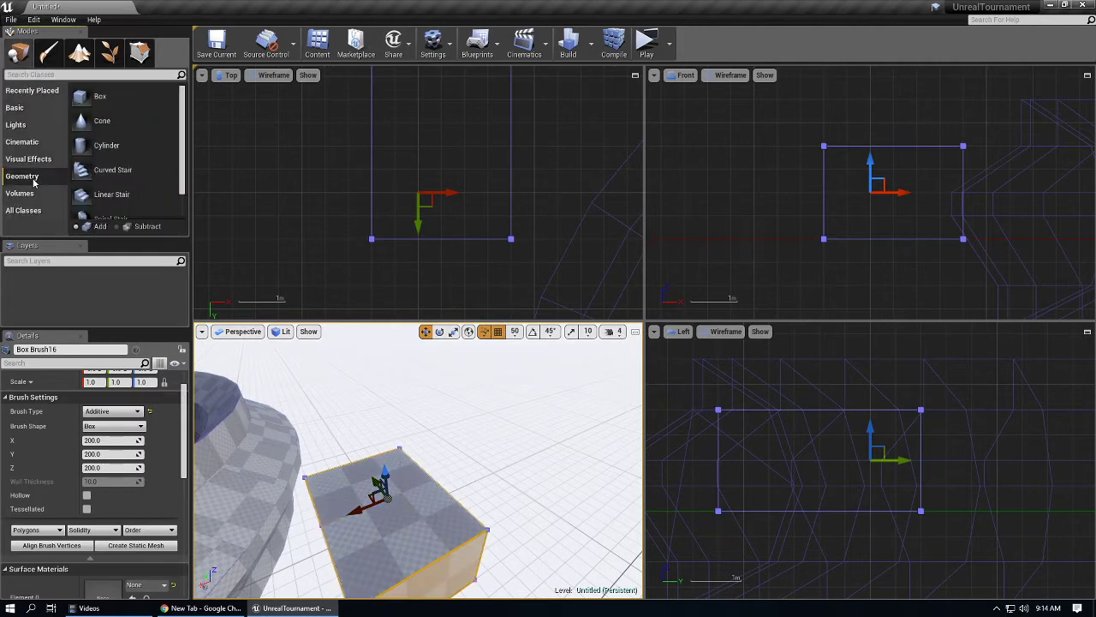
mouse_move(98, 120)
left_mouse_down()
mouse_move(359, 443)
mouse_move(347, 441)
left_mouse_up()
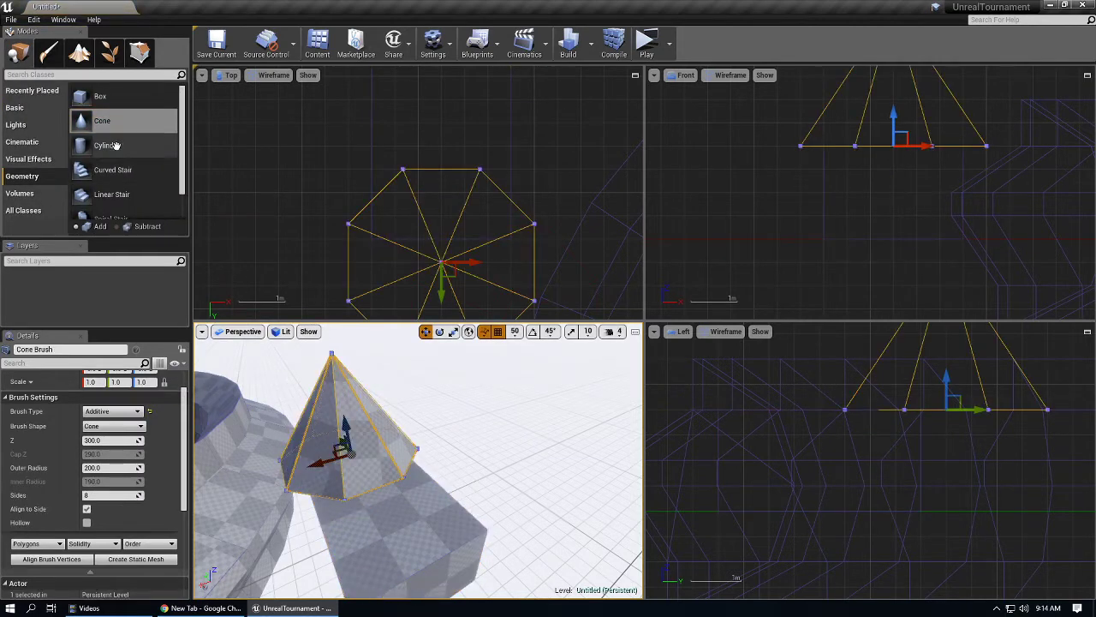
mouse_move(103, 170)
left_mouse_down()
mouse_move(435, 427)
mouse_move(479, 514)
mouse_move(441, 580)
mouse_move(450, 573)
left_mouse_up()
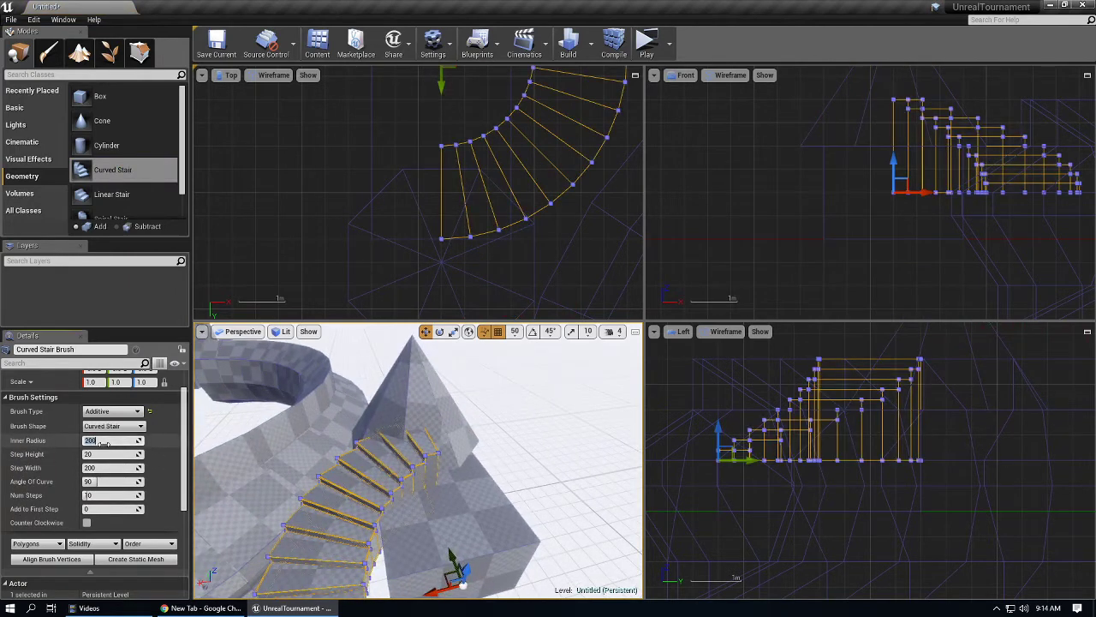
Set the curved stair brush's inner radius to 221 and its step height to 50.
left_click_drag(103, 443, 104, 444)
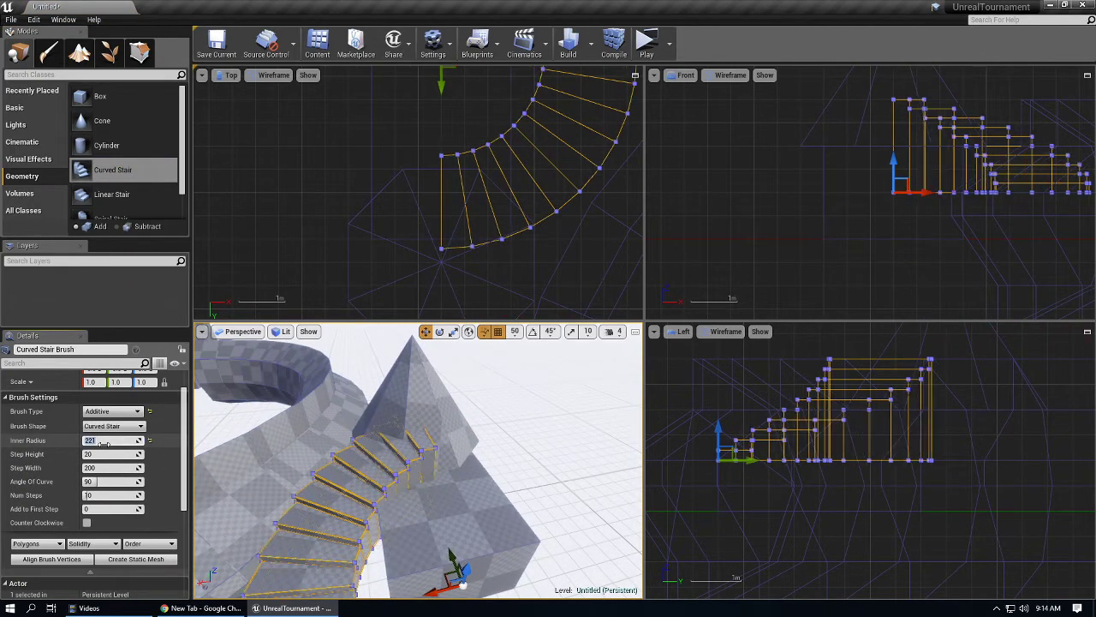
left_click(125, 451)
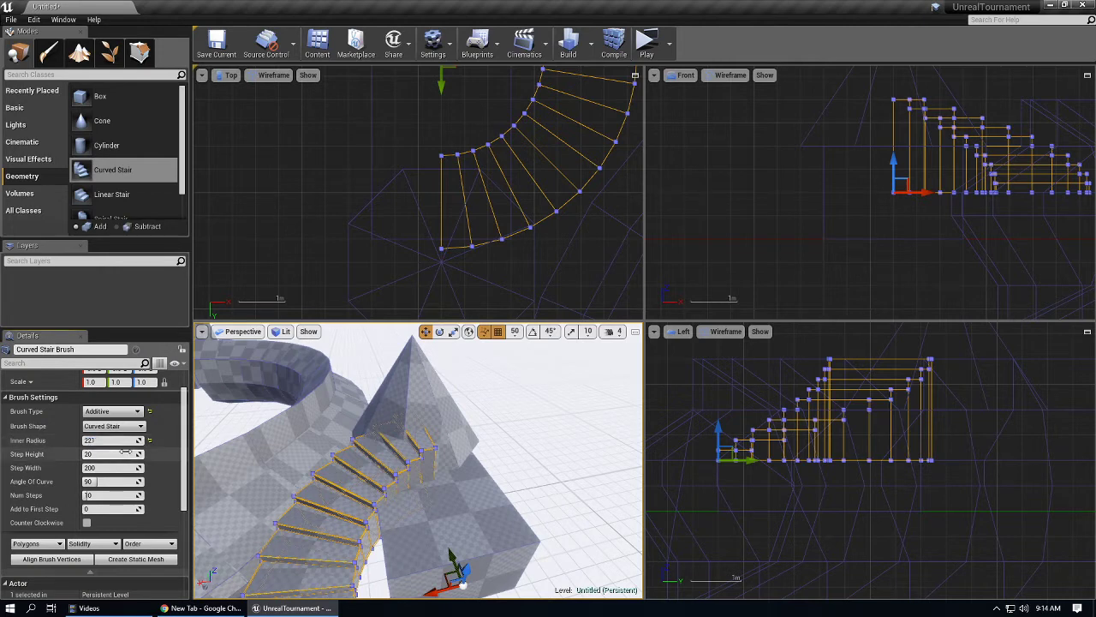
type("50")
key("Return")
right_click_drag(332, 403, 364, 368)
mouse_move(471, 493)
right_mouse_down()
mouse_move(493, 469)
mouse_move(471, 514)
mouse_move(484, 501)
mouse_move(506, 505)
mouse_move(488, 502)
right_mouse_up()
scroll(677, 424, "down", 2)
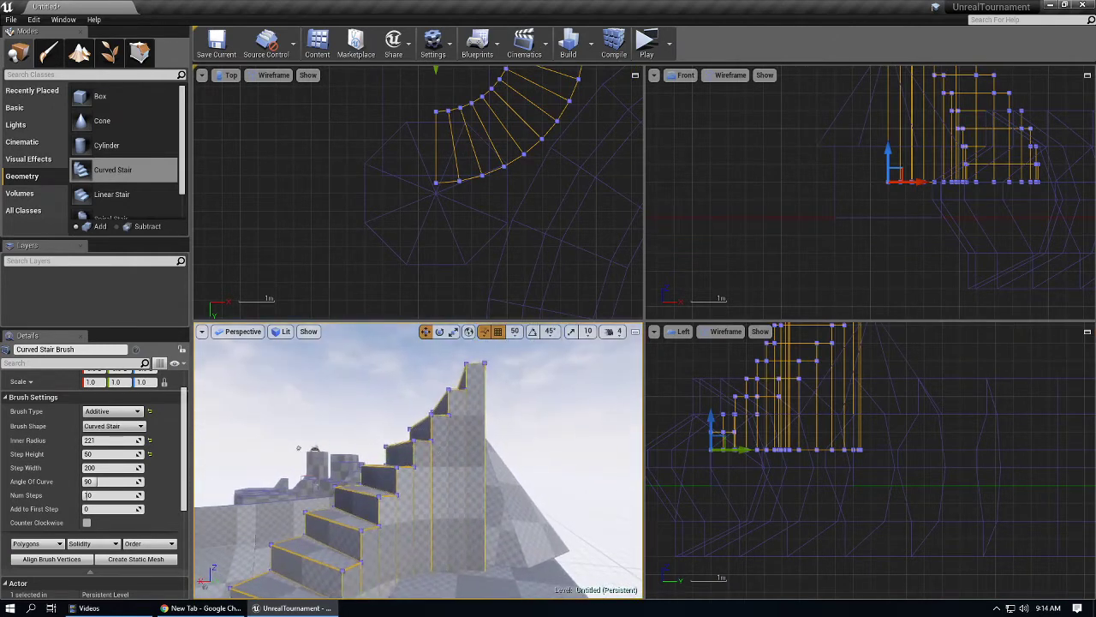
In geometry editing, select the vertices of the curved stair's upper steps and delete them.
scroll(665, 436, "up", 3)
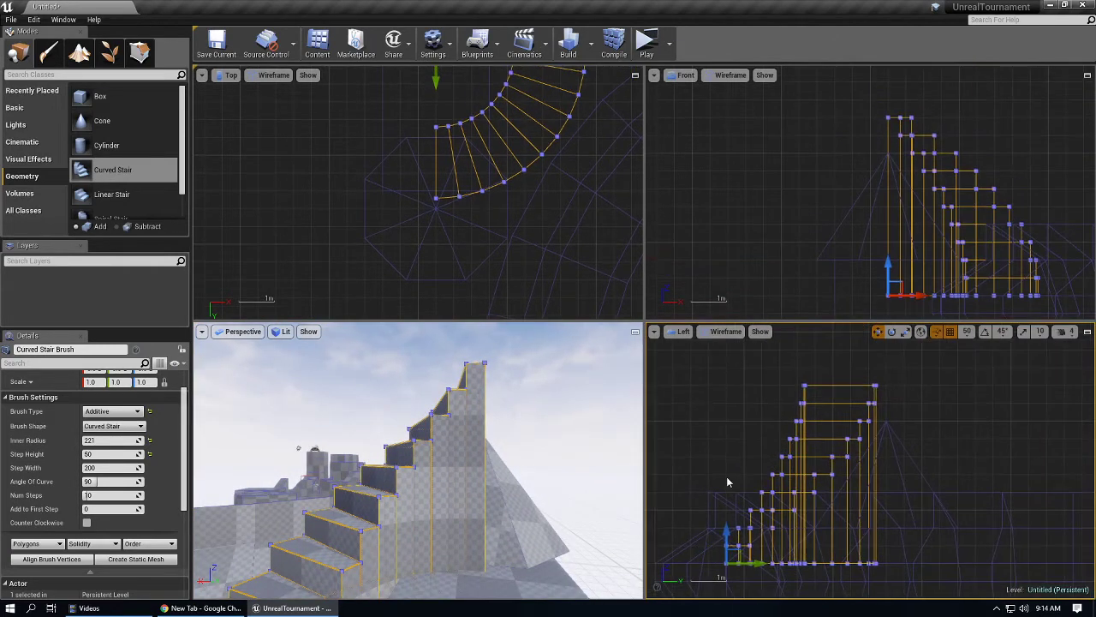
left_click(726, 476)
left_click(484, 457)
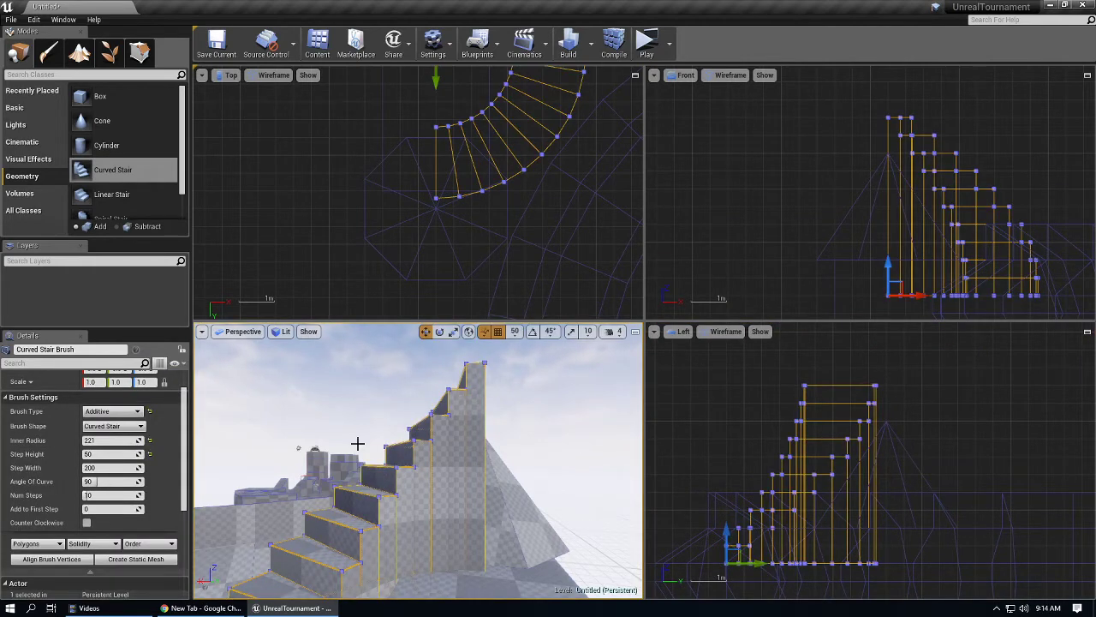
right_click_drag(373, 456, 380, 476)
key("shift+5")
left_click_drag(741, 355, 897, 469)
key("Delete")
right_click_drag(374, 422, 371, 435)
left_click_drag(559, 593, 558, 592, "ctrl+alt")
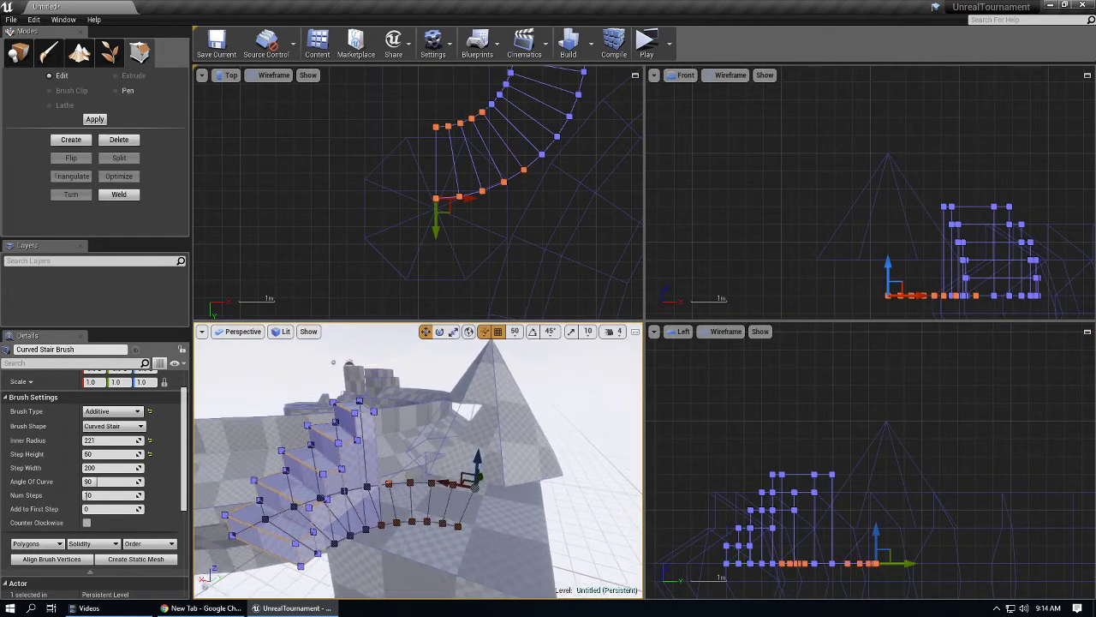
key("e")
right_click_drag(480, 440, 480, 440)
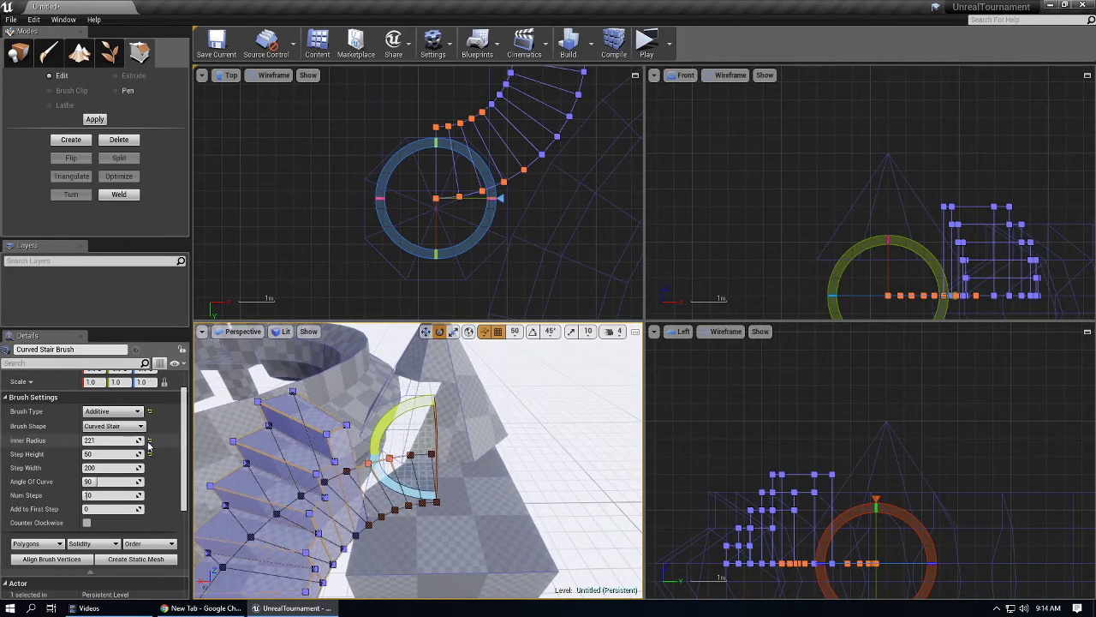
Set the curved stair brush's step width to 220.
right_click_drag(293, 394, 293, 394)
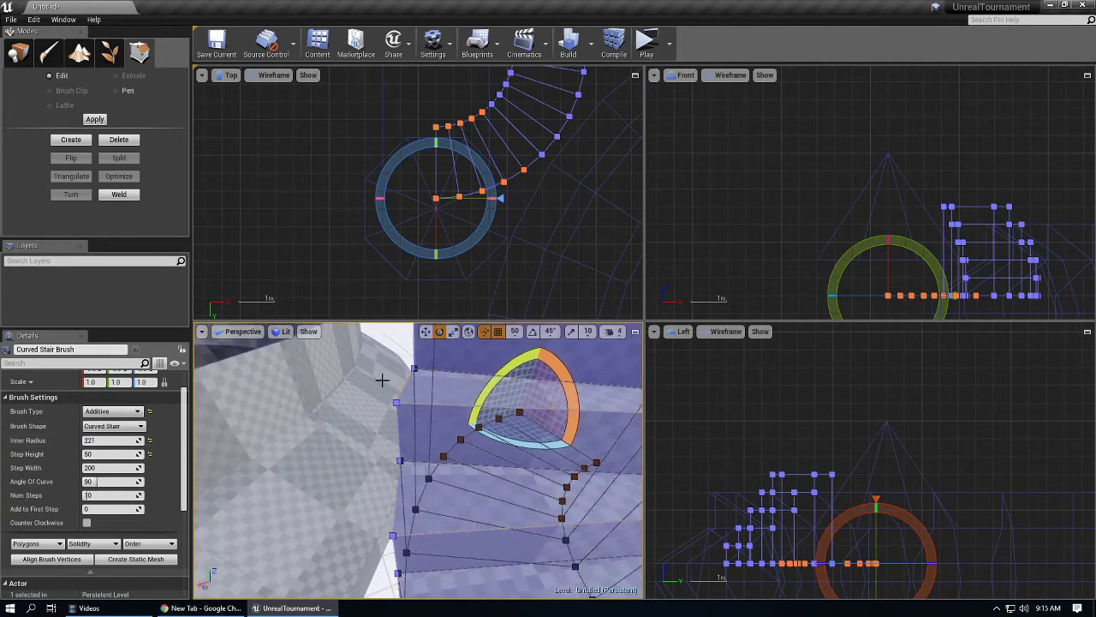
key("f")
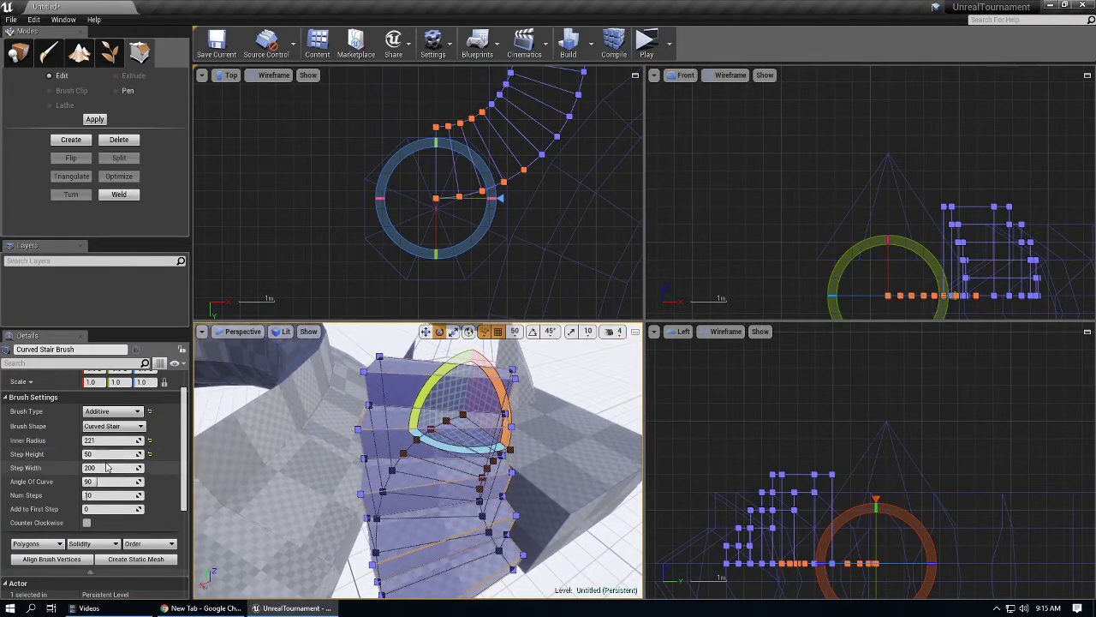
key("Return")
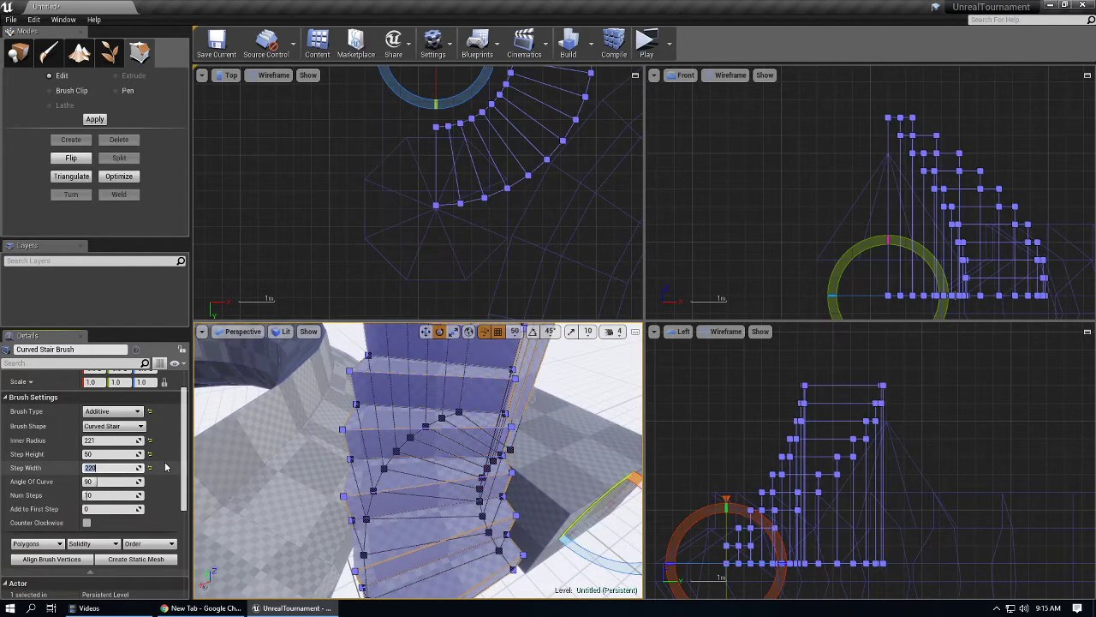
right_click_drag(351, 430, 384, 396)
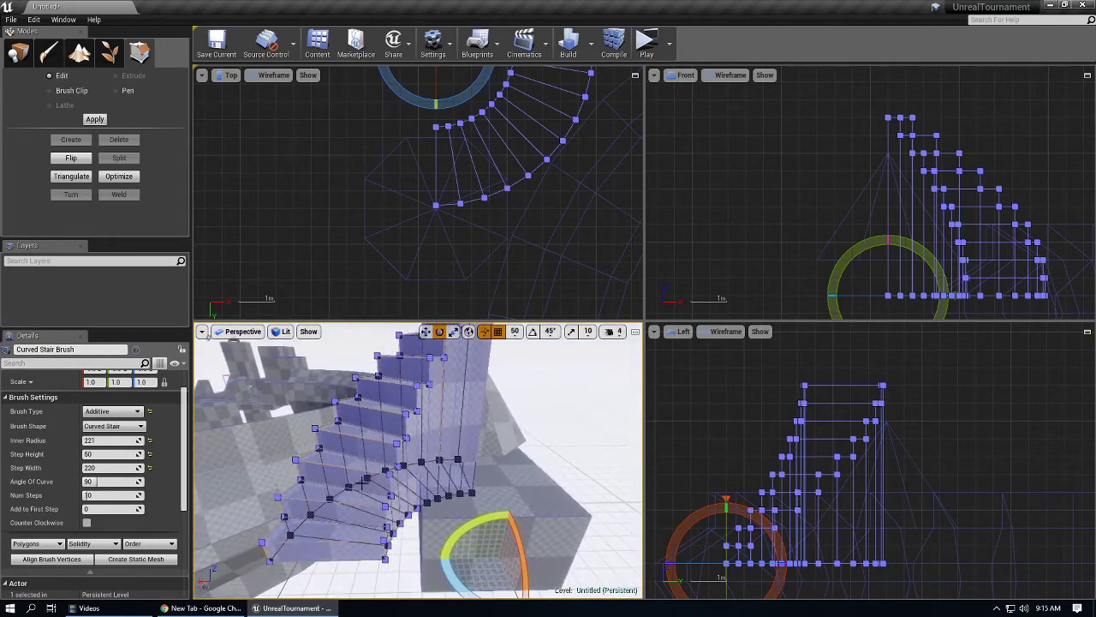
Examine the brush settings of the box beside the stairs and of the curved stair brush, including the brush type.
left_click(465, 505)
key("f")
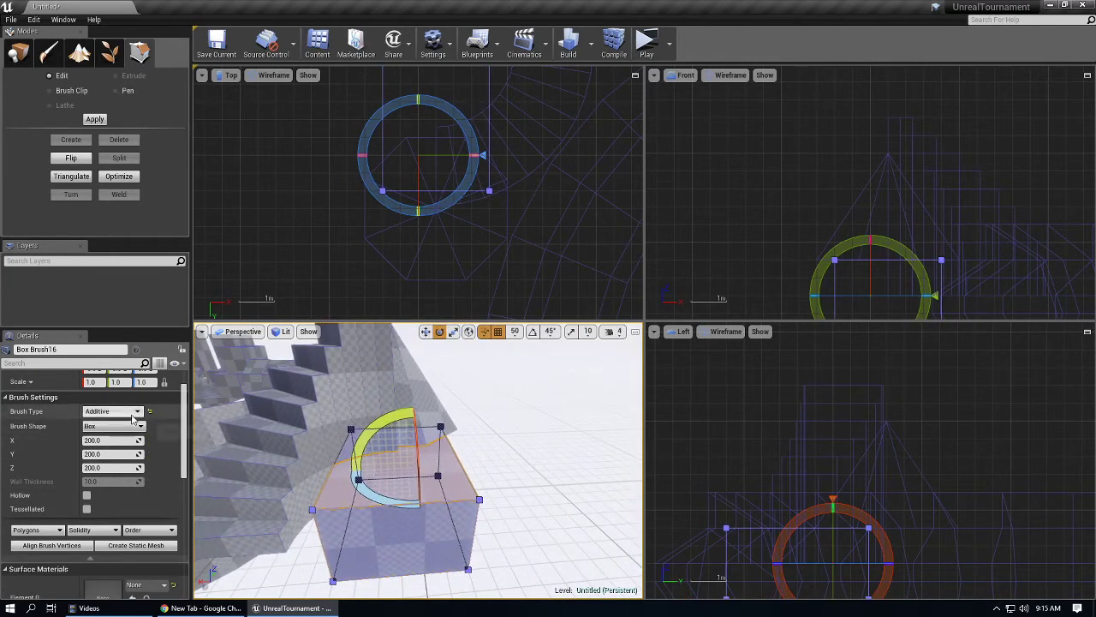
scroll(94, 463, "down", 2)
left_click(261, 430)
right_click_drag(261, 430, 205, 423)
scroll(119, 442, "up", 4)
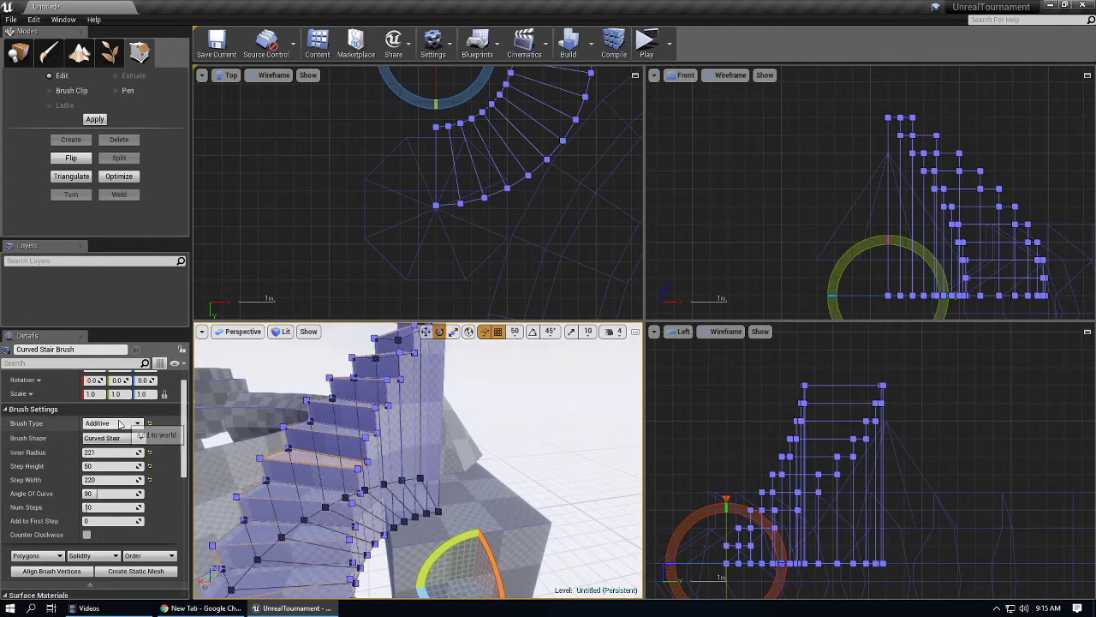
right_click_drag(323, 560, 339, 500)
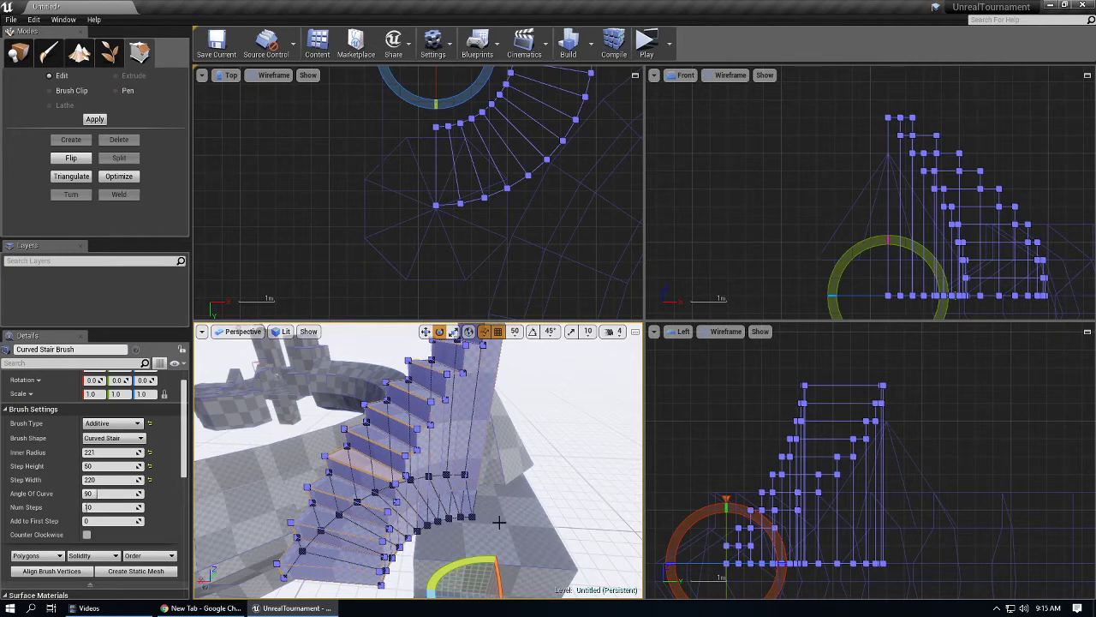
scroll(492, 517, "up", 2)
mouse_move(410, 489)
right_mouse_down()
mouse_move(428, 527)
mouse_move(420, 539)
right_mouse_up()
Apply the blank concrete material to the top face of the box brush beside the stairs.
left_click(457, 475)
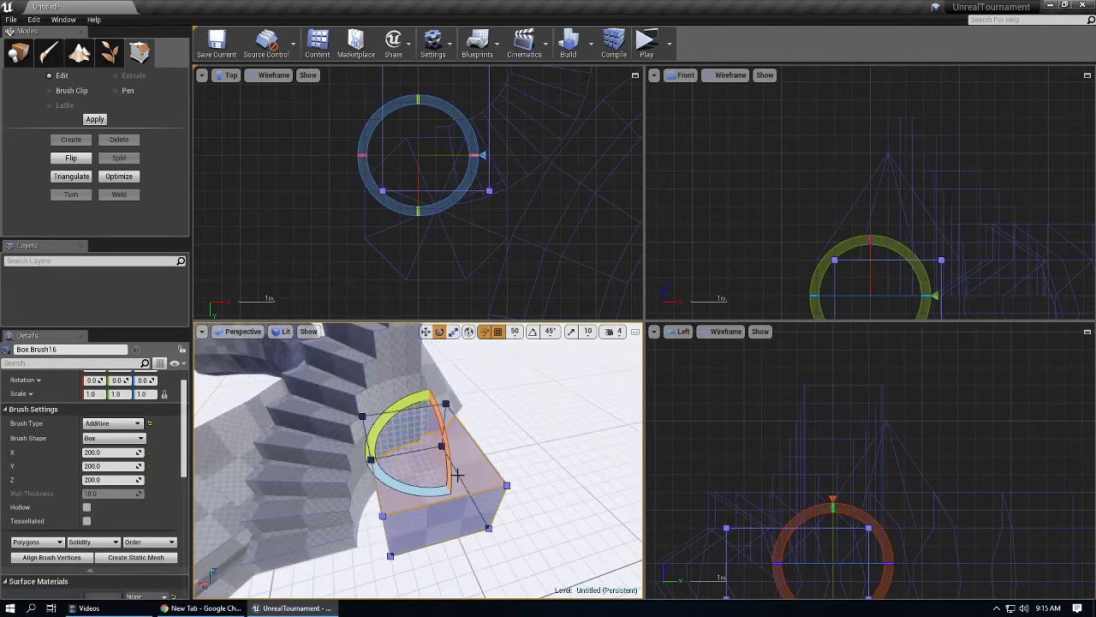
right_click_drag(457, 476, 466, 478)
scroll(102, 454, "down", 4)
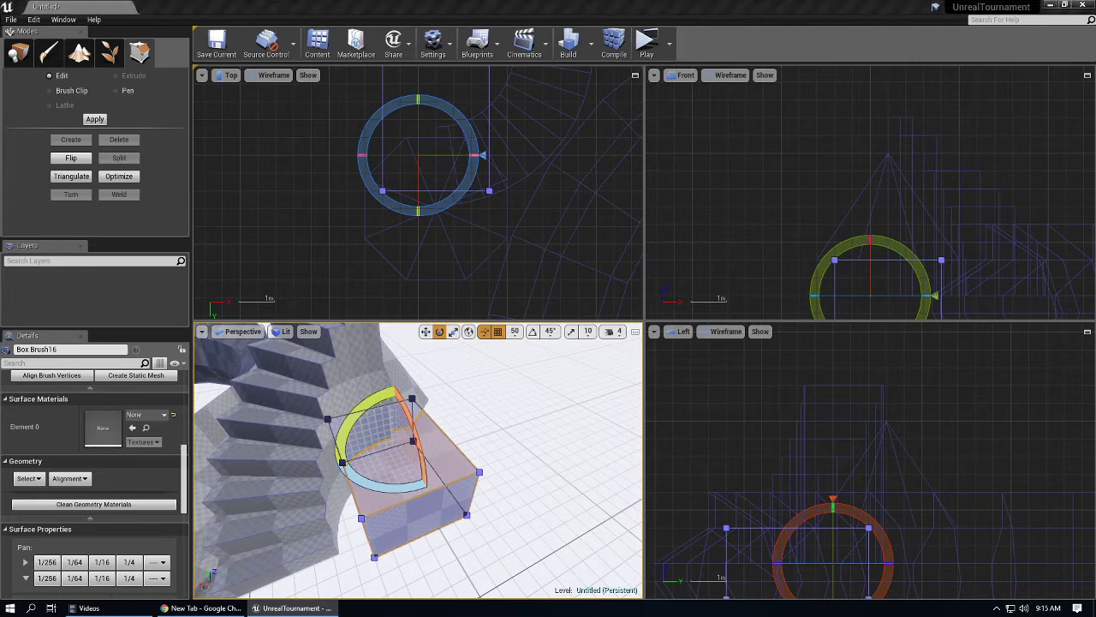
left_click_drag(299, 346, 100, 444)
right_click_drag(352, 447, 405, 447)
key("Escape")
left_click(405, 447)
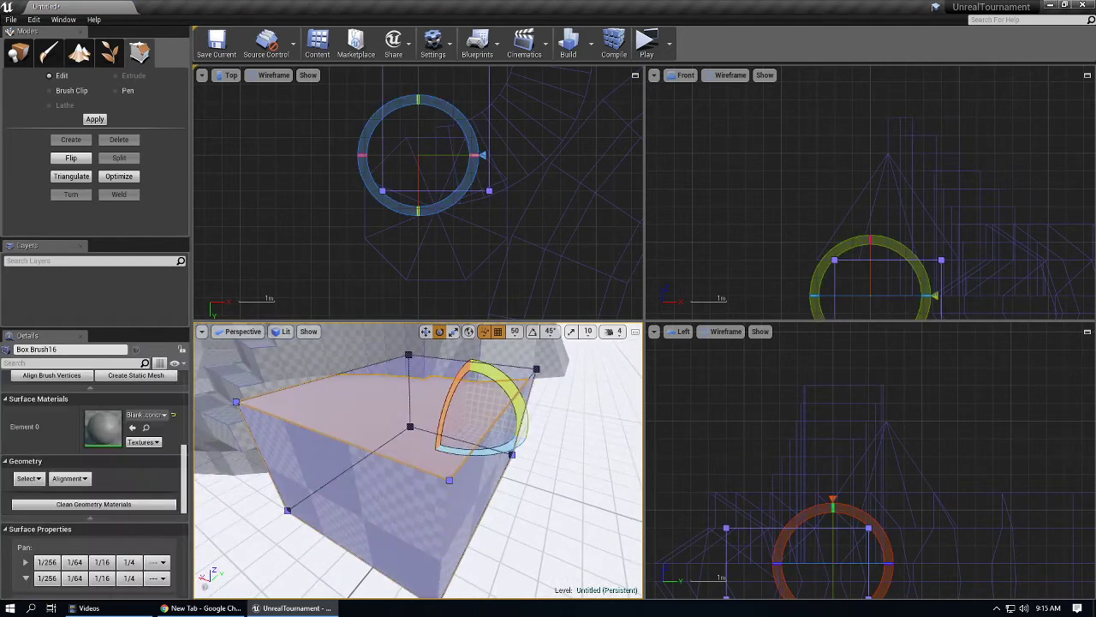
Select all surfaces of the box brush and apply the blank concrete material to its remaining unassigned faces.
left_click(411, 427)
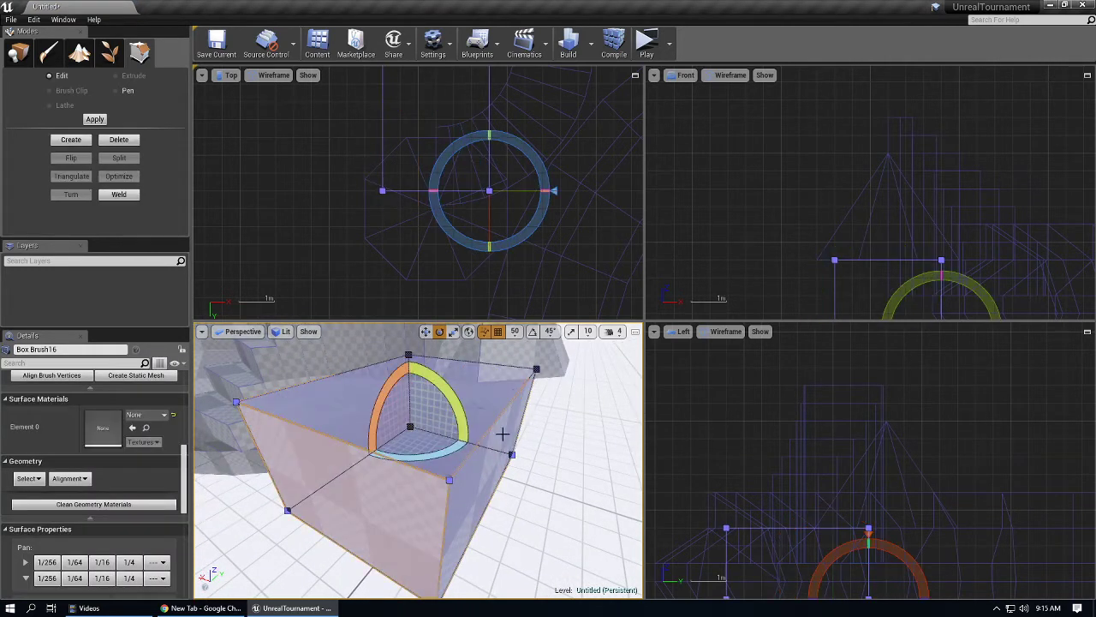
right_click_drag(504, 435, 500, 435)
key("shift+b")
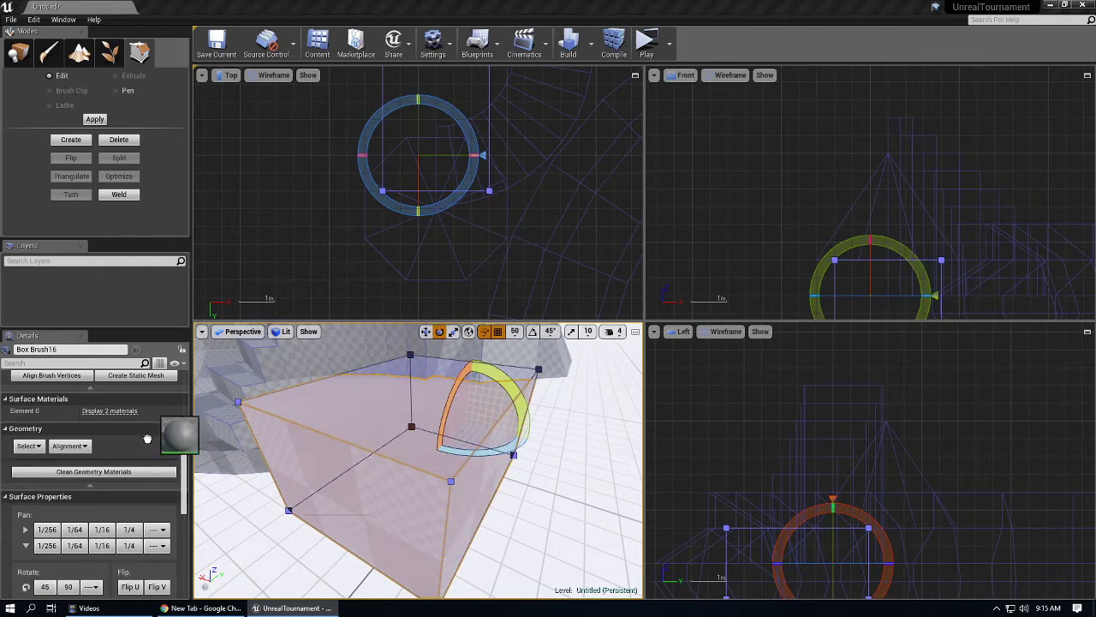
left_click(110, 410)
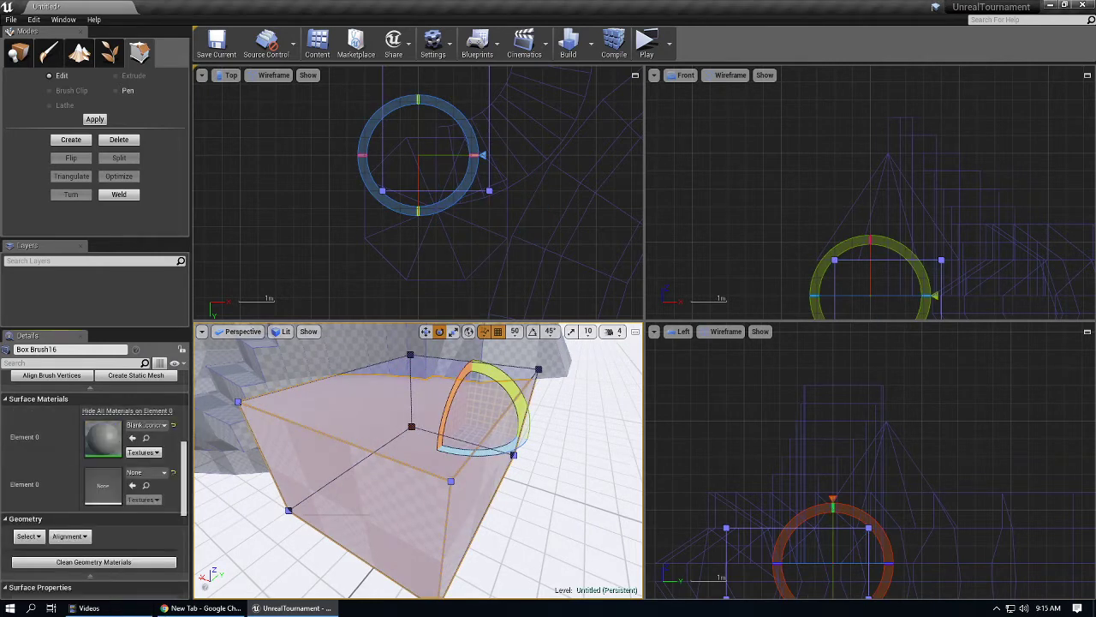
left_click_drag(103, 440, 104, 493)
key("Escape")
mouse_move(269, 443)
right_mouse_down()
mouse_move(304, 415)
mouse_move(373, 429)
right_mouse_up()
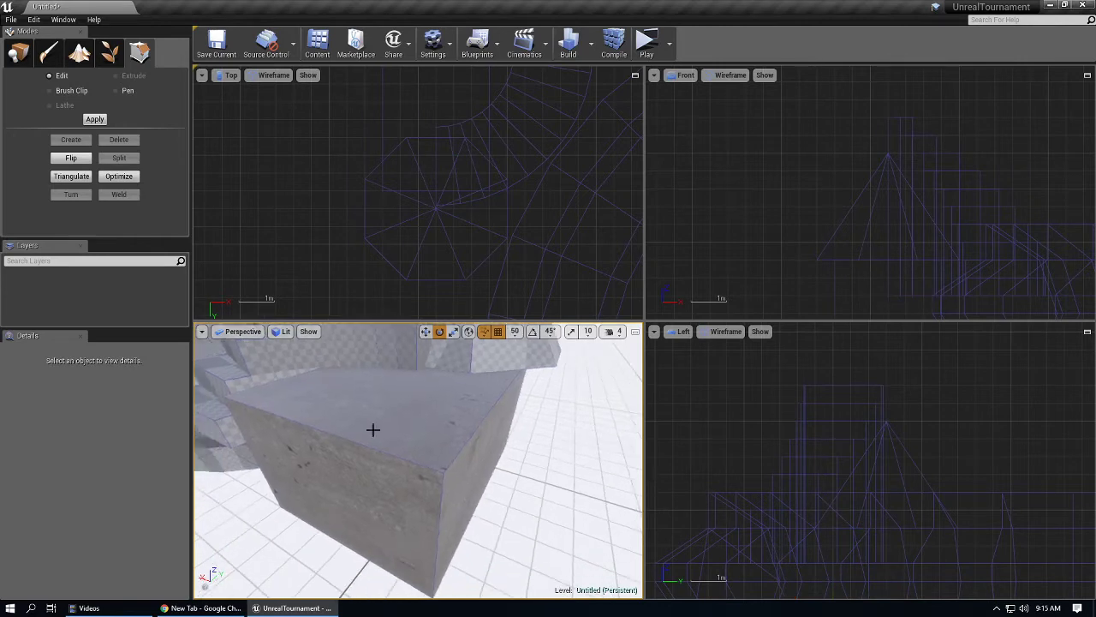
right_click_drag(489, 452, 445, 450)
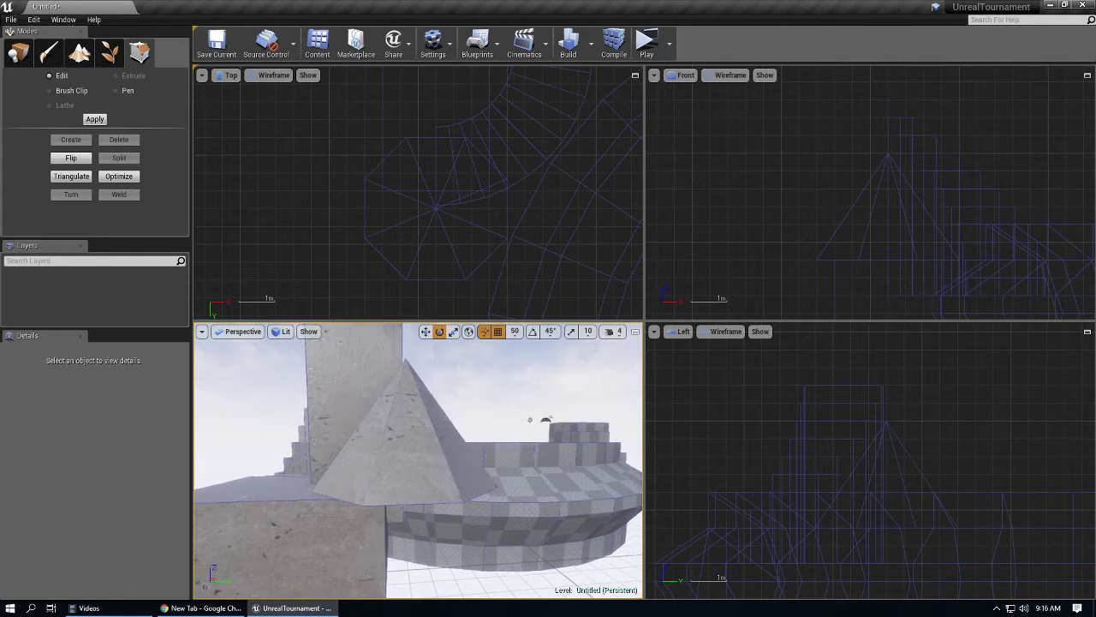
Select several adjacent side surfaces of the cone brush.
right_click_drag(325, 448, 402, 471)
left_click(454, 497)
right_click_drag(455, 498, 497, 504)
key("Escape")
right_click_drag(424, 485, 443, 465)
left_click(483, 450)
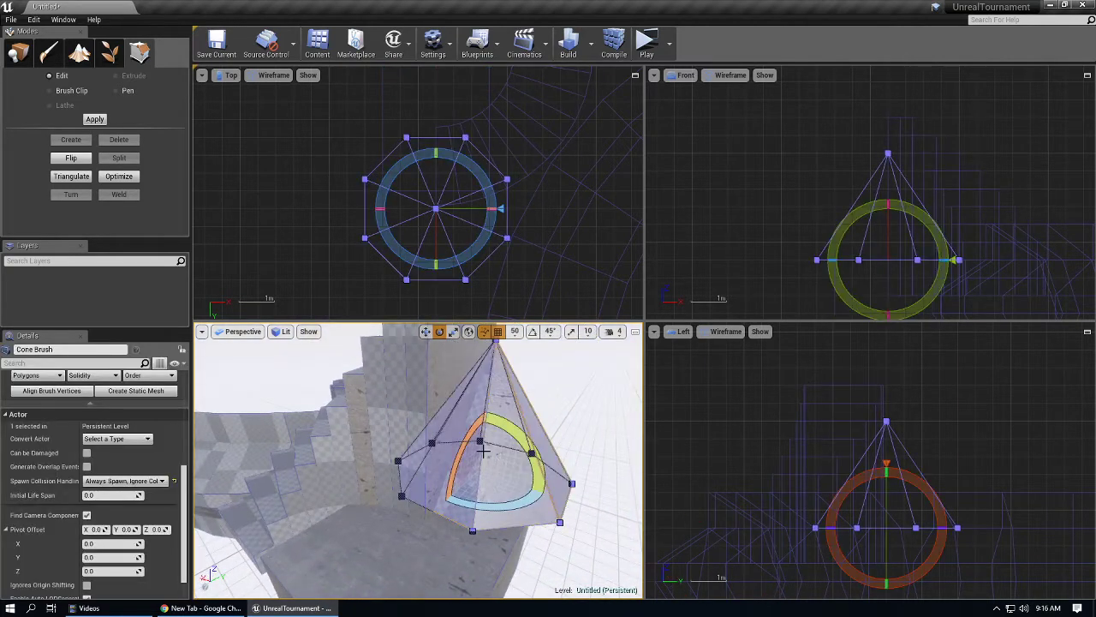
left_click(460, 494)
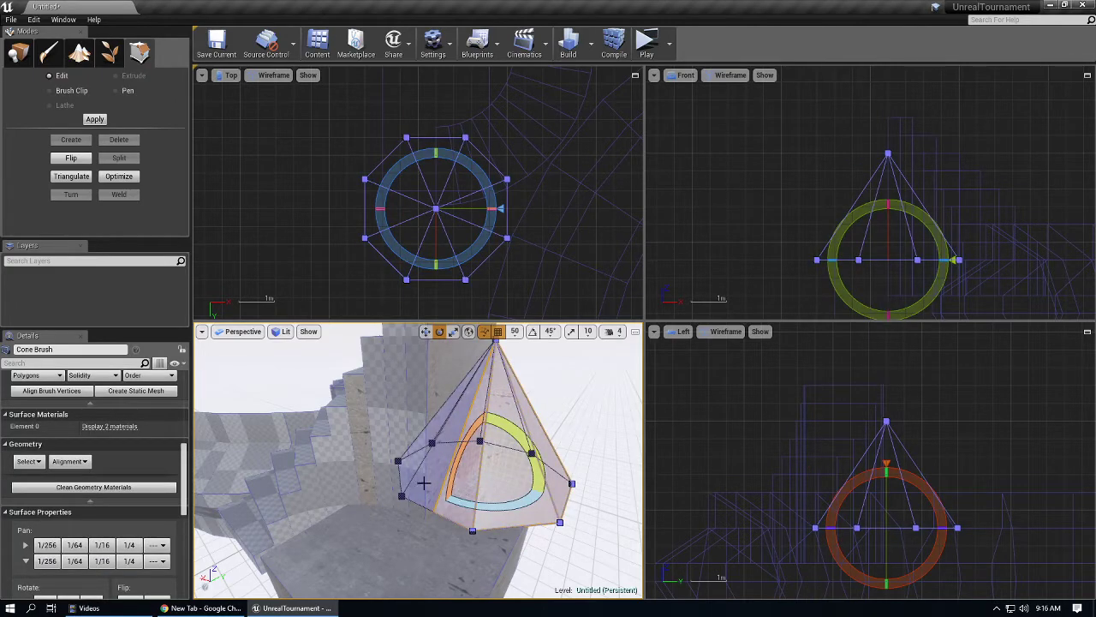
Select every surface in the level, apply the blank concrete material to all of them, and check the result in the enlarged perspective view.
right_click_drag(423, 484, 343, 432)
key("Escape")
key("shift+s")
key("Escape")
key("F11")
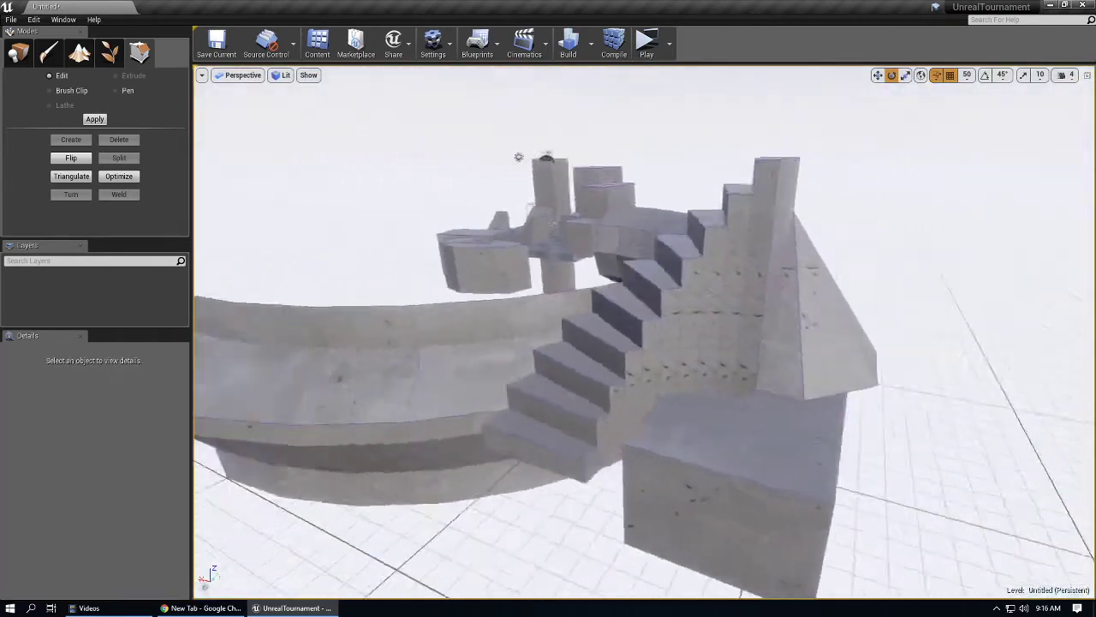
key("F11")
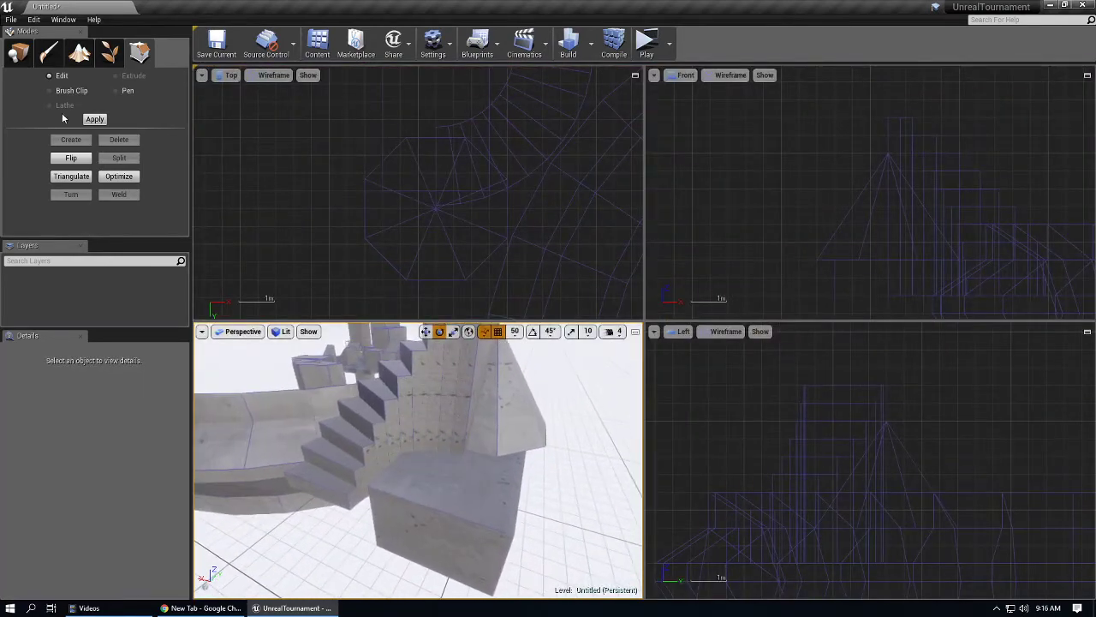
Place a new additive box brush from the geometry classes next to the existing concrete box.
left_click(18, 54)
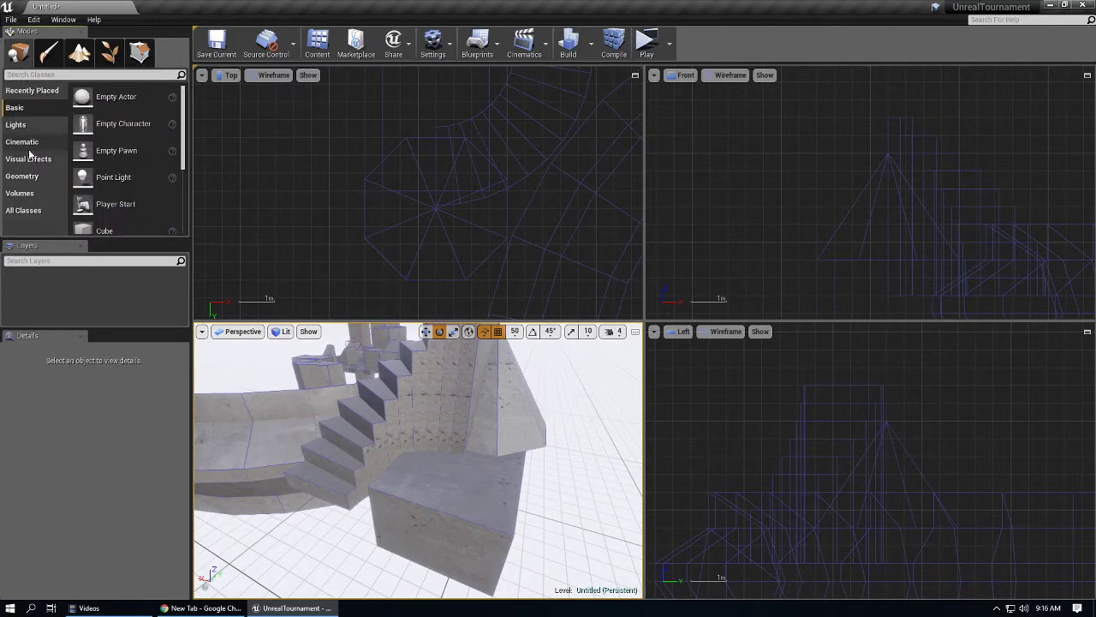
left_click(444, 515)
right_click_drag(444, 515, 480, 512)
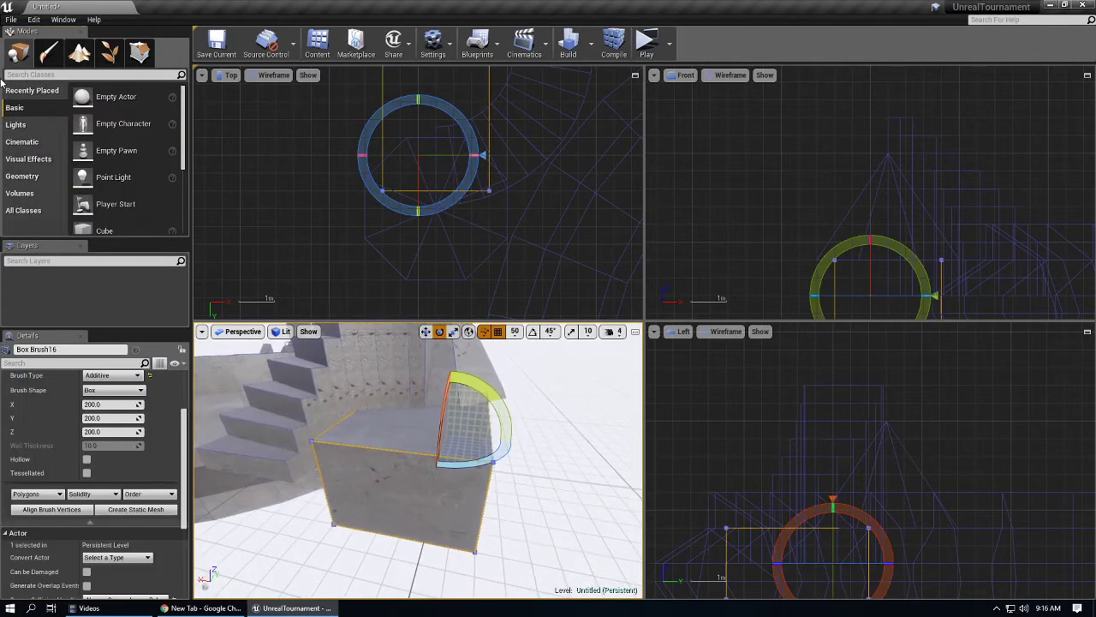
left_click(26, 176)
left_click_drag(100, 97, 417, 448)
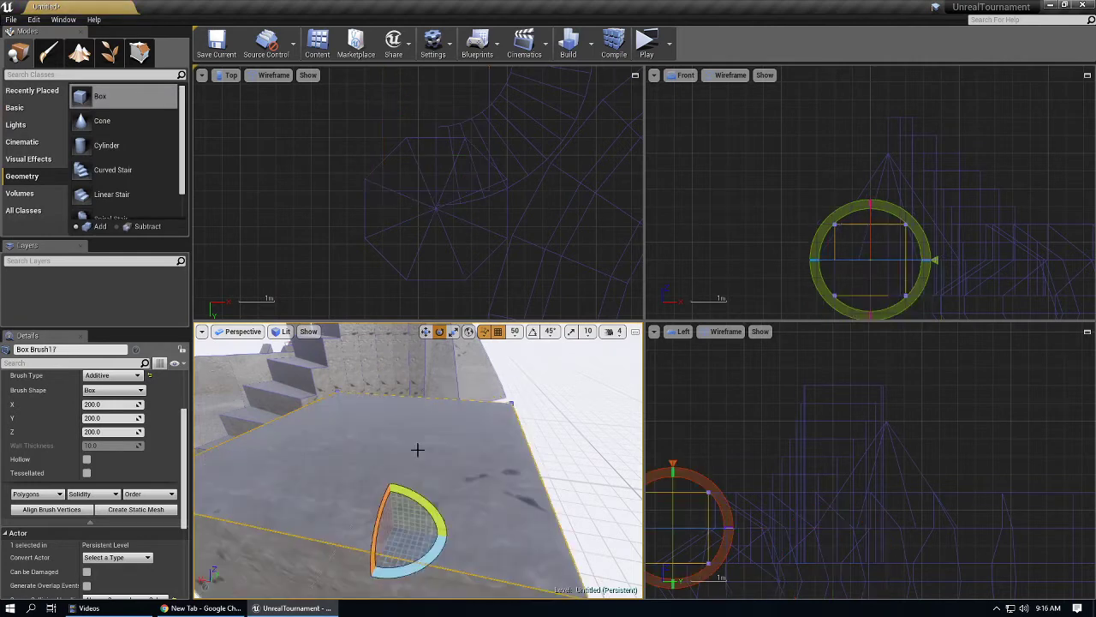
mouse_move(416, 448)
right_mouse_down()
mouse_move(424, 452)
mouse_move(384, 468)
right_mouse_up()
Optimize the new box brush's geometry in geometry editing mode.
key("shift+5")
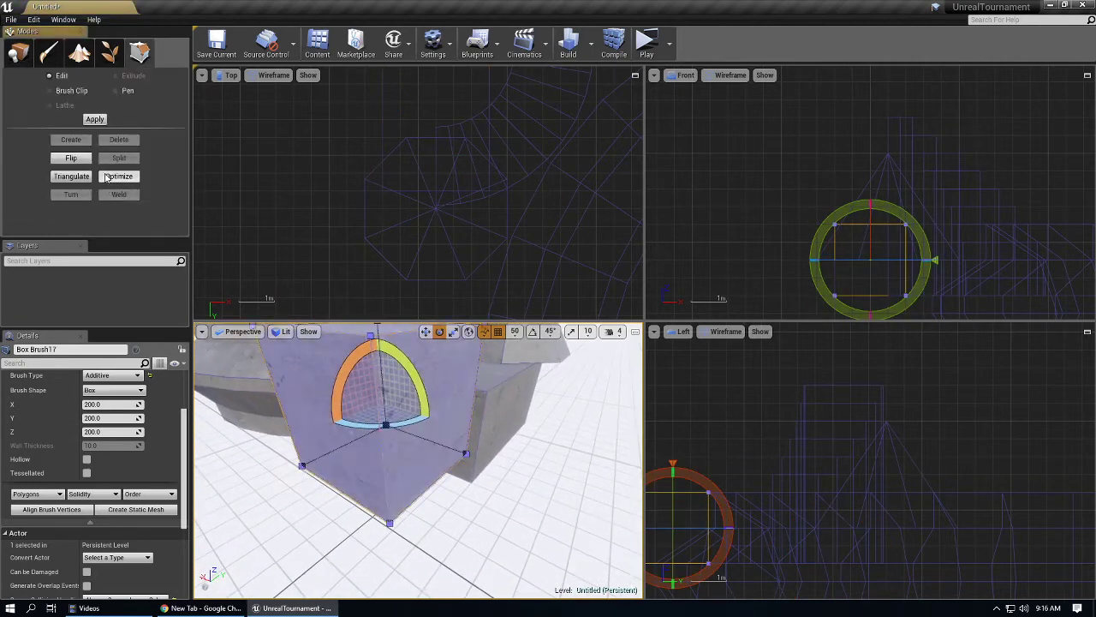
left_click(116, 180)
mouse_move(319, 340)
right_mouse_down()
mouse_move(359, 351)
mouse_move(319, 341)
right_mouse_up()
left_click(352, 374)
left_click(388, 441)
right_click_drag(388, 441, 373, 458)
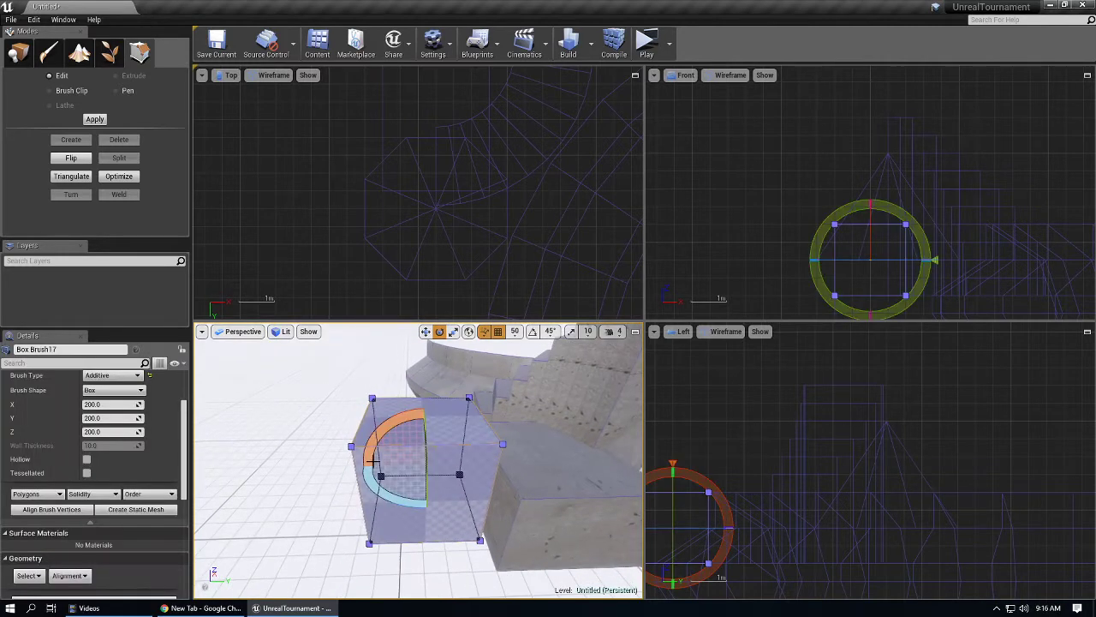
Switch to the move tool and review the surface selection options for the new box brush.
key("space")
right_click_drag(334, 494, 227, 485)
scroll(126, 453, "down", 3)
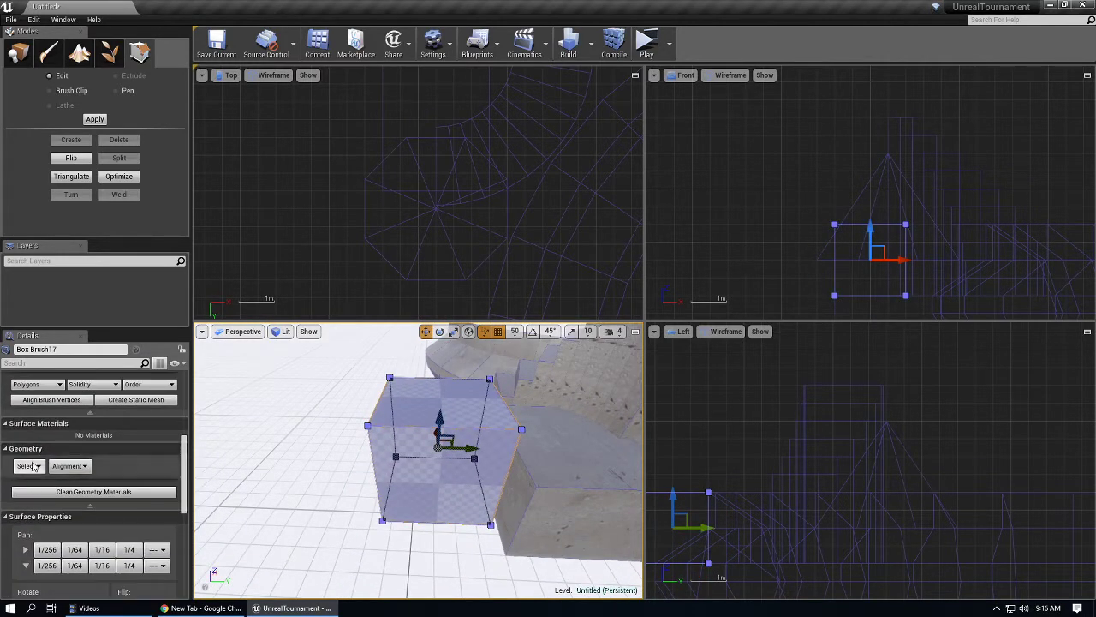
scroll(37, 465, "up", 2)
scroll(36, 454, "down", 3)
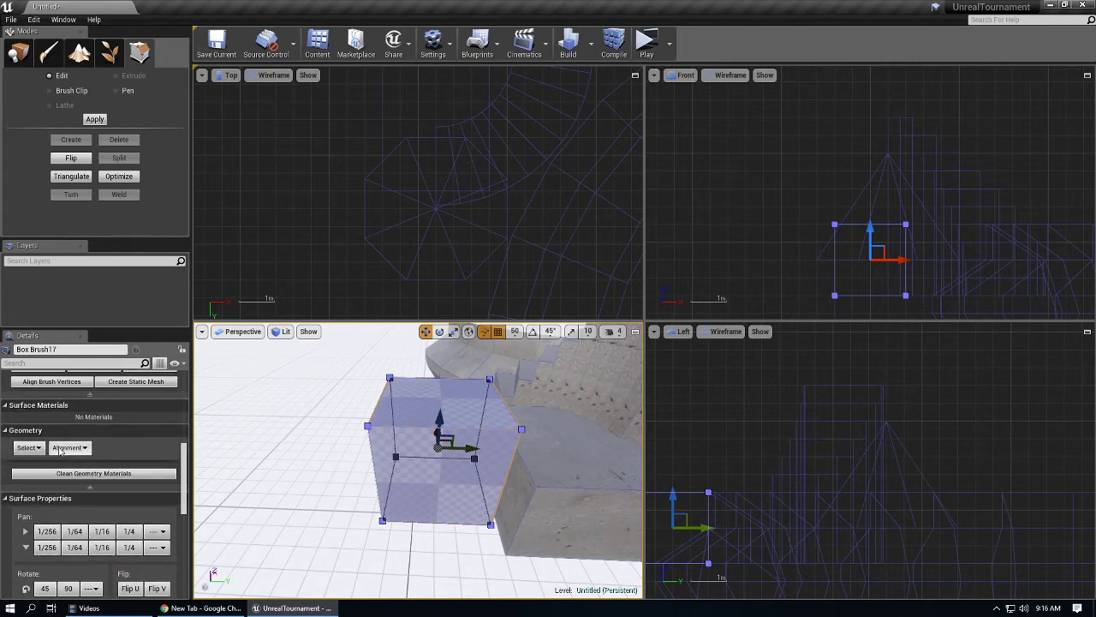
left_click(28, 448)
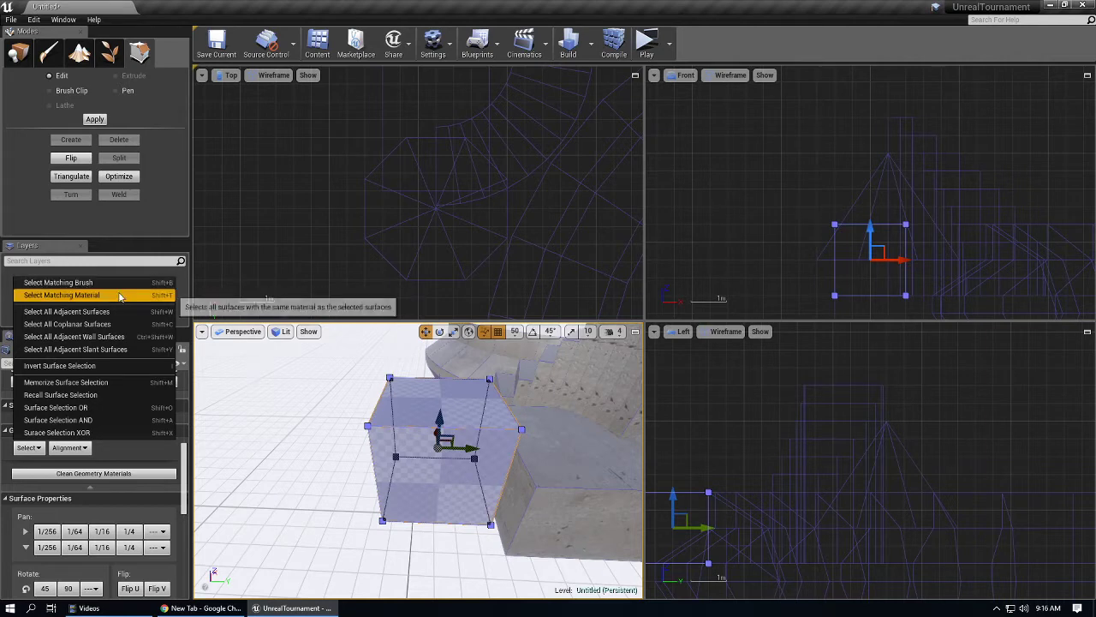
mouse_move(390, 422)
right_mouse_down()
mouse_move(437, 416)
mouse_move(446, 402)
right_mouse_up()
Select all surfaces that share the material of the concrete box's top face, and switch the selection to the new box brush.
left_click(469, 449)
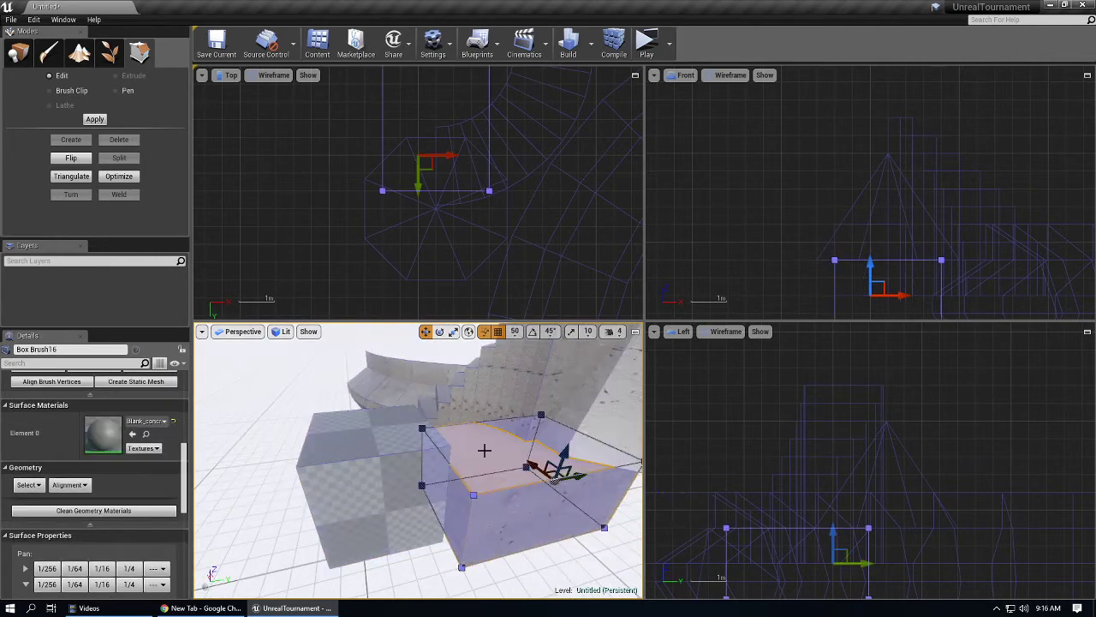
left_click(481, 451)
left_click(29, 484)
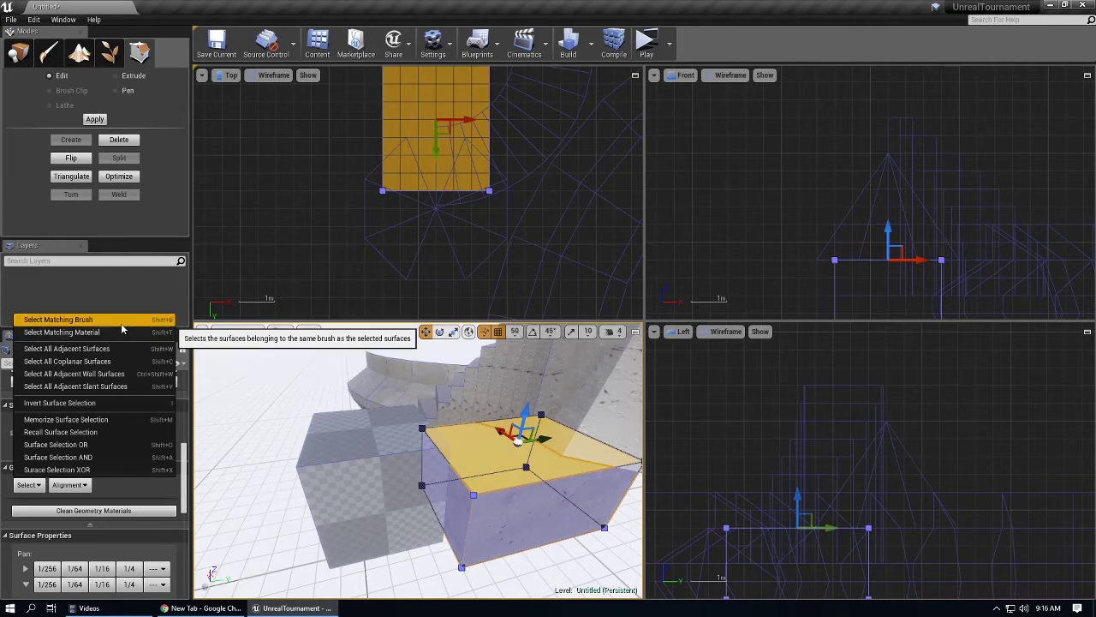
left_click(62, 333)
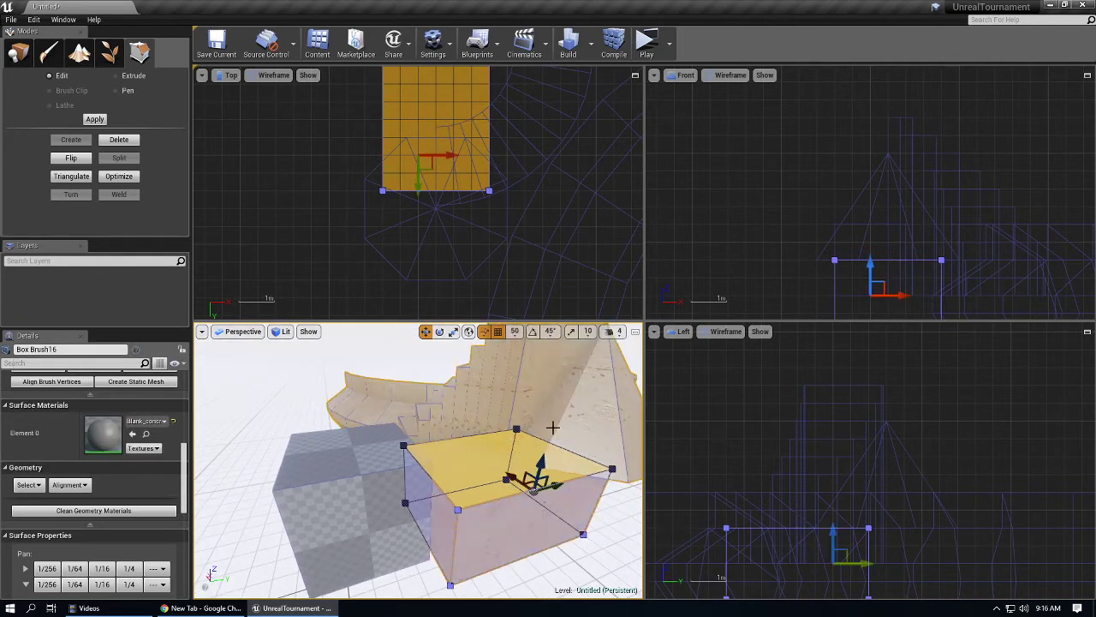
left_click(27, 484)
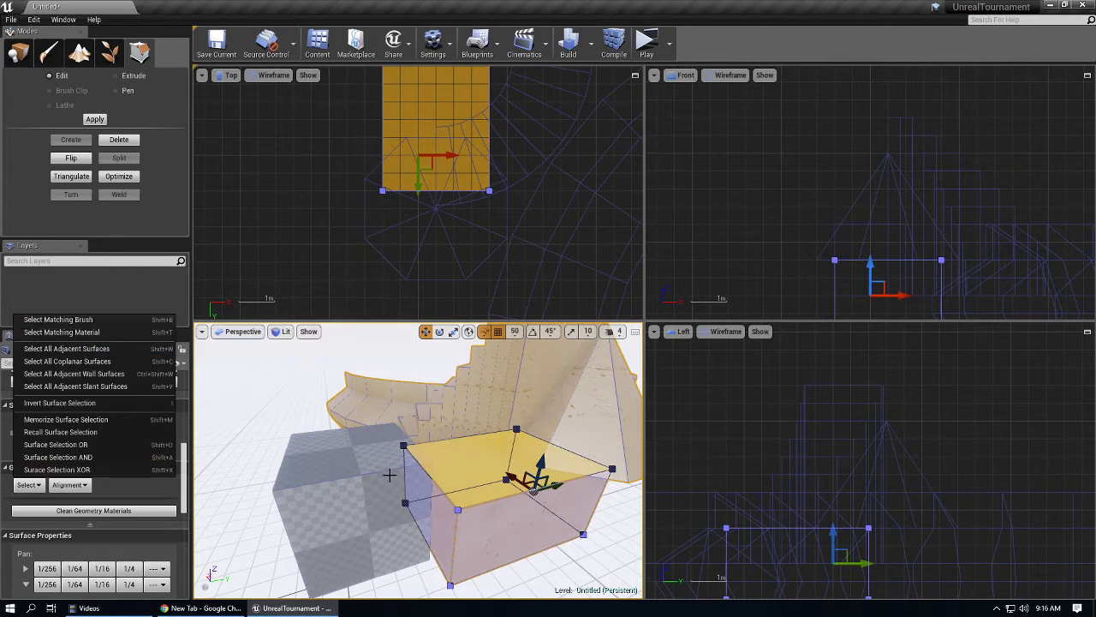
left_click(352, 449)
right_click_drag(372, 455, 379, 451)
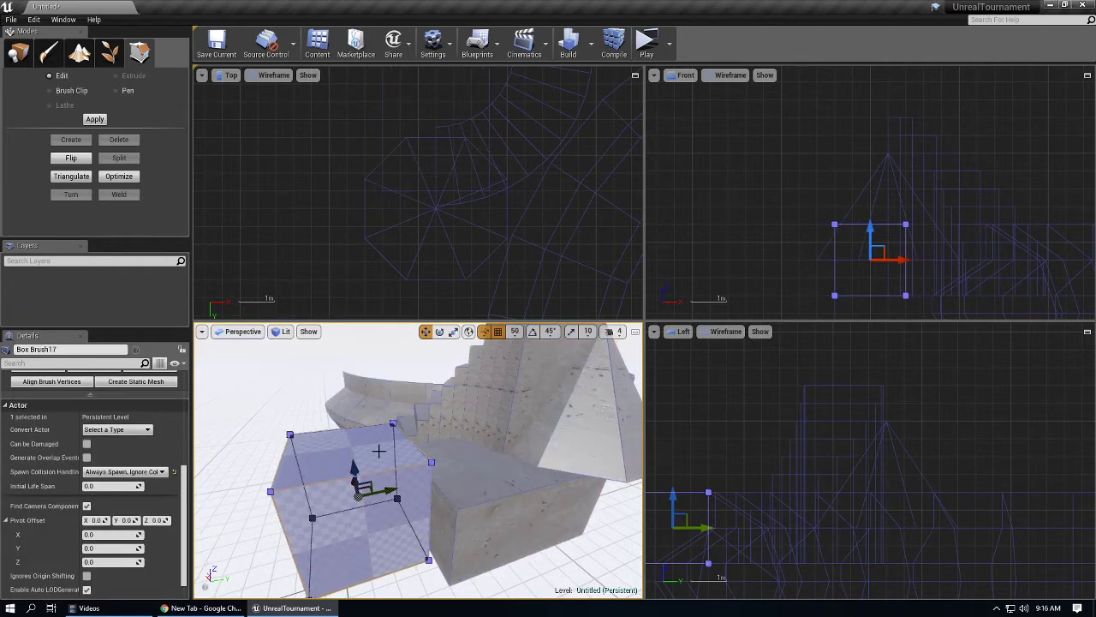
Select the concrete box's surfaces, review the surface selection options, and align the surfaces with the default alignment.
left_click(473, 478)
left_click(28, 484)
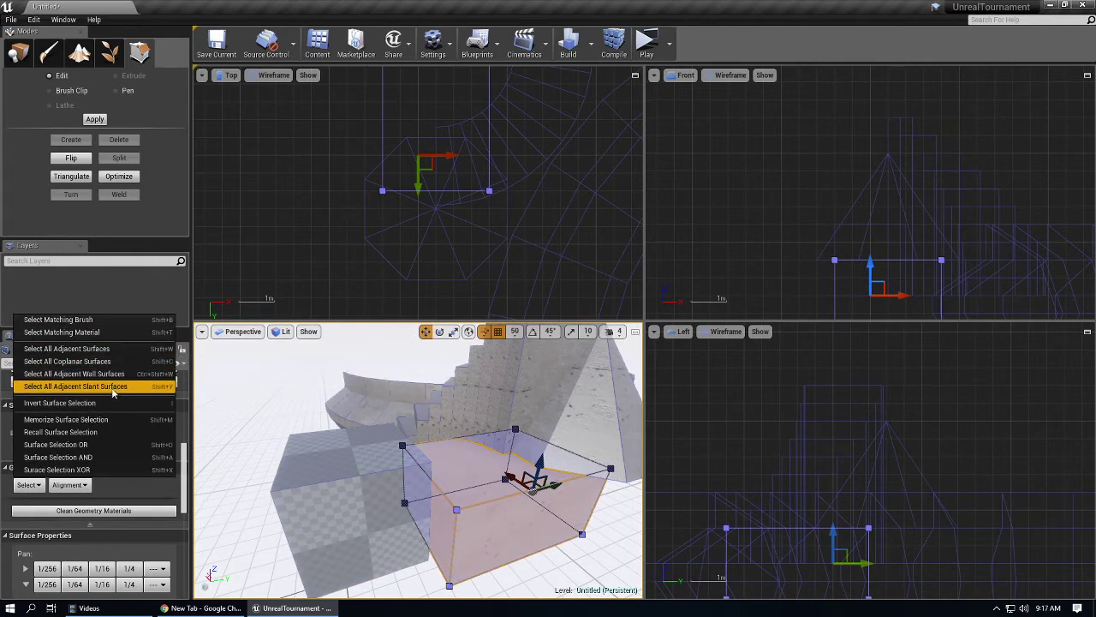
left_click(85, 485)
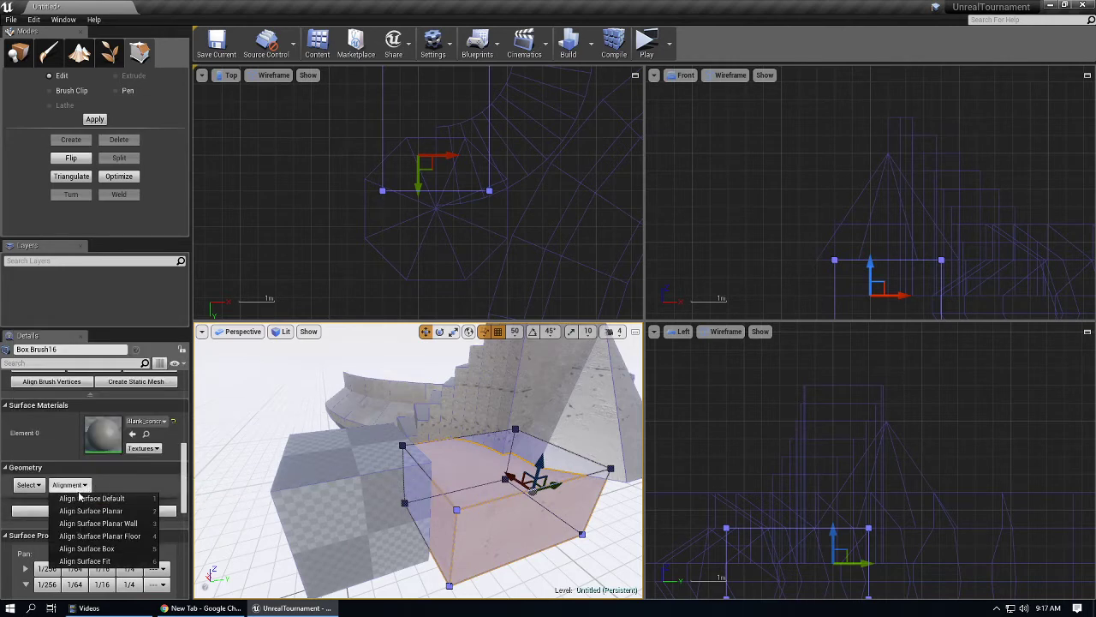
left_click(87, 500)
mouse_move(257, 480)
right_mouse_down()
mouse_move(291, 501)
mouse_move(265, 475)
right_mouse_up()
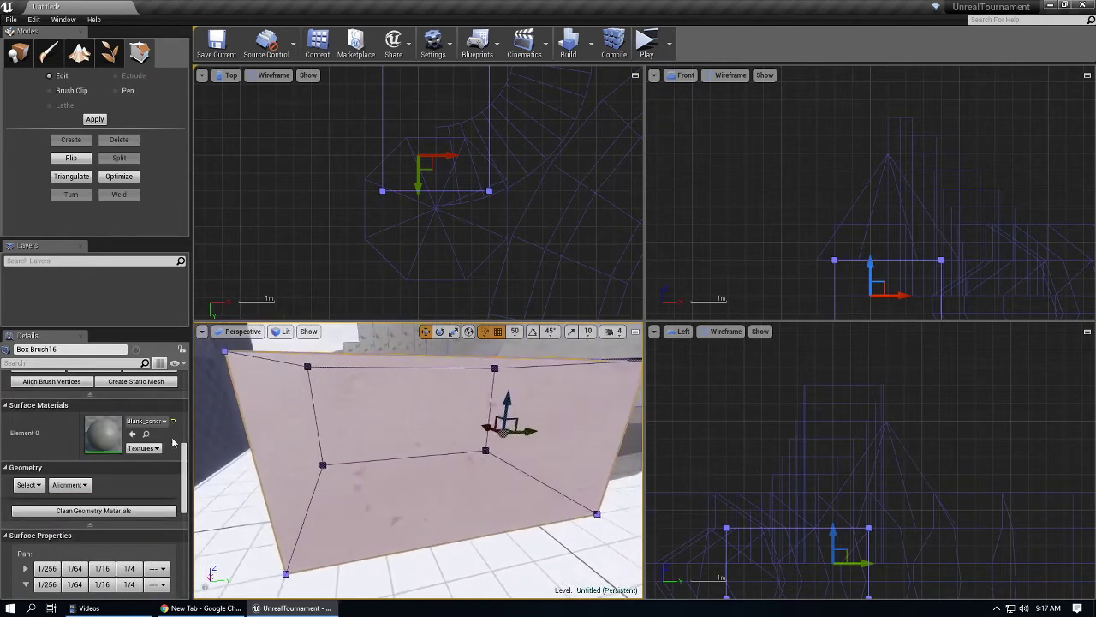
Apply a surface alignment option to the selected surfaces of the concrete box brush.
left_click(69, 485)
left_click(86, 511)
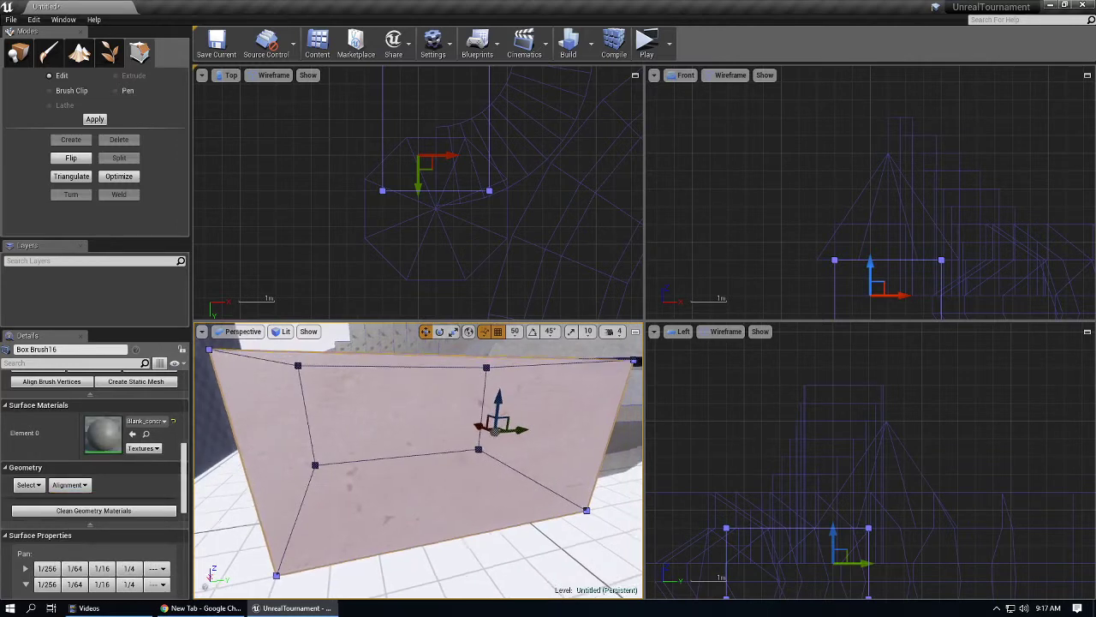
right_click_drag(264, 397, 269, 419)
Switch to placement mode, list the geometry brushes, and try to place a cylinder brush beside the curved stair.
left_click(21, 56)
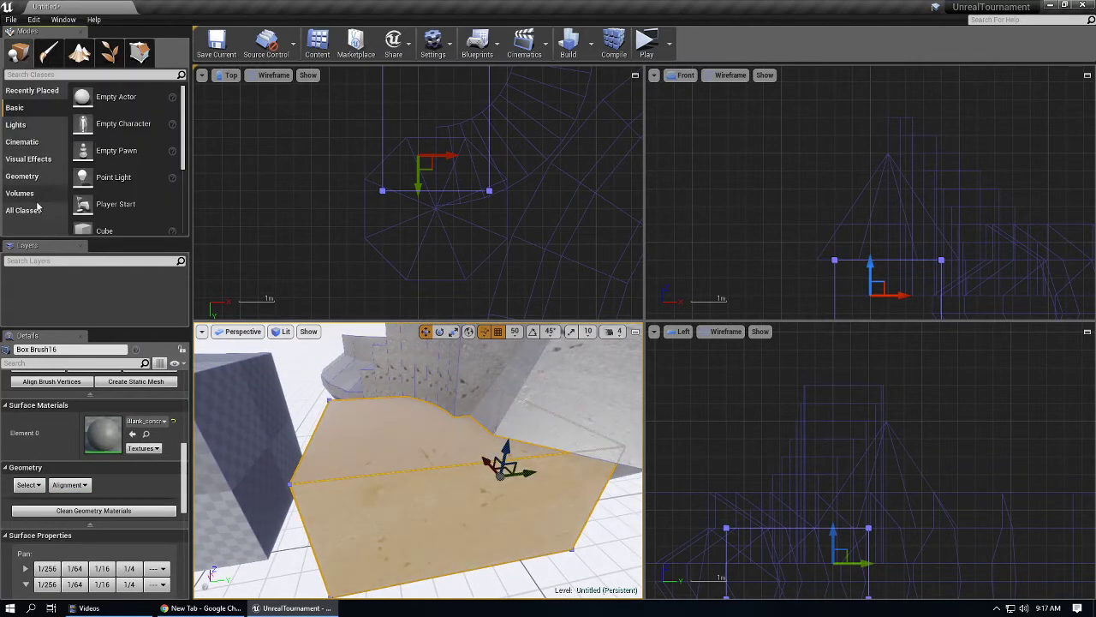
left_click(22, 176)
left_click_drag(107, 144, 427, 422)
mouse_move(359, 469)
right_mouse_down()
mouse_move(381, 419)
mouse_move(358, 470)
right_mouse_up()
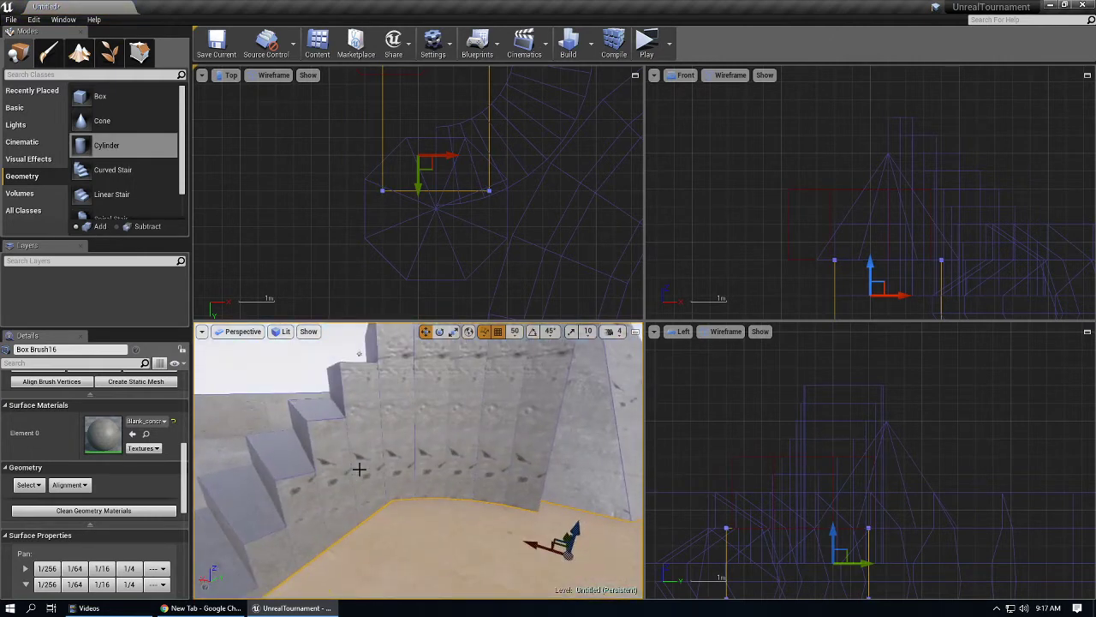
Select the curved stair brush's surfaces, apply a surface alignment to them, inspect the stair, and clear the selection.
left_click(392, 419)
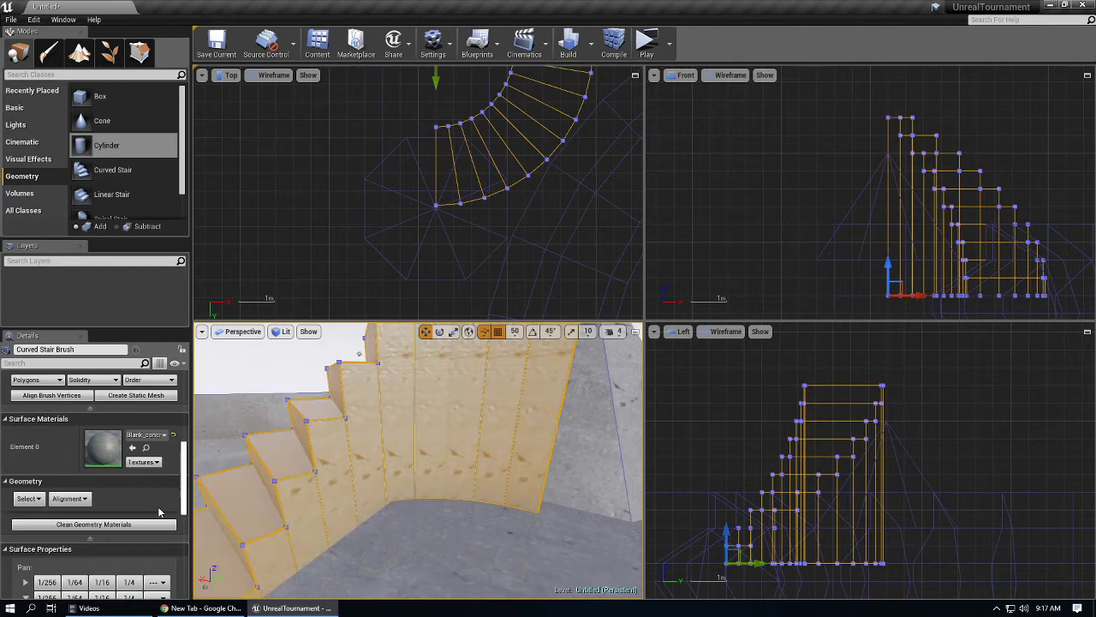
left_click(82, 501)
left_click(111, 526)
right_click_drag(368, 456, 388, 426)
right_click_drag(329, 404, 291, 454)
mouse_move(257, 546)
right_mouse_down()
mouse_move(257, 463)
mouse_move(265, 583)
right_mouse_up()
key("Escape")
mouse_move(349, 458)
right_mouse_down()
mouse_move(349, 480)
mouse_move(350, 457)
right_mouse_up()
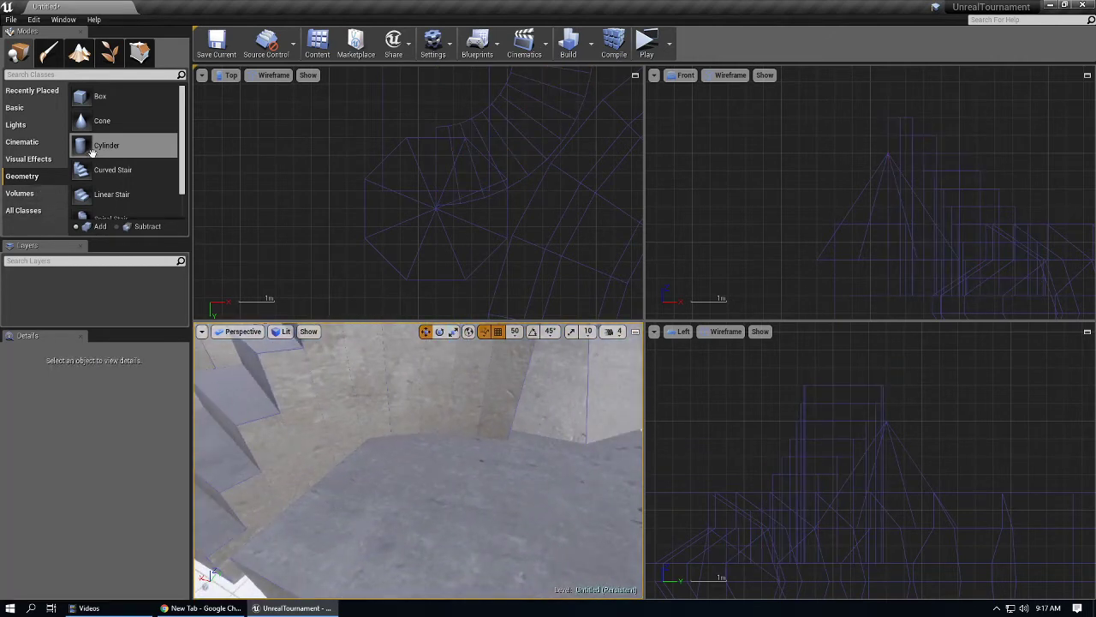
Select the checkered box brush and clean its geometry materials.
mouse_move(366, 369)
right_mouse_down()
mouse_move(420, 386)
mouse_move(453, 507)
mouse_move(385, 480)
mouse_move(325, 496)
right_mouse_up()
left_click(452, 507)
scroll(118, 521, "down", 2)
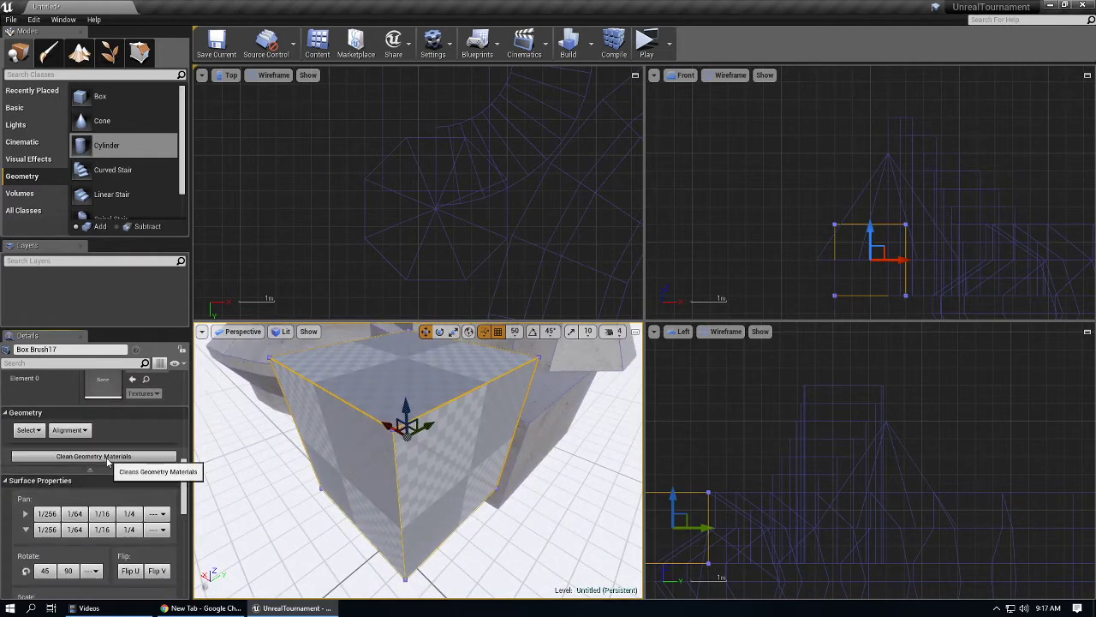
left_click(118, 456)
left_click(675, 331)
Select the curved stair brush's surfaces in geometry editing mode.
mouse_move(359, 467)
right_mouse_down()
mouse_move(265, 394)
mouse_move(342, 484)
mouse_move(360, 465)
mouse_move(454, 429)
right_mouse_up()
left_click(455, 428)
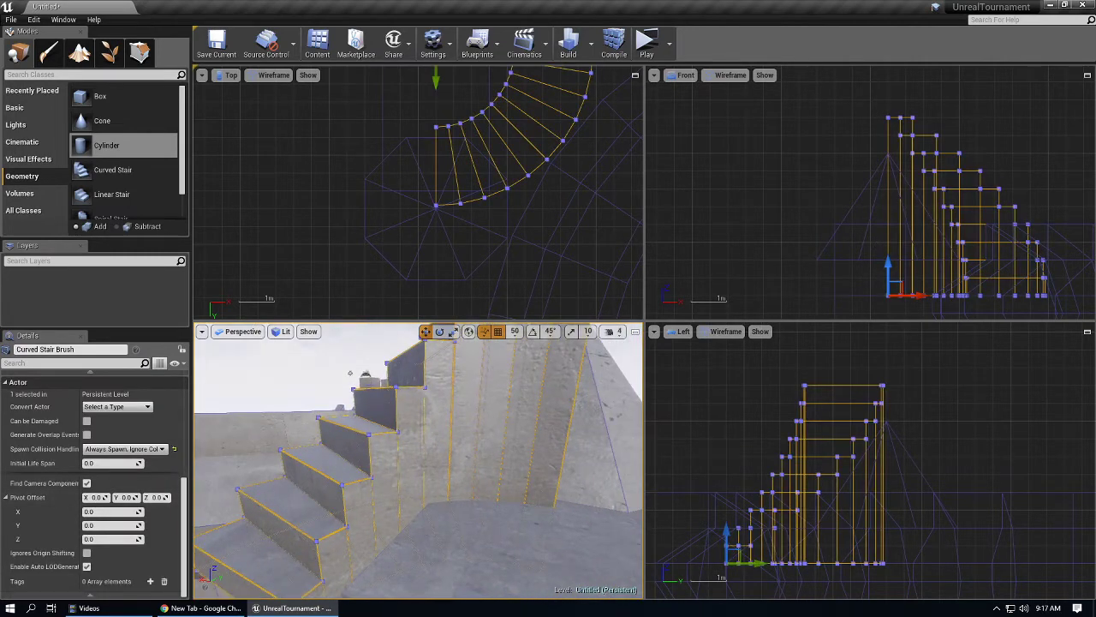
left_click(436, 436)
key("shift+5")
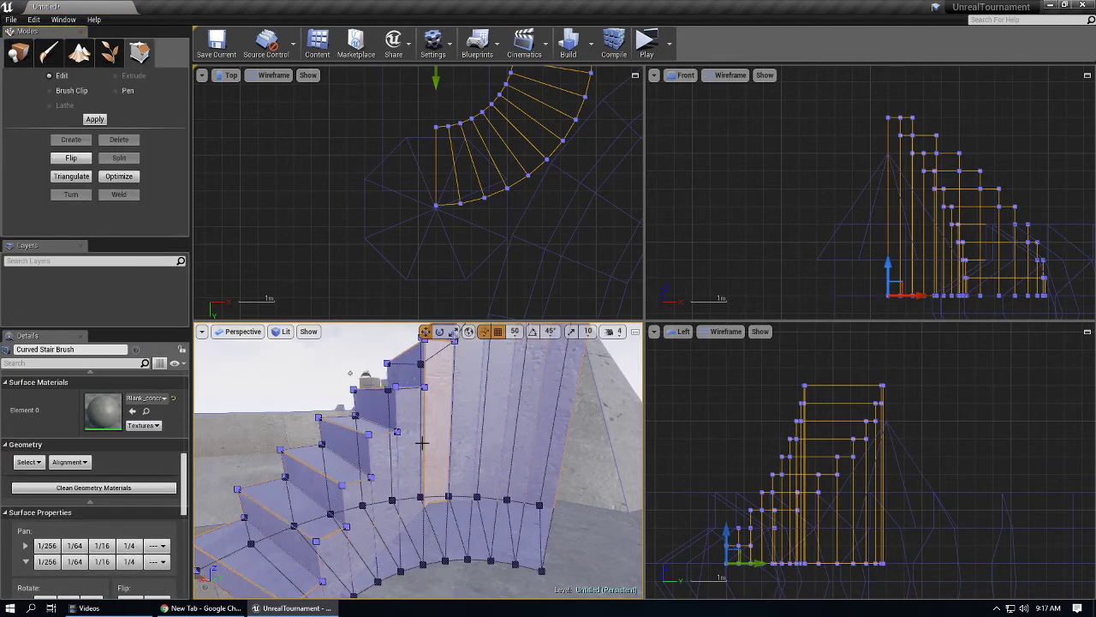
key("Escape")
left_click(436, 436)
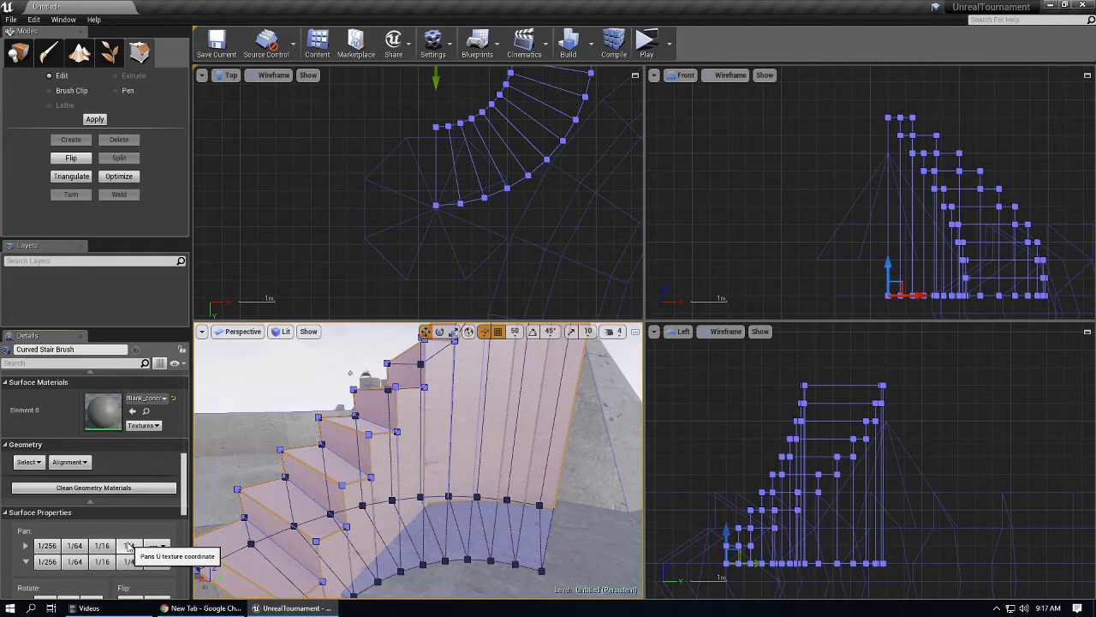
right_click_drag(365, 485, 377, 458)
key("w")
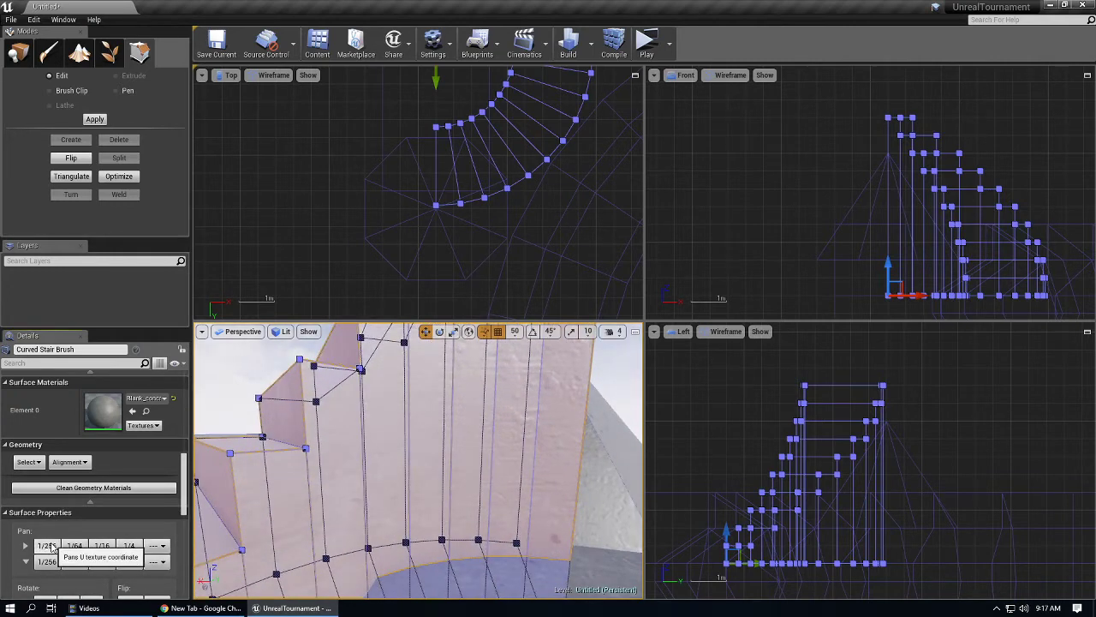
Pan the U texture coordinate of the curved stair's surfaces by 1/4 eight times and by 1/16 once.
right_click_drag(244, 481, 309, 465)
left_click(300, 474)
left_click(299, 474)
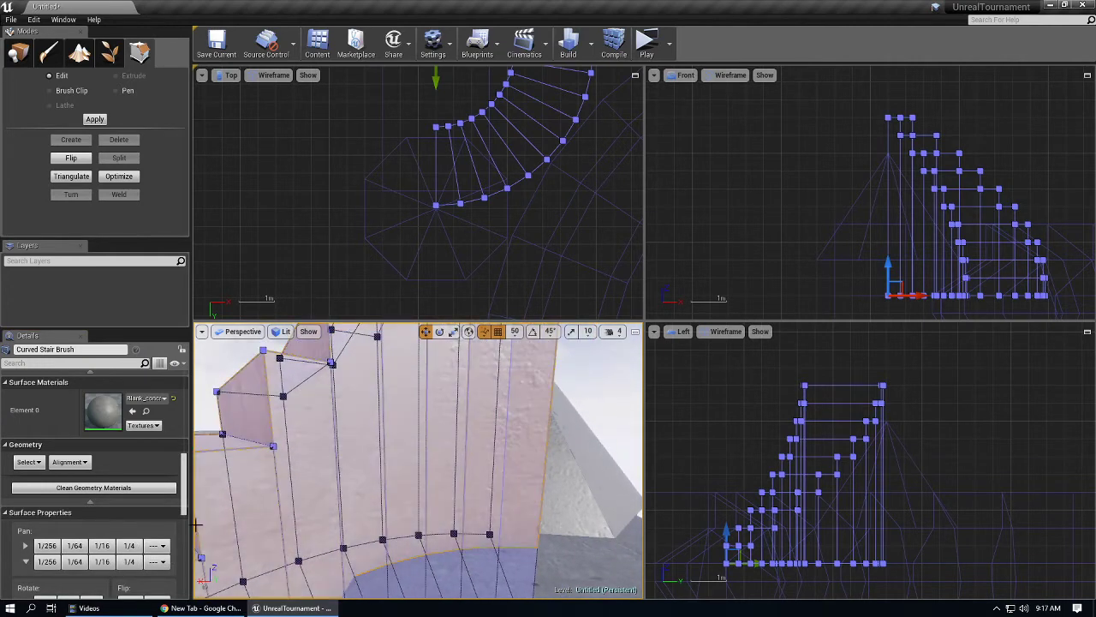
left_click(129, 547)
left_click(129, 547)
left_click(129, 547)
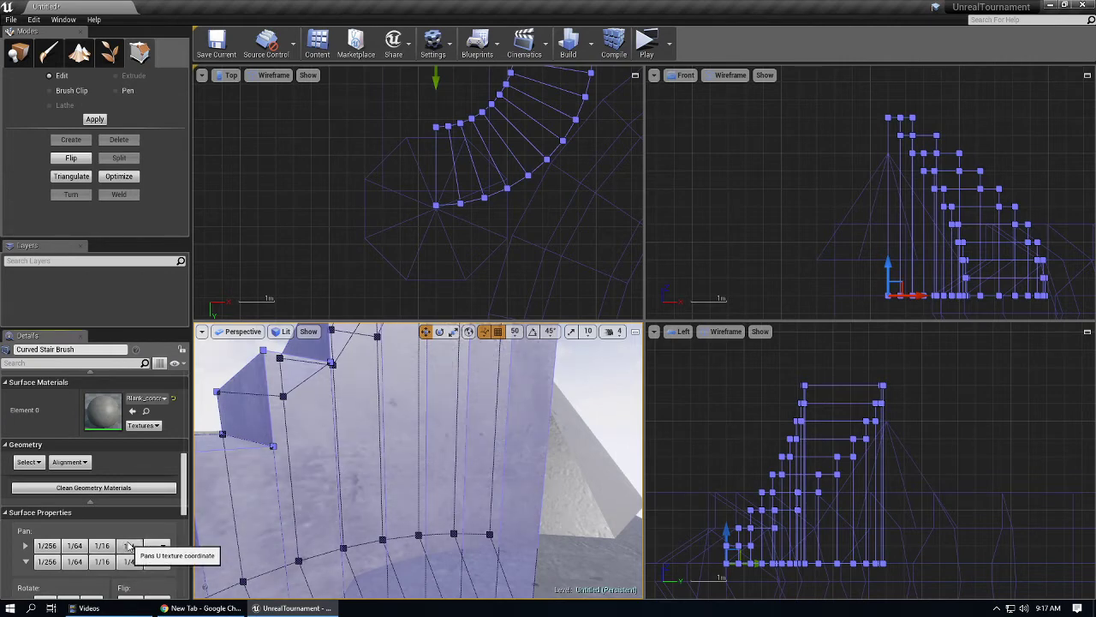
left_click(129, 547)
left_click(129, 546)
left_click(130, 547)
left_click(129, 546)
left_click(129, 546)
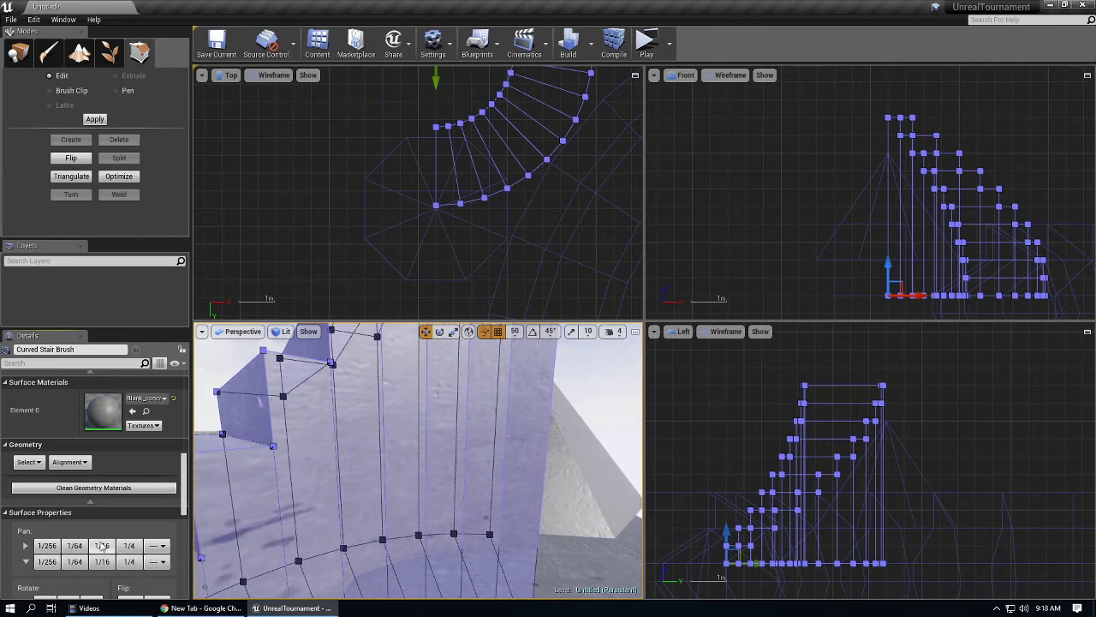
left_click(102, 547)
Rotate the texture on the curved stair's surfaces by 90 and by 45 degrees.
scroll(96, 537, "down", 2)
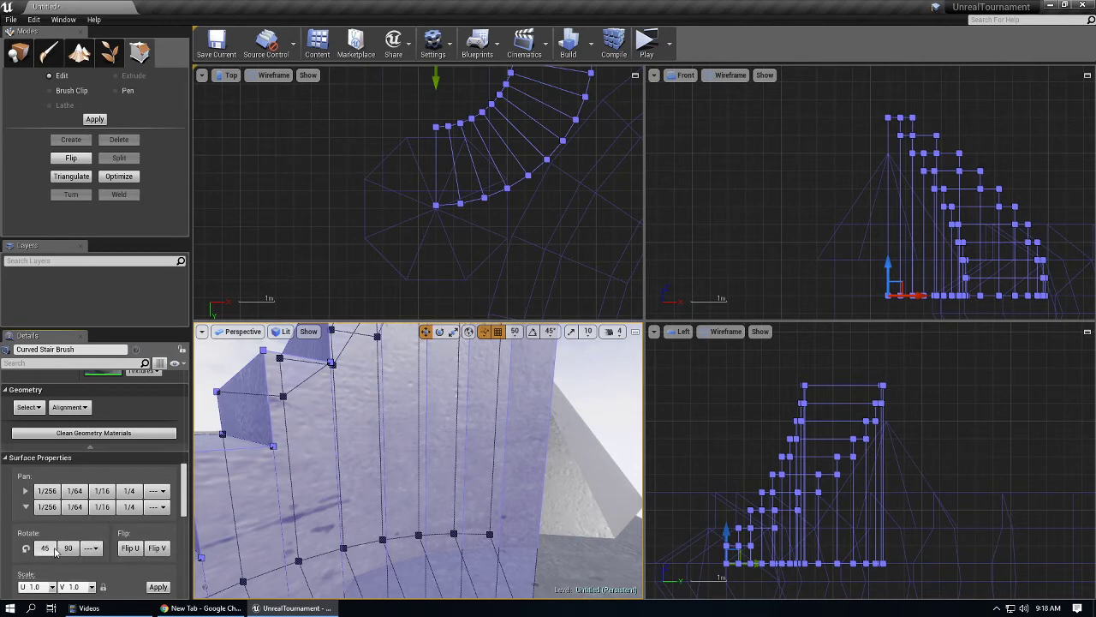
left_click(64, 549)
left_click(48, 549)
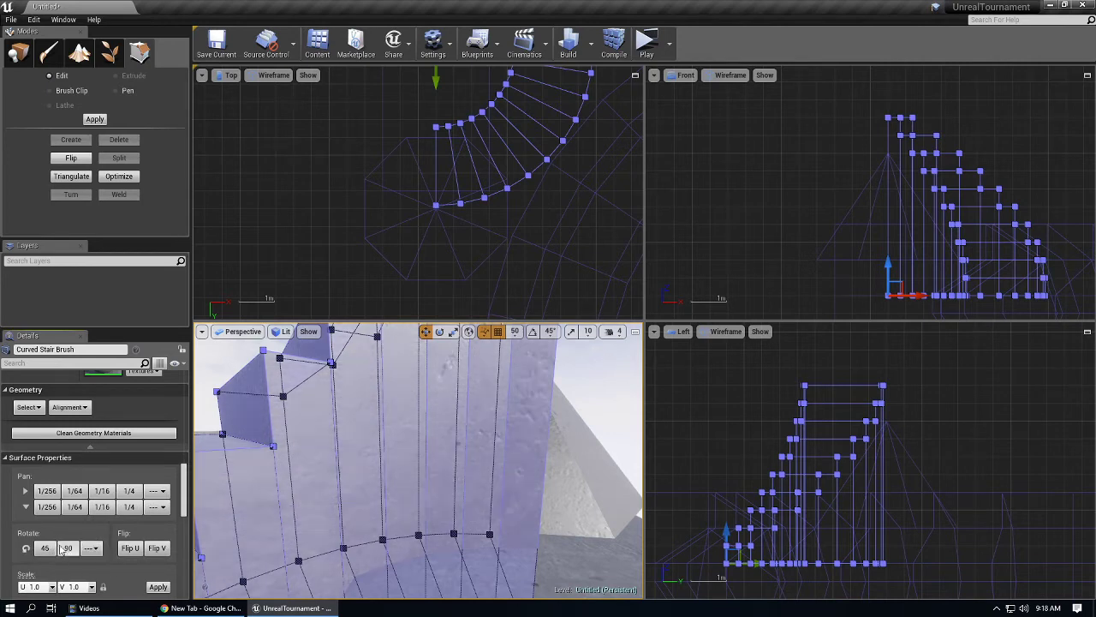
Try a texture scale of 0.1 on the curved stair's surfaces, and apply a U and V scale of 0.25.
scroll(64, 548, "down", 2)
left_click(46, 531)
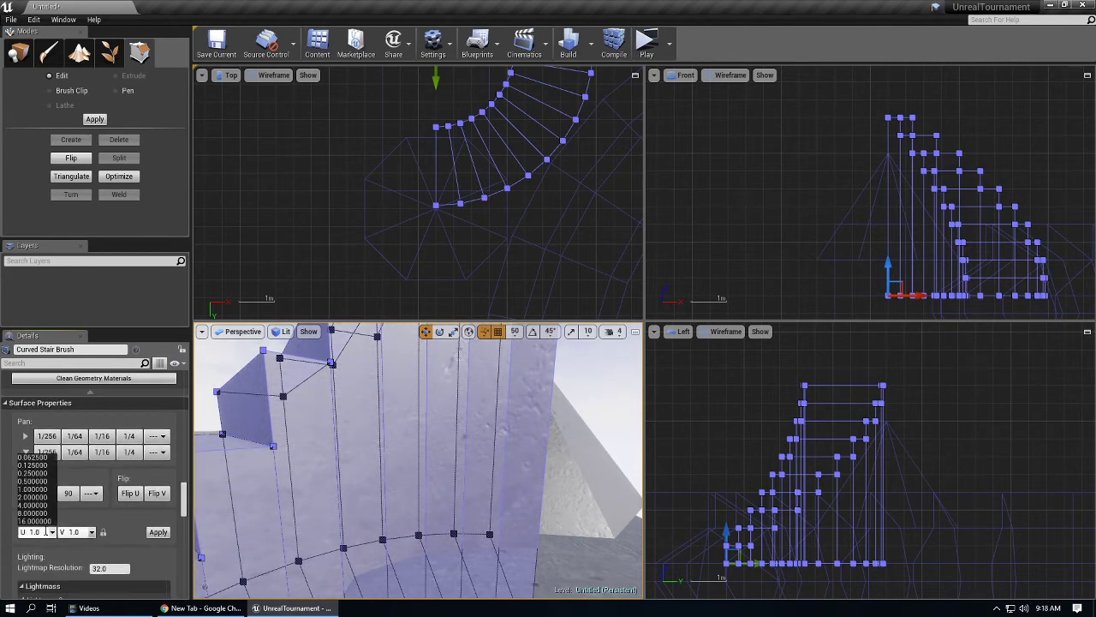
left_click(49, 533)
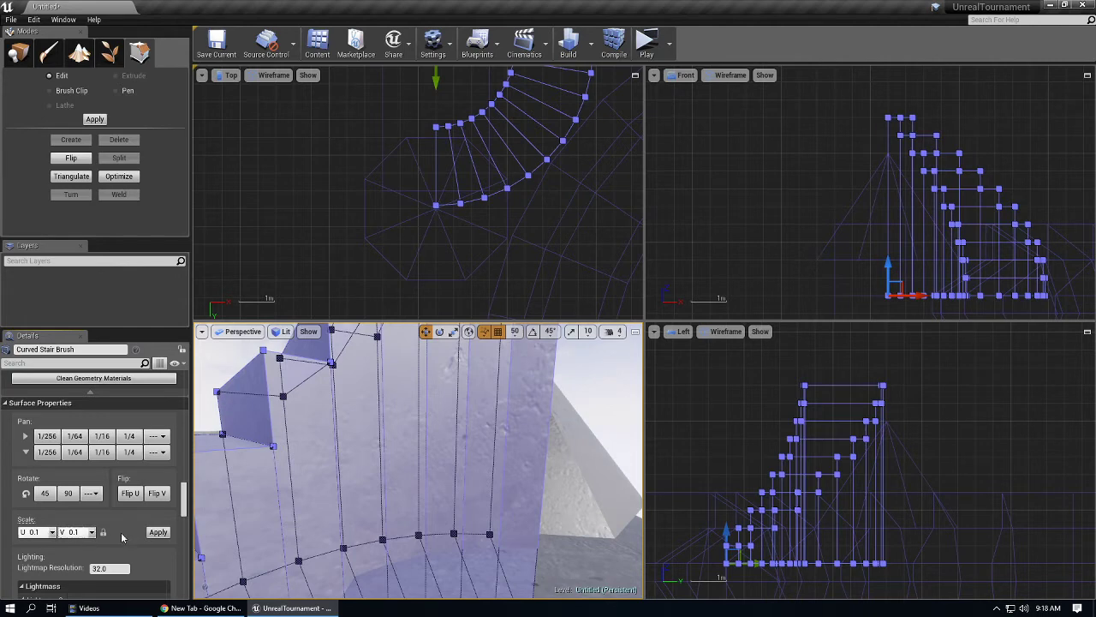
left_click(155, 535)
mouse_move(343, 480)
right_mouse_down()
mouse_move(377, 467)
mouse_move(342, 484)
right_mouse_up()
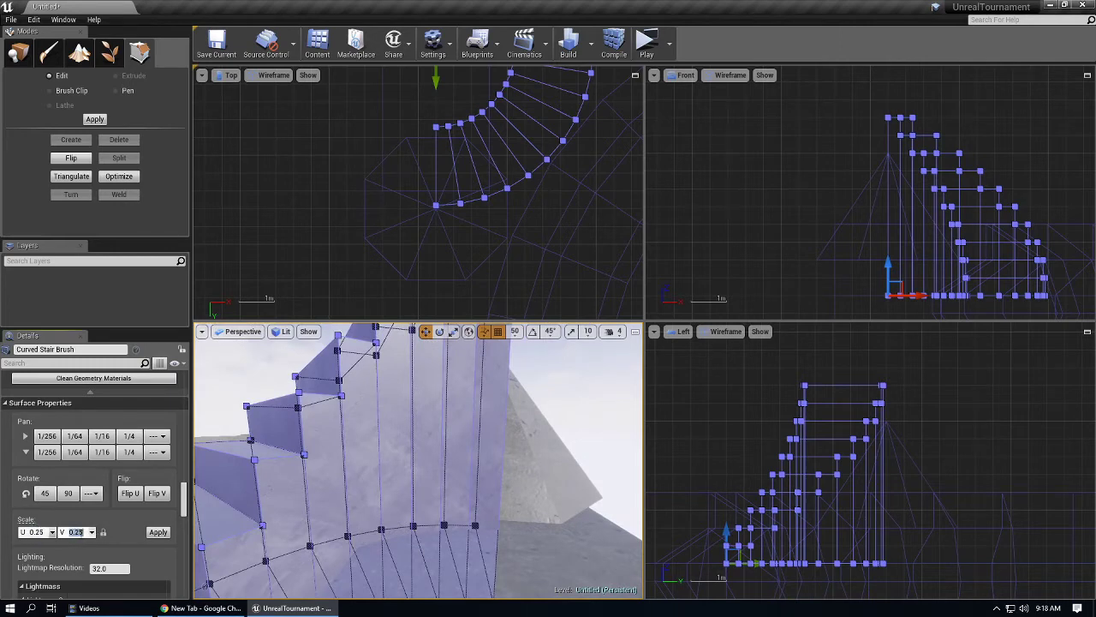
left_click(159, 532)
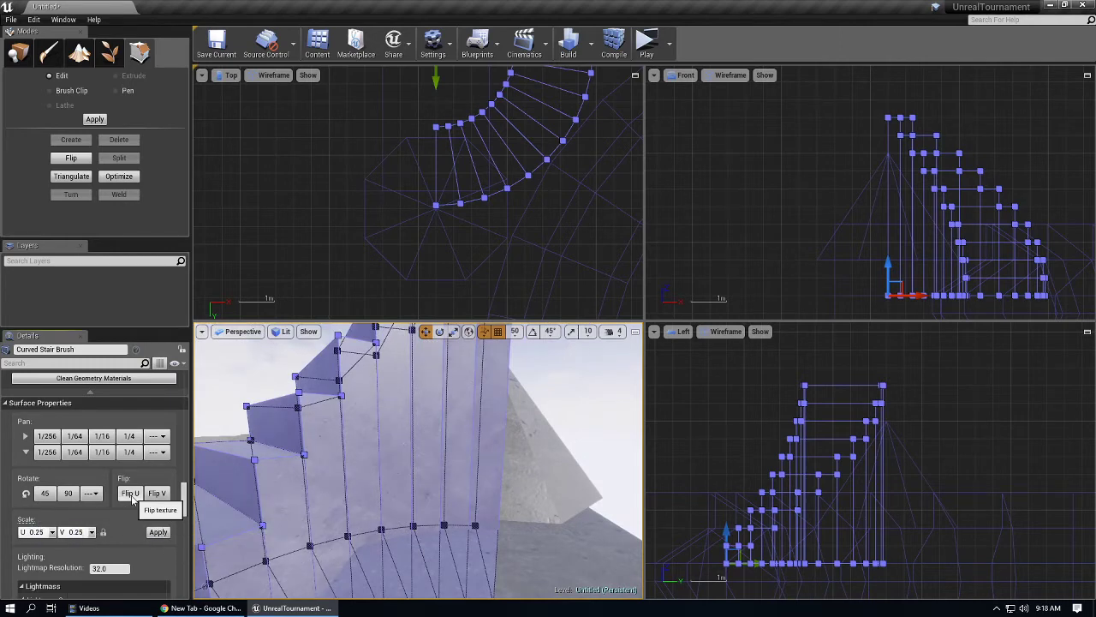
Flip the texture on the curved stair's surfaces along V.
left_click(157, 493)
left_click(143, 499)
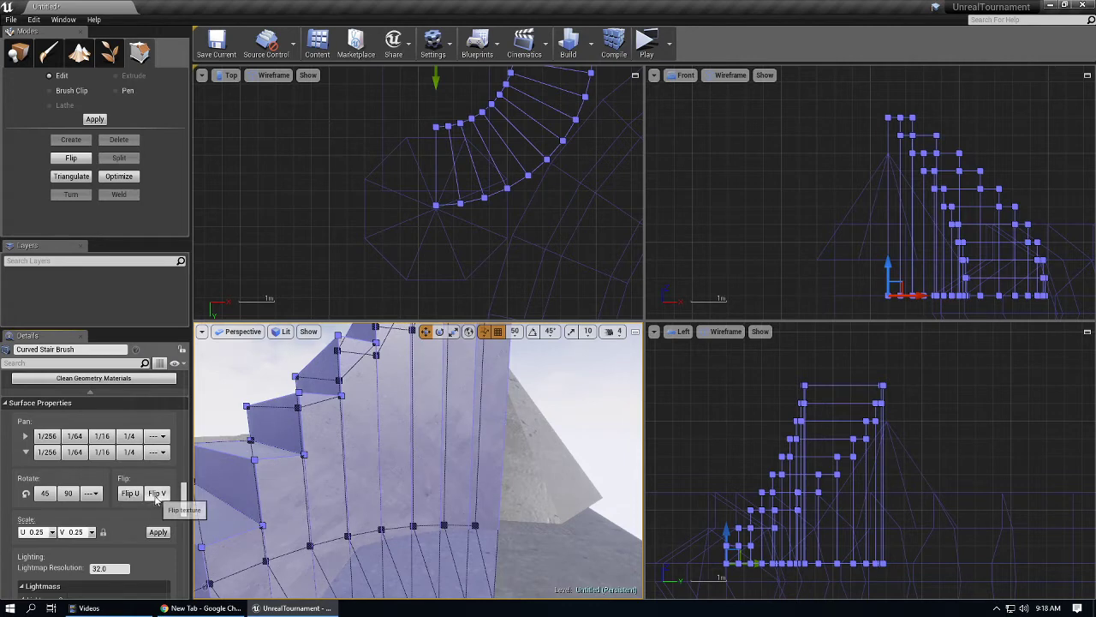
left_click(157, 497)
Set the lightmap resolution of the curved stair's surfaces to 8.
scroll(307, 457, "down", 5)
scroll(313, 454, "up", 5)
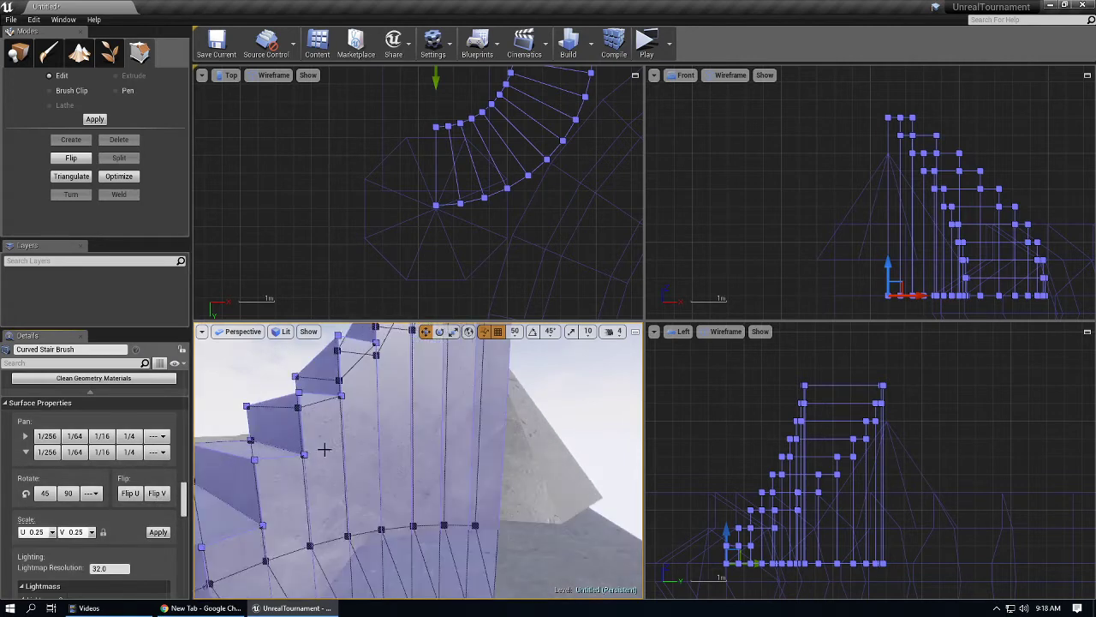
scroll(99, 497, "down", 1)
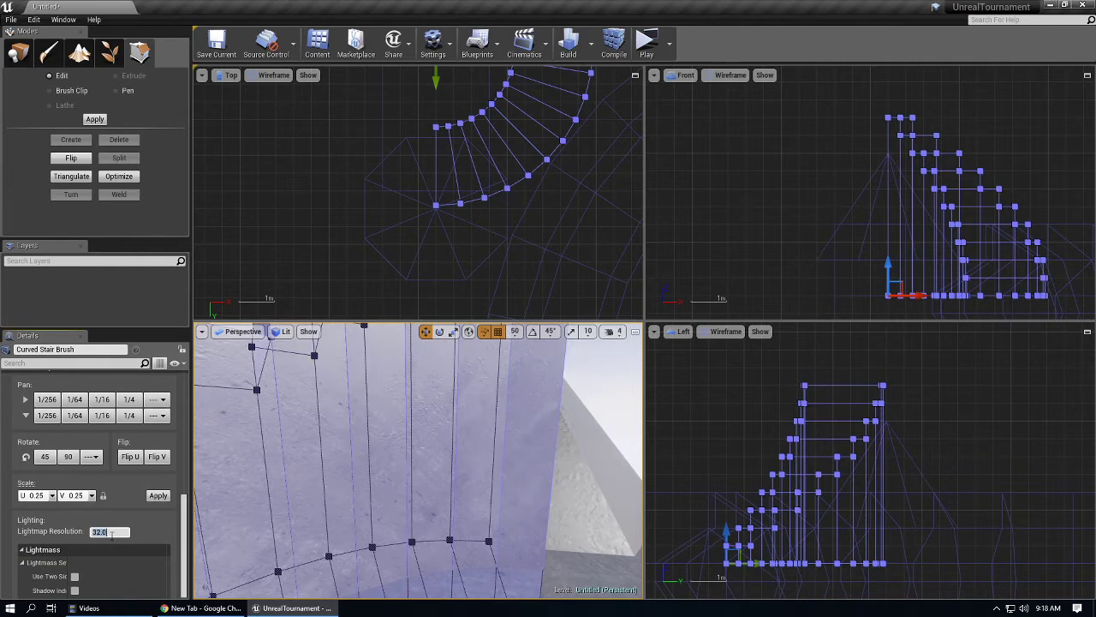
scroll(360, 495, "down", 5)
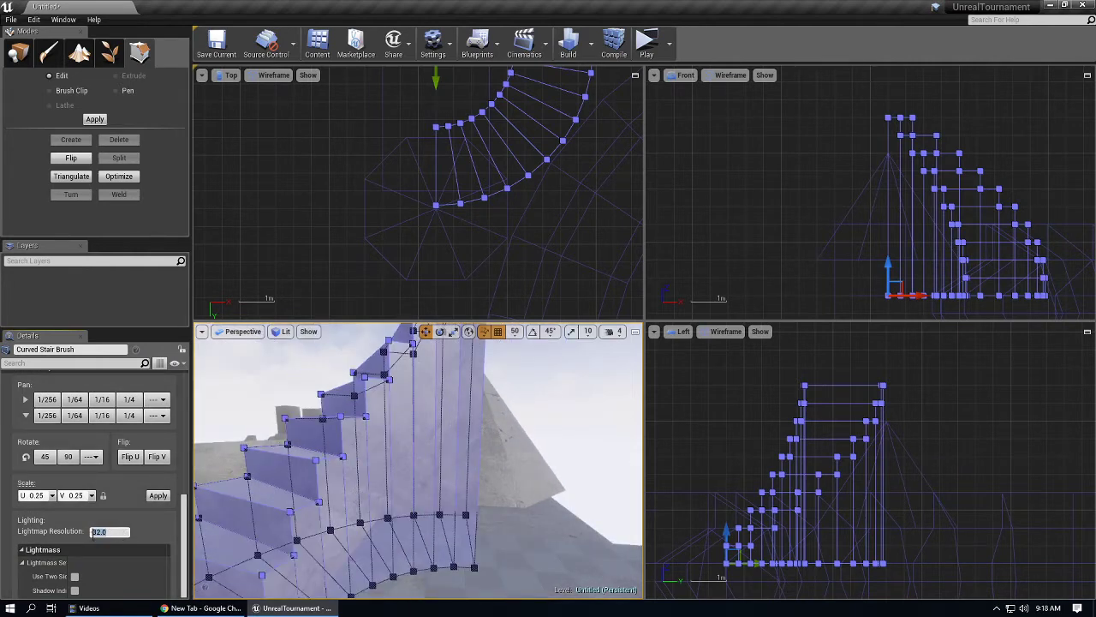
right_click_drag(390, 450, 416, 424)
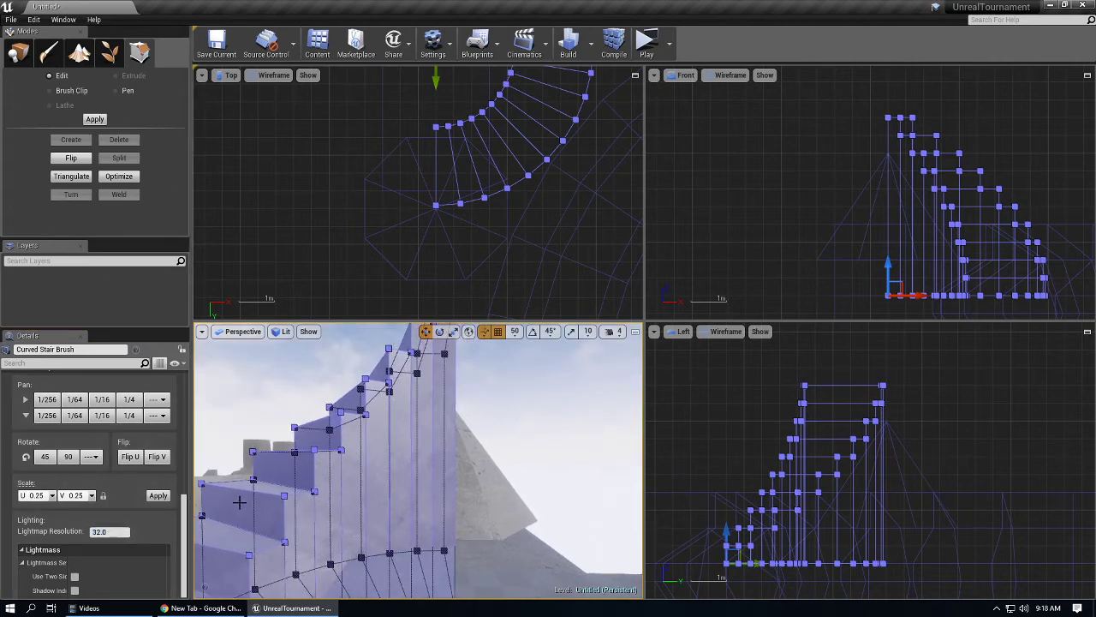
right_click_drag(337, 505, 353, 500)
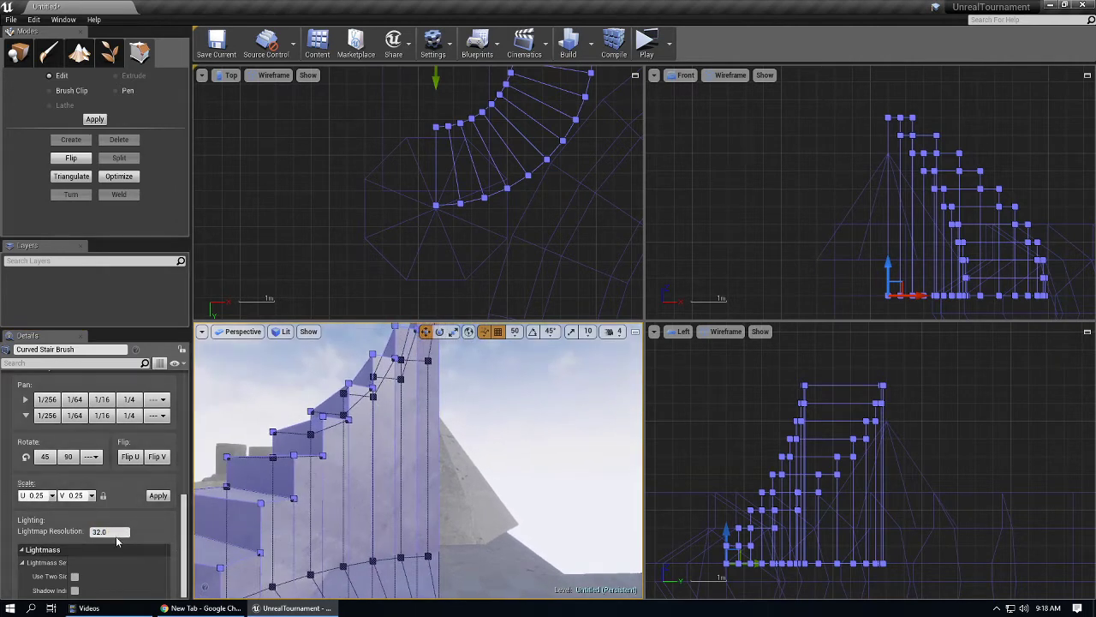
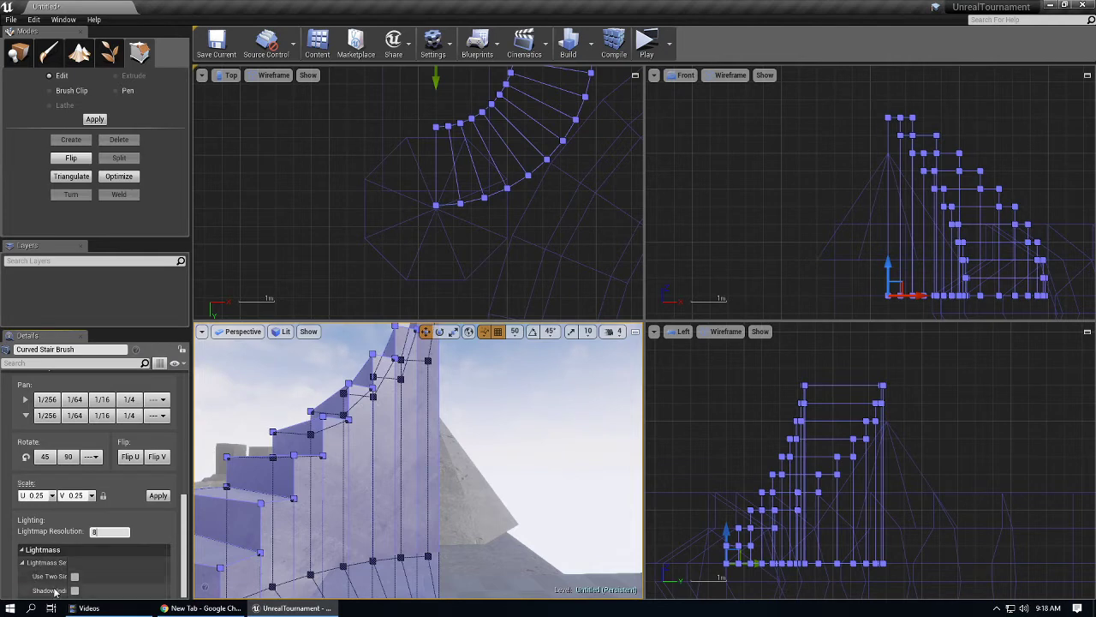
Select the checkered box brush and review its brush, surface and actor settings.
left_click_drag(183, 538, 235, 395)
mouse_move(274, 413)
right_mouse_down()
mouse_move(386, 463)
mouse_move(437, 466)
right_mouse_up()
left_click(302, 451)
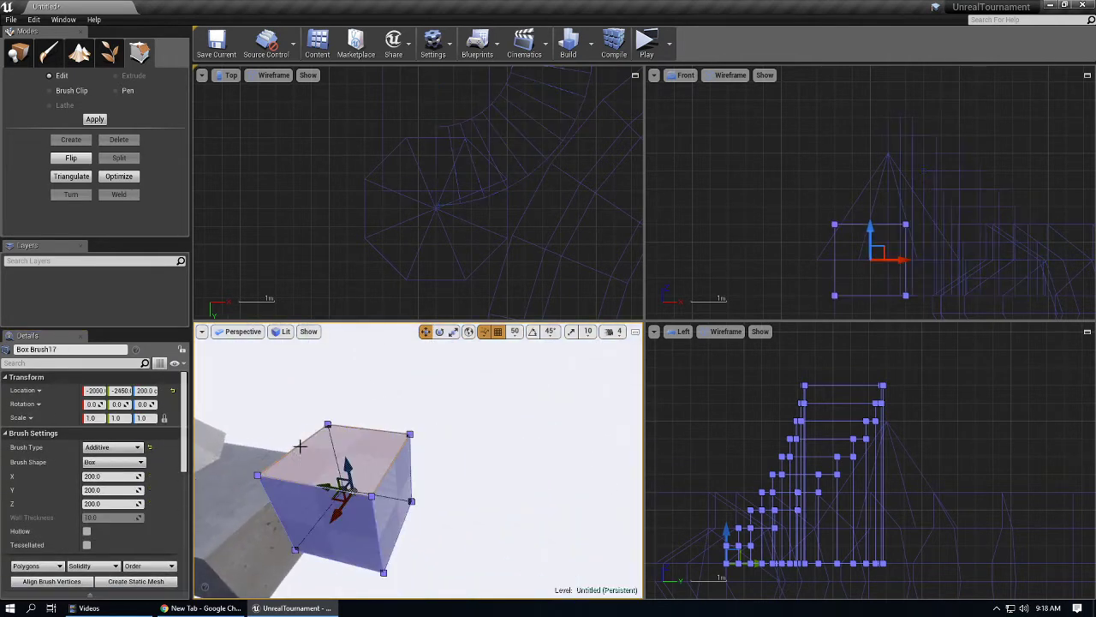
left_click_drag(184, 439, 183, 574)
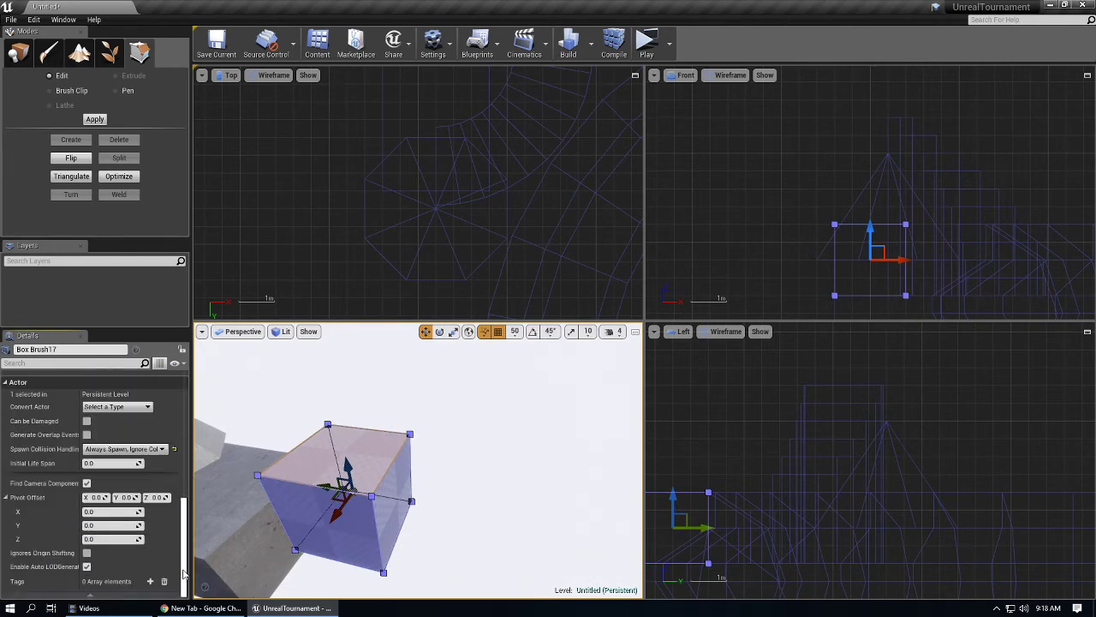
scroll(79, 463, "up", 2)
scroll(70, 449, "down", 2)
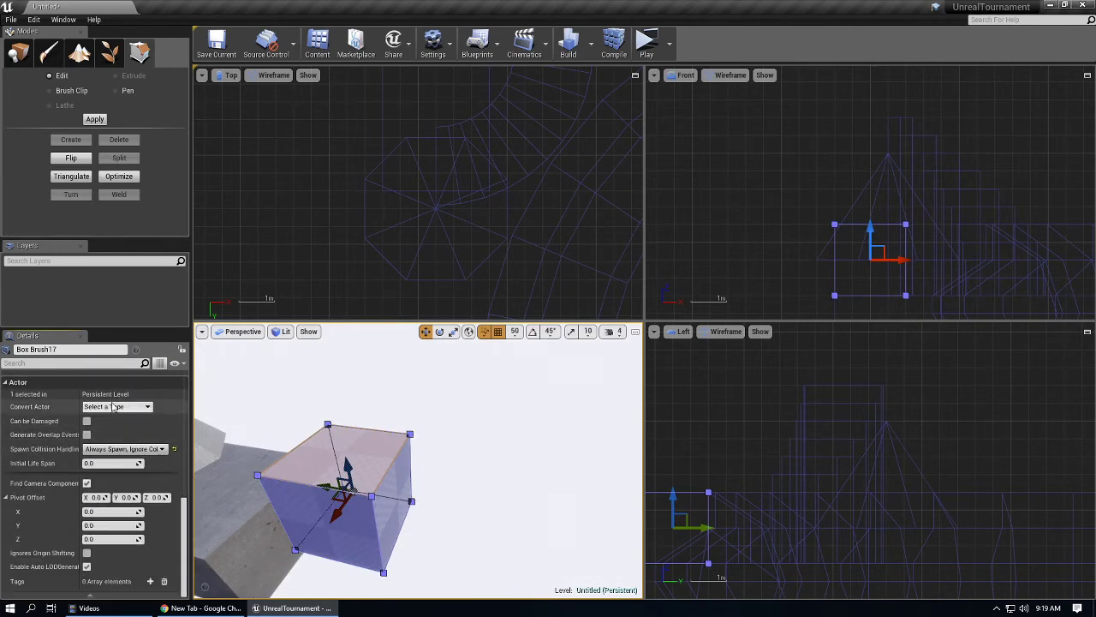
Bring the World Outliner window into view and select Box Brush10, Curved Stair Brush, Cone Brush, Light Source and Player Start in turn.
mouse_move(292, 0)
left_mouse_down()
mouse_move(301, 84)
mouse_move(324, 98)
left_mouse_up()
left_click(548, 256)
left_click(561, 358)
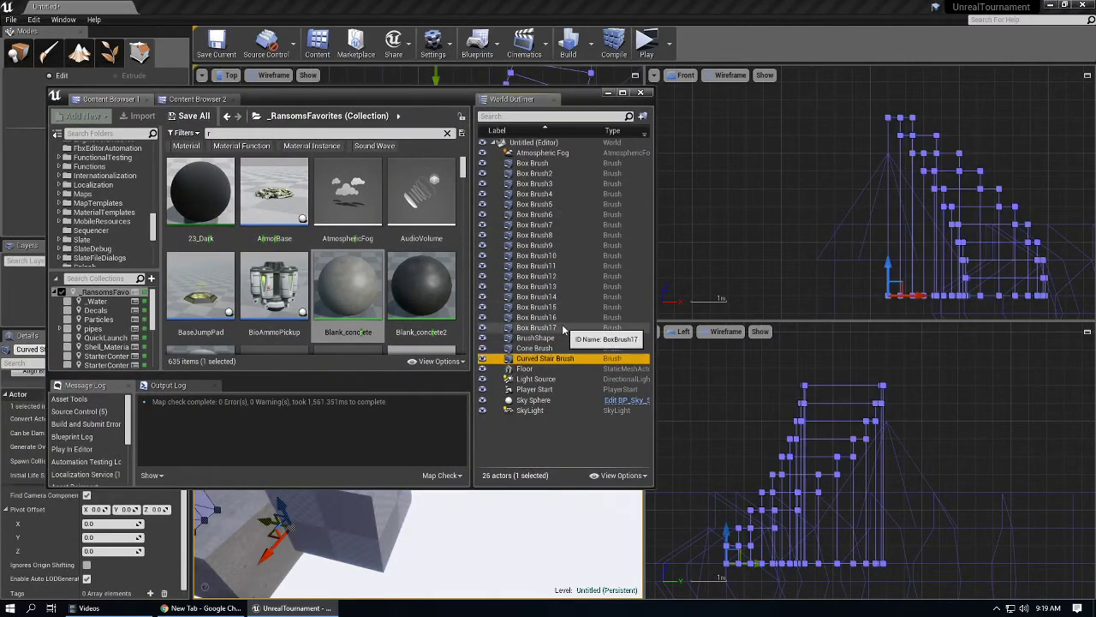
left_click(552, 347)
left_click(557, 379)
left_click(563, 390)
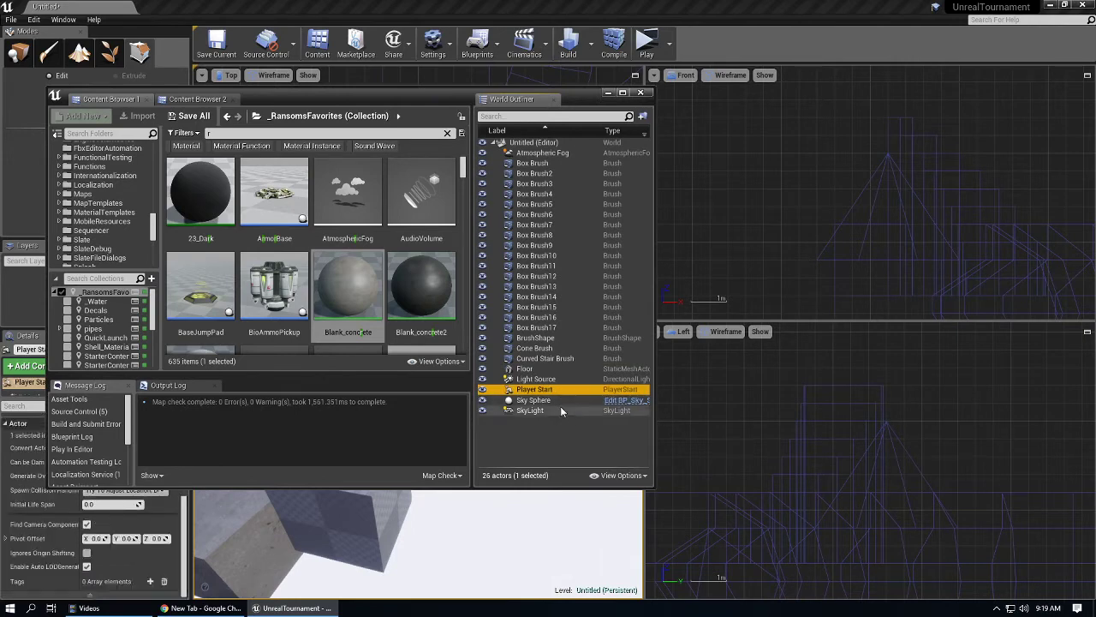
Select the SkyLight, Sky Sphere, several box brushes and Atmospheric Fog in turn, and move the World Outliner window out of view.
left_click(561, 410)
left_click(563, 401)
left_click(575, 308)
left_click(586, 255)
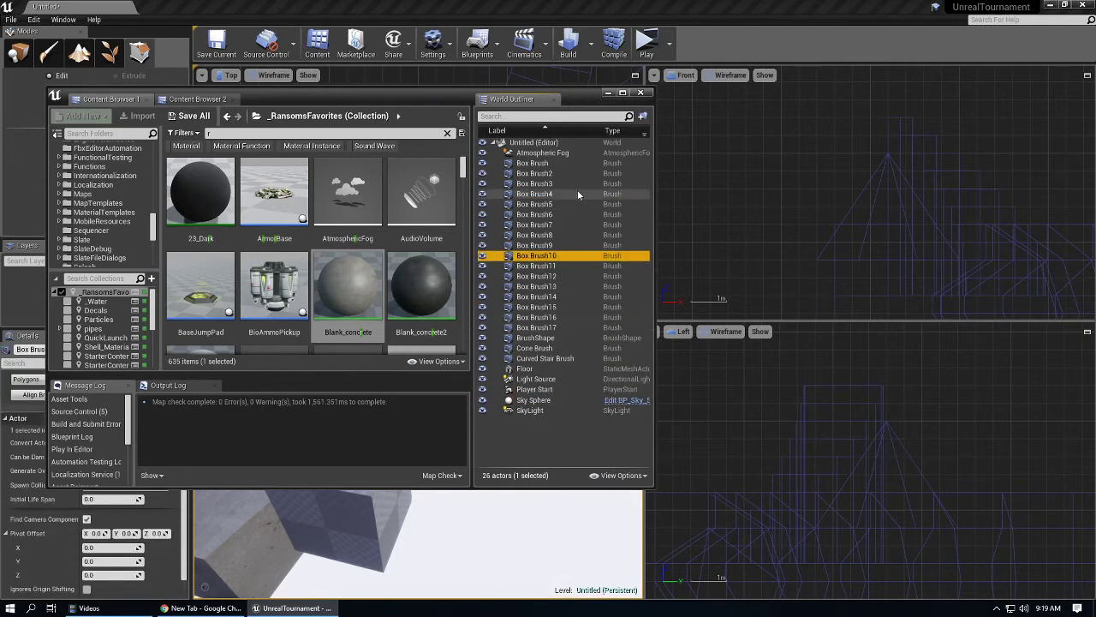
left_click(577, 190)
left_click(572, 152)
left_click_drag(443, 90, 304, 0)
Select the checkered box brush's front face, review its surface properties, and switch to placement mode.
left_click(347, 509)
scroll(145, 445, "down", 4)
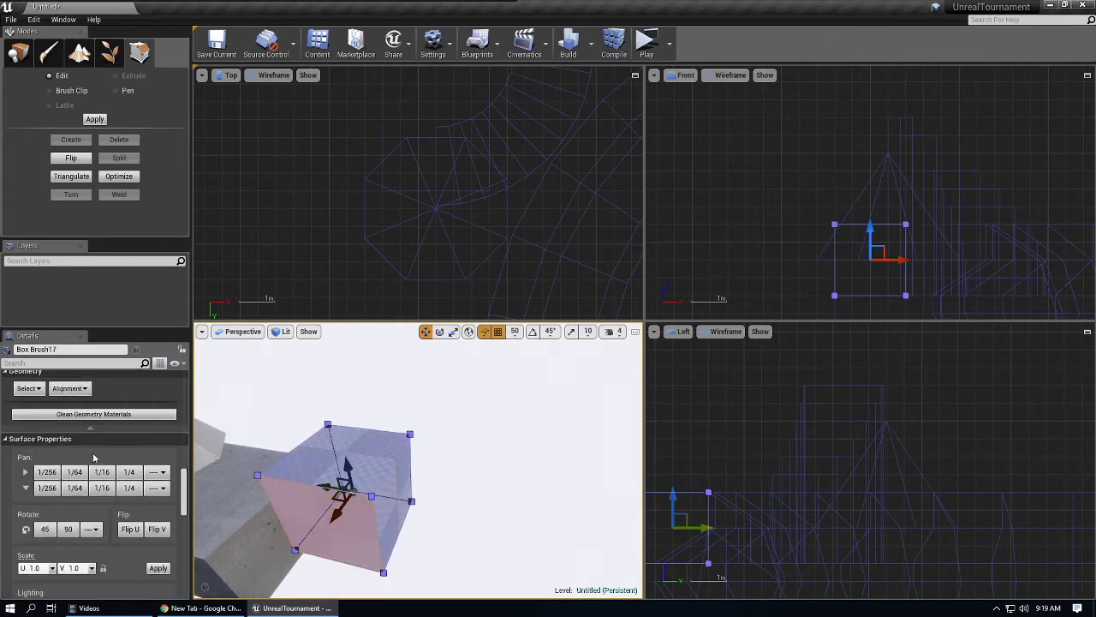
scroll(139, 514, "up", 6)
scroll(139, 526, "down", 5)
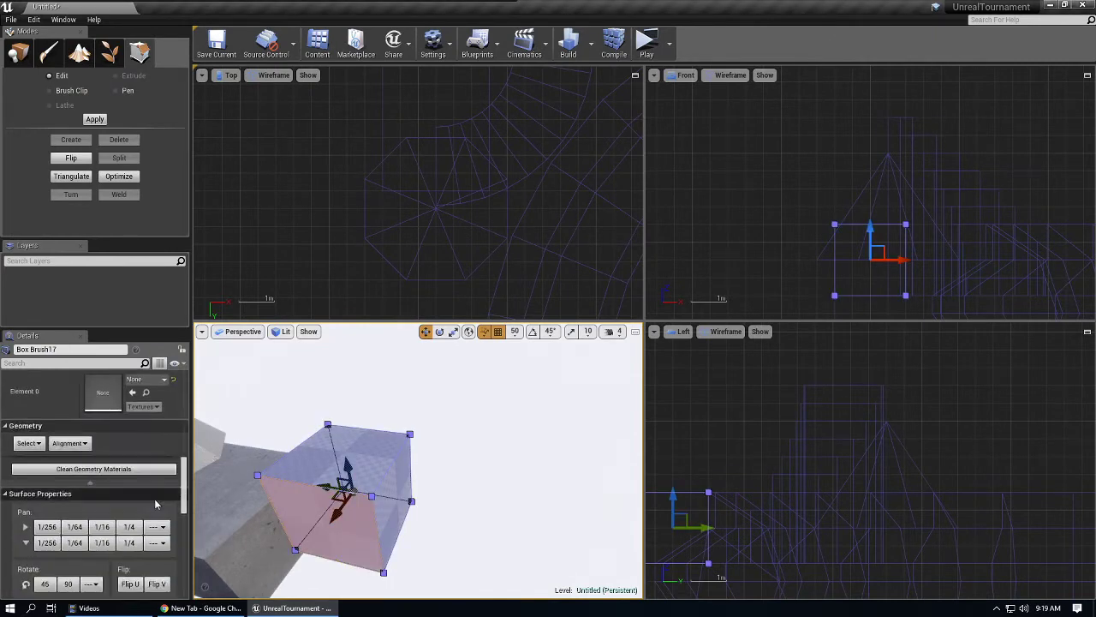
key("shift+1")
scroll(109, 495, "up", 6)
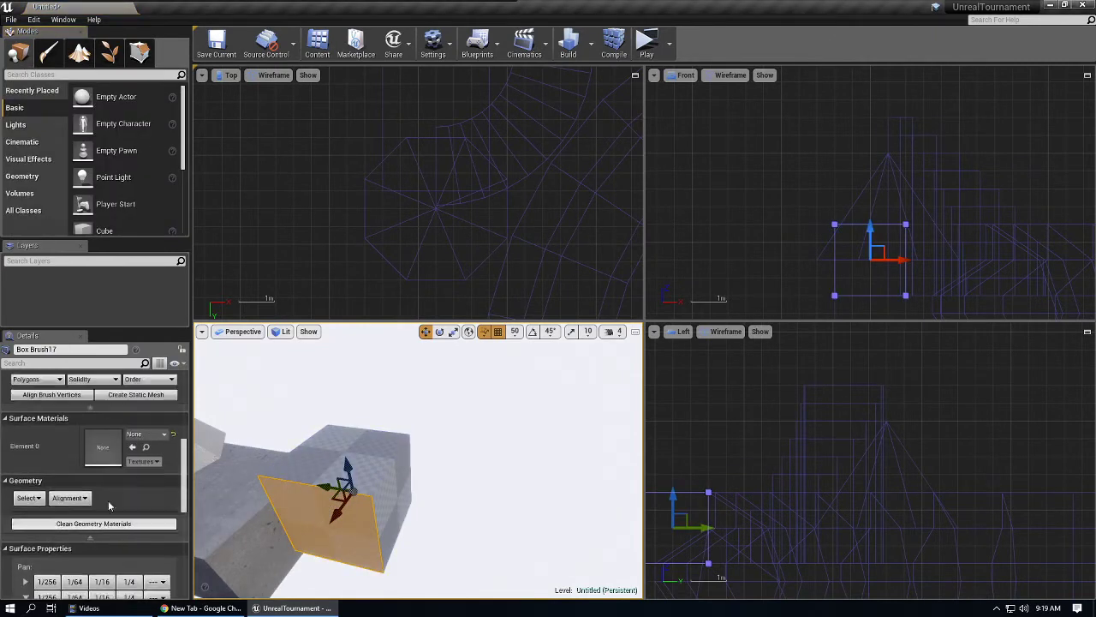
Select the checkered box brush's top face and review its pan, rotate, flip, scale and lightmap properties.
right_click_drag(335, 480, 310, 505)
key("Escape")
left_click(402, 471)
scroll(171, 453, "down", 5)
scroll(140, 447, "down", 4)
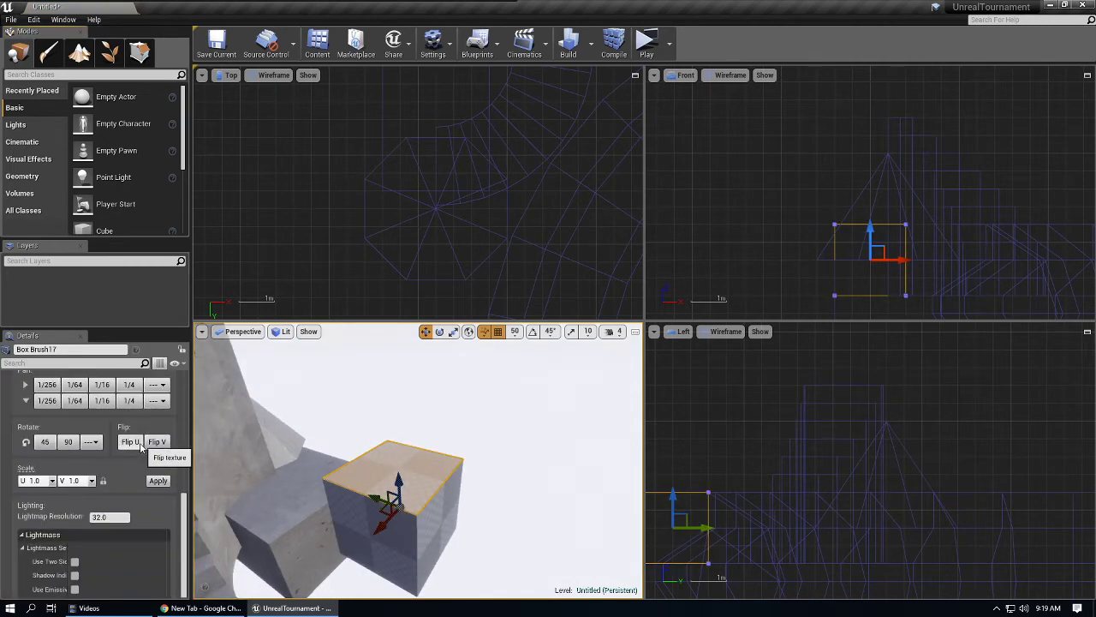
scroll(35, 479, "up", 6)
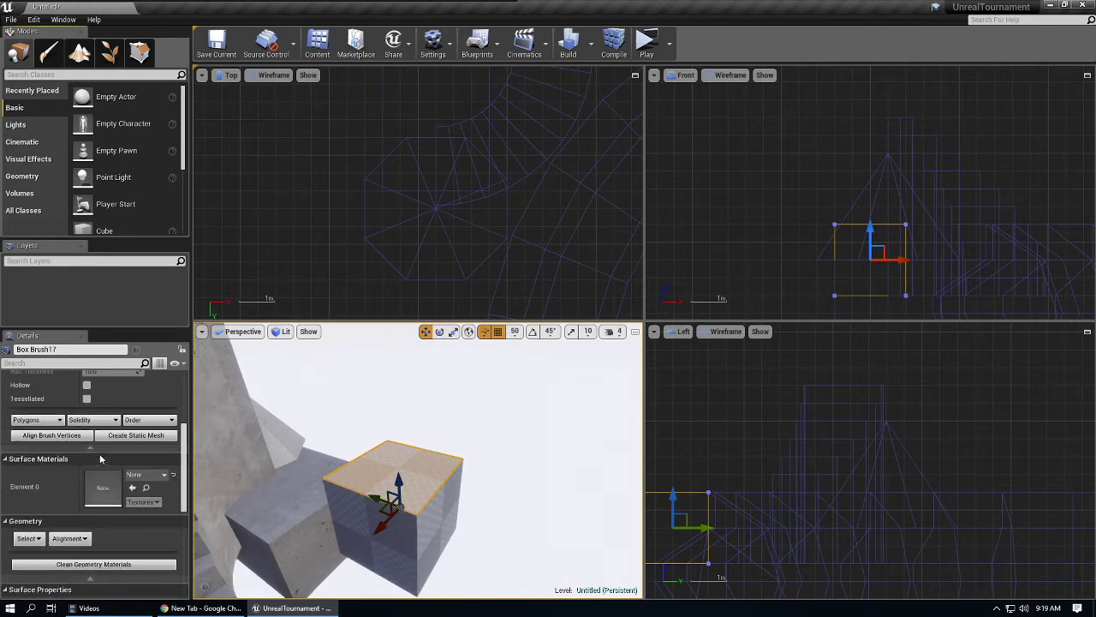
Collapse the Geometry and Surface Properties groups and convert the checkered box brush to a BlockingVolume.
left_click(12, 522)
left_click(11, 535)
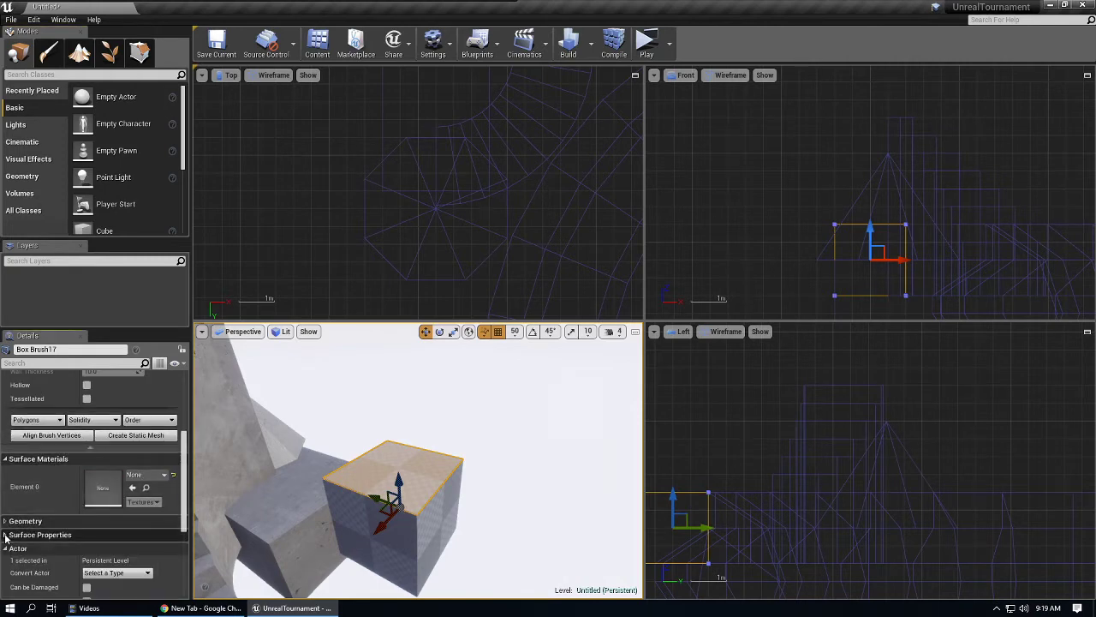
scroll(11, 531, "down", 3)
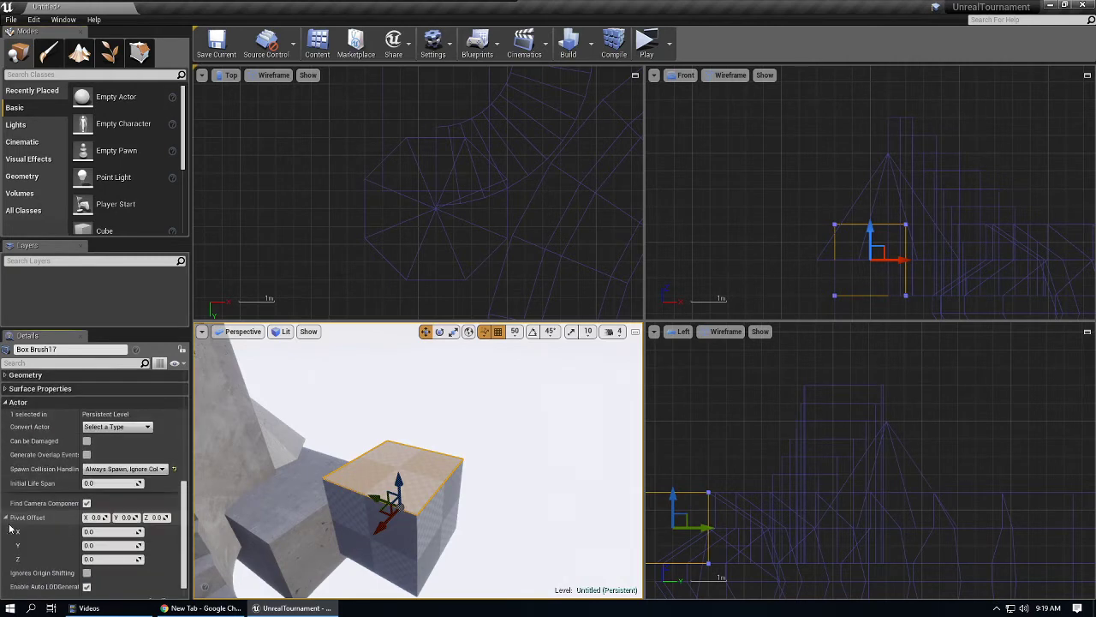
left_click(117, 427)
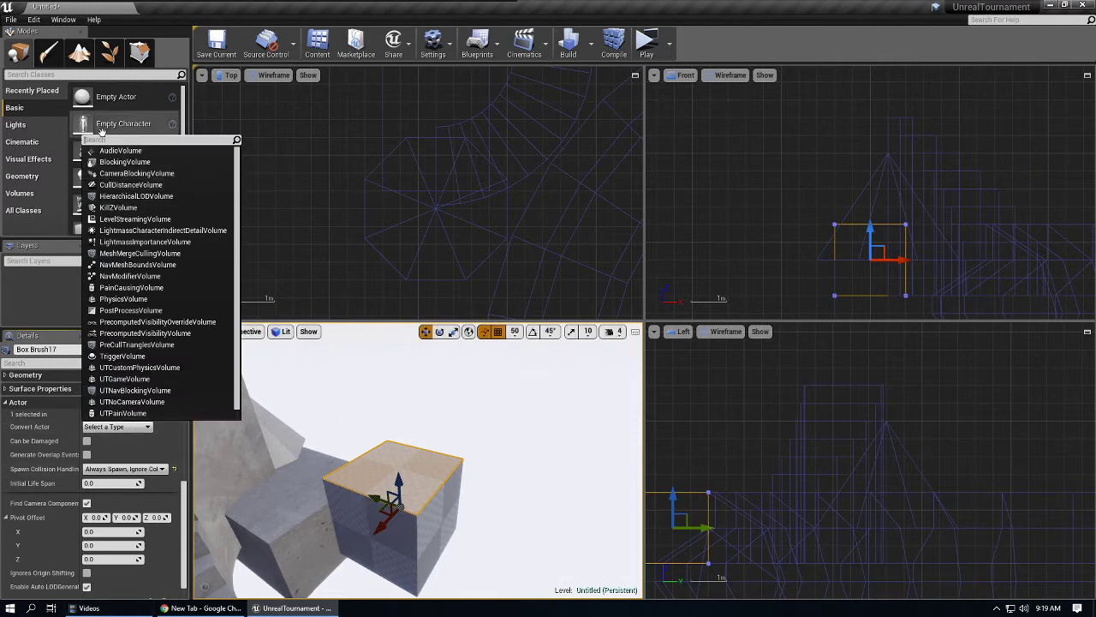
left_click(124, 162)
Switch to geometry editing mode and turn on the Collision show flag for the perspective view.
mouse_move(392, 465)
right_mouse_down()
mouse_move(325, 464)
mouse_move(279, 497)
right_mouse_up()
key("shift+5")
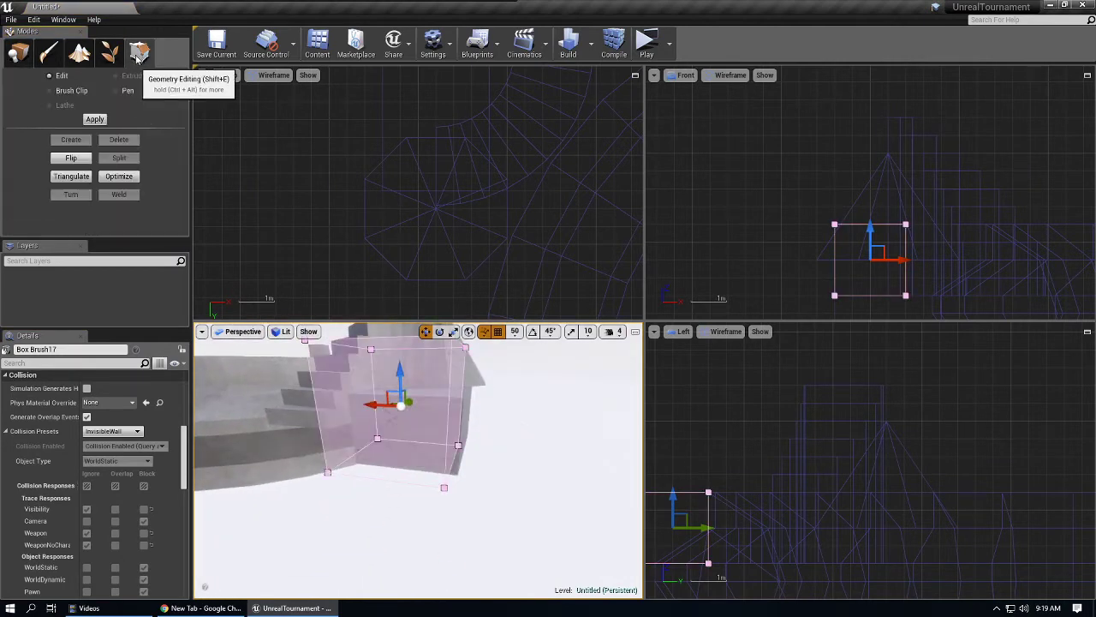
left_click(310, 333)
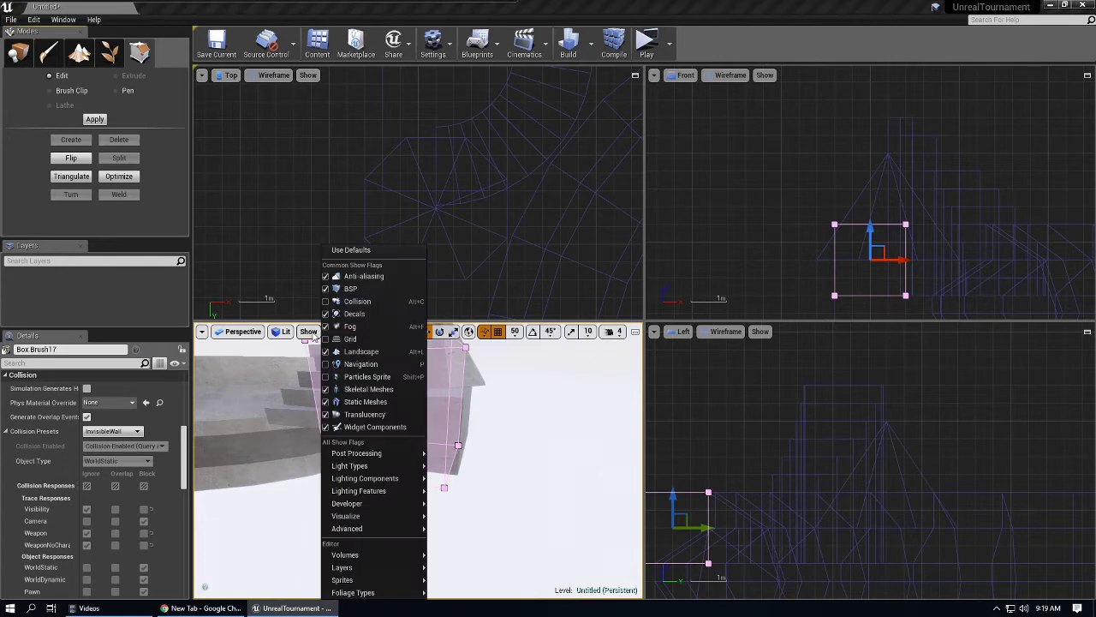
mouse_move(387, 557)
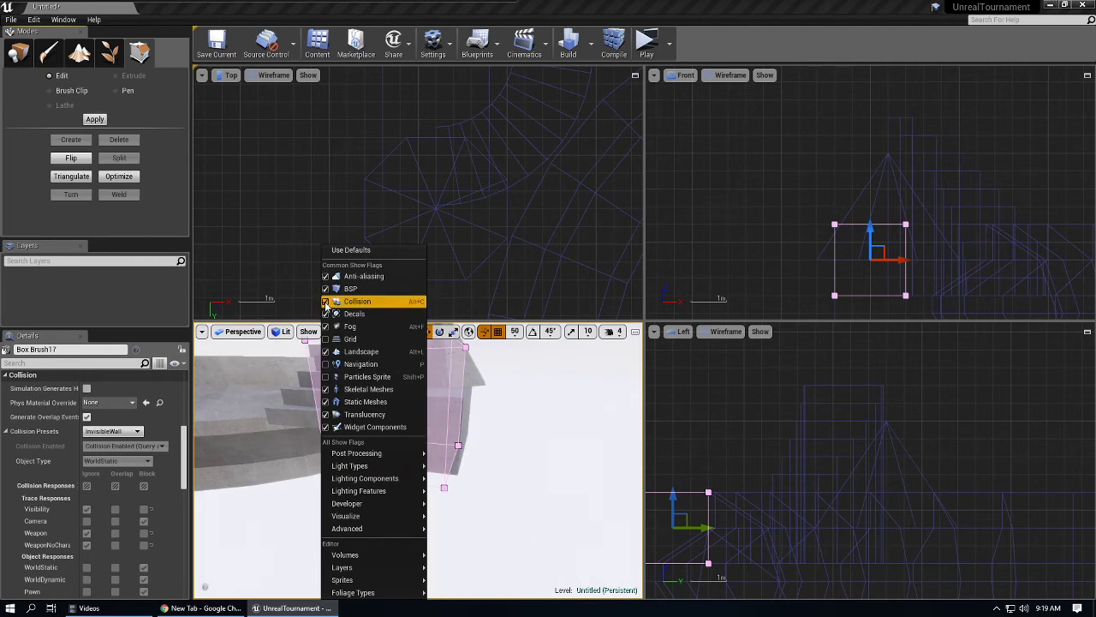
Select the curved stair brush and maximize the perspective viewport.
mouse_move(283, 376)
right_mouse_down()
mouse_move(282, 465)
mouse_move(324, 449)
right_mouse_up()
key("Escape")
mouse_move(400, 432)
right_mouse_down()
mouse_move(411, 462)
mouse_move(433, 444)
mouse_move(416, 381)
mouse_move(317, 436)
mouse_move(257, 428)
right_mouse_up()
key("g")
right_click(400, 440)
right_click_drag(438, 441, 442, 439)
left_click(635, 331)
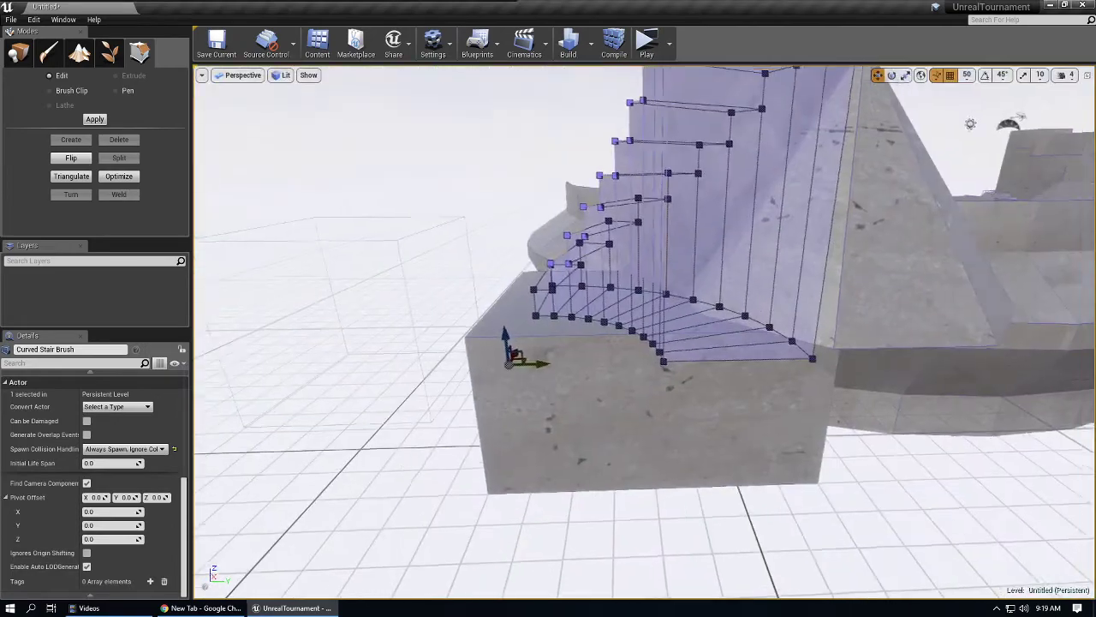
Delete the additive box brush that overlaps the tall pillar at the checkered platform's corner.
key("Escape")
mouse_move(635, 342)
right_mouse_down()
mouse_move(694, 321)
mouse_move(771, 330)
mouse_move(685, 341)
mouse_move(758, 370)
mouse_move(822, 378)
mouse_move(694, 330)
mouse_move(758, 310)
mouse_move(597, 321)
mouse_move(545, 299)
mouse_move(411, 313)
mouse_move(350, 164)
right_mouse_up()
left_click(714, 308)
key("Escape")
left_click(555, 305)
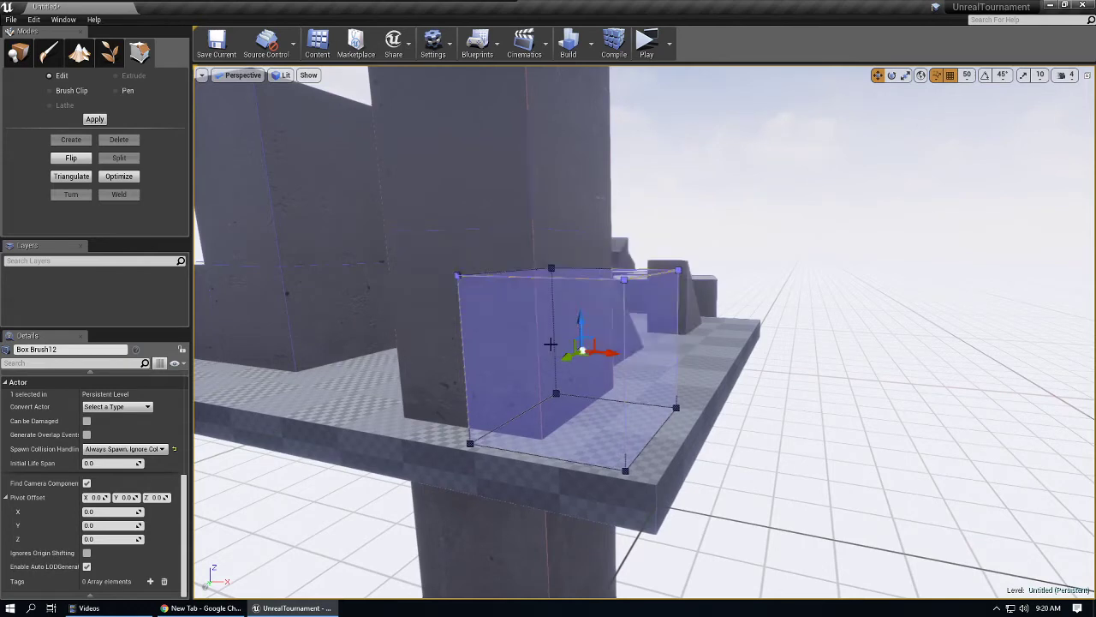
mouse_move(546, 345)
right_mouse_down()
mouse_move(568, 346)
mouse_move(559, 364)
right_mouse_up()
key("Delete")
Select a concrete face of the tall pillar and the subtractive box brush at the platform's corner in turn.
left_click(557, 430)
right_click_drag(558, 430, 543, 447)
right_click_drag(551, 378, 531, 376)
left_click(518, 319)
mouse_move(517, 320)
right_mouse_down()
mouse_move(514, 396)
mouse_move(568, 391)
right_mouse_up()
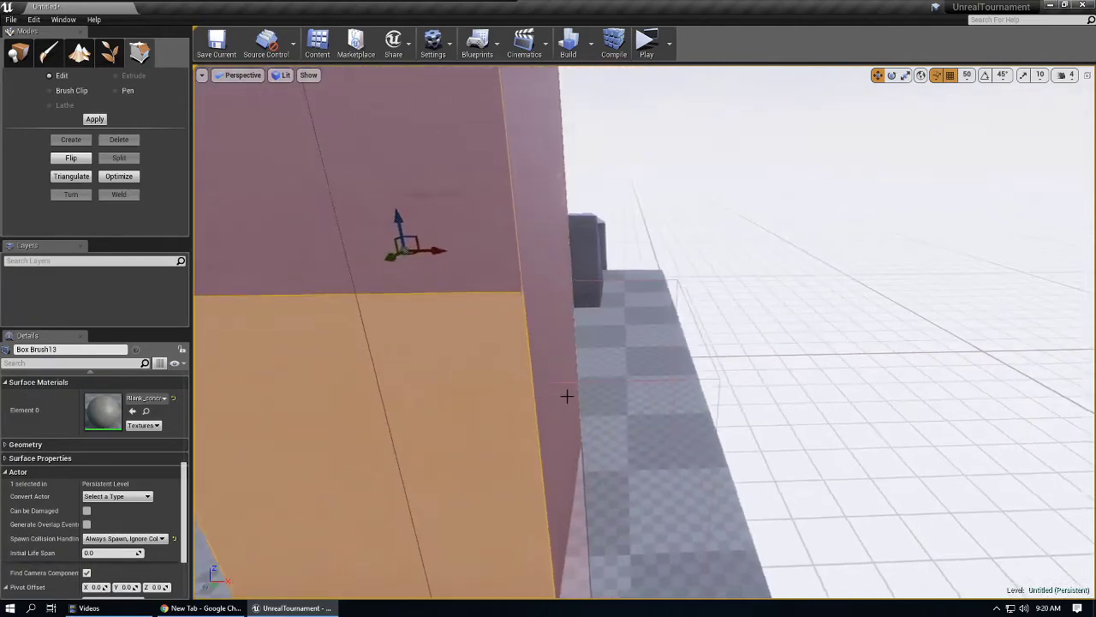
left_click(632, 377)
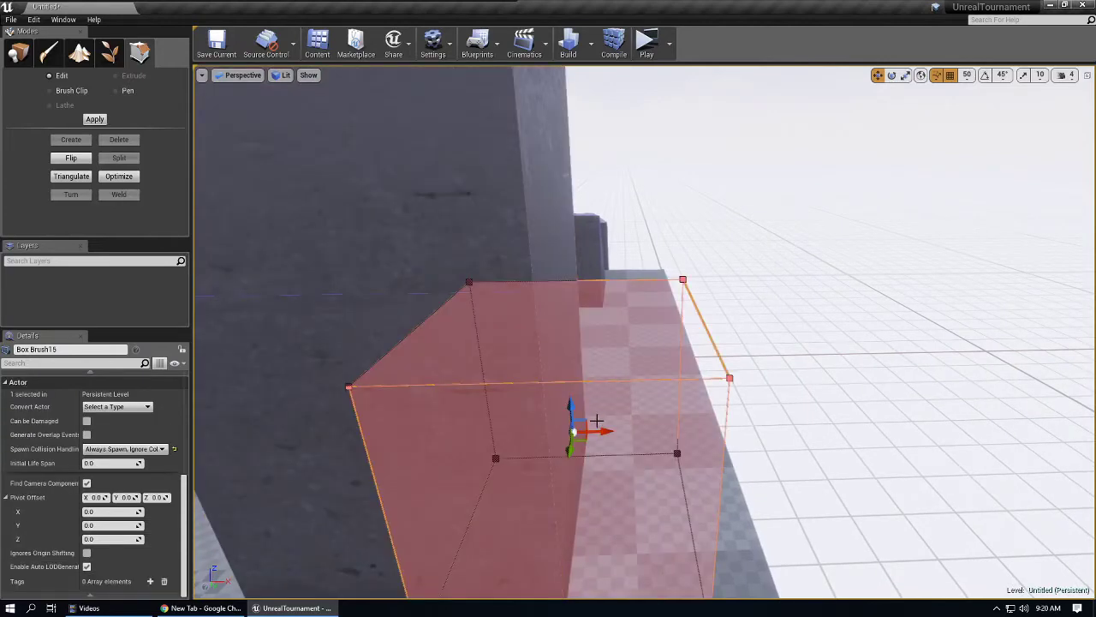
mouse_move(596, 421)
left_mouse_down()
mouse_move(553, 433)
mouse_move(610, 434)
left_mouse_up()
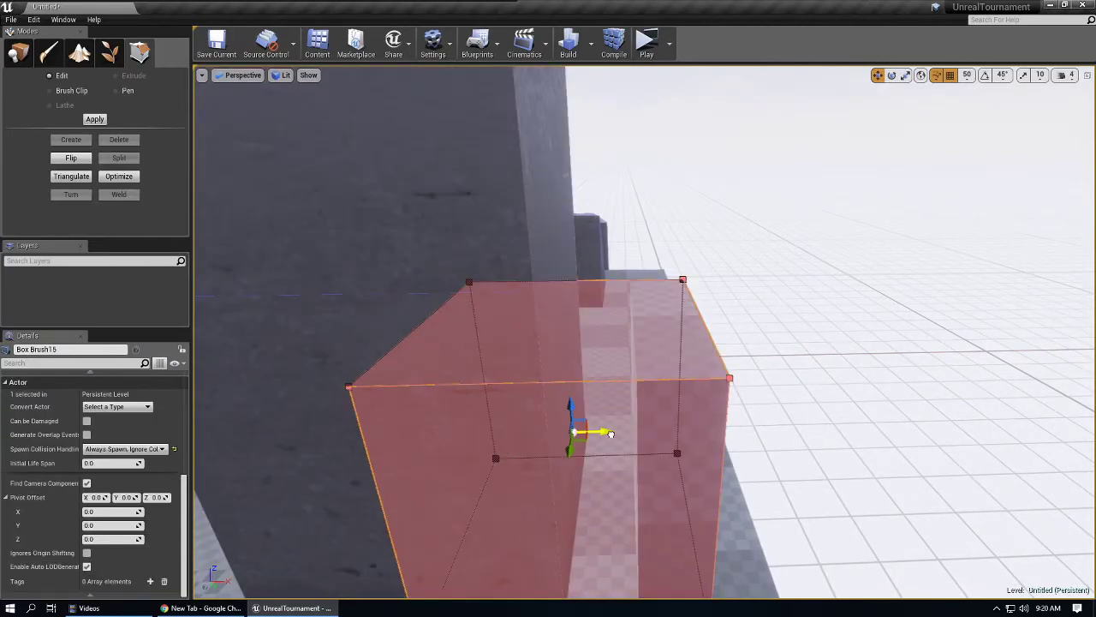
Select the blocking volume beside the stairs and review its collision, cooking, actor and mobile settings.
right_click_drag(617, 434, 627, 427)
mouse_move(572, 409)
right_mouse_down()
mouse_move(561, 377)
mouse_move(570, 408)
mouse_move(567, 376)
mouse_move(556, 420)
mouse_move(480, 424)
mouse_move(463, 461)
mouse_move(205, 490)
mouse_move(549, 394)
mouse_move(452, 380)
right_mouse_up()
left_click(516, 392)
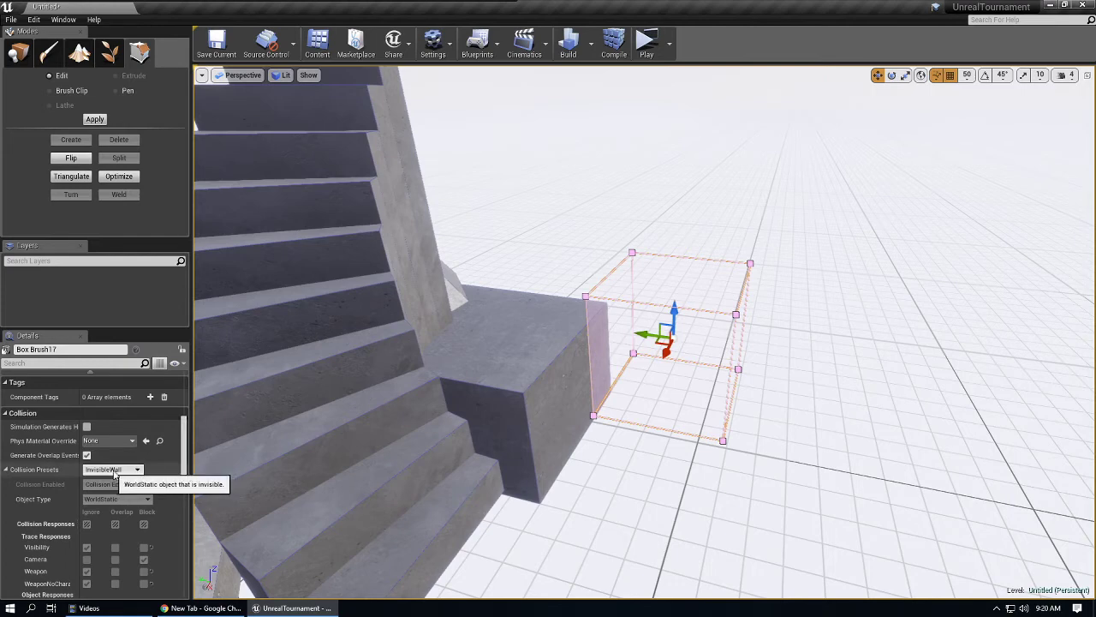
scroll(74, 460, "up", 3)
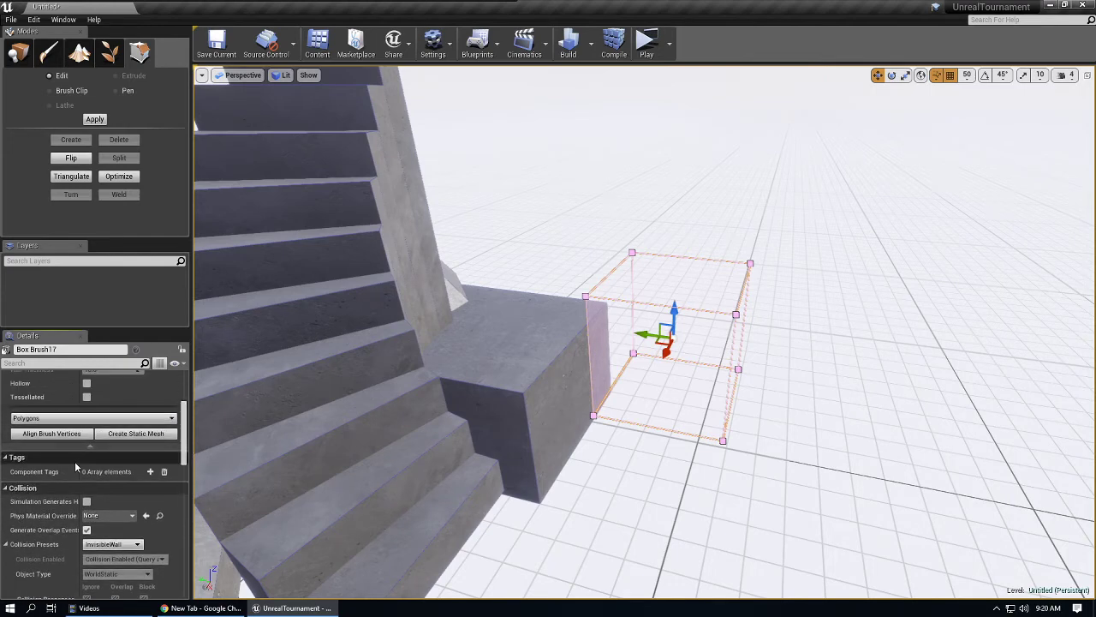
mouse_move(183, 435)
left_mouse_down()
mouse_move(196, 405)
mouse_move(193, 443)
mouse_move(211, 387)
mouse_move(190, 432)
mouse_move(182, 538)
left_mouse_up()
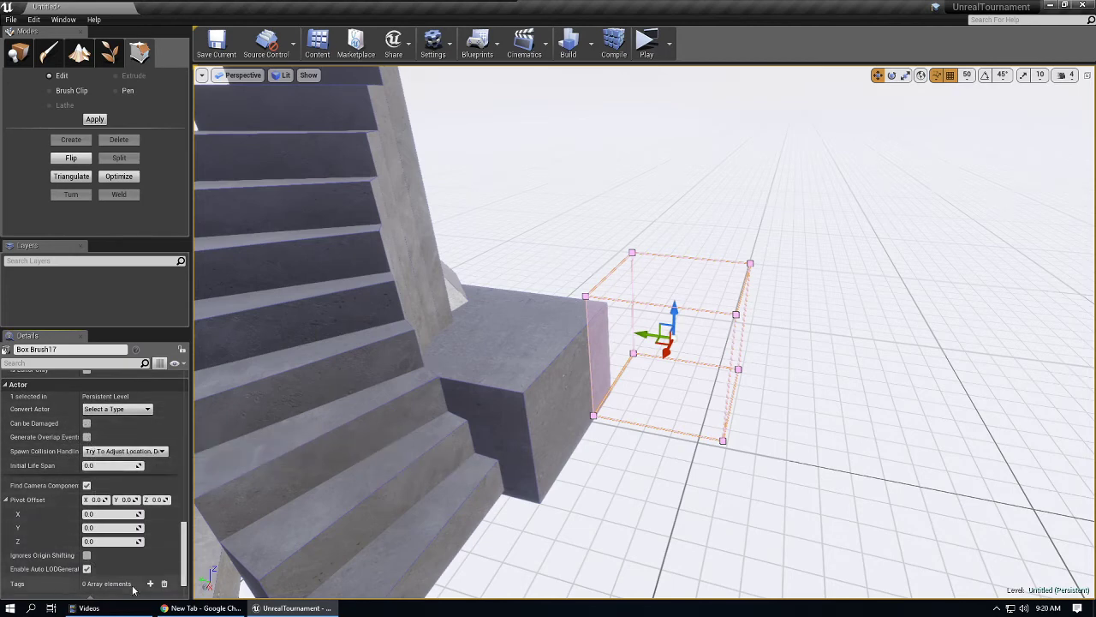
scroll(180, 569, "up", 4)
scroll(183, 571, "down", 4)
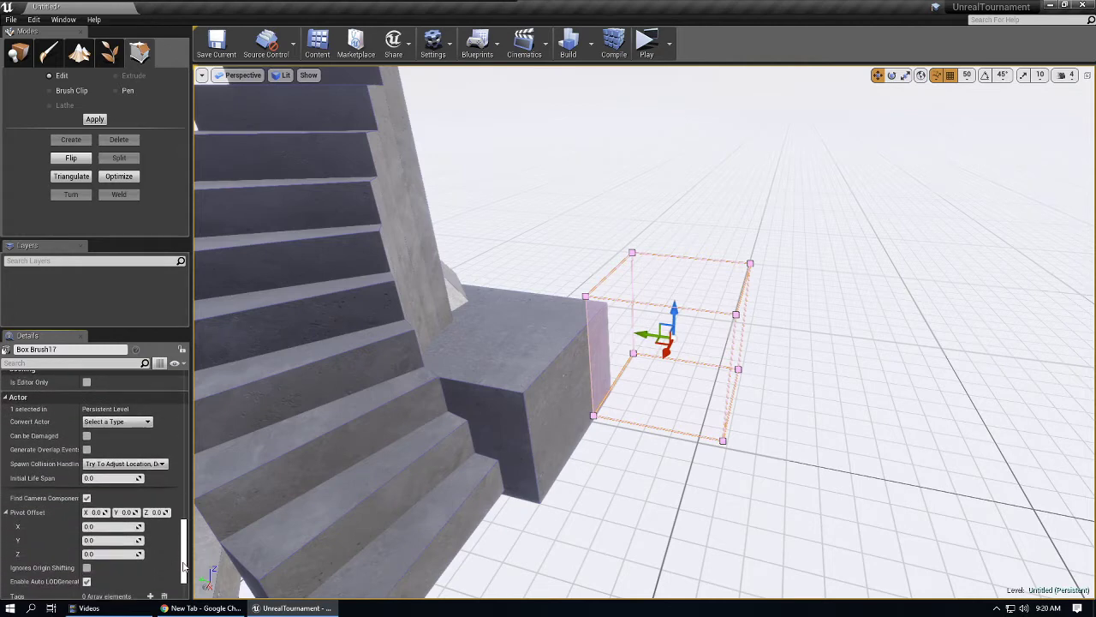
scroll(183, 572, "down", 2)
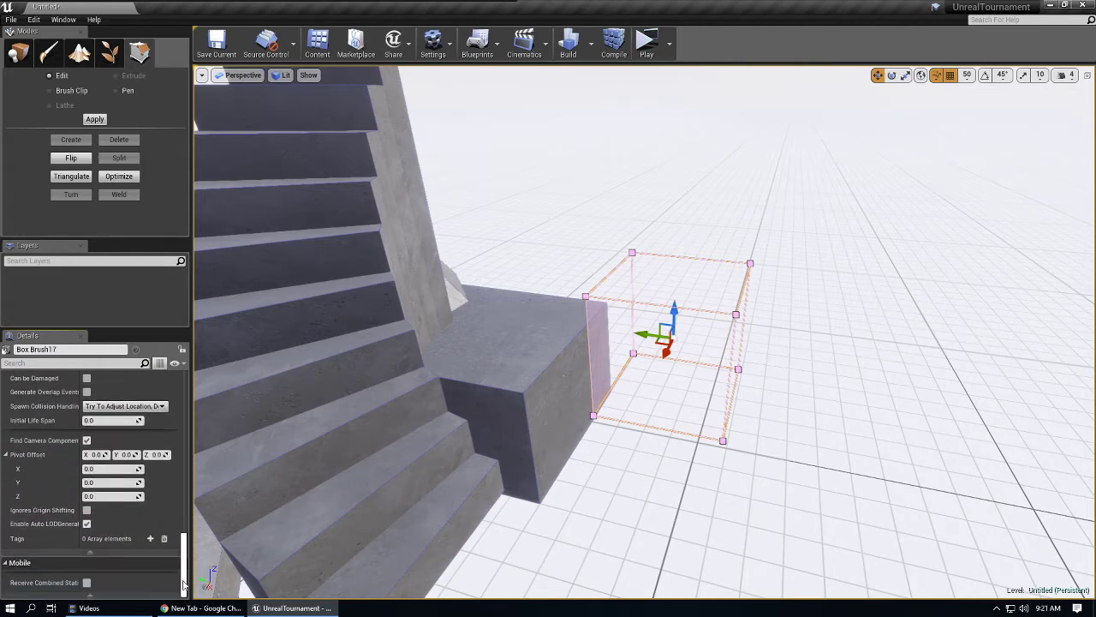
scroll(181, 570, "up", 3)
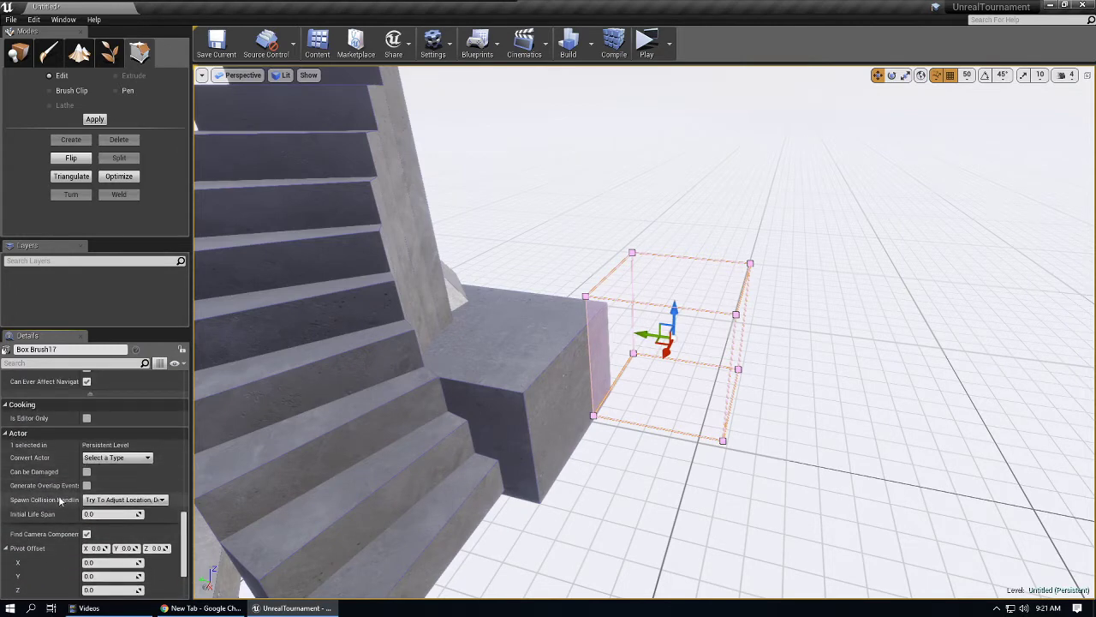
scroll(111, 533, "up", 3)
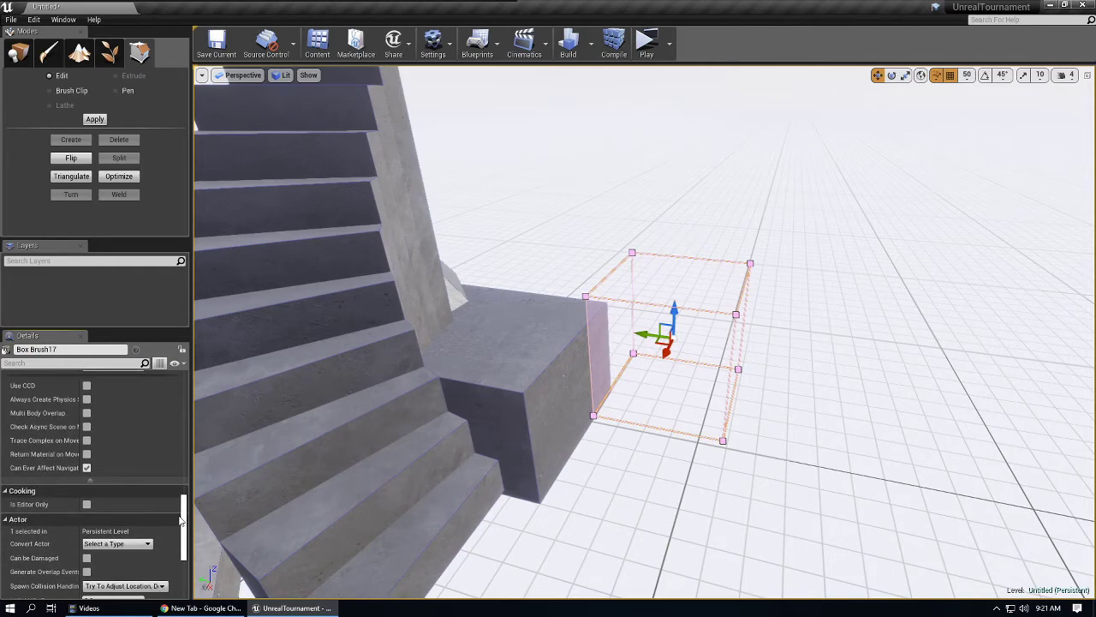
Search the placeable classes for "nav" and place a Nav Mesh Bounds Volume at the checkered platform.
right_click_drag(523, 403, 377, 265)
left_click(523, 386)
right_click_drag(548, 364, 533, 433)
key("w")
left_click(18, 53)
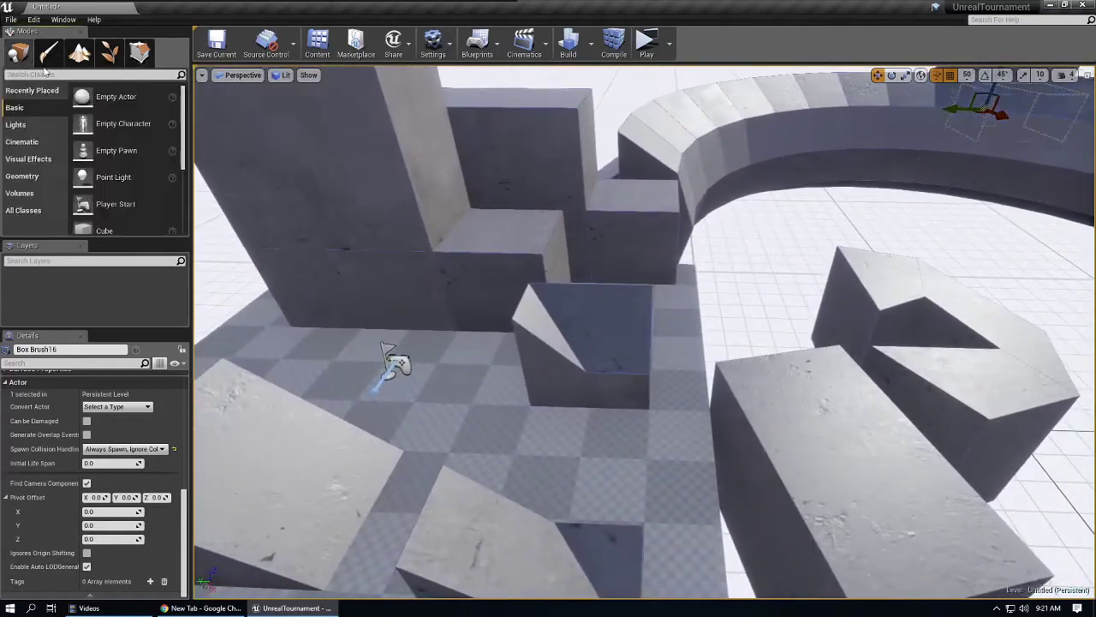
right_click_drag(334, 223, 437, 257)
key("w")
key("w")
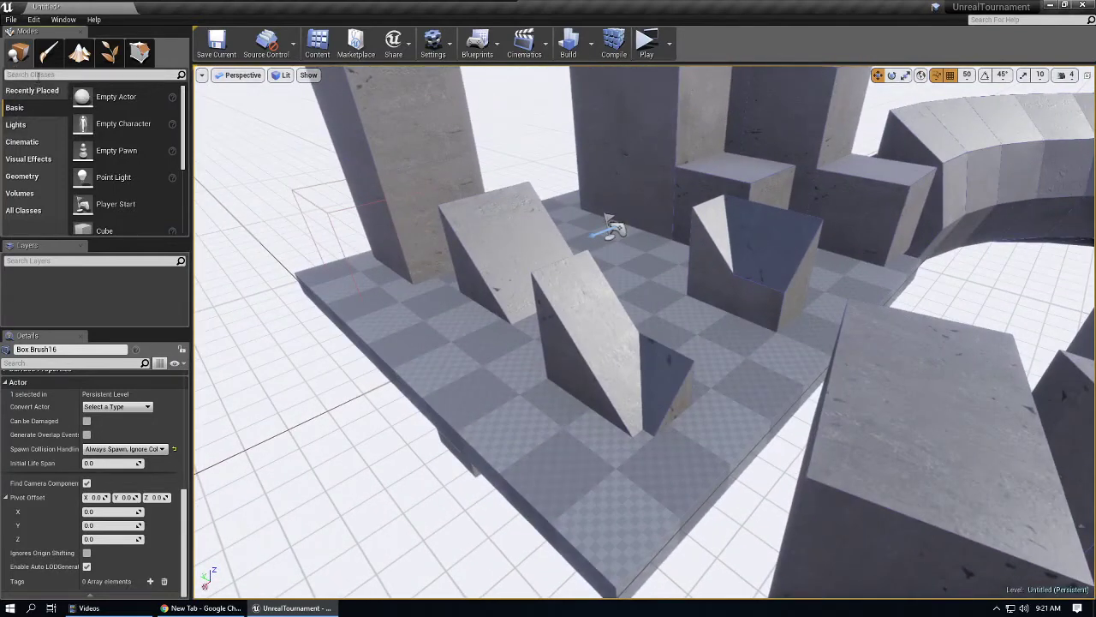
left_click(37, 75)
type("nav")
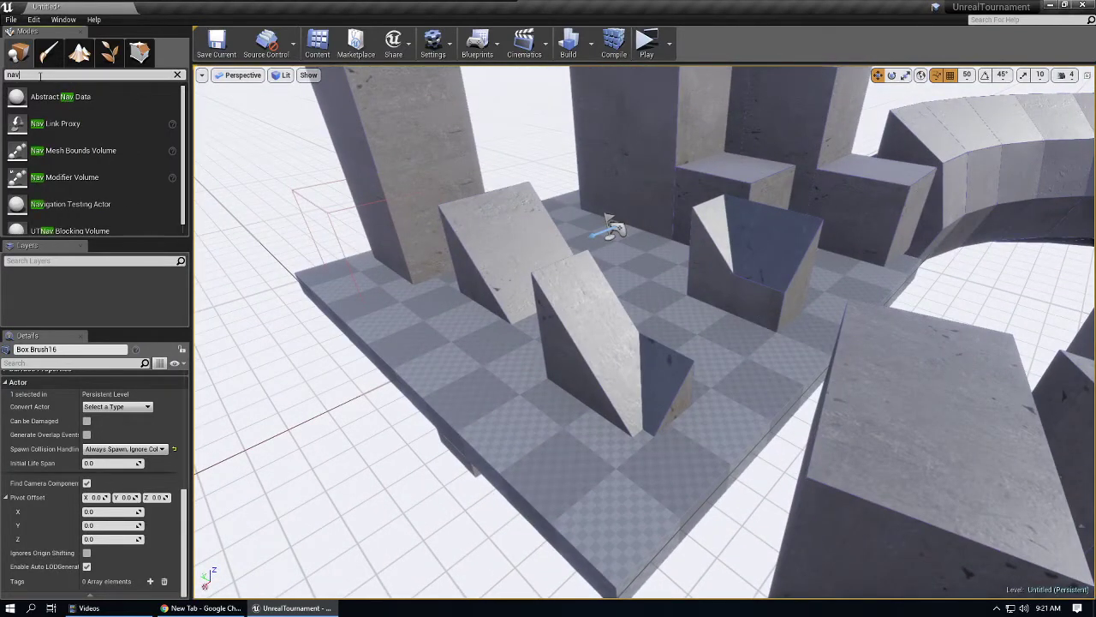
left_click_drag(86, 150, 532, 443)
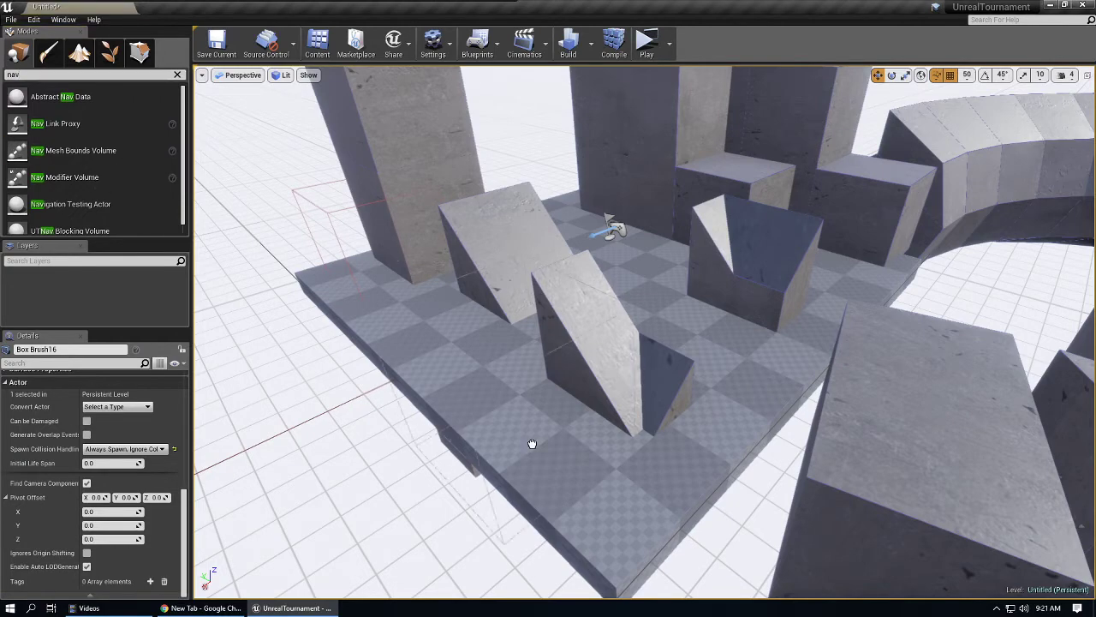
left_click_drag(613, 480, 613, 454)
right_click_drag(612, 454, 531, 435)
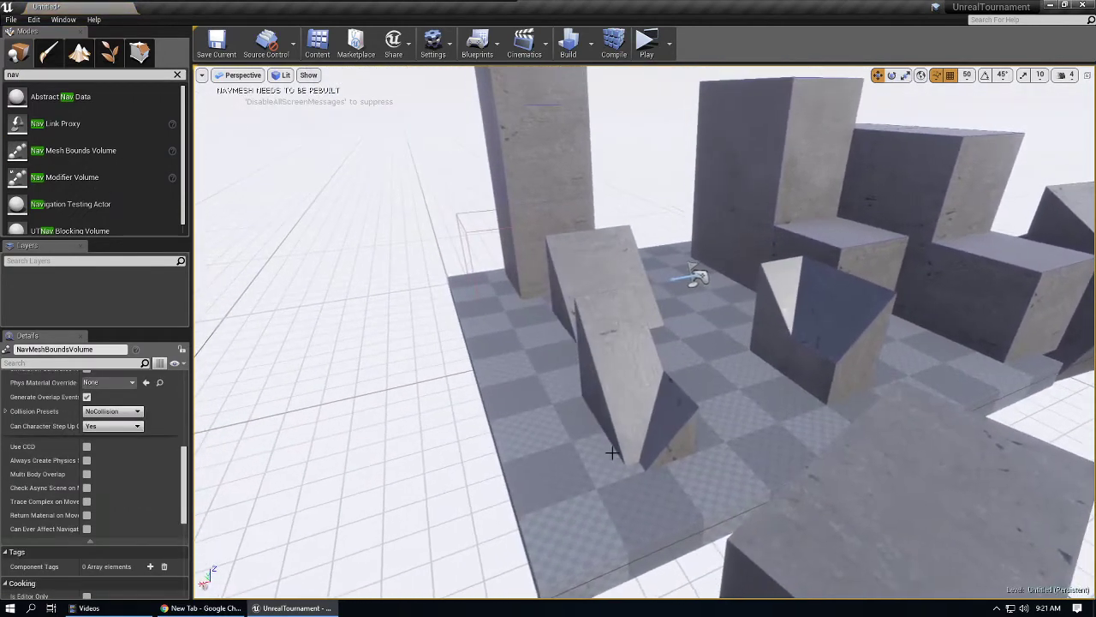
Move the nav mesh bounds volume over to the checkered platform in geometry editing mode.
key("shift+5")
mouse_move(599, 449)
right_mouse_down()
mouse_move(561, 439)
mouse_move(576, 439)
mouse_move(570, 454)
mouse_move(593, 447)
right_mouse_up()
key("f")
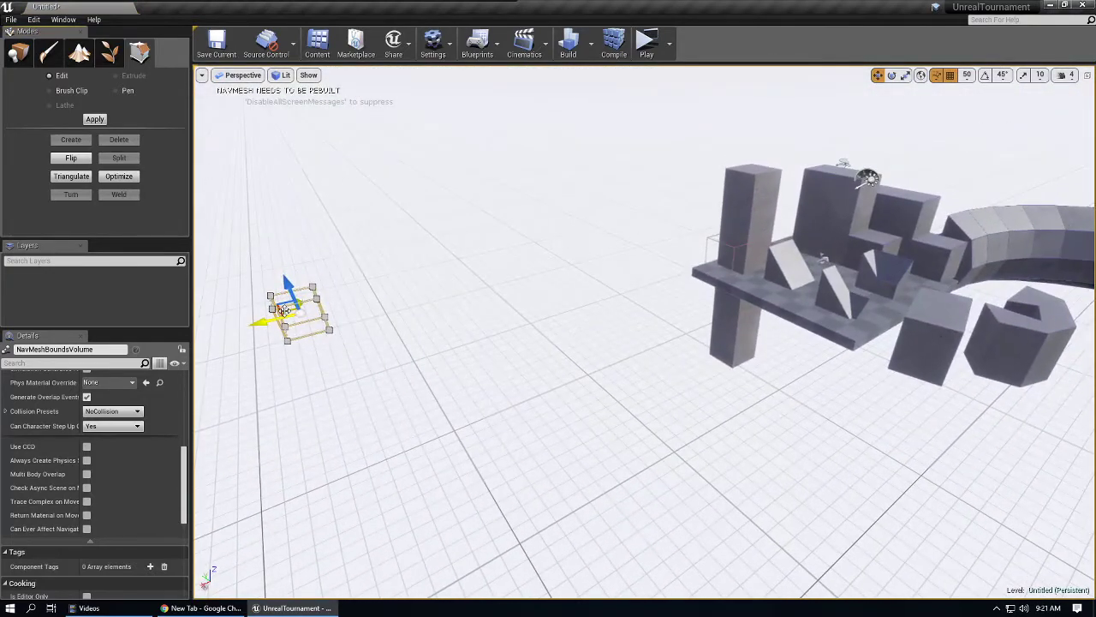
right_click_drag(793, 349, 624, 404)
Stretch the sides of the nav mesh bounds volume outward to span the checkered platform.
left_click(759, 338)
left_click(699, 296)
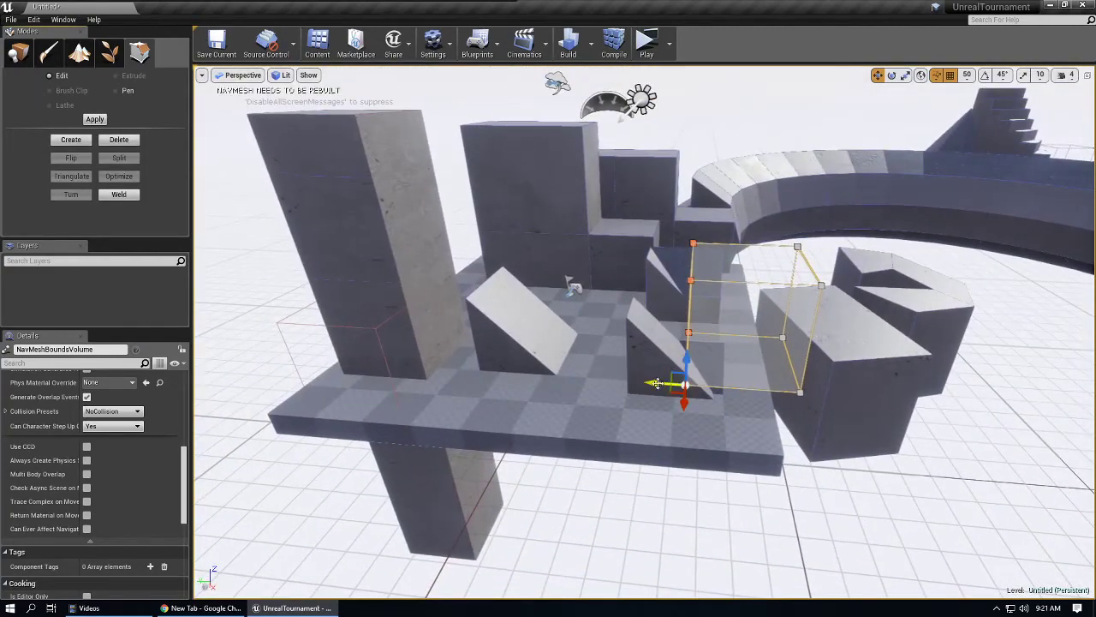
left_click_drag(657, 383, 270, 367)
left_click(524, 326)
left_click_drag(533, 343, 503, 404)
right_click_drag(503, 404, 343, 376)
left_click(511, 269)
right_click_drag(455, 267, 462, 300)
left_click_drag(497, 325, 879, 363)
Raise the nav mesh bounds volume's top face and lower its bottom vertices to enclose the platform's brushes.
left_click(603, 269)
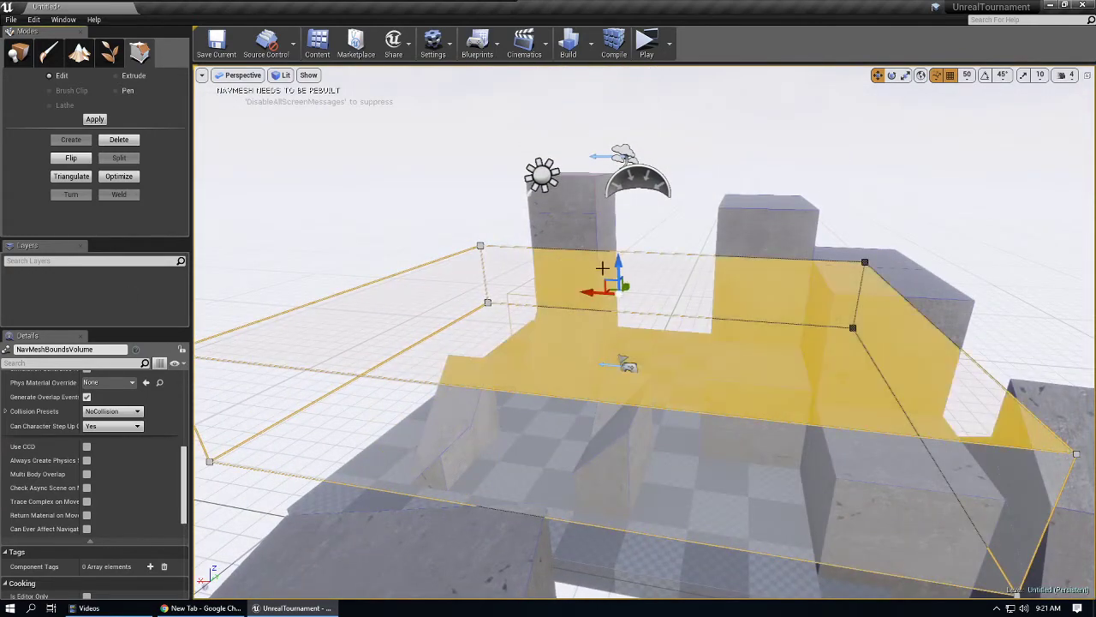
right_click_drag(605, 269, 599, 251)
left_click_drag(594, 302, 590, 194)
right_click_drag(590, 205, 574, 154)
left_click_drag(323, 232, 955, 370, "ctrl+alt")
left_click_drag(365, 285, 370, 348)
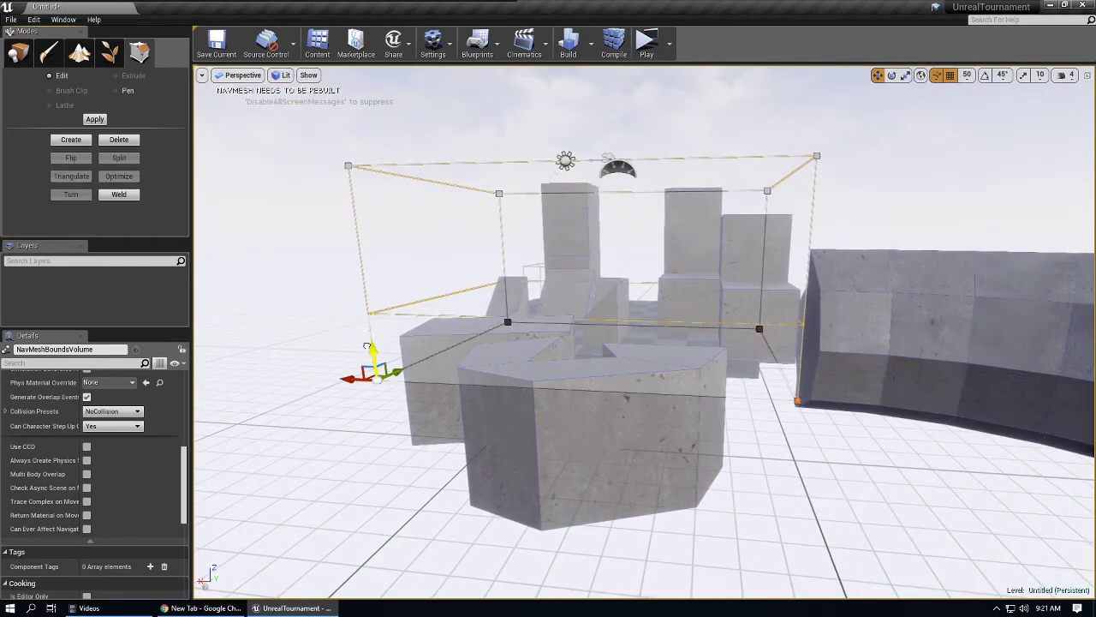
right_click_drag(403, 348, 480, 411)
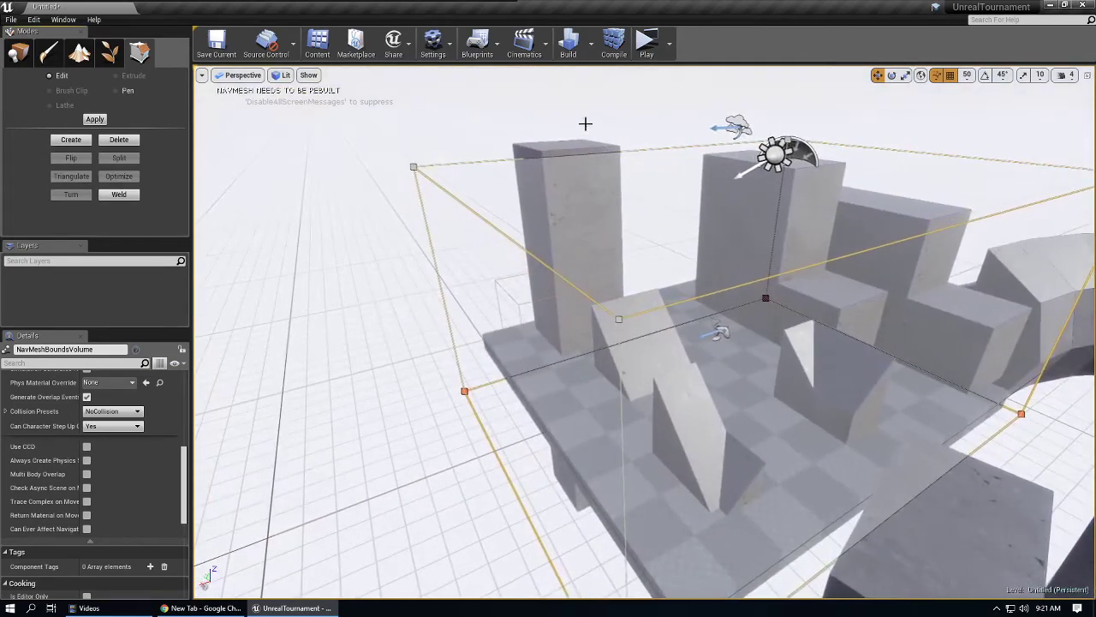
Review the build options for lighting, geometry and navigation paths.
left_click(590, 43)
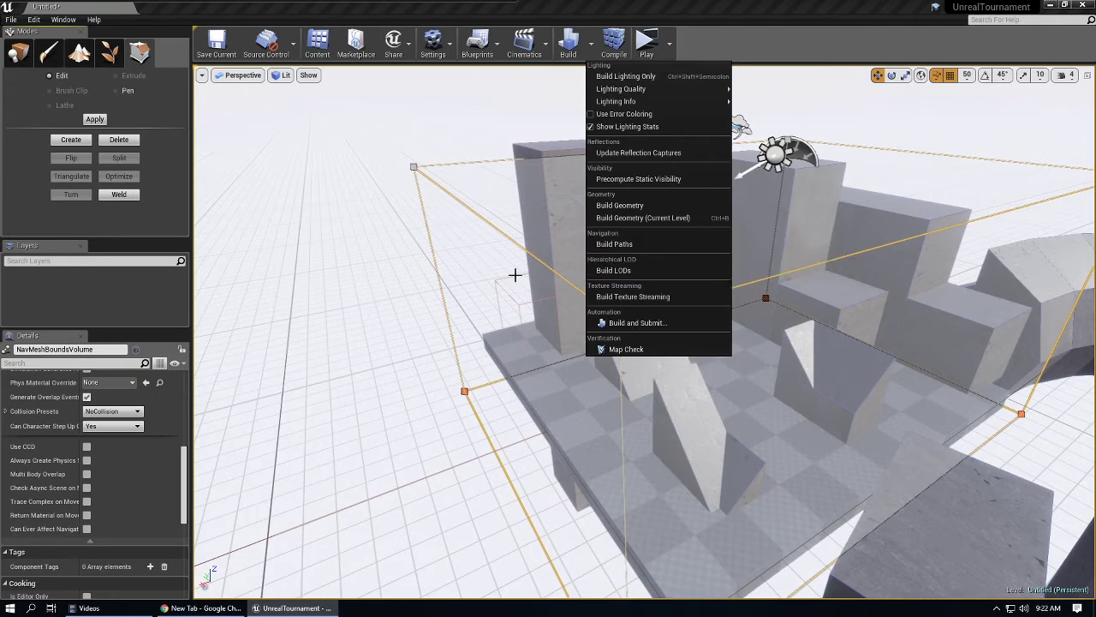
right_click_drag(514, 274, 583, 299)
key("w")
Search the placeable classes for "player" and place a UT Player Start on the platform between the wedge brushes.
left_click(17, 53)
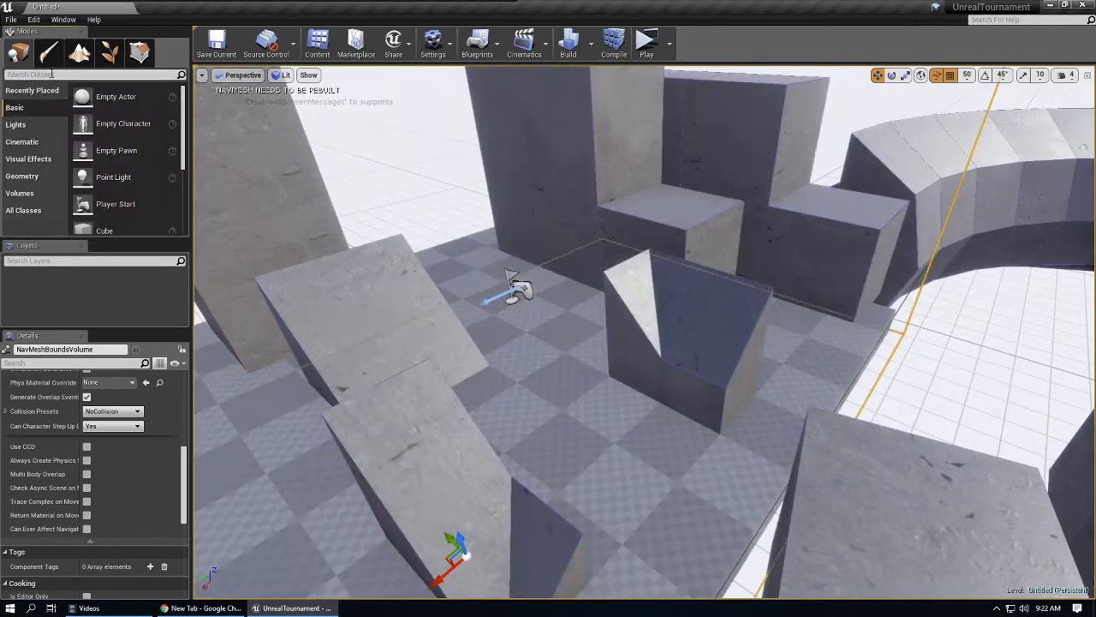
left_click(53, 74)
type("player")
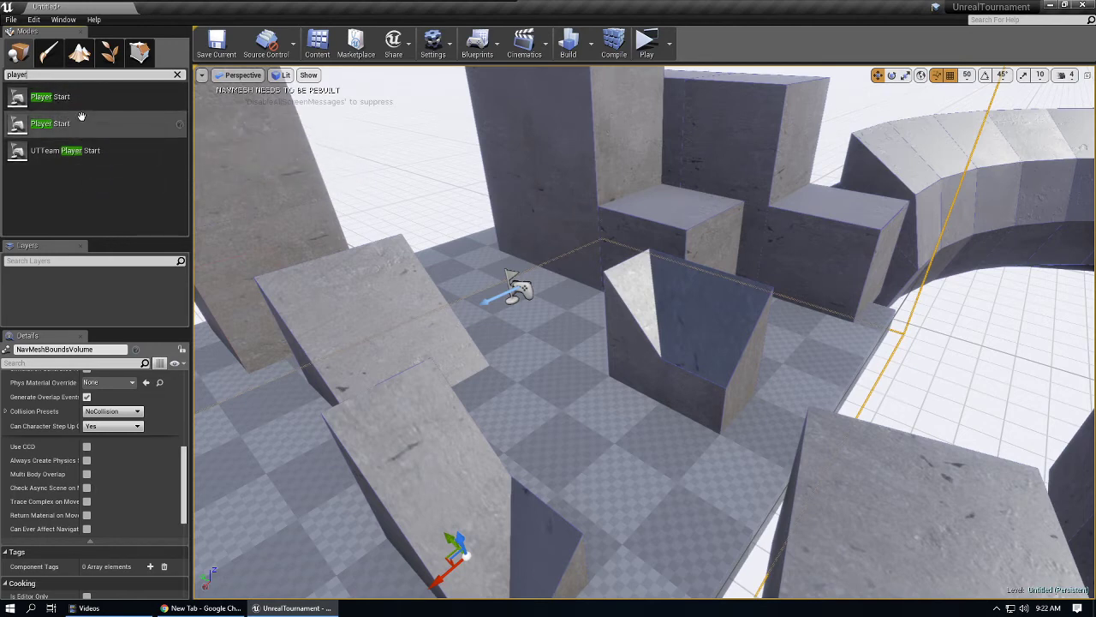
left_click_drag(79, 99, 550, 386)
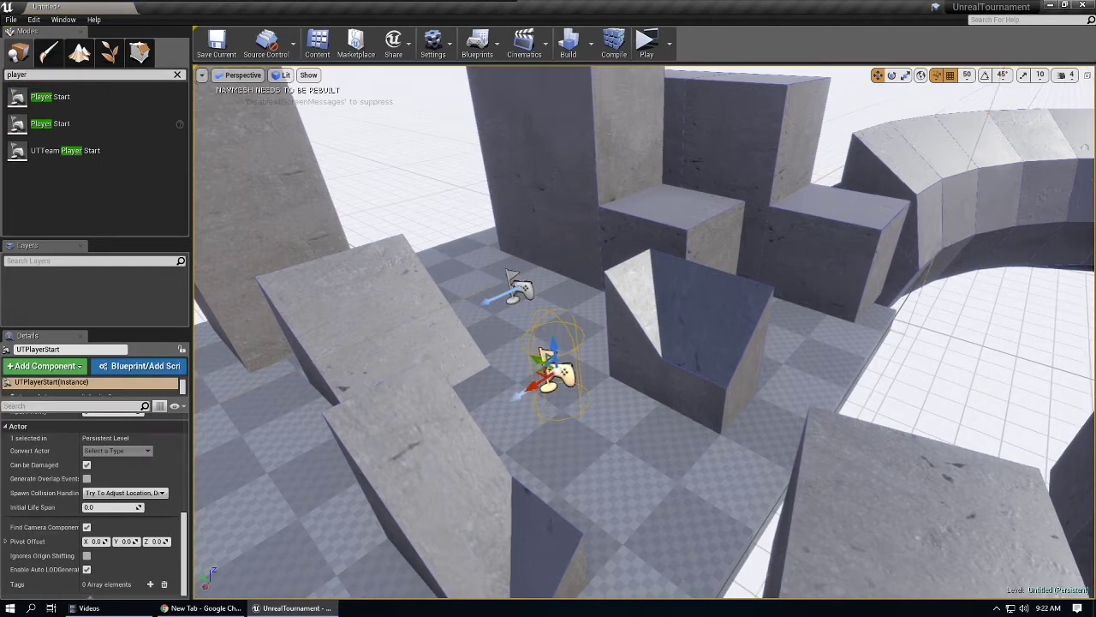
right_click_drag(550, 385, 479, 343)
right_click_drag(582, 420, 581, 483)
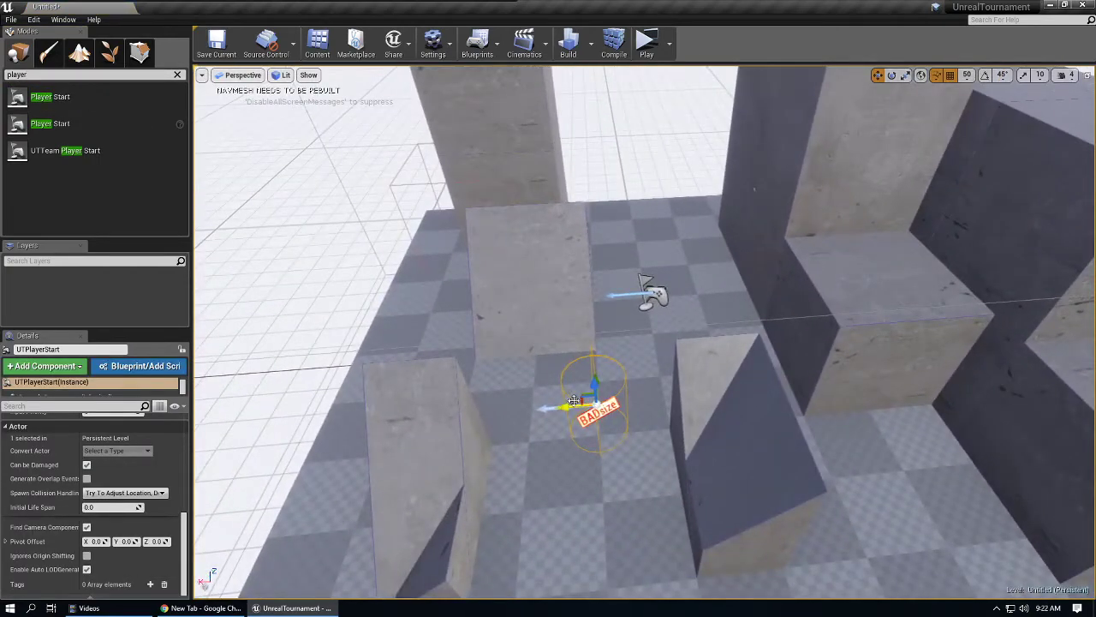
Raise the UT Player Start above the platform floor between the wedge brushes to clear its bad size warning.
left_click_drag(589, 382, 599, 353)
right_click_drag(605, 311, 605, 257)
mouse_move(601, 234)
left_mouse_down()
mouse_move(608, 336)
mouse_move(572, 229)
mouse_move(591, 95)
mouse_move(603, 238)
left_mouse_up()
right_click_drag(594, 240, 619, 319)
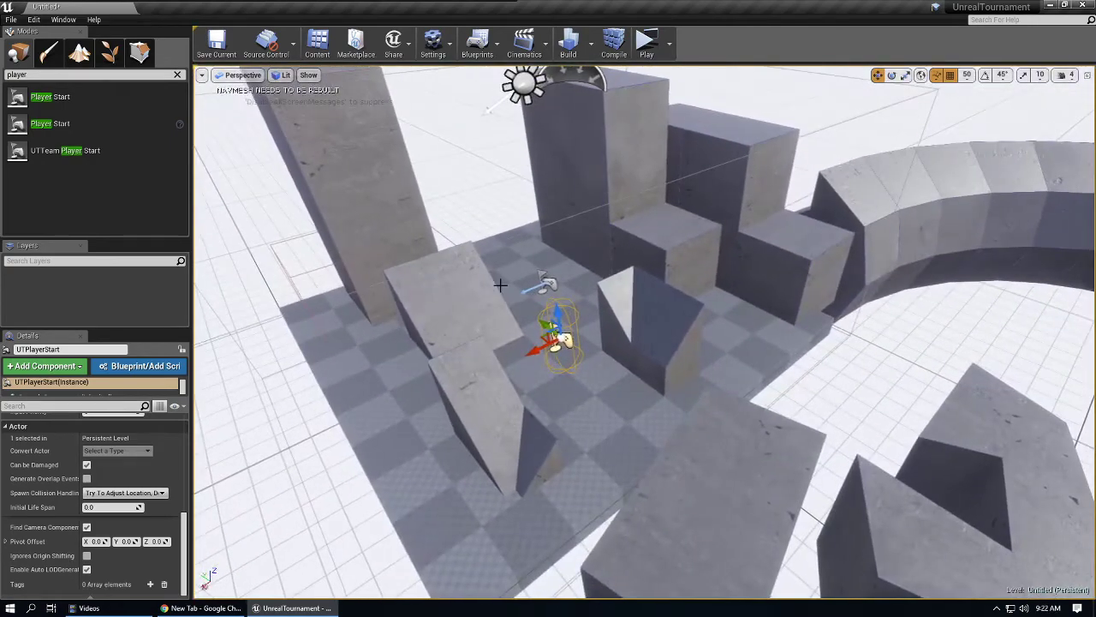
right_click_drag(499, 284, 449, 257)
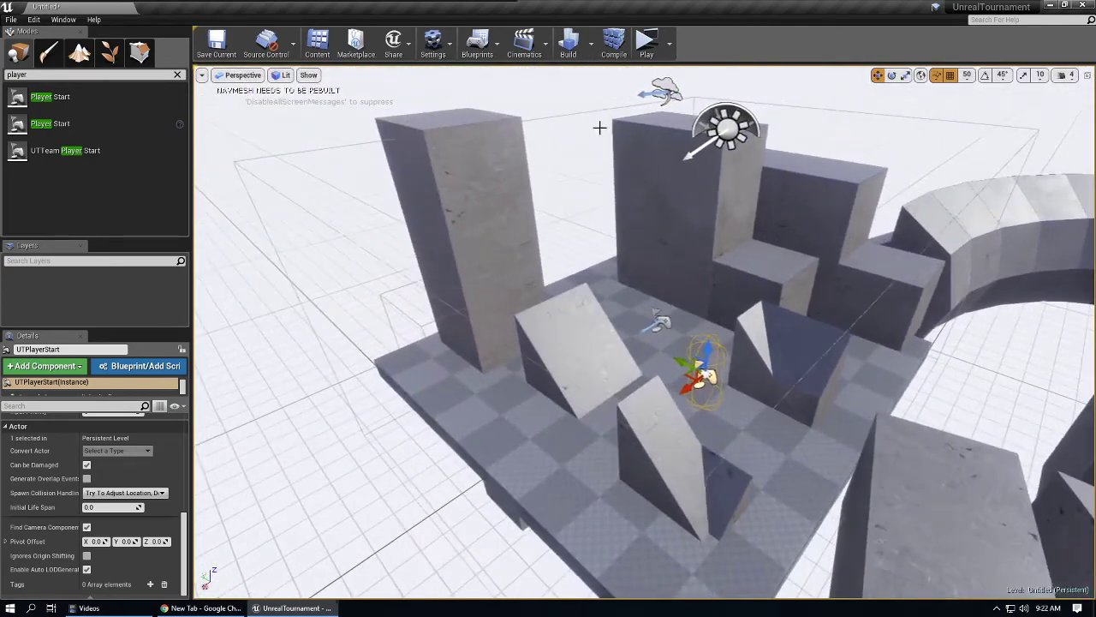
Search the editor preferences for "bsp" to review the Update BSP Automatically option, and close the preferences.
left_click(34, 23)
right_click_drag(591, 279, 637, 309)
left_click(585, 343)
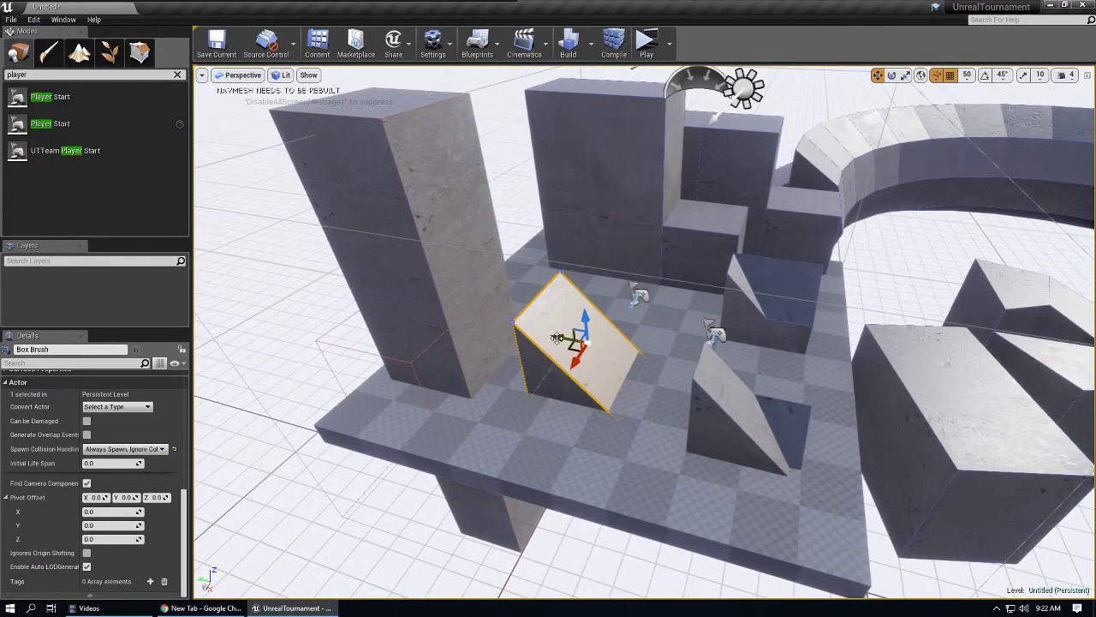
left_click(34, 20)
left_click(73, 170)
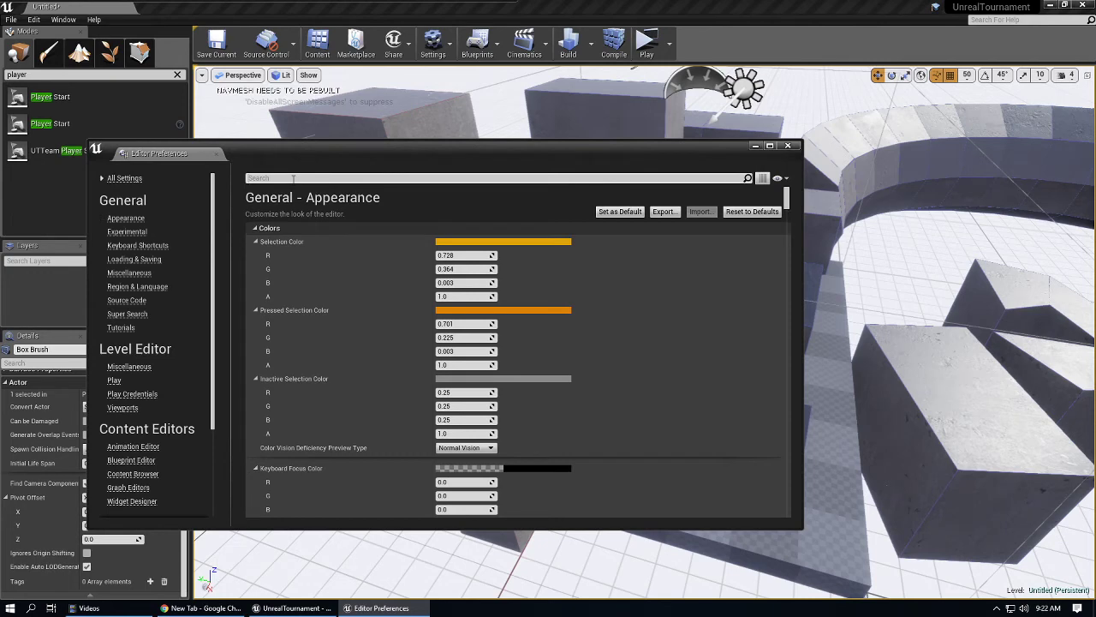
left_click(293, 178)
type("bsp")
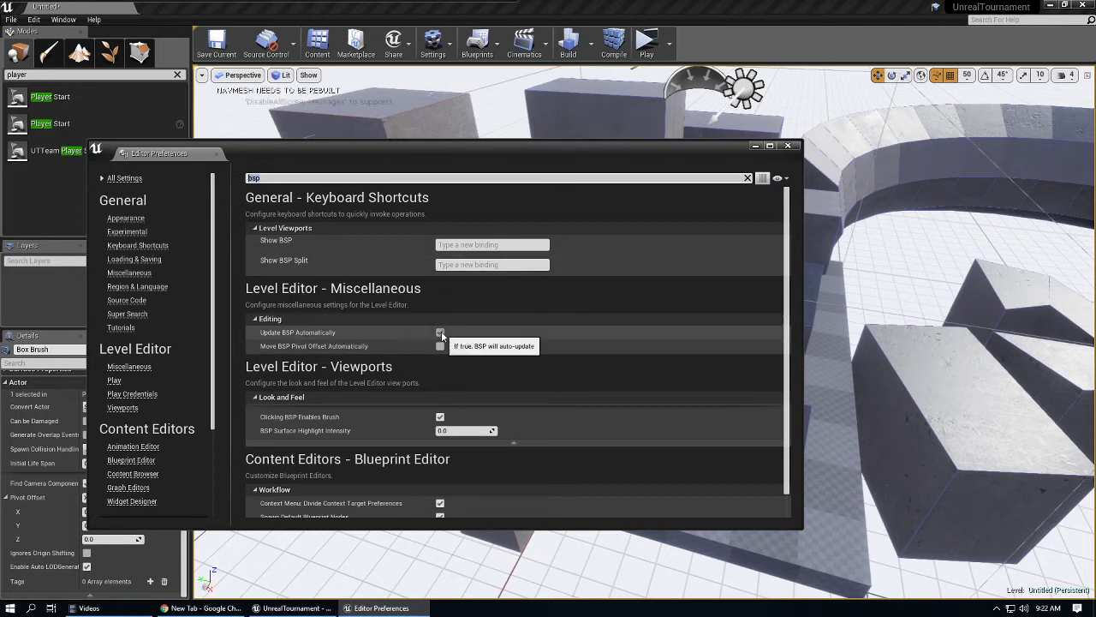
left_click(788, 146)
Move the wedge brush nearest the tall column across the platform toward the neighbouring wedge.
right_click_drag(490, 312, 492, 312)
left_click_drag(485, 331, 591, 345)
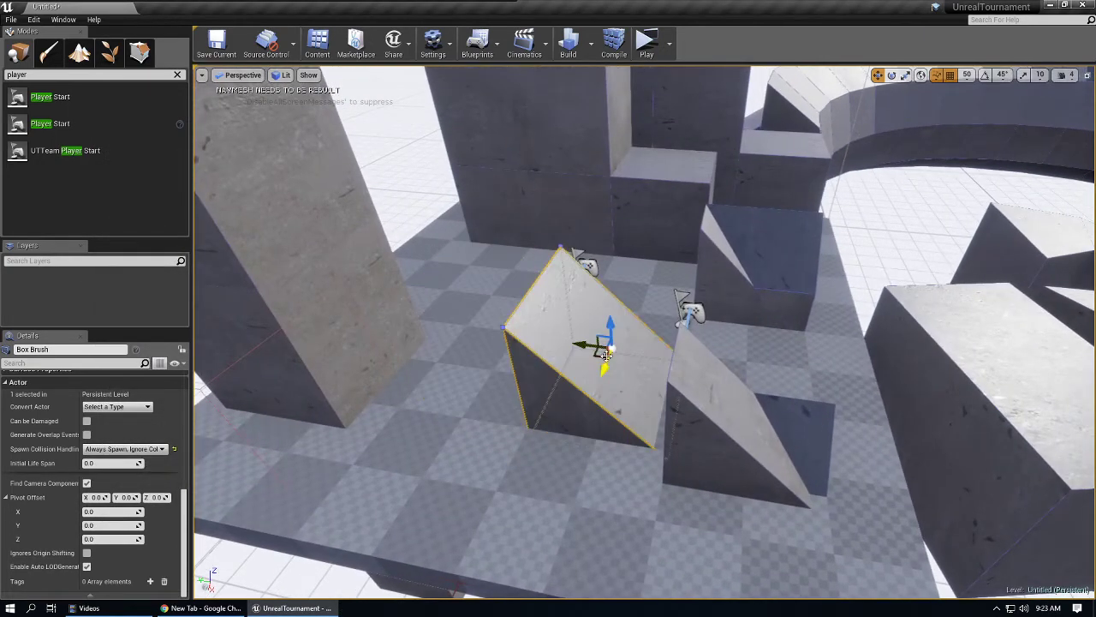
right_click_drag(515, 344, 516, 343)
right_click_drag(753, 323, 754, 323)
right_click_drag(754, 256, 753, 257)
right_click_drag(600, 282, 600, 283)
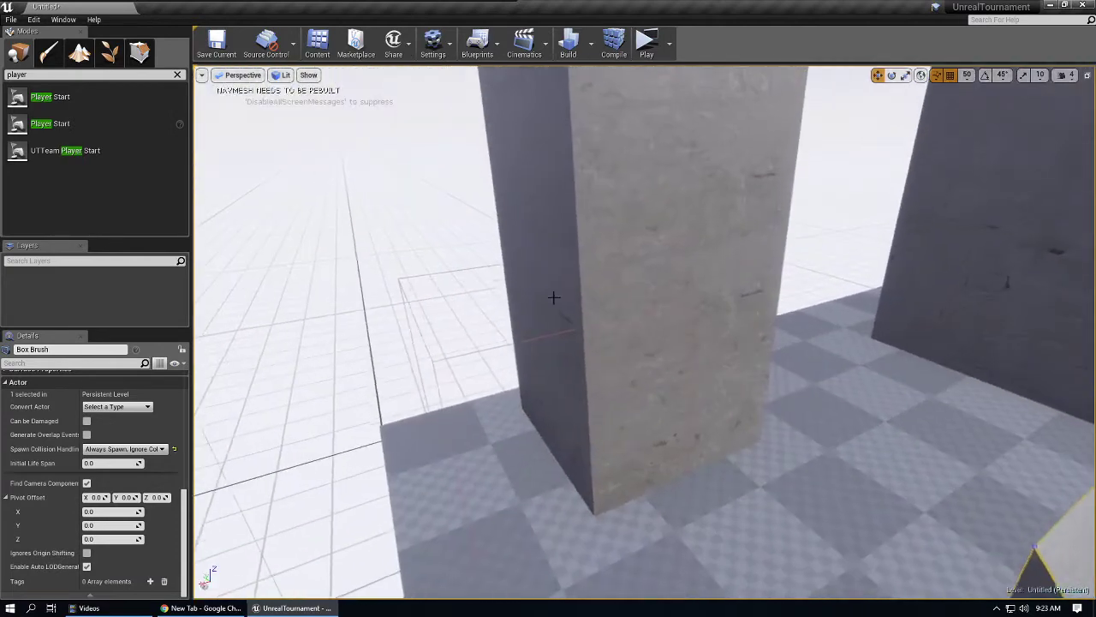
Select the wireframe box brush at the base of the tall column to examine it.
left_click(624, 338)
mouse_move(624, 338)
right_mouse_down()
mouse_move(586, 331)
mouse_move(613, 366)
right_mouse_up()
left_click(587, 331)
left_click(611, 364)
right_click_drag(708, 392, 708, 392)
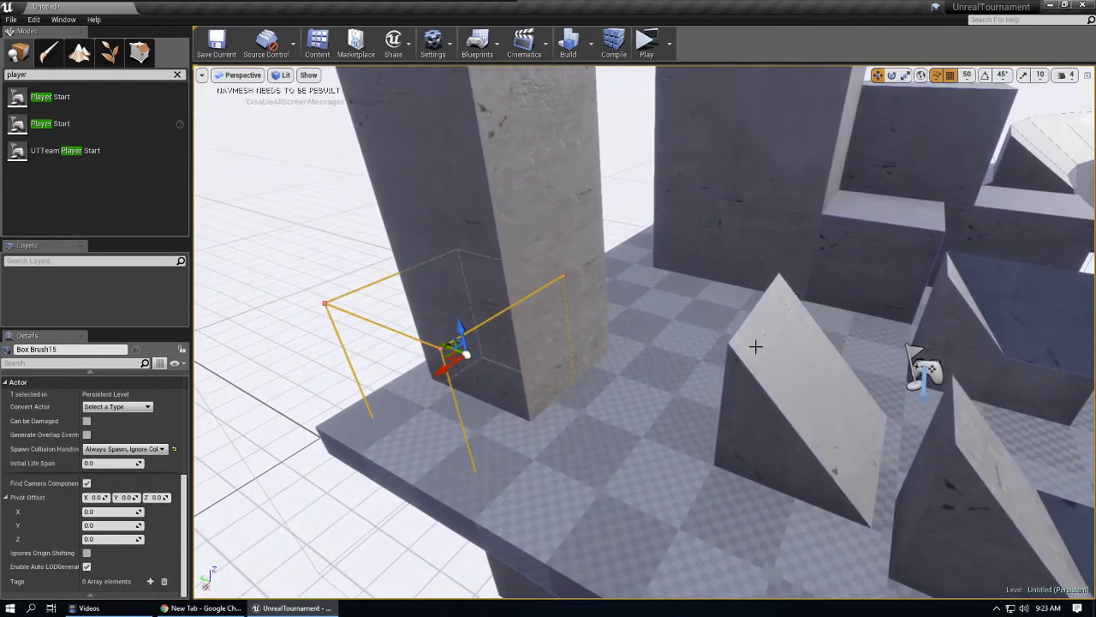
Move the wedge brush nearest the tall column back beside the original player start.
right_click_drag(997, 506, 997, 506)
left_click(755, 403)
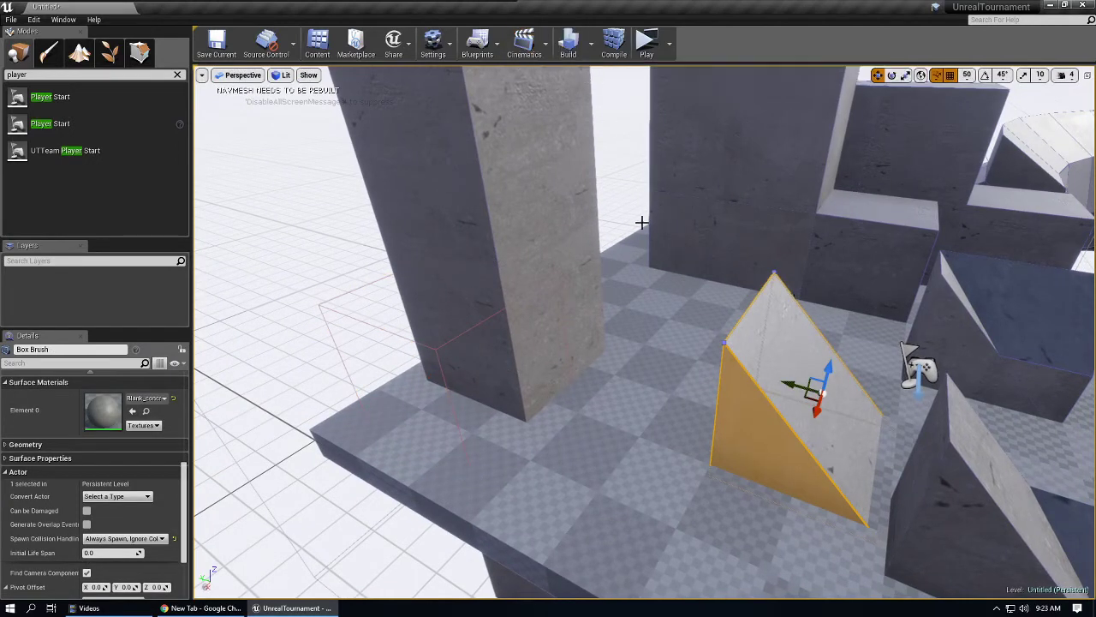
right_click_drag(567, 215, 567, 215)
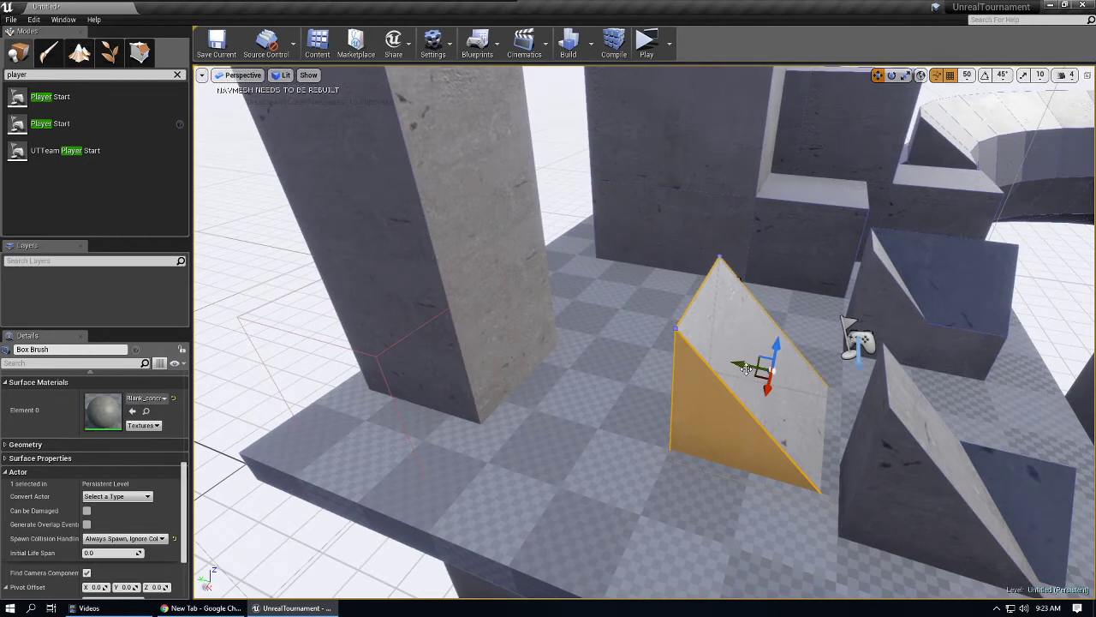
mouse_move(735, 363)
left_mouse_down()
mouse_move(666, 344)
mouse_move(631, 440)
mouse_move(725, 322)
left_mouse_up()
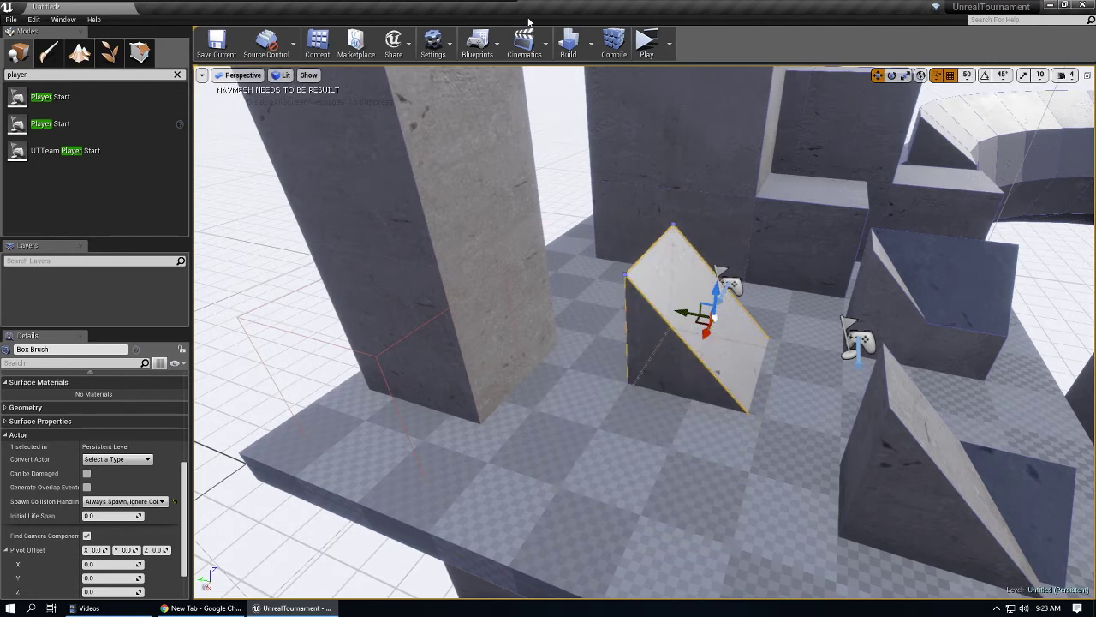
Clear the class search and review the sky light's mobility and intensity settings.
left_click(179, 76)
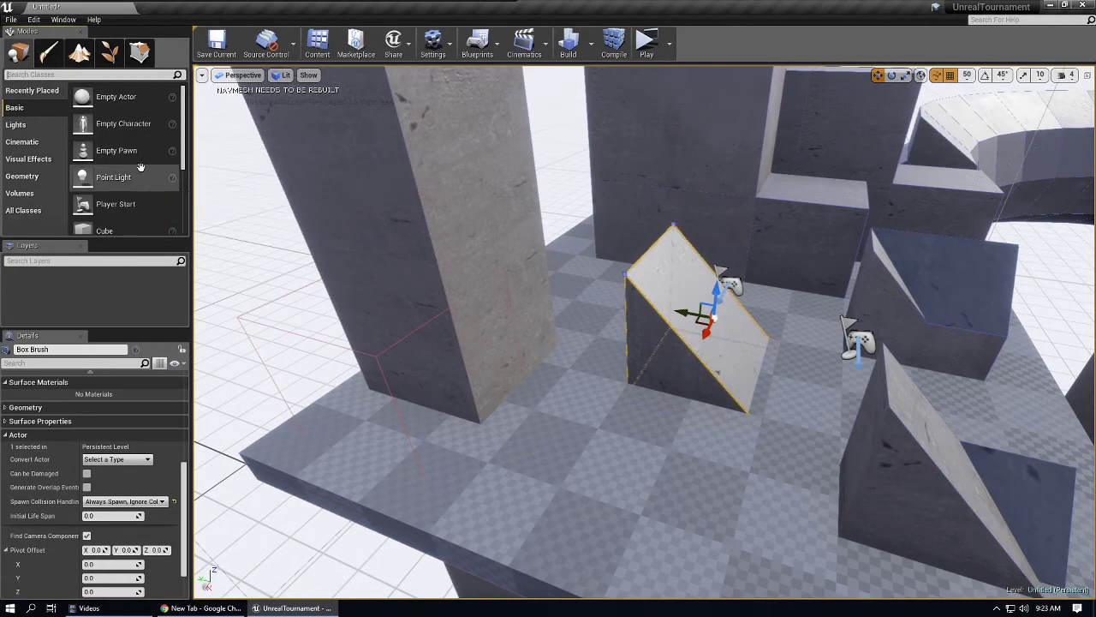
right_click_drag(597, 356, 692, 166)
right_click_drag(593, 336, 596, 308)
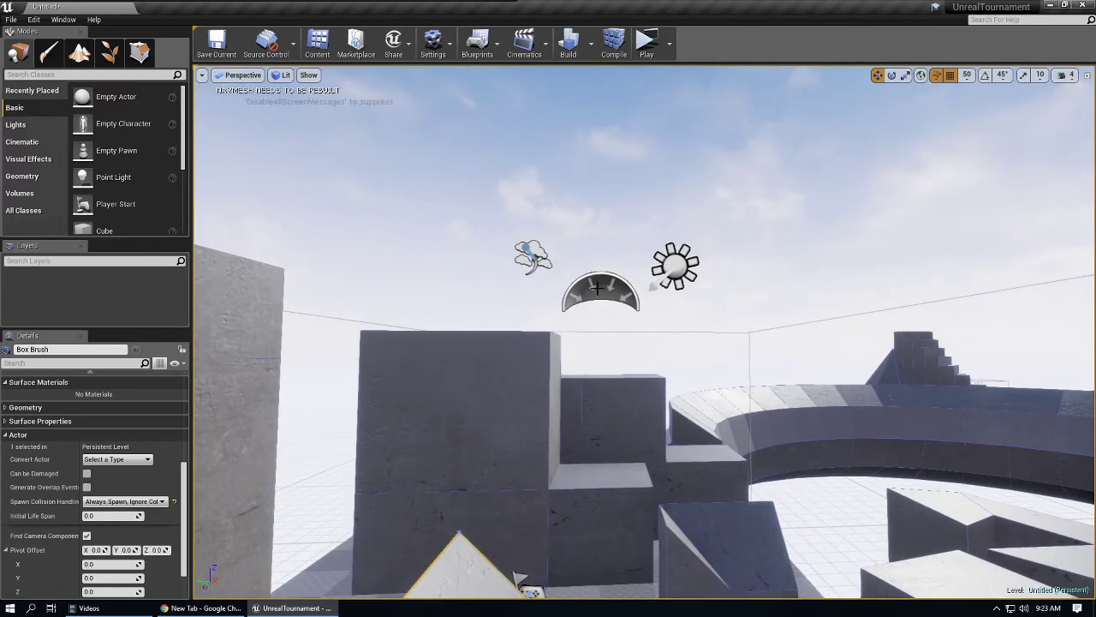
left_click(597, 291)
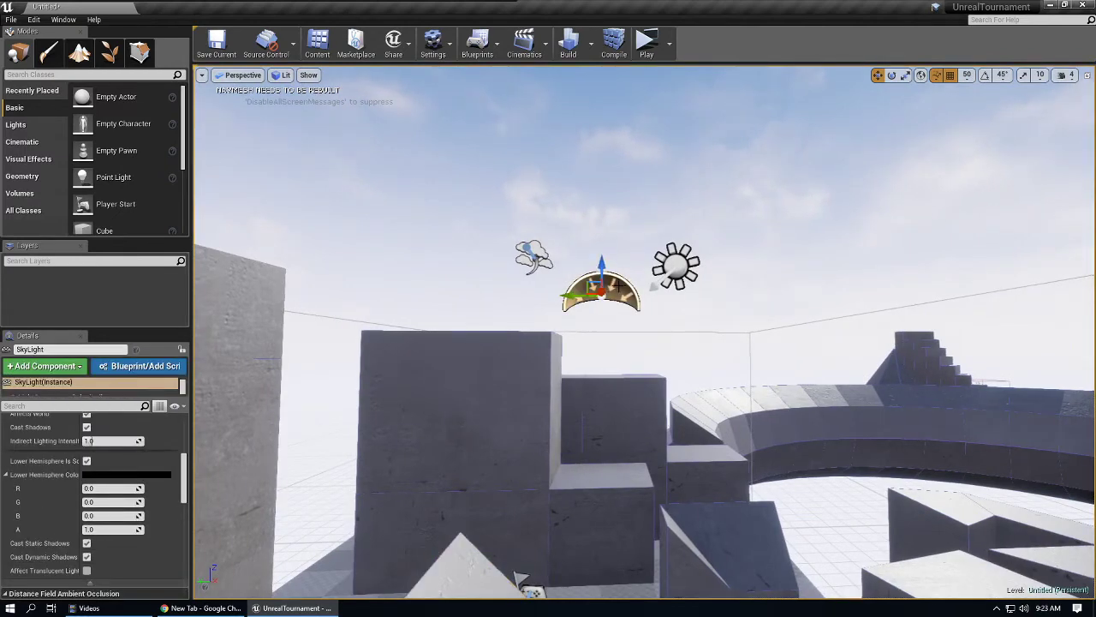
scroll(100, 466, "up", 10)
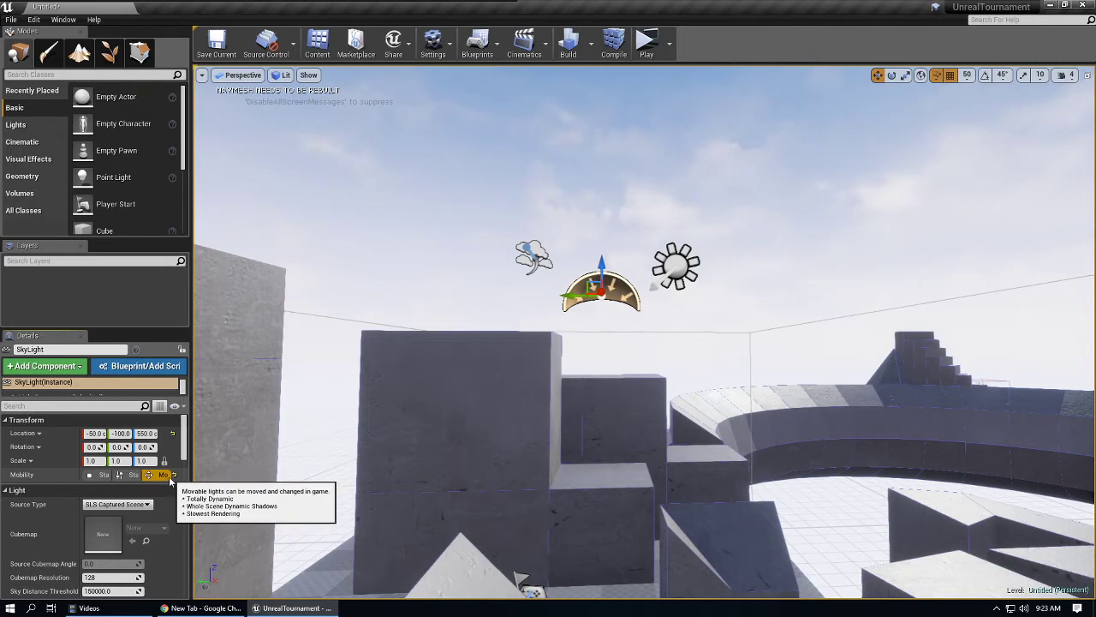
scroll(163, 480, "down", 3)
left_click(99, 532)
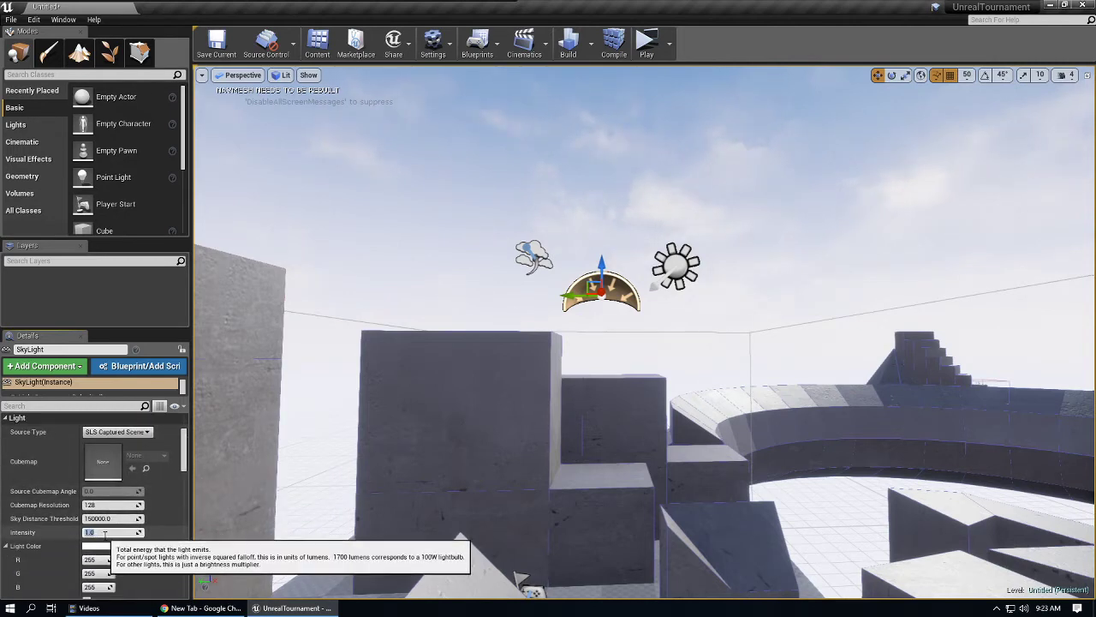
right_click_drag(479, 326, 416, 557)
key("w")
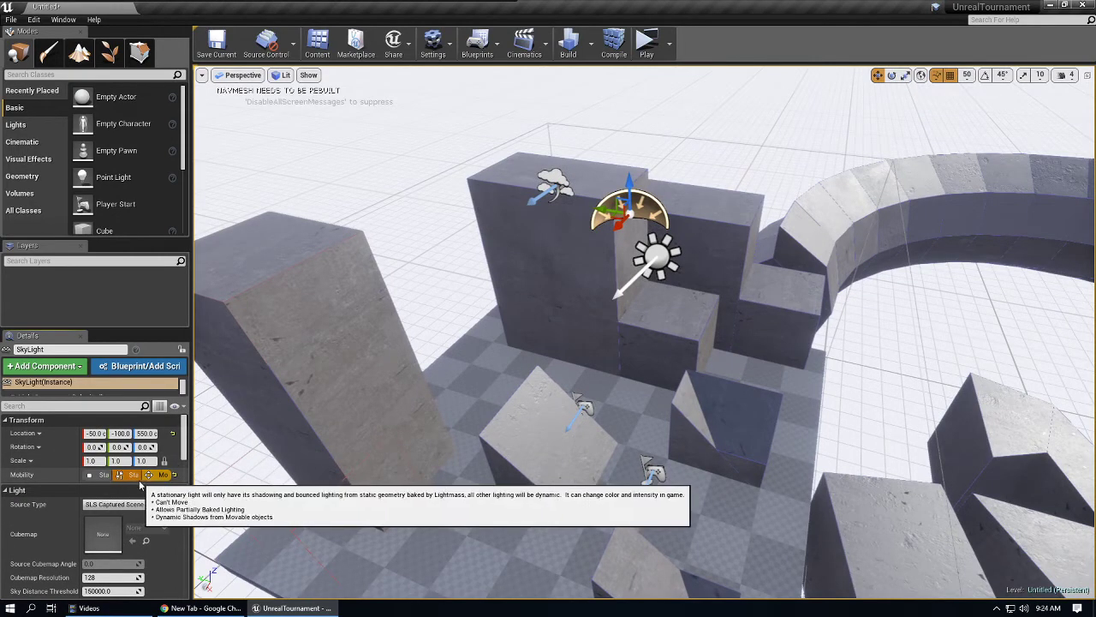
Compare the properties of the column brush, sky light, atmospheric fog, player start and directional light source.
left_click(297, 361)
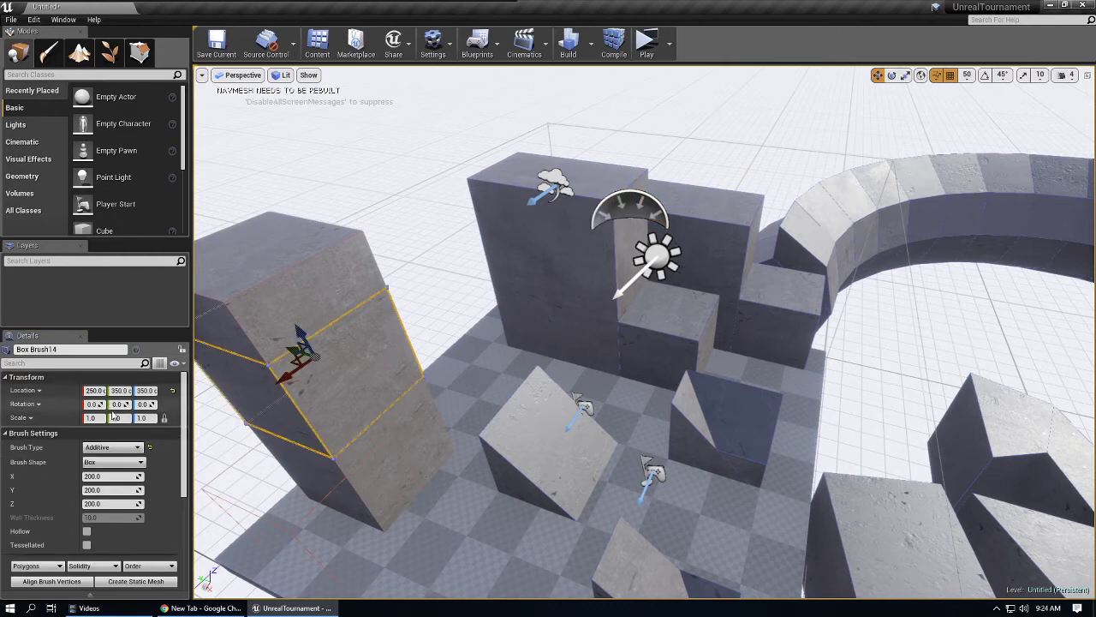
left_click(334, 277)
left_click(632, 206)
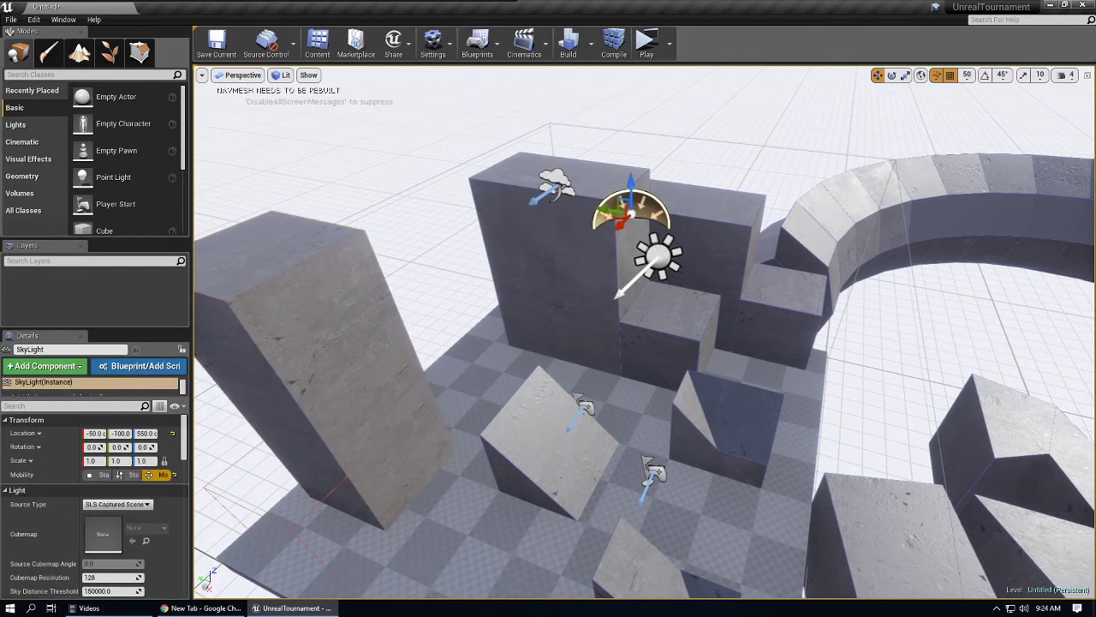
left_click(657, 255)
left_click(554, 175)
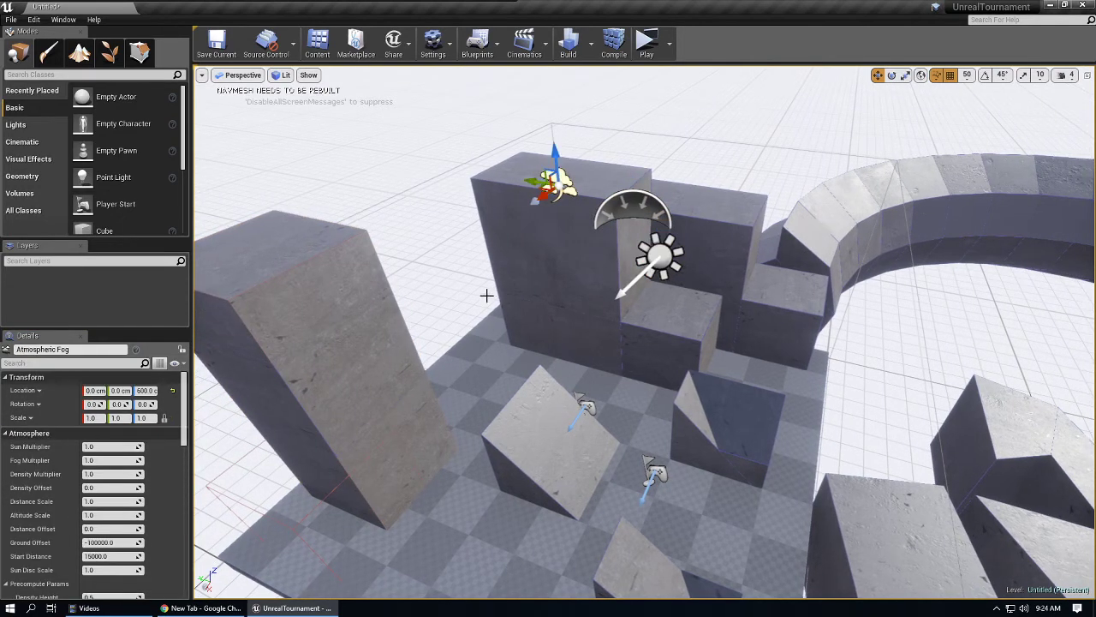
left_click(657, 255)
left_click(584, 402)
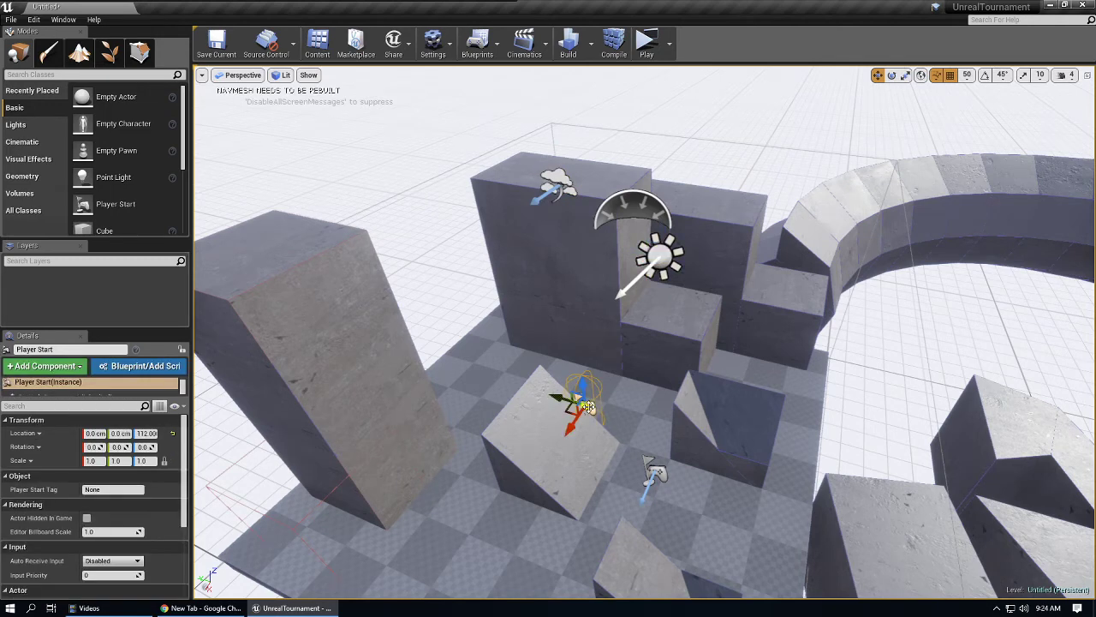
left_click(660, 290)
left_click(657, 255)
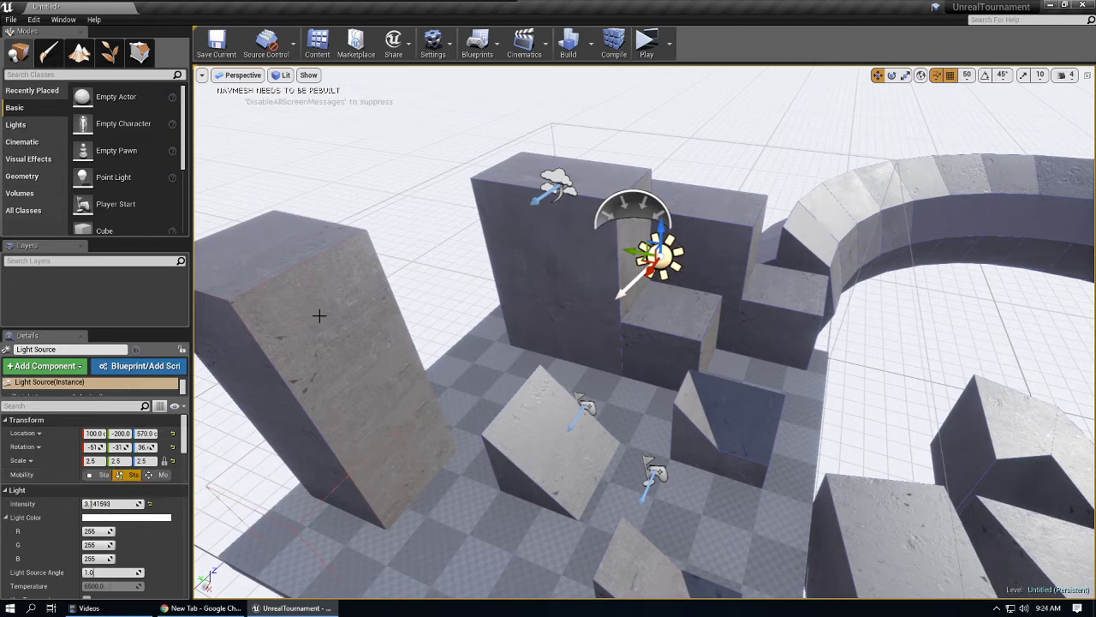
Look over the level's brushes from several sides and select faces on the tall column.
right_click_drag(486, 302, 360, 344)
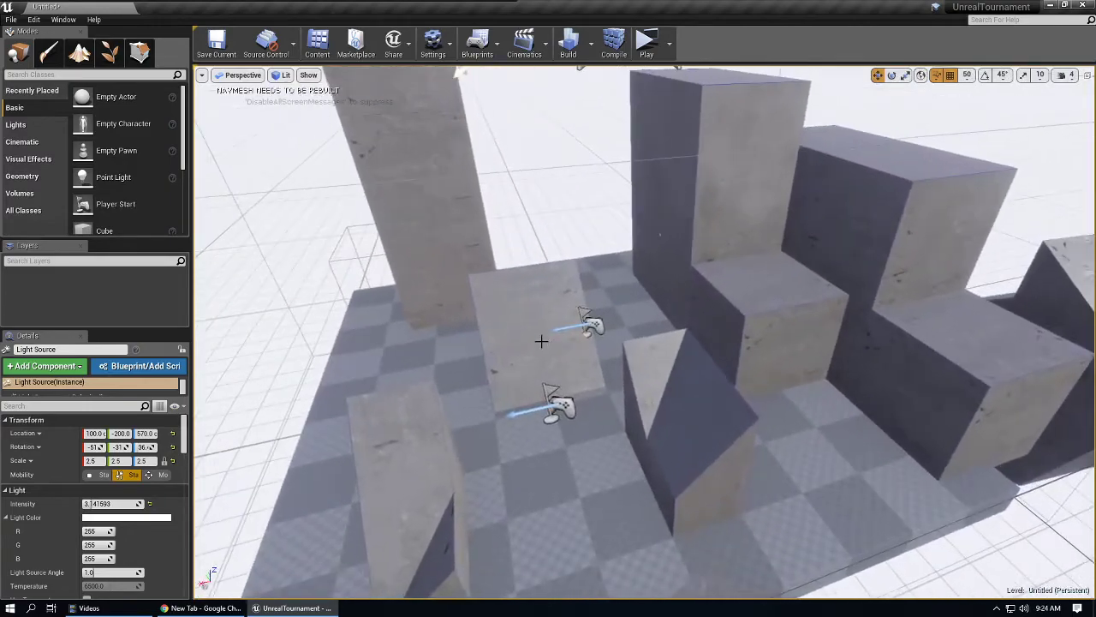
right_click_drag(540, 340, 685, 304)
right_click_drag(516, 186, 544, 201)
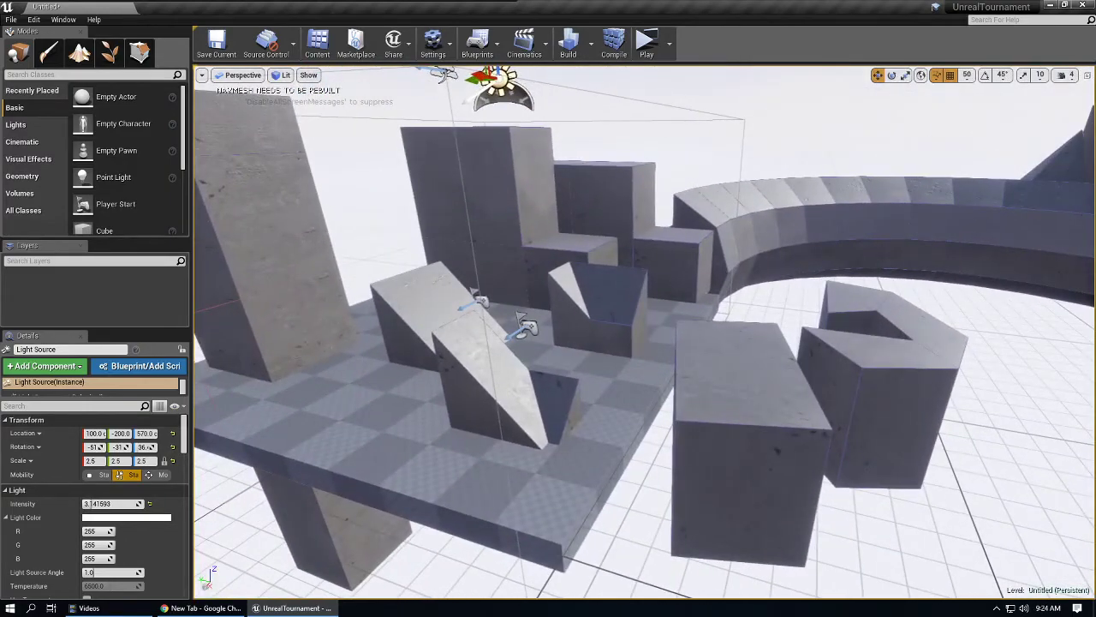
left_click(378, 158)
mouse_move(378, 157)
right_mouse_down()
mouse_move(364, 137)
mouse_move(317, 163)
mouse_move(330, 94)
mouse_move(317, 82)
mouse_move(506, 94)
mouse_move(379, 155)
mouse_move(386, 167)
mouse_move(291, 150)
mouse_move(223, 185)
right_mouse_up()
left_click(375, 145)
mouse_move(527, 232)
right_mouse_down()
mouse_move(496, 257)
mouse_move(528, 231)
mouse_move(467, 225)
mouse_move(520, 233)
right_mouse_up()
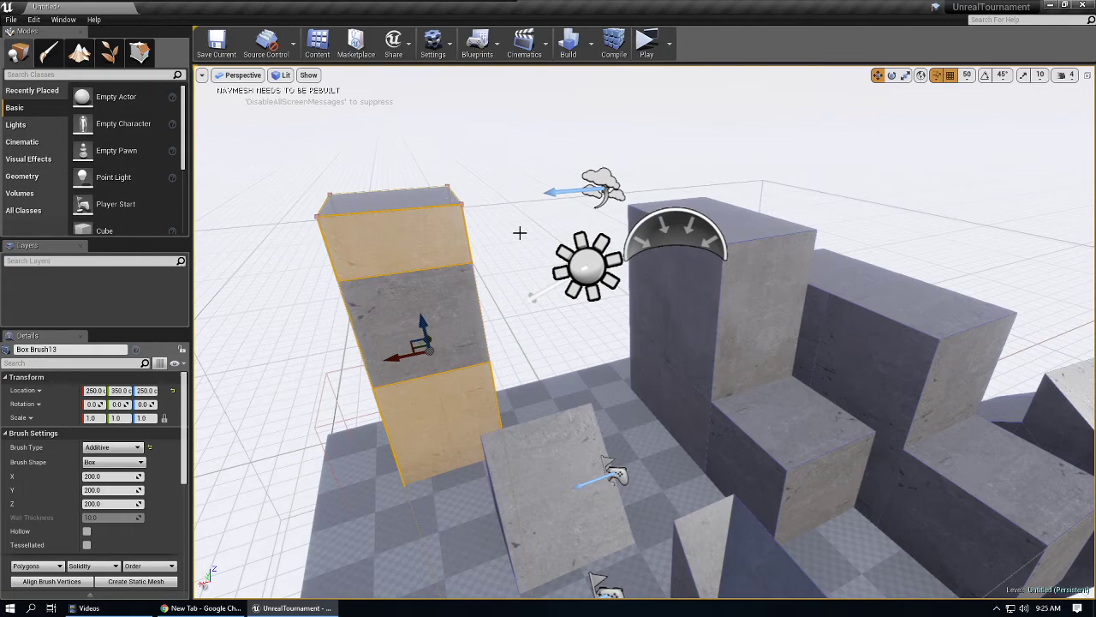
key("w")
Play the level in a new editor window from above the platform and end the preview.
right_click_drag(552, 271, 563, 356)
left_click(670, 47)
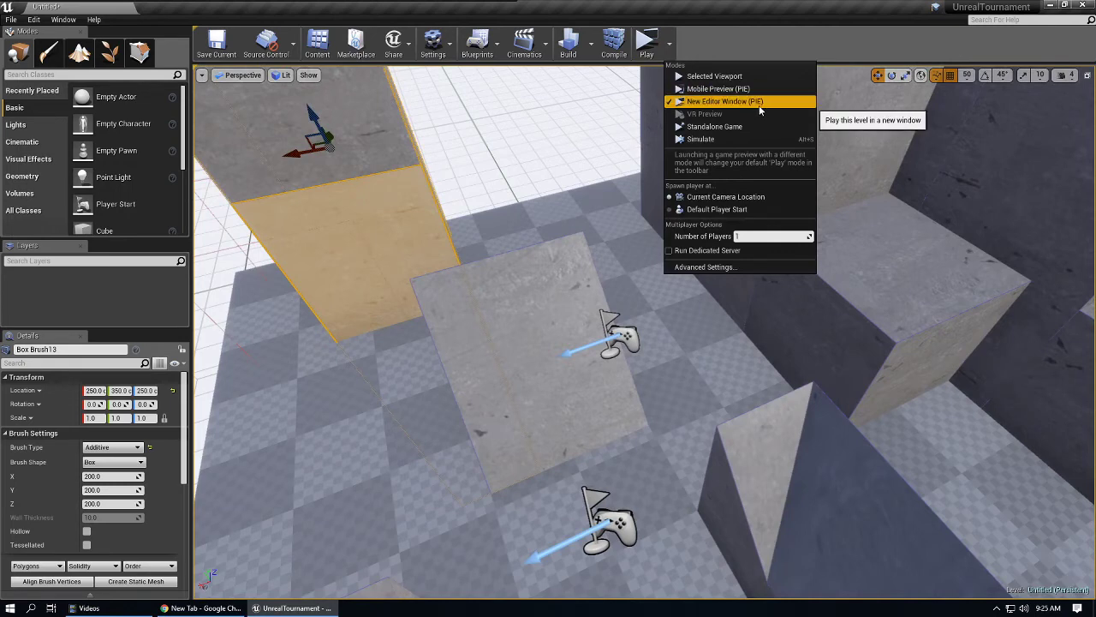
left_click(733, 102)
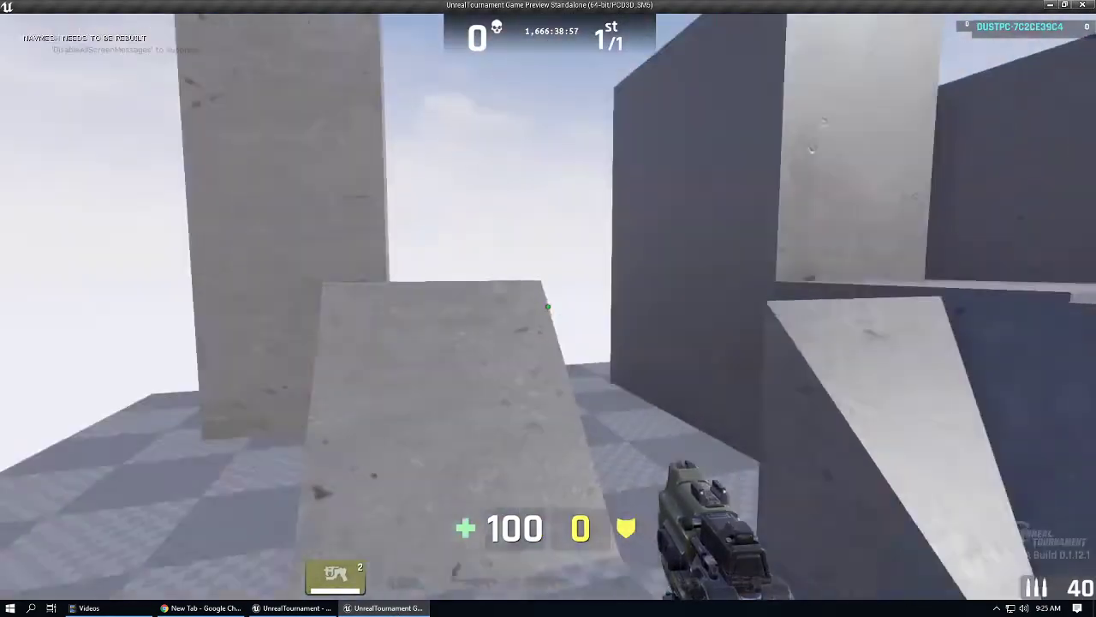
key("Escape")
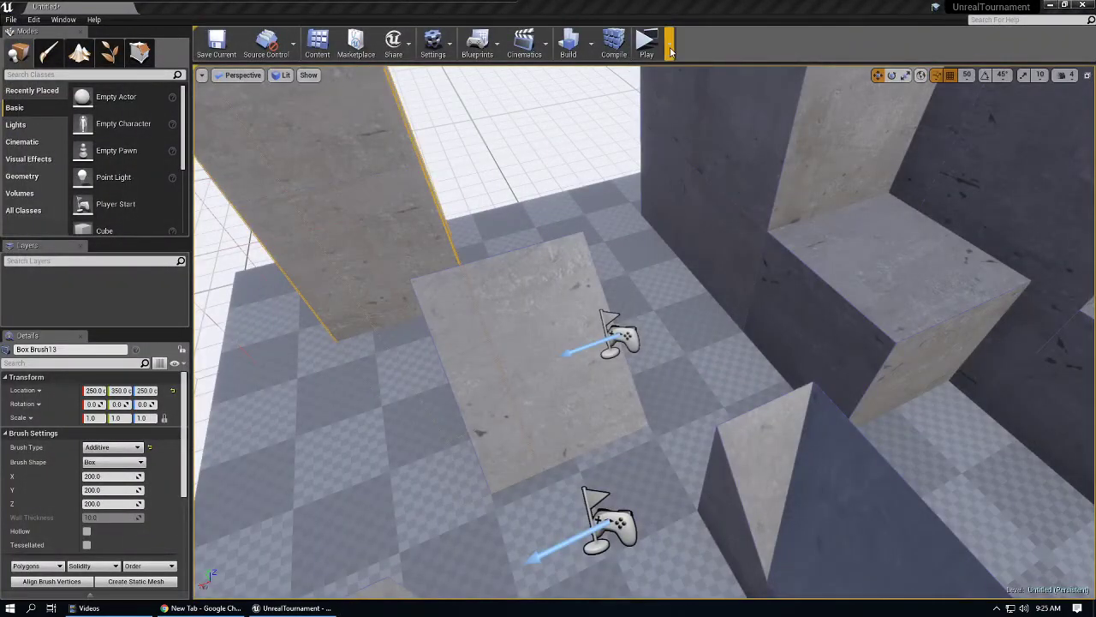
Set the number of players to 2 and launch the multiplayer preview in new editor windows.
left_click(670, 47)
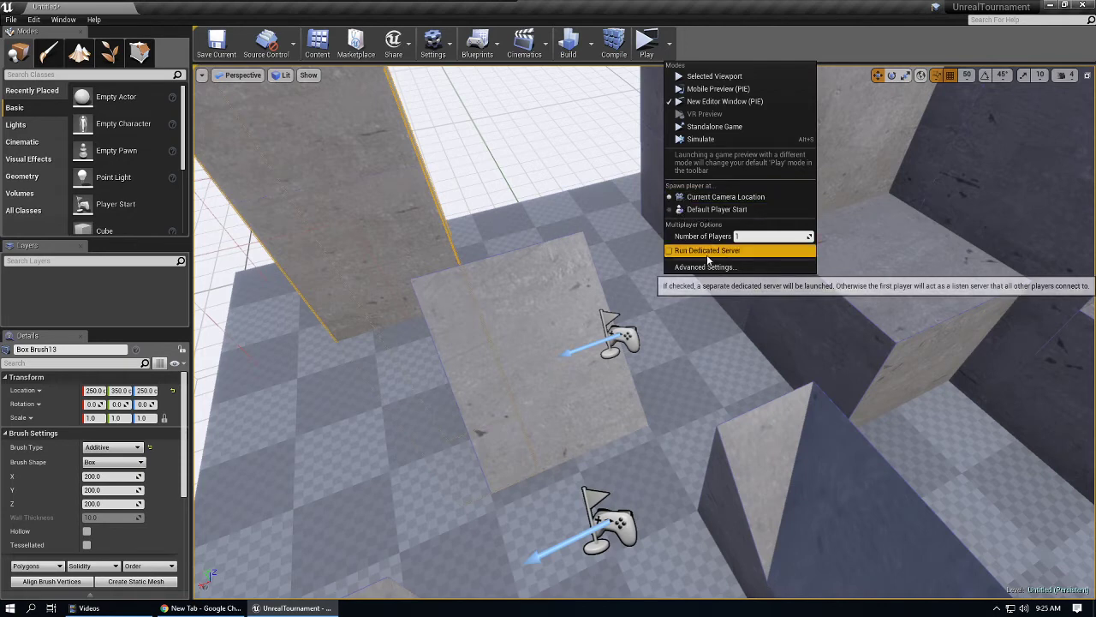
left_click(749, 236)
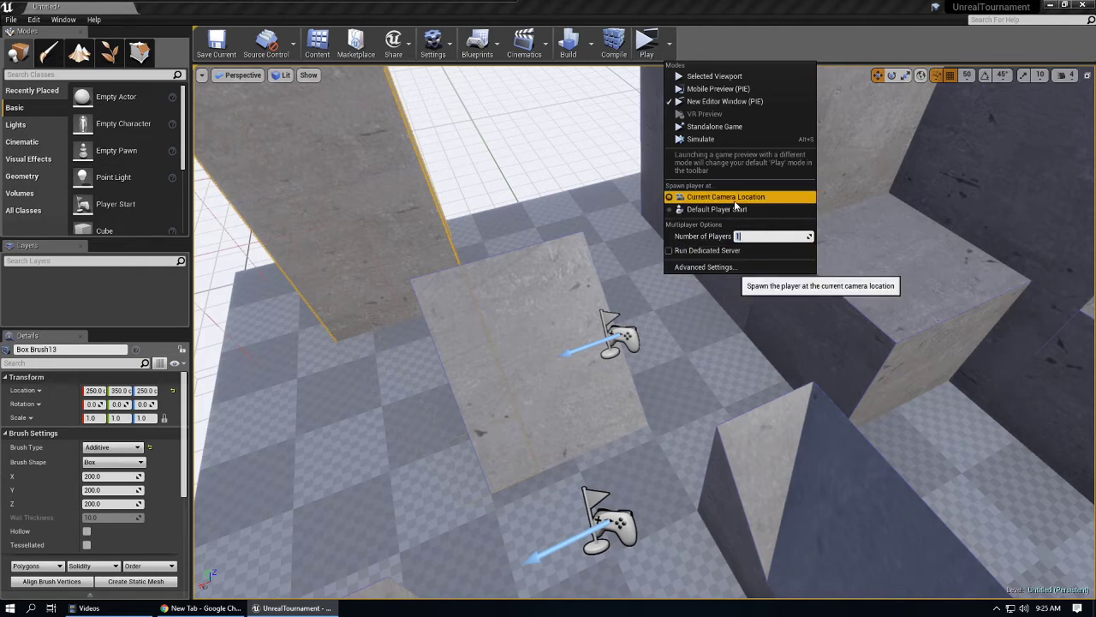
type("2")
left_click(644, 41)
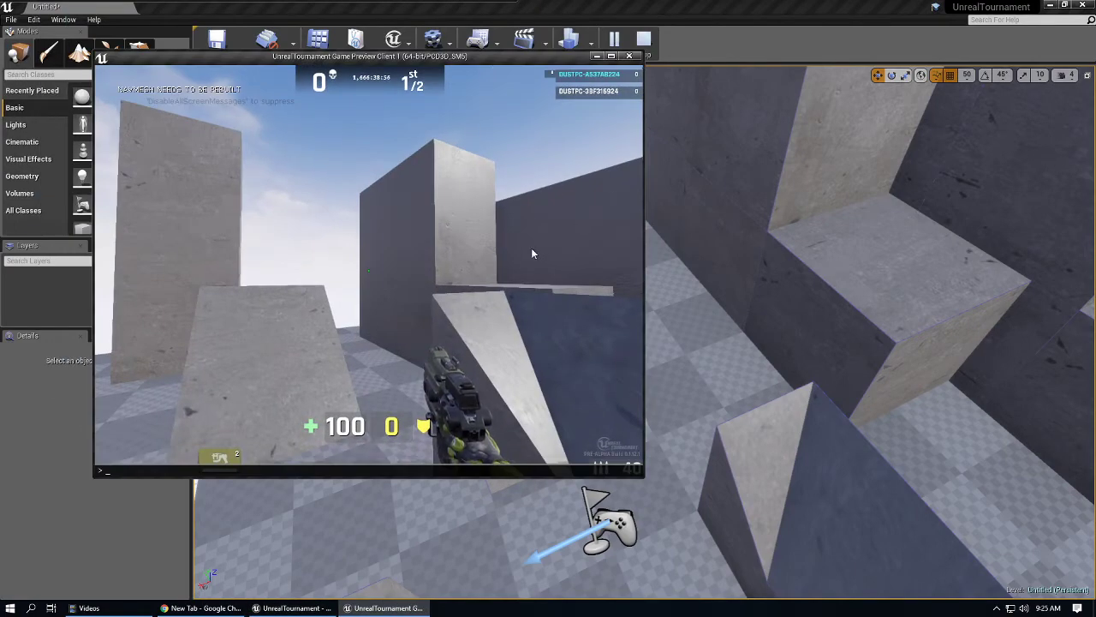
Respawn the player in the server preview window and end the two-player session.
key("super")
key("super")
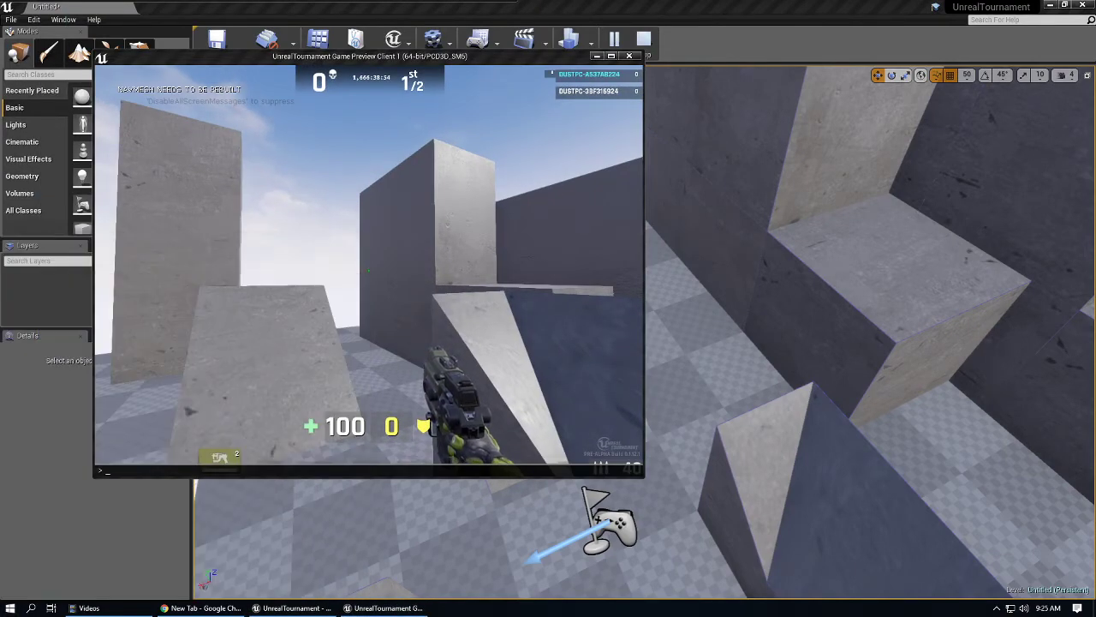
key("super")
key("super")
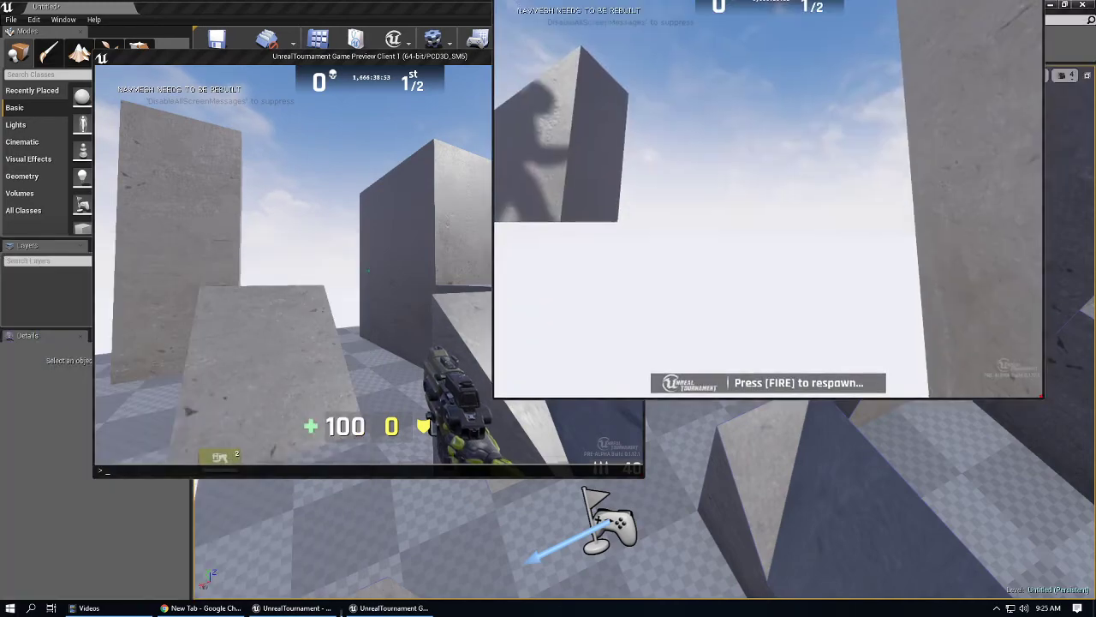
left_click(763, 322)
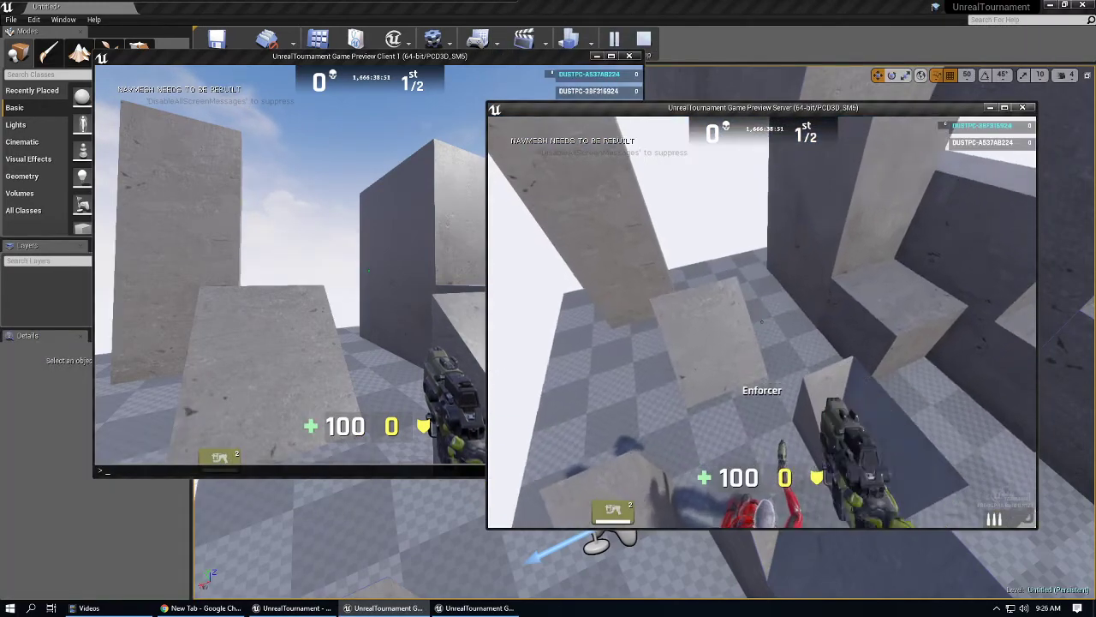
key("Escape")
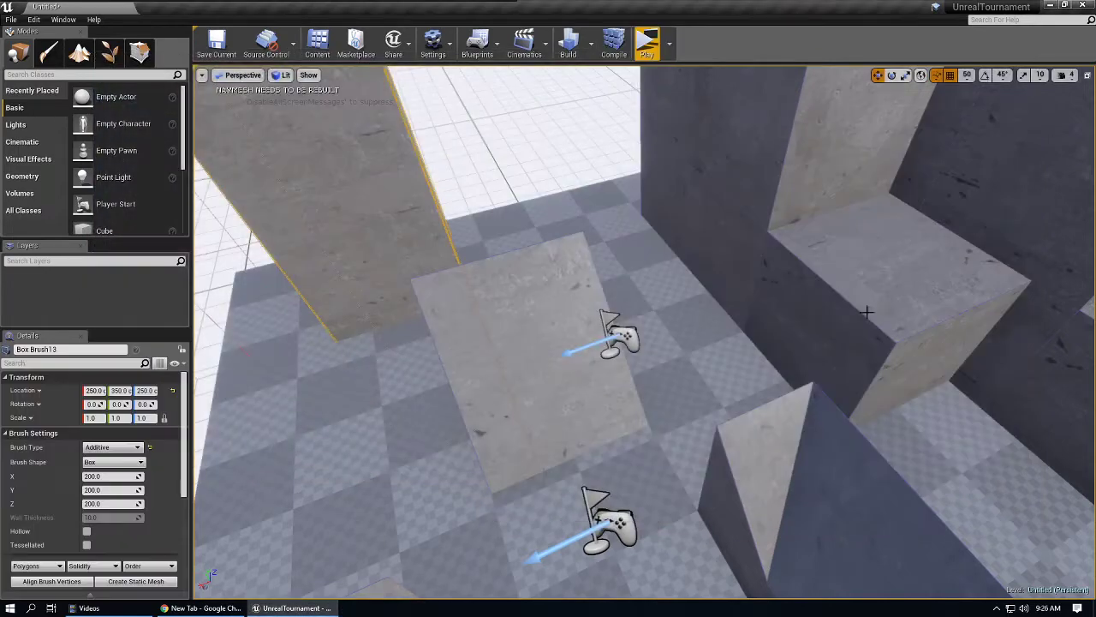
Set the number of players for the play preview to 1.
left_click(669, 43)
left_click(755, 237)
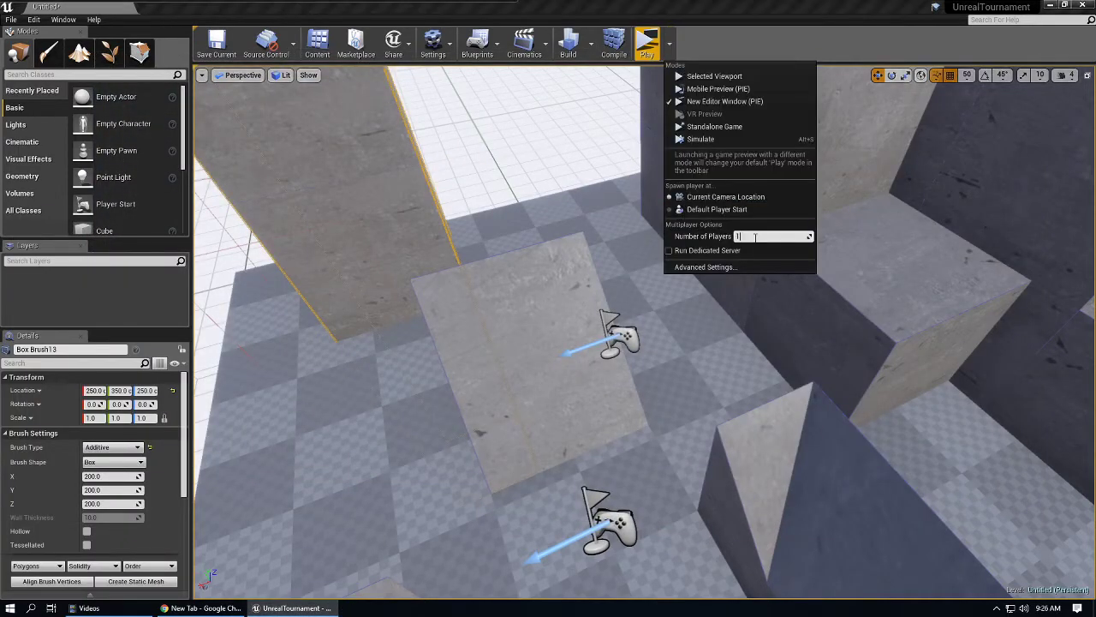
Search all project content for "skeleta" and place the malcolm_ut4_SKELMESH character on the floor beside the ramp.
right_click_drag(553, 355, 756, 295)
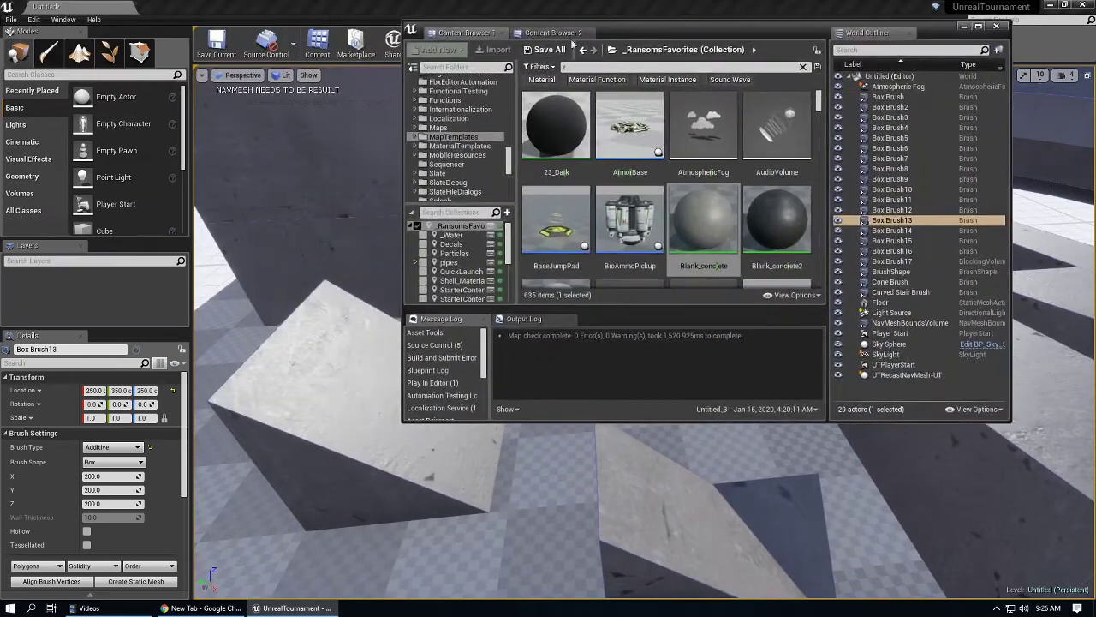
left_click(509, 87)
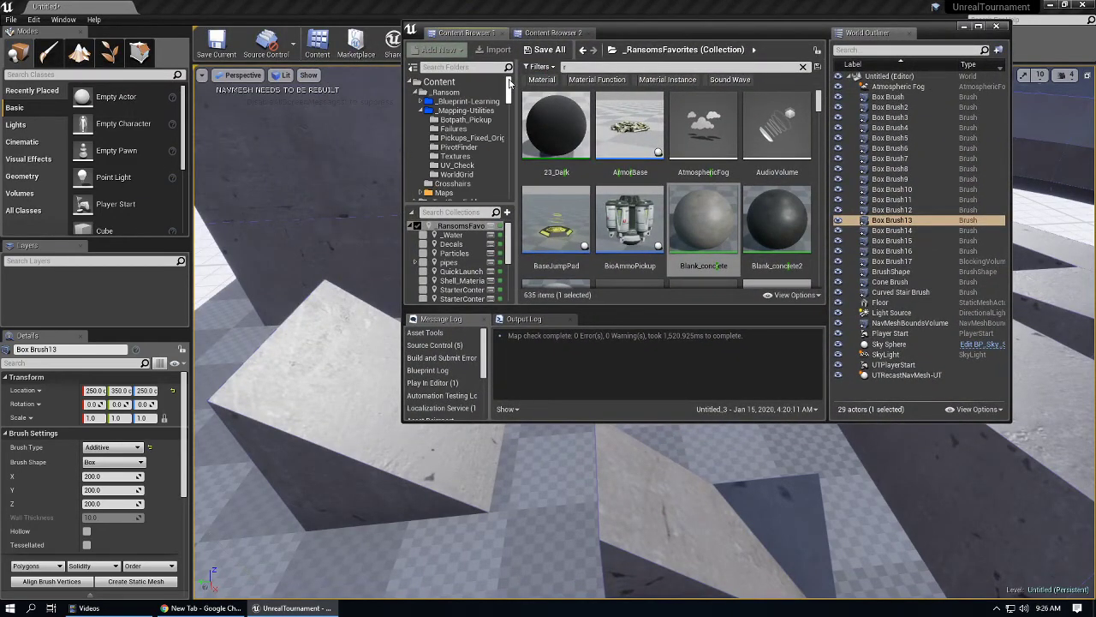
left_click(440, 82)
left_click(601, 66)
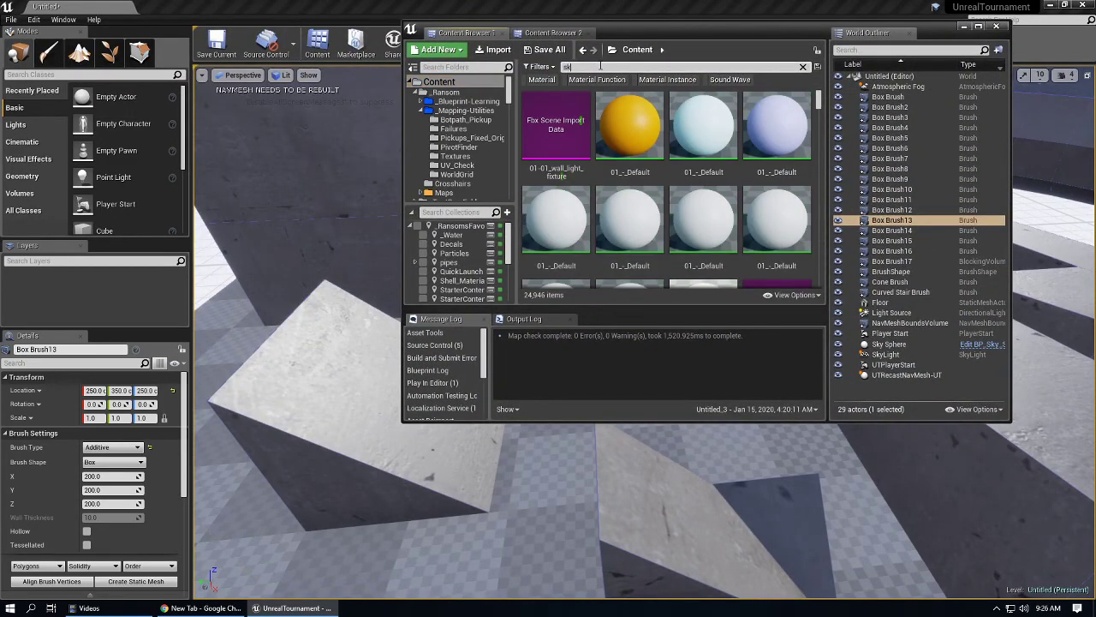
scroll(686, 162, "down", 3)
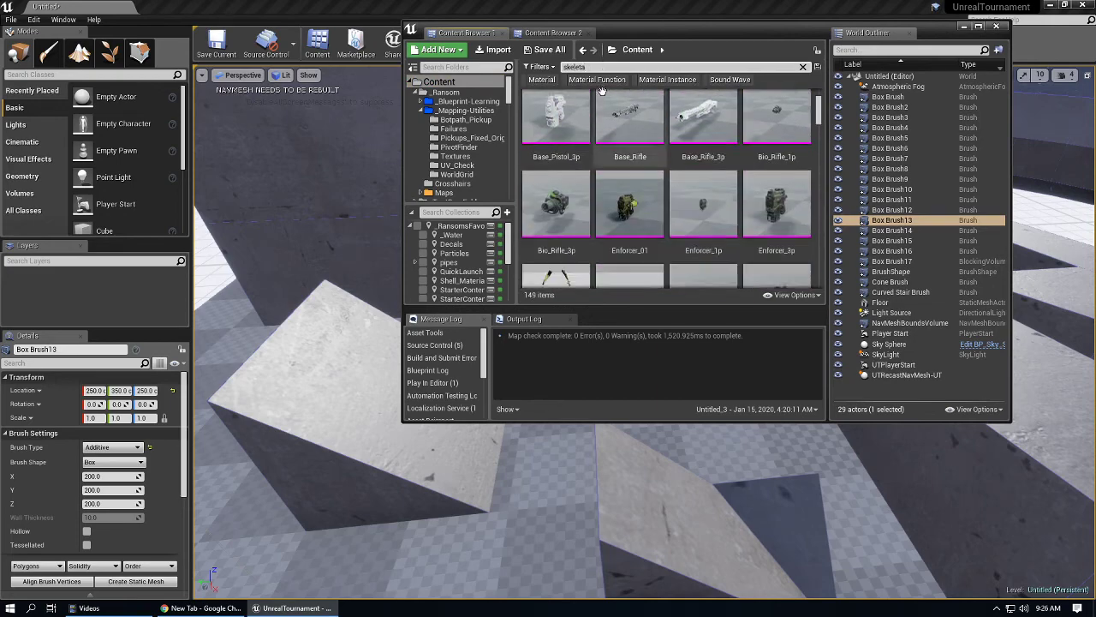
scroll(686, 162, "down", 5)
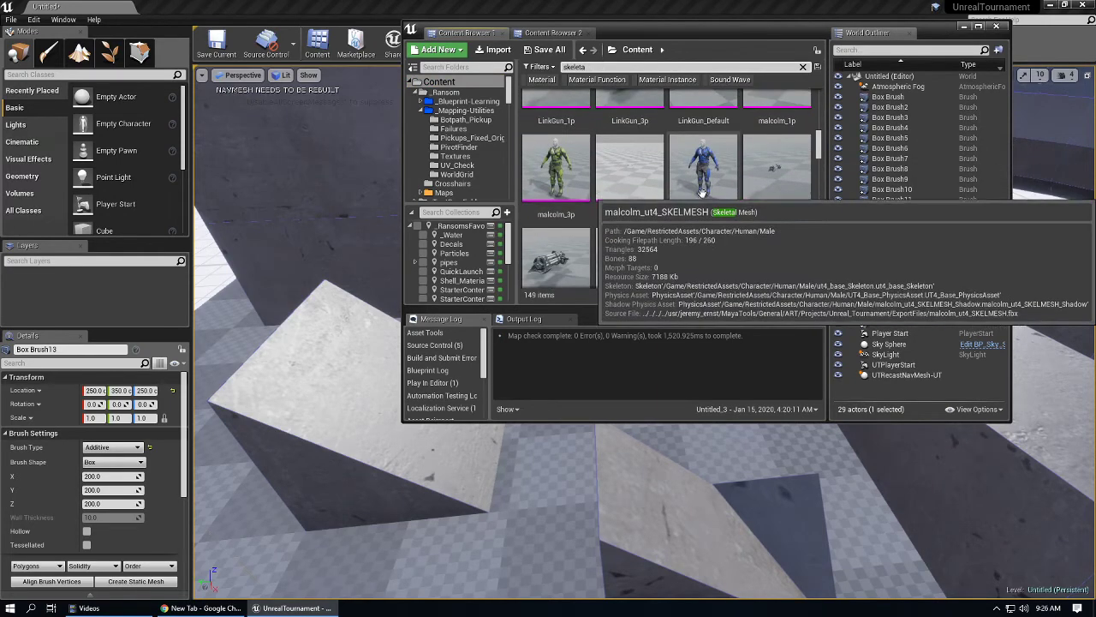
left_click_drag(730, 185, 394, 501)
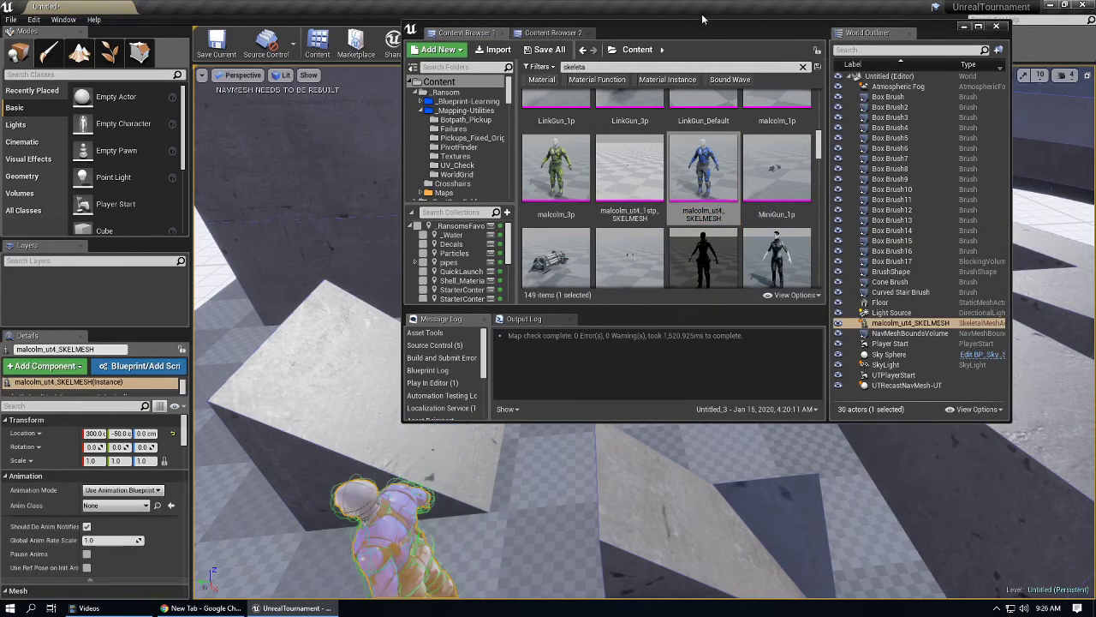
left_click_drag(705, 26, 0, 26)
Scale the placed character uniformly to 1.1, then raise it and snap it down to the floor.
right_click_drag(479, 342, 376, 302)
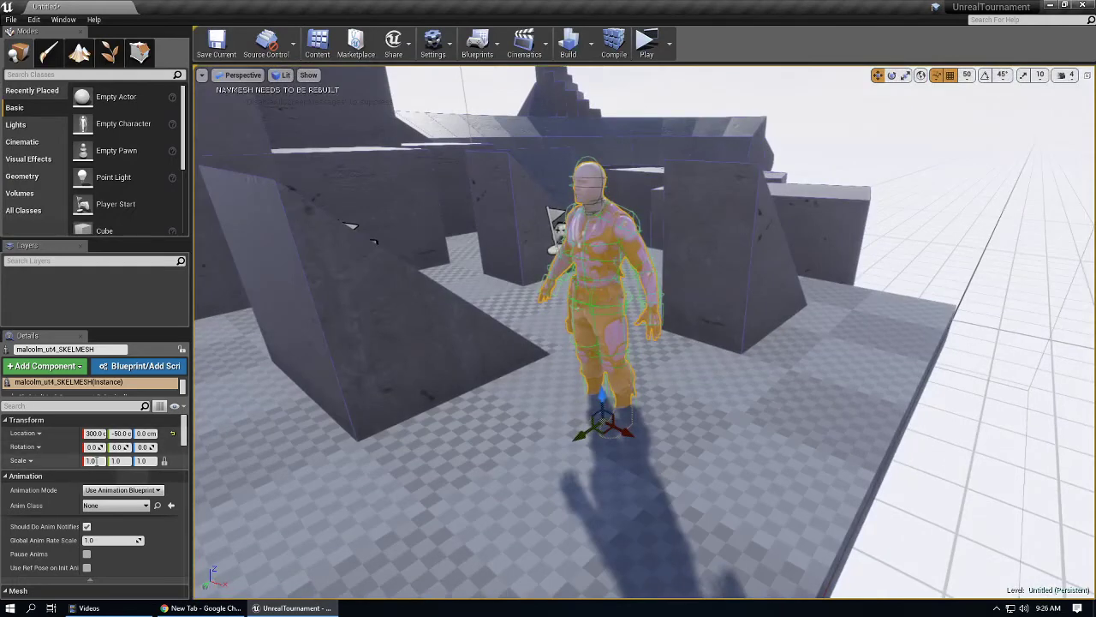
left_click(96, 461)
type("1")
key("Return")
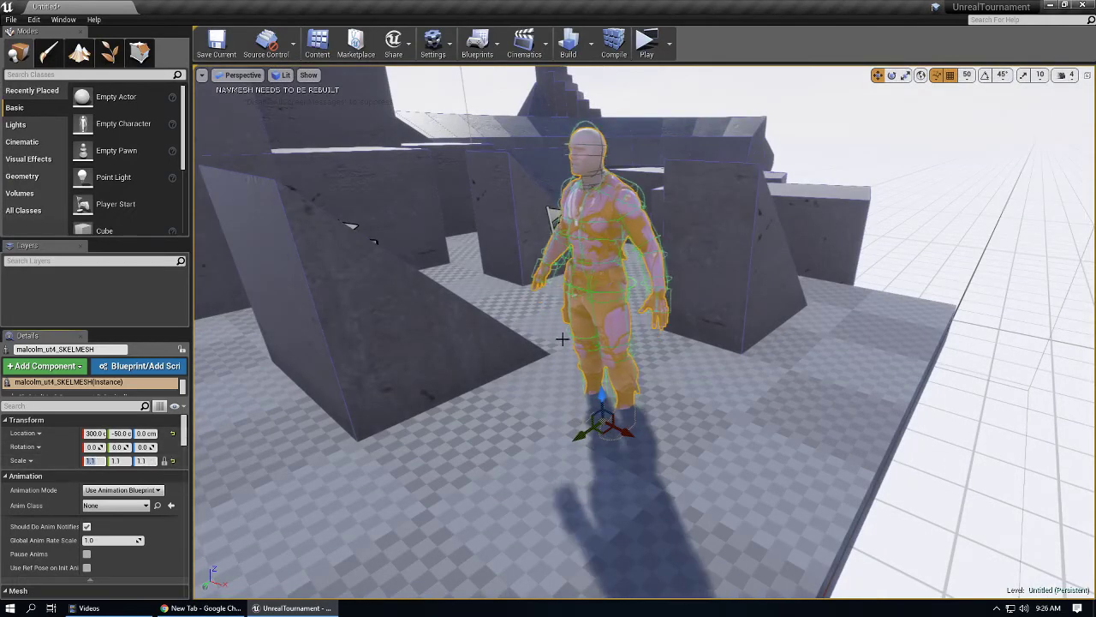
left_click_drag(601, 392, 606, 285)
key("End")
Play the level to compare the placed character's size with the player, then end the preview.
right_click_drag(528, 389, 526, 390)
key("alt+p")
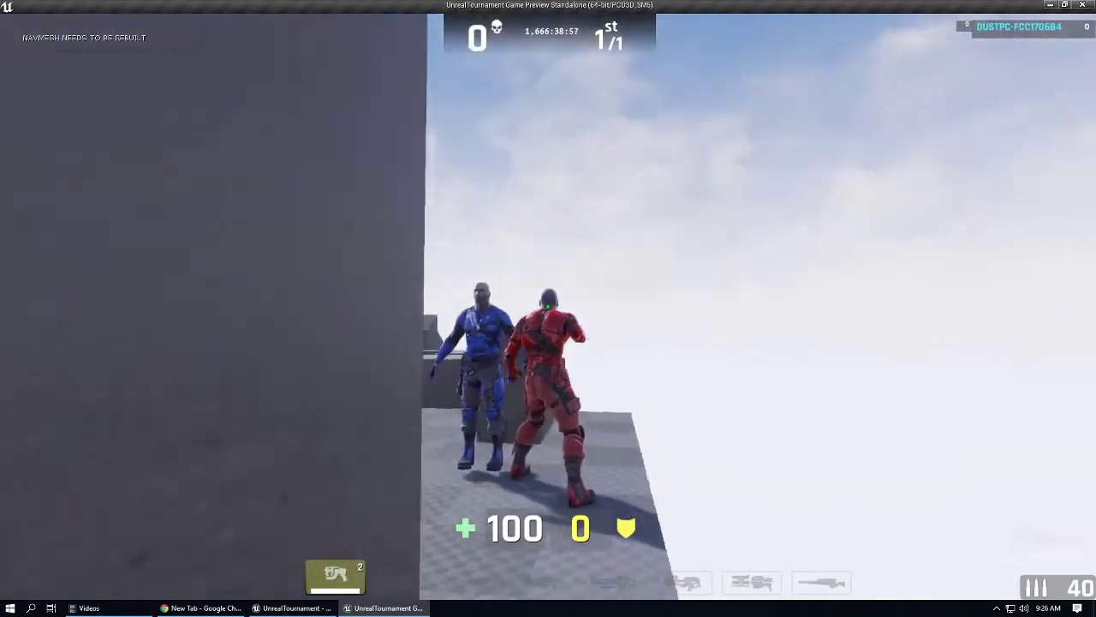
key("Escape")
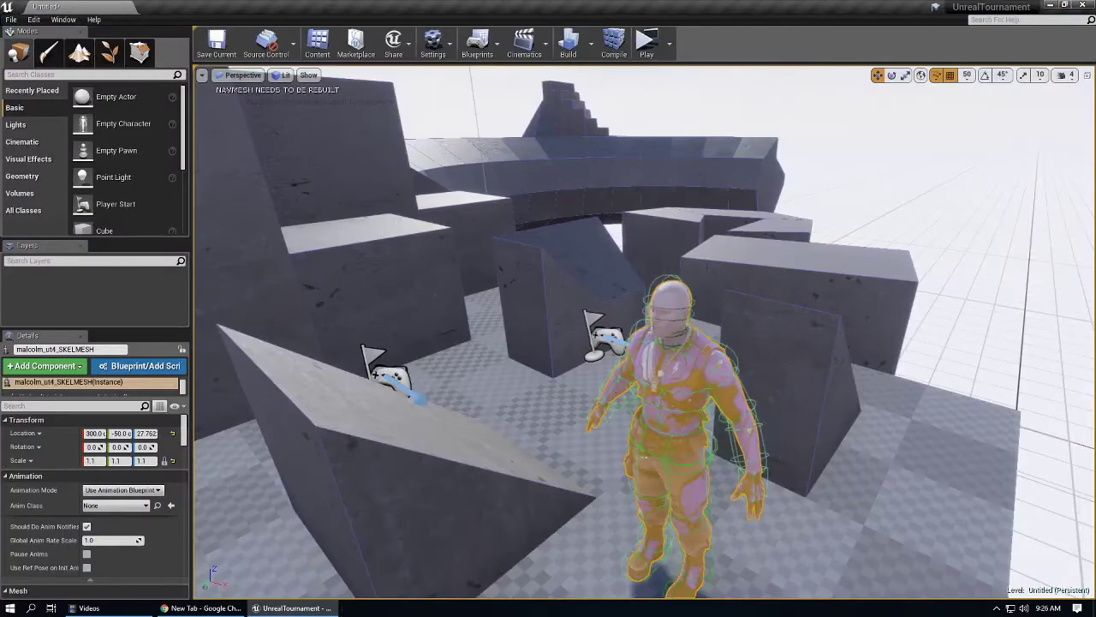
Raise the character mesh above the platform and snap it down onto the floor again.
scroll(654, 311, "down", 6)
middle_click_drag(654, 311, 653, 377)
scroll(653, 311, "up", 5)
left_click_drag(672, 225, 677, 177)
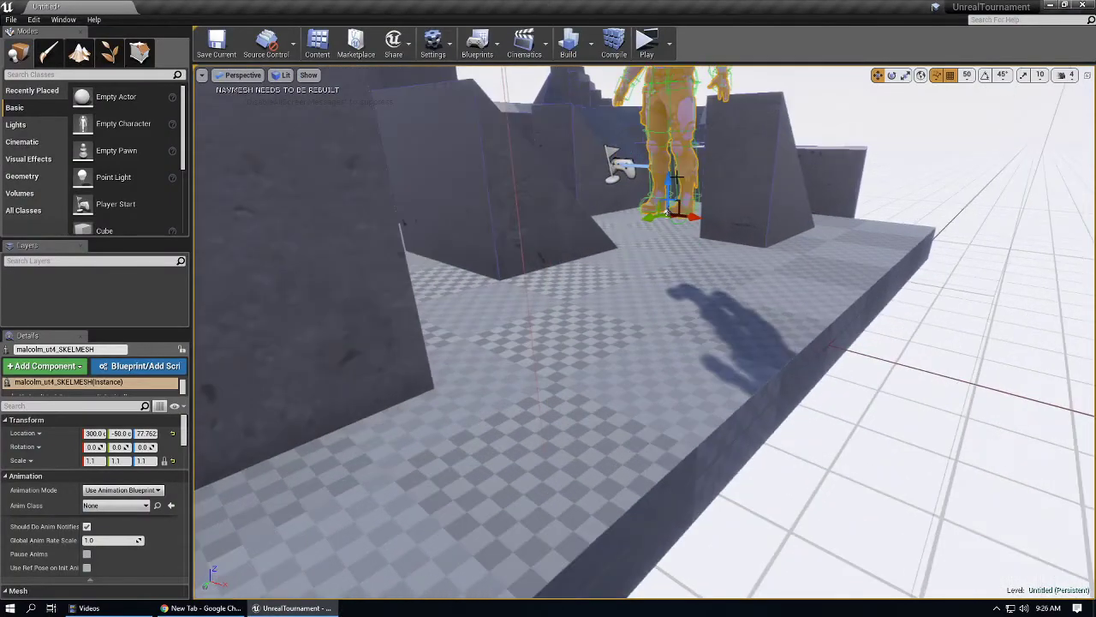
key("End")
Duplicate the character mesh and move the copy off the platform to X -900, Y -1300.
key("f")
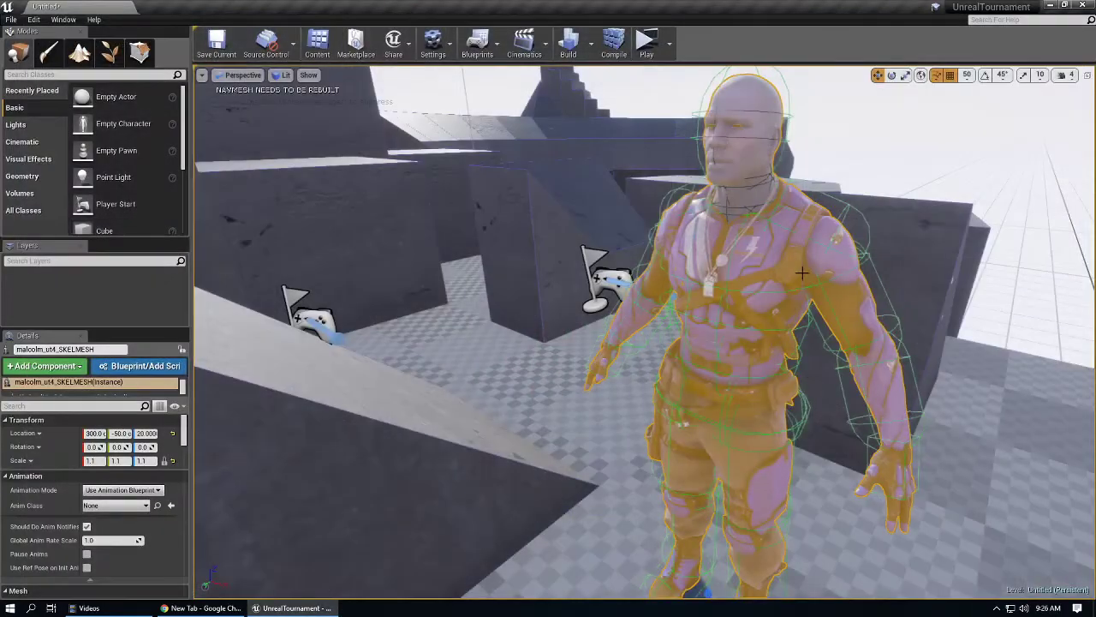
right_click_drag(803, 273, 614, 400)
left_click_drag(783, 151, 927, 116)
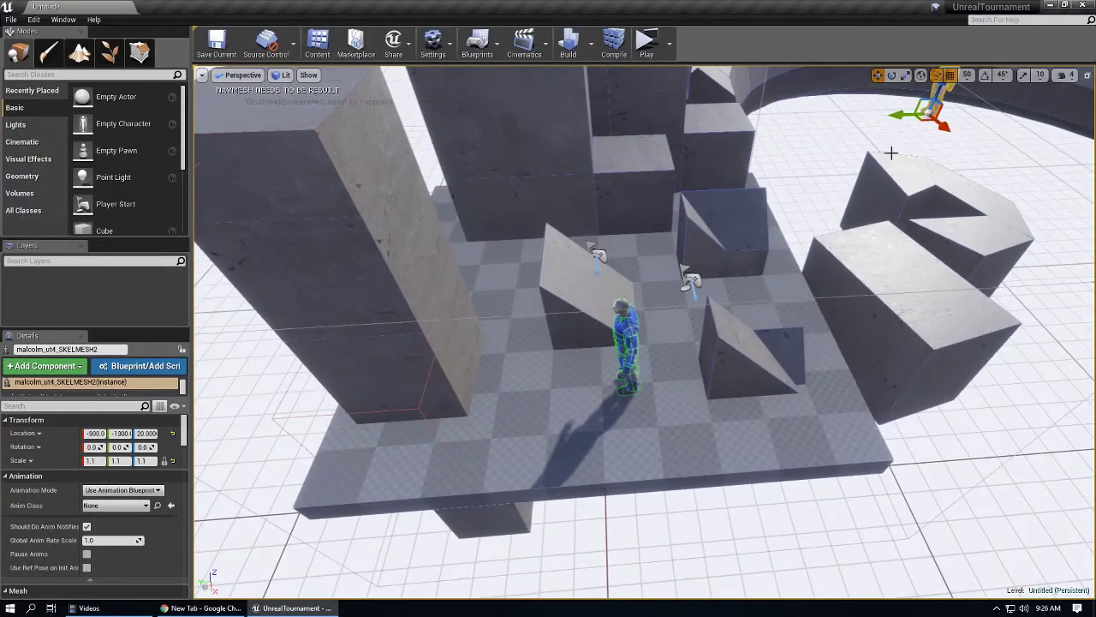
Scale the floor mesh to about 8 in X and Y so it extends beneath all the brushes.
key("s")
right_click_drag(548, 299, 596, 283)
left_click(469, 350)
right_click_drag(469, 343, 439, 339)
key("w")
key("e")
key("r")
key("w")
key("s")
right_click_drag(533, 391, 685, 288)
key("w")
key("s")
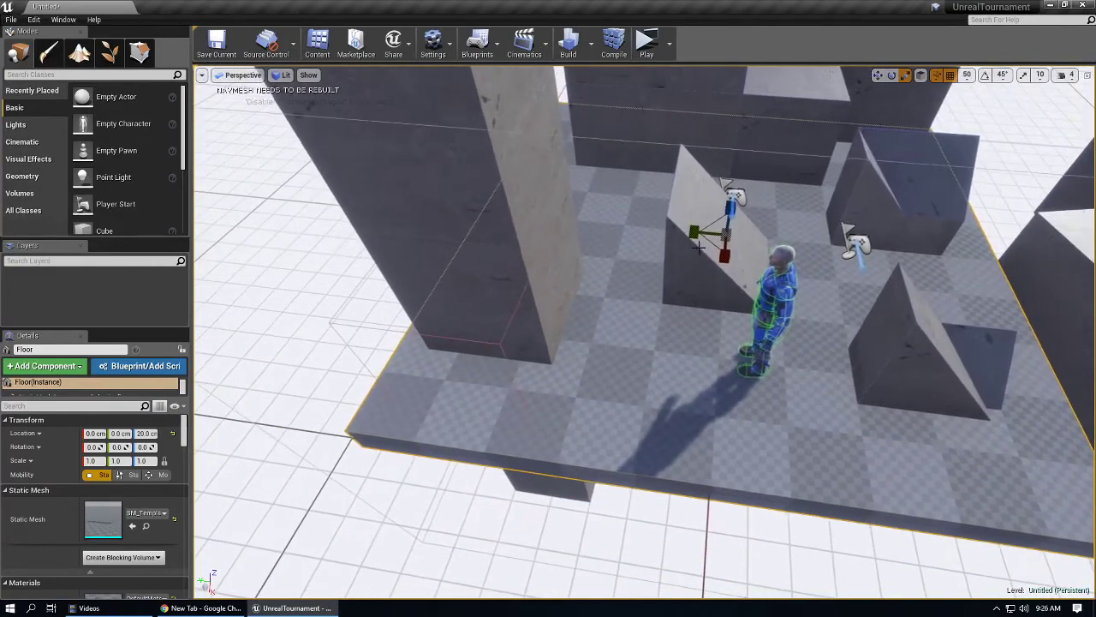
left_click_drag(709, 245, 548, 368)
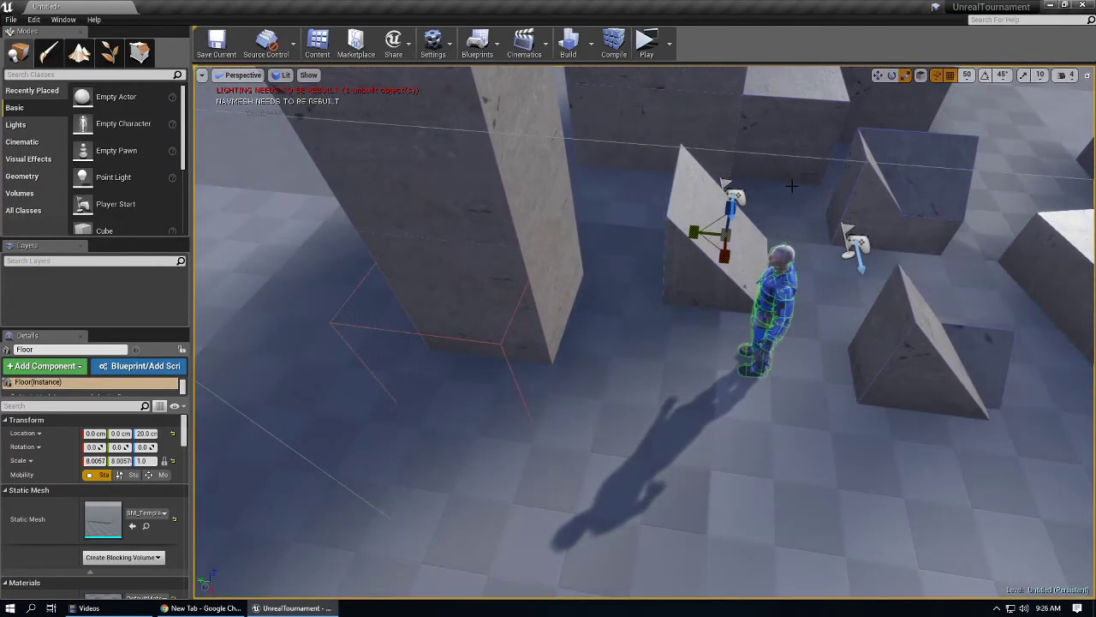
Play the level on the enlarged floor and walk around the blocks facing the distant character.
right_click_drag(548, 369, 677, 267)
key("q")
key("e")
right_click_drag(760, 282, 760, 282)
key("e")
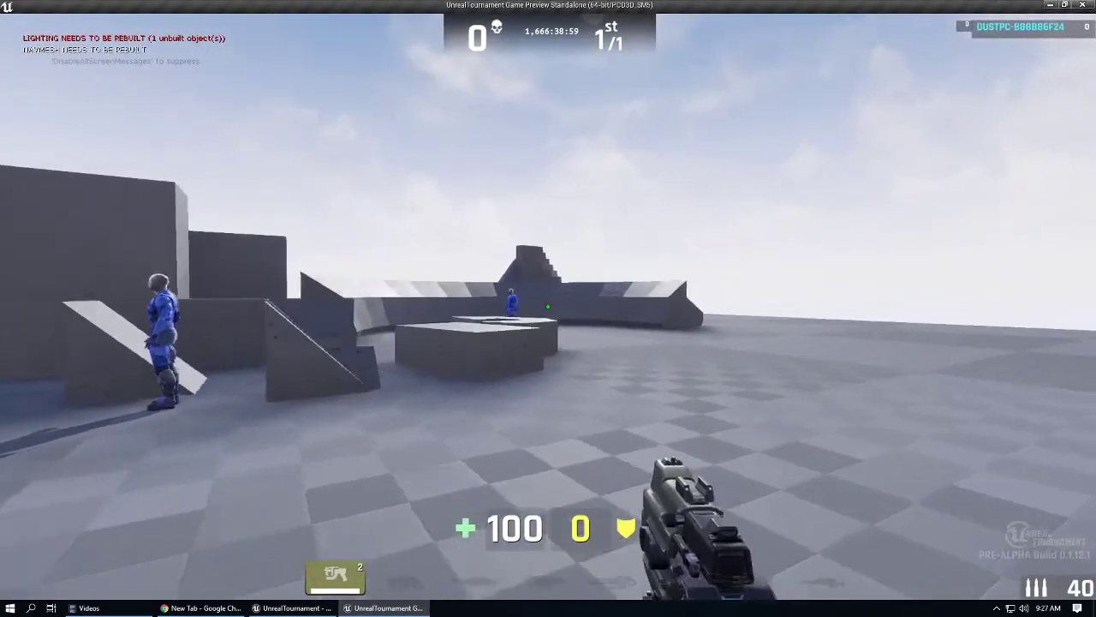
key("w")
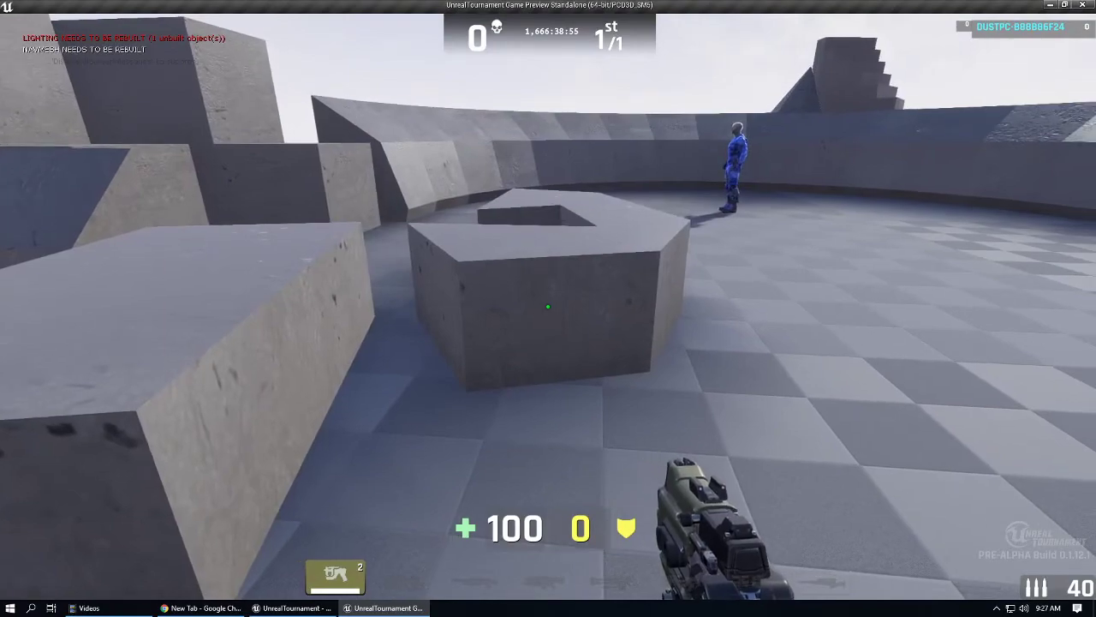
key("s")
Run the console command "loaded" in the preview, back away and equip the weapon in slot 9.
key("grave")
type("loaded")
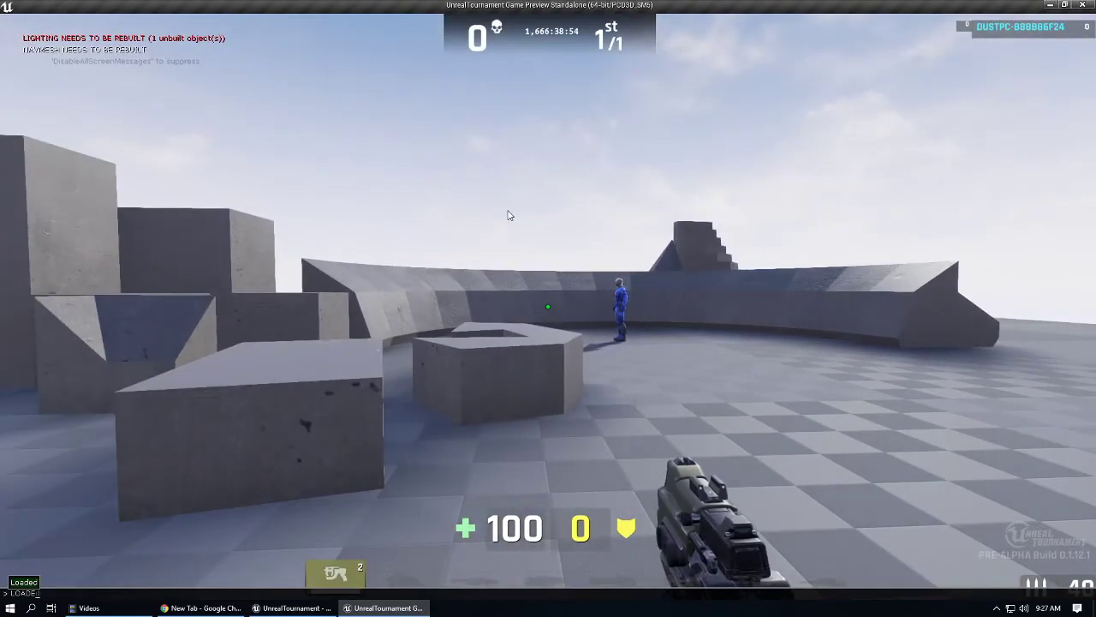
key("Return")
key("s")
key("9")
View both placed characters through the rifle scope from a distance, then end the preview.
right_click(548, 306)
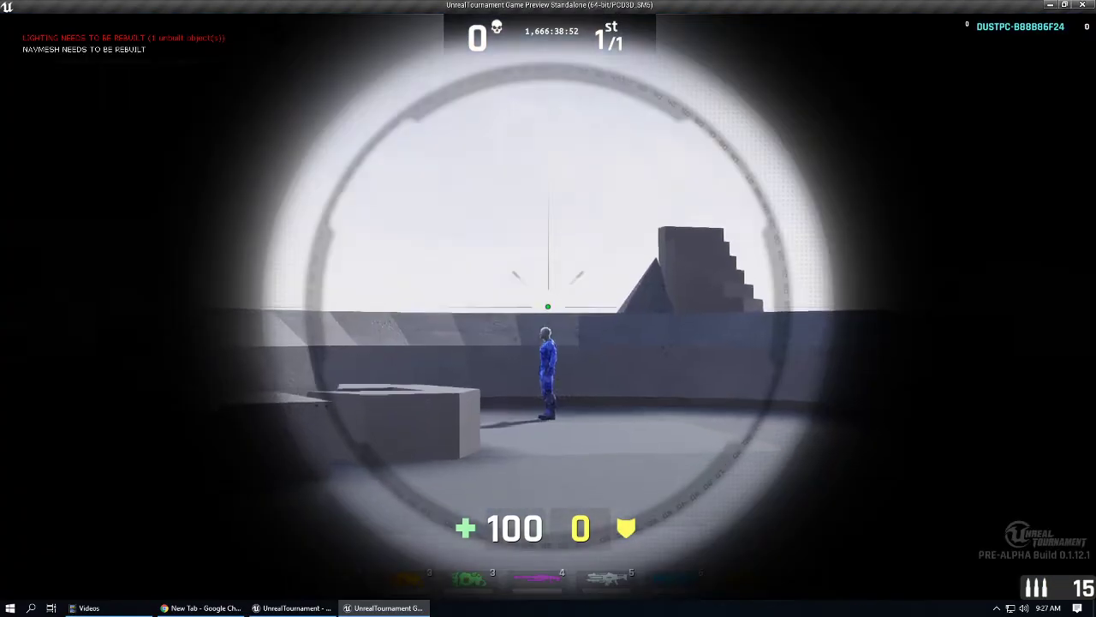
right_click(548, 305)
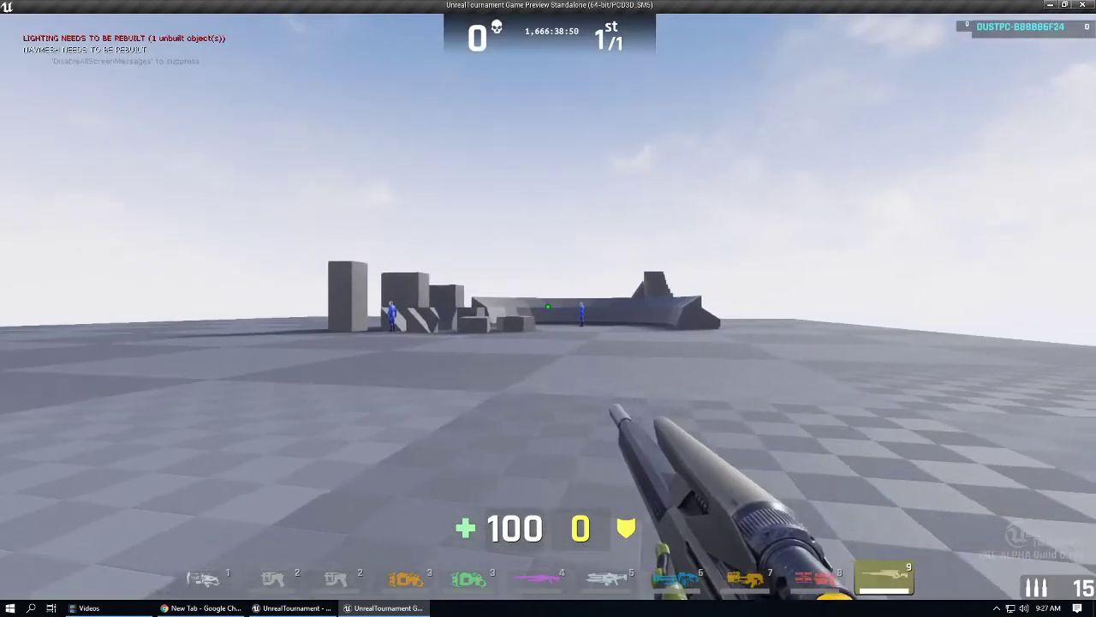
right_click(548, 306)
key("d")
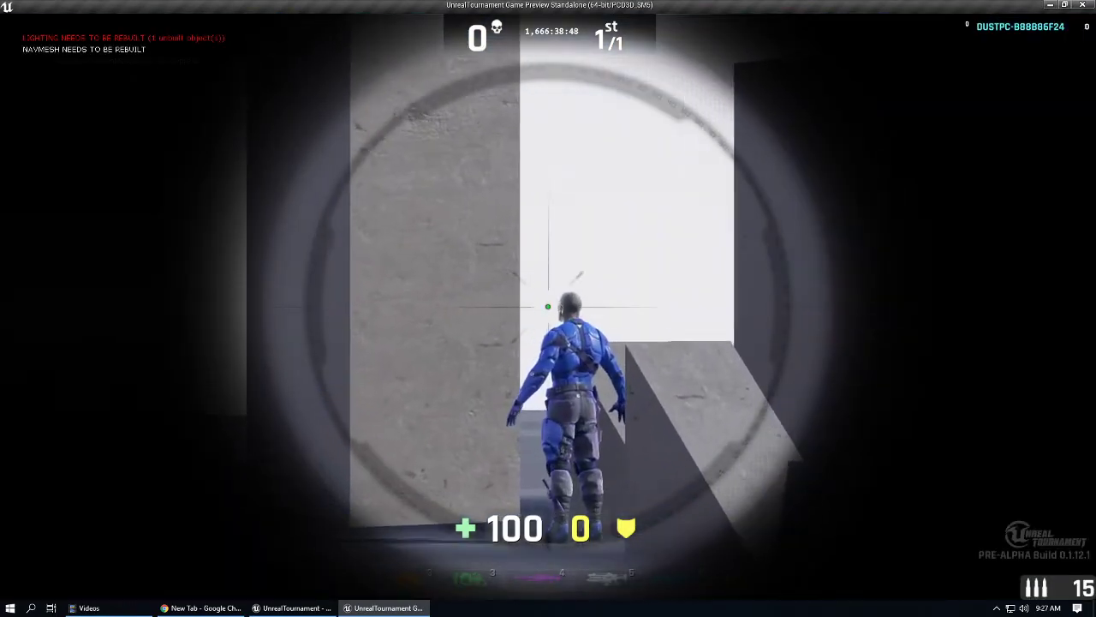
key("a")
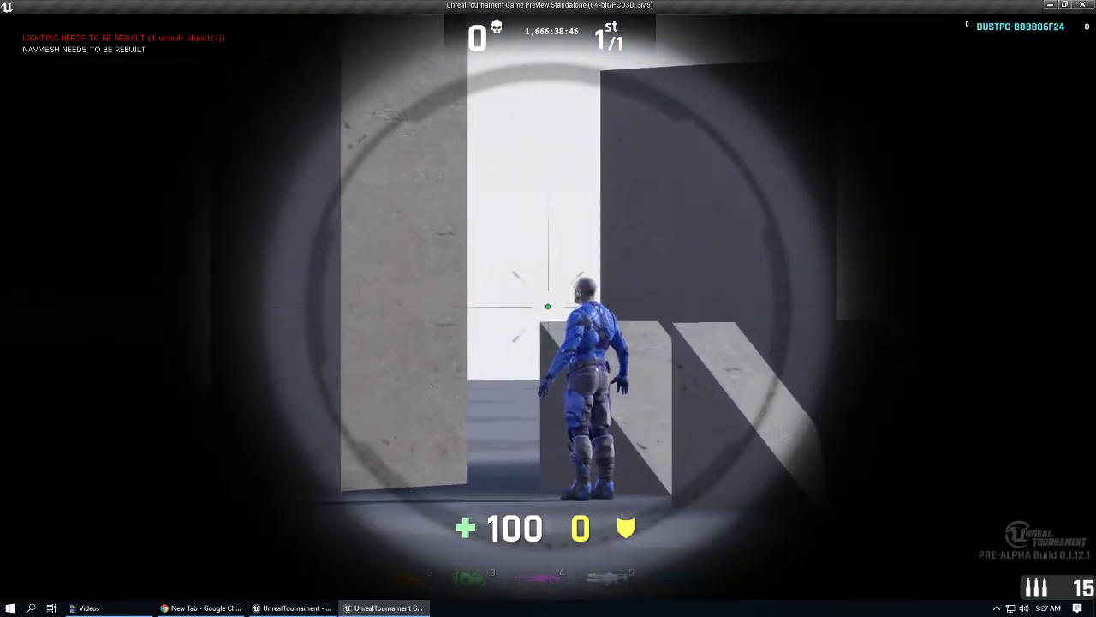
right_click(548, 306)
key("Escape")
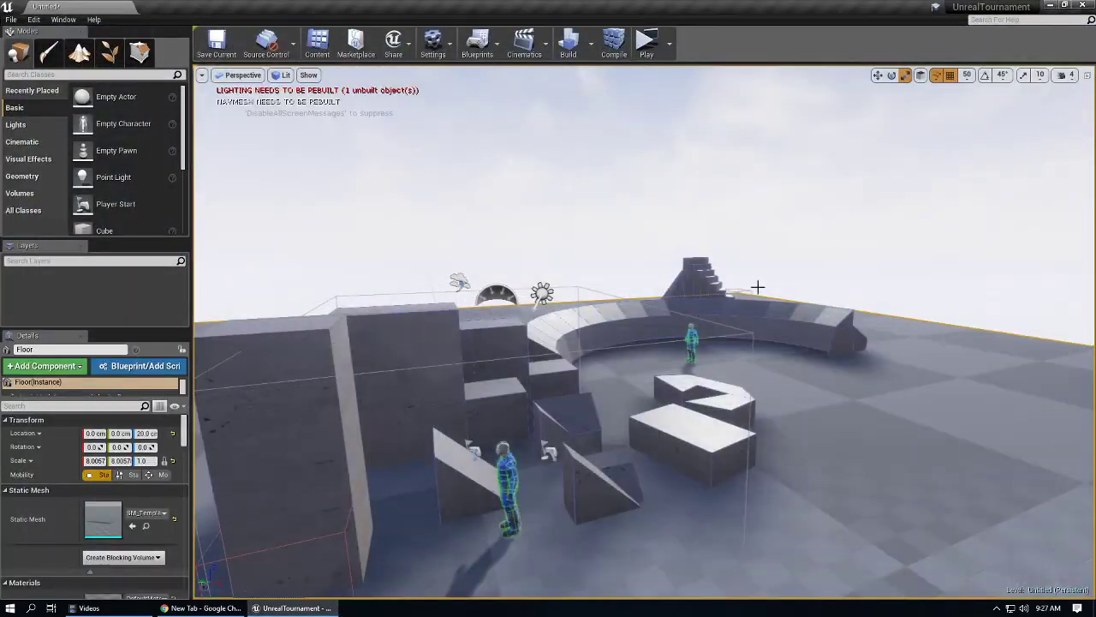
Look over the level from above and open its World Settings.
mouse_move(583, 306)
right_mouse_down()
mouse_move(480, 342)
mouse_move(583, 306)
right_mouse_up()
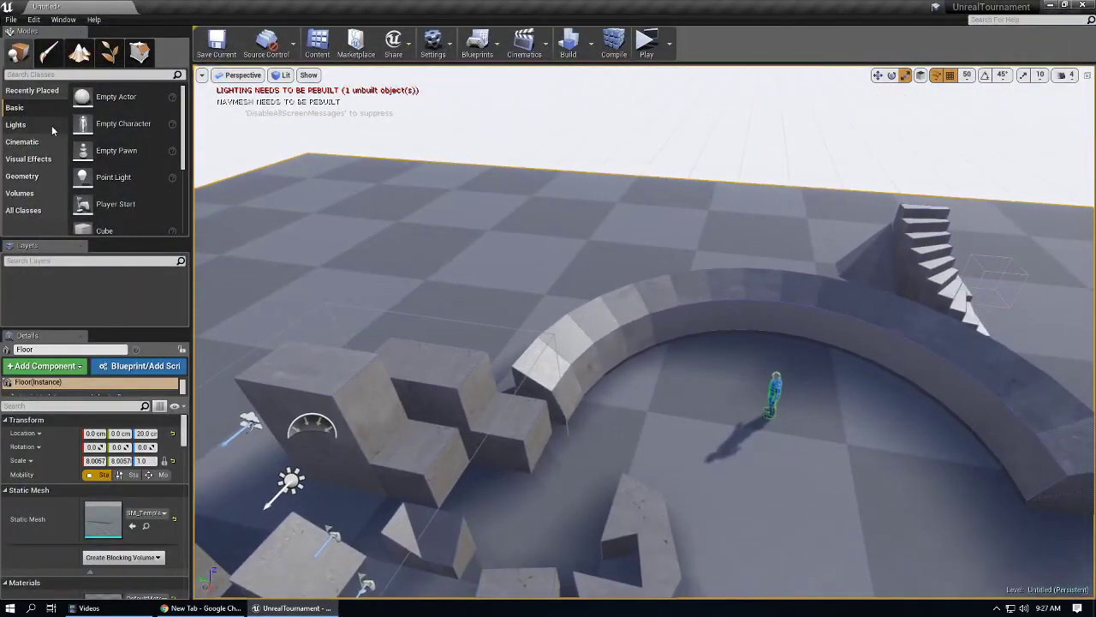
scroll(498, 379, "down", 3)
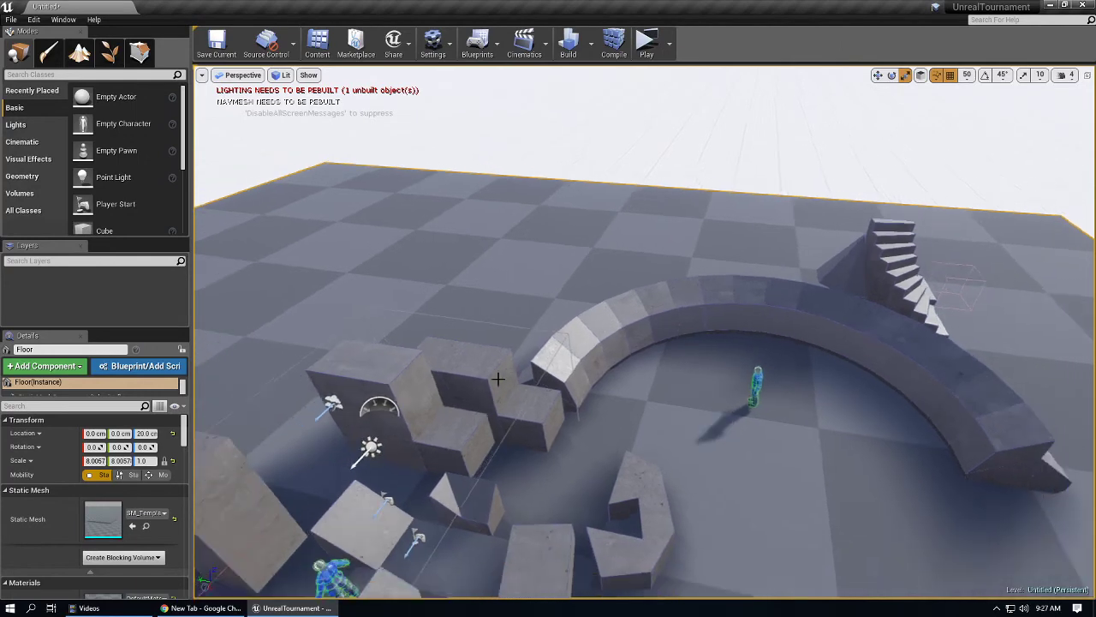
middle_click_drag(528, 334, 515, 371)
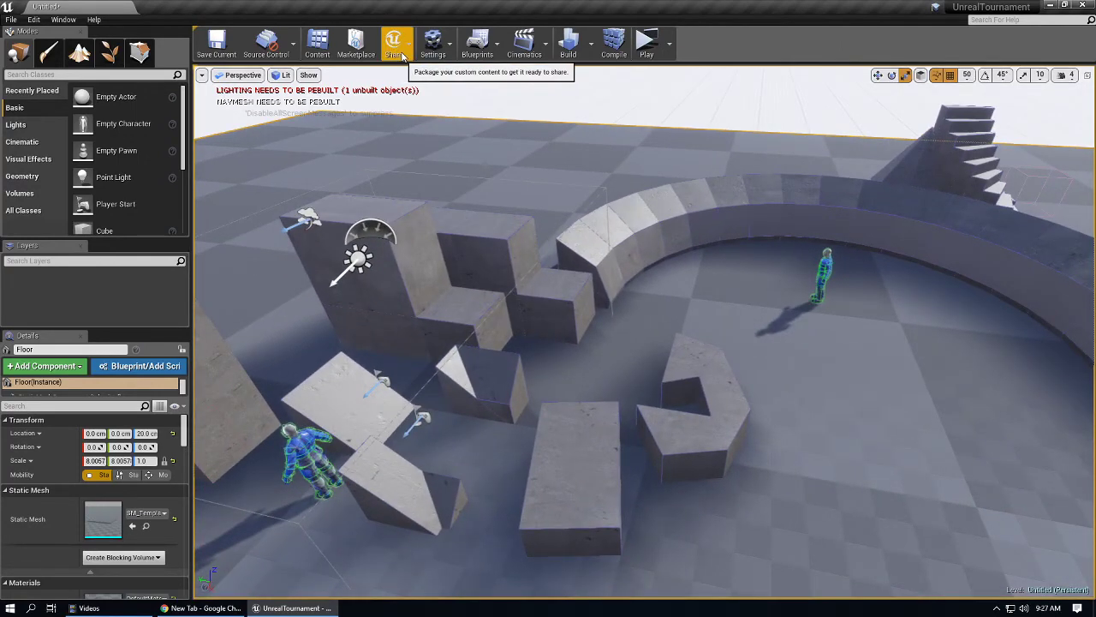
left_click(589, 43)
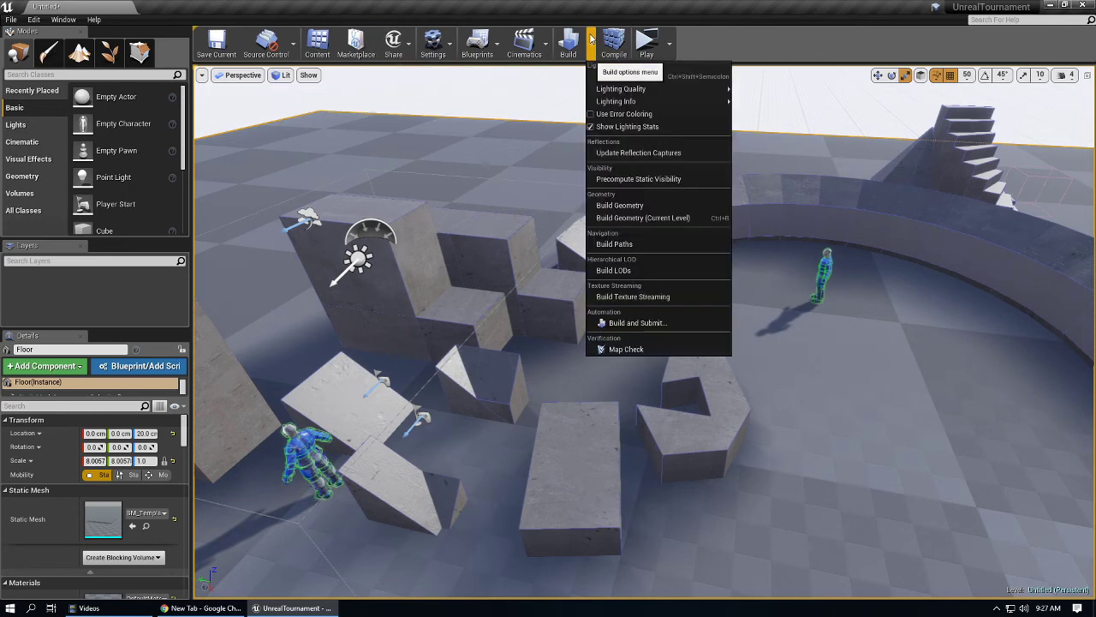
left_click(434, 47)
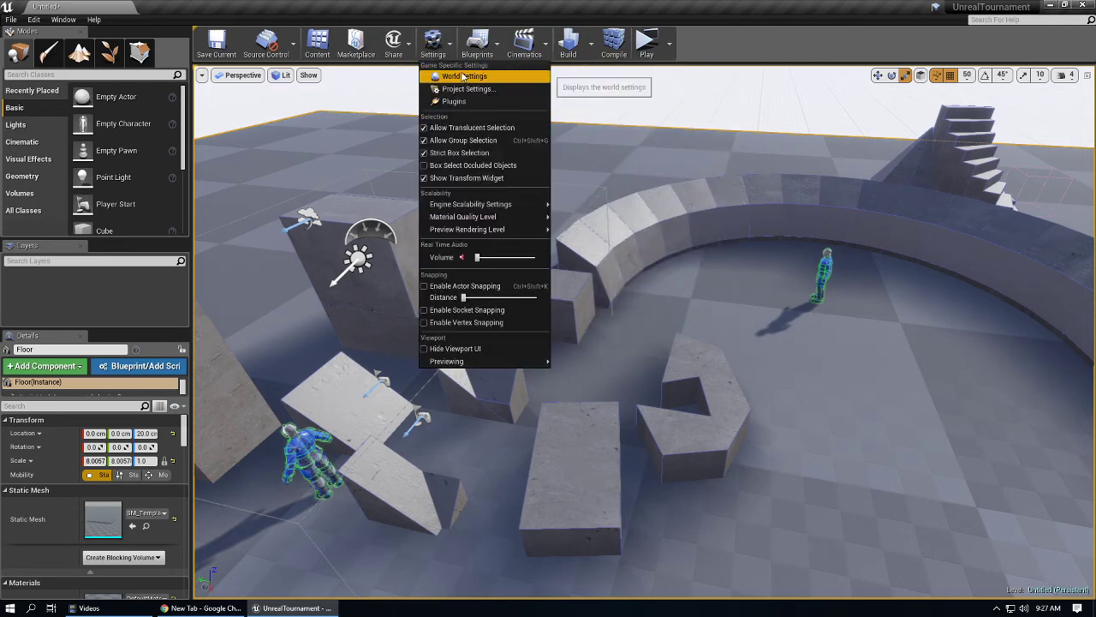
left_click(480, 77)
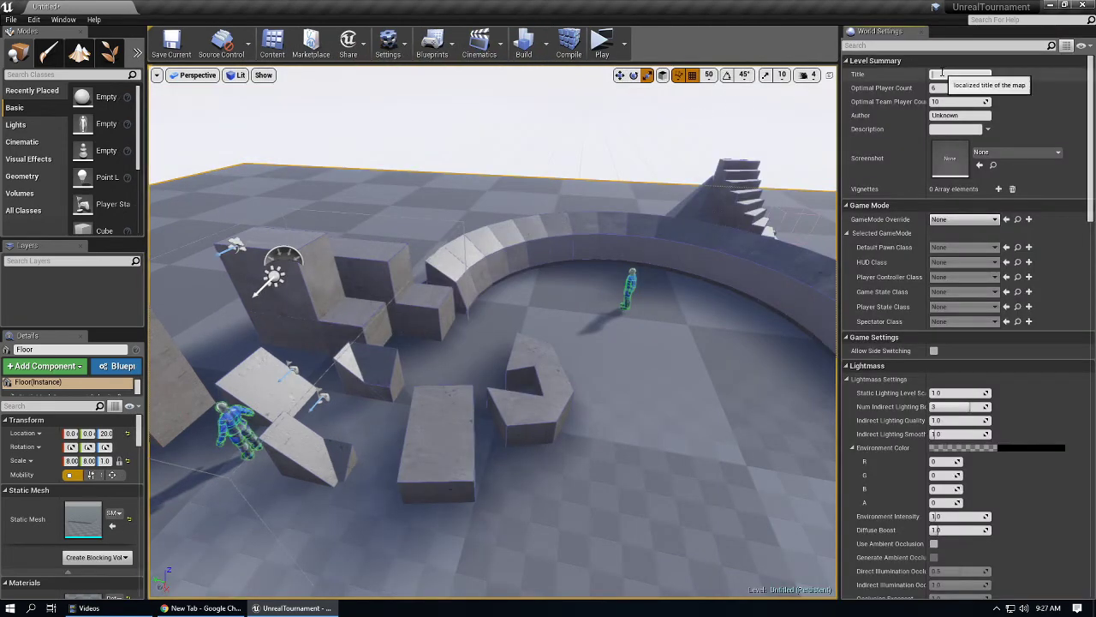
Enter DM-Quest as the level title and check the author, description and screenshot settings.
left_click(944, 74)
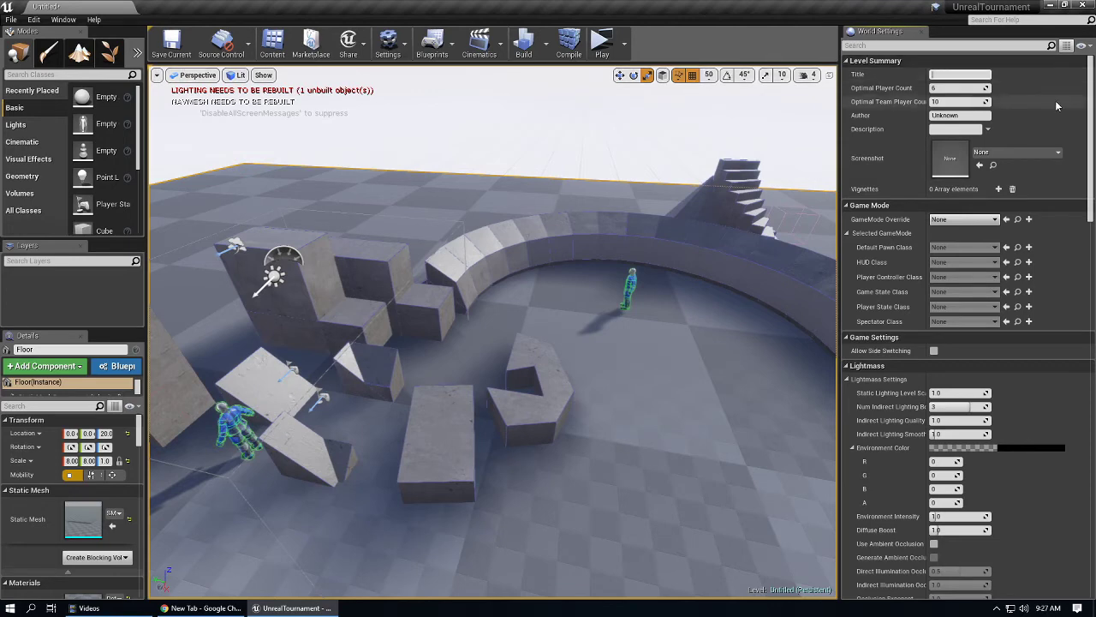
type("DM-Quest")
left_click(958, 115)
left_click(962, 129)
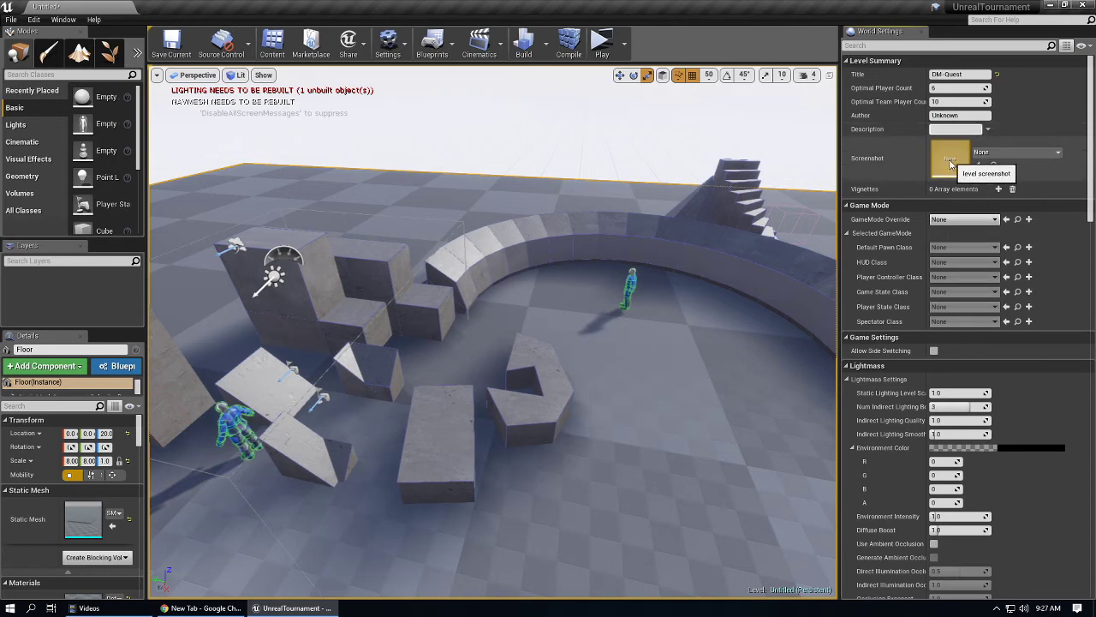
left_click(994, 153)
left_click(993, 153)
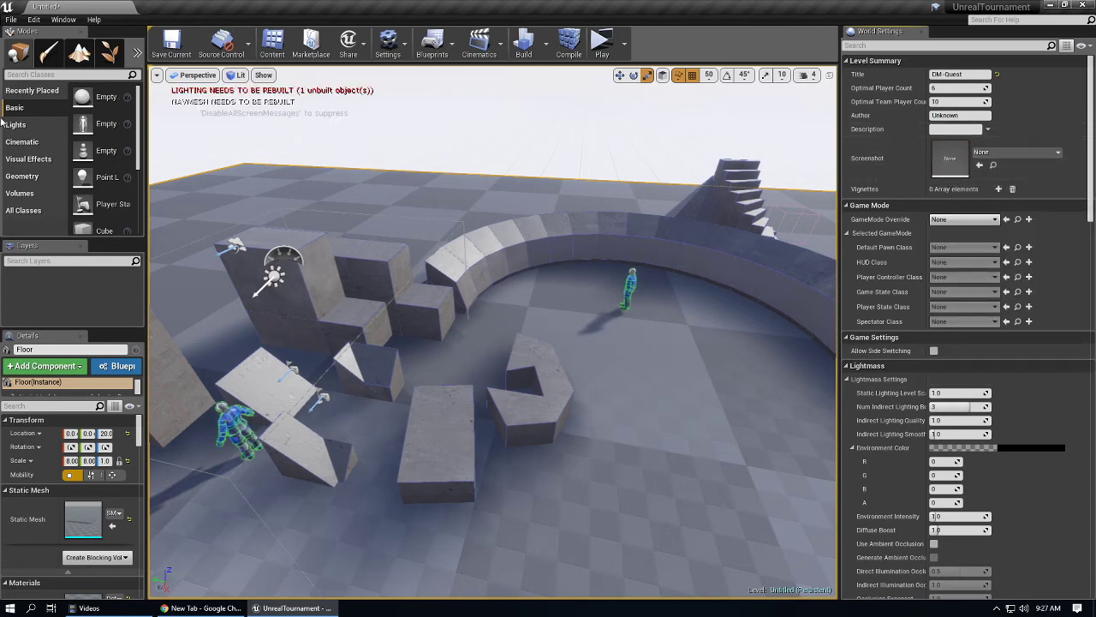
Check the high resolution screenshot option, then frame the level from a low side view with Game View on.
left_click(155, 76)
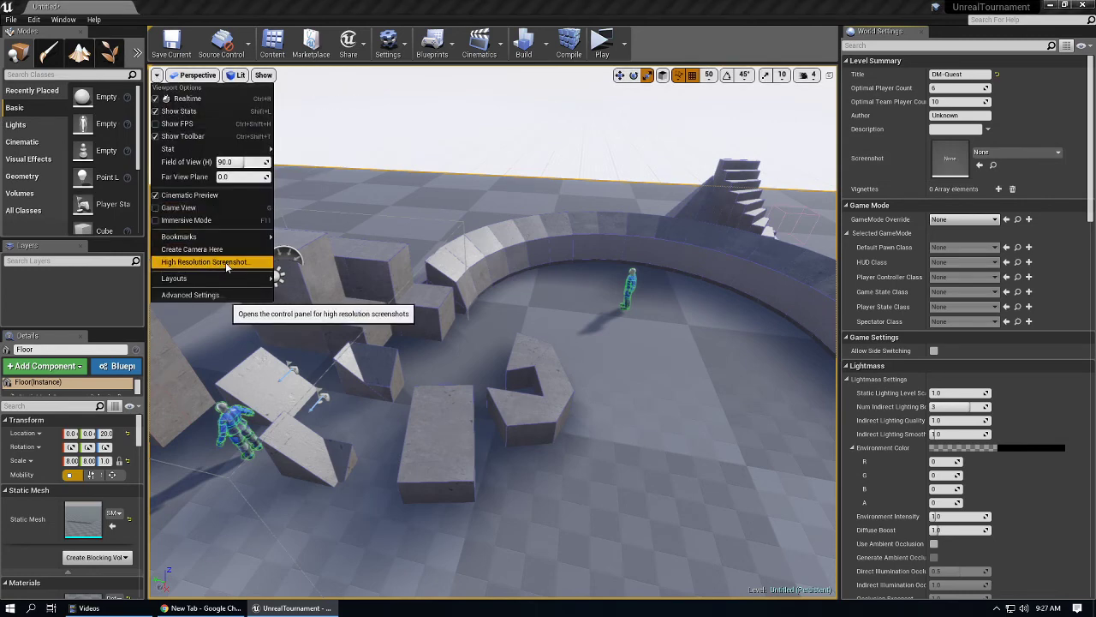
right_click_drag(412, 268, 217, 181)
key("g")
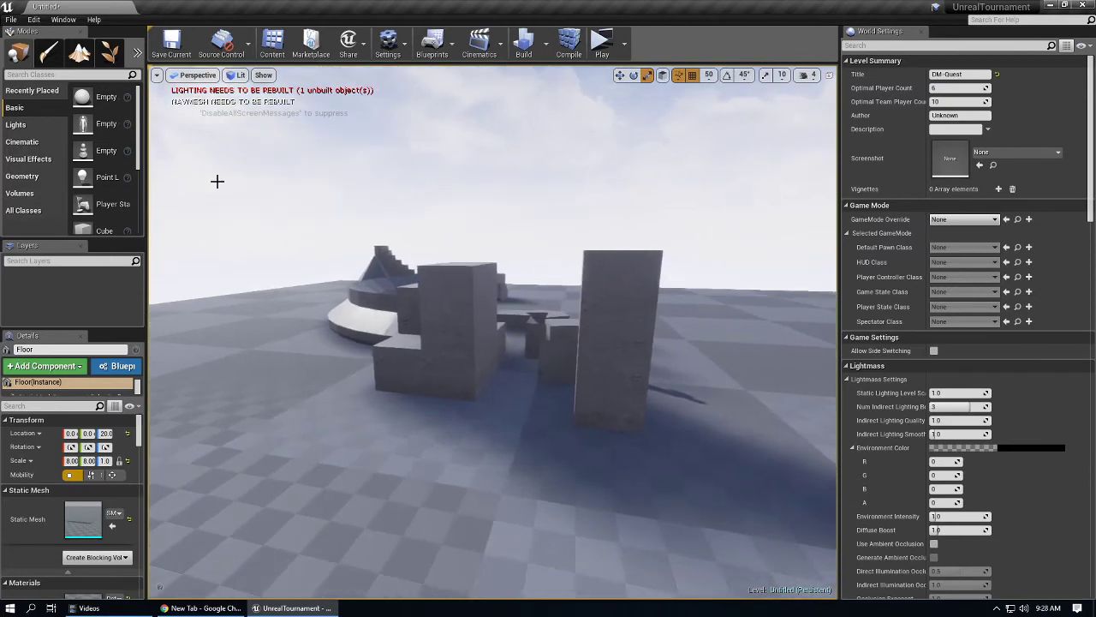
Take a high resolution screenshot of the framed level at size multiplier 1.0 and view the saved HighresScreenshot00004.png.
left_click(156, 75)
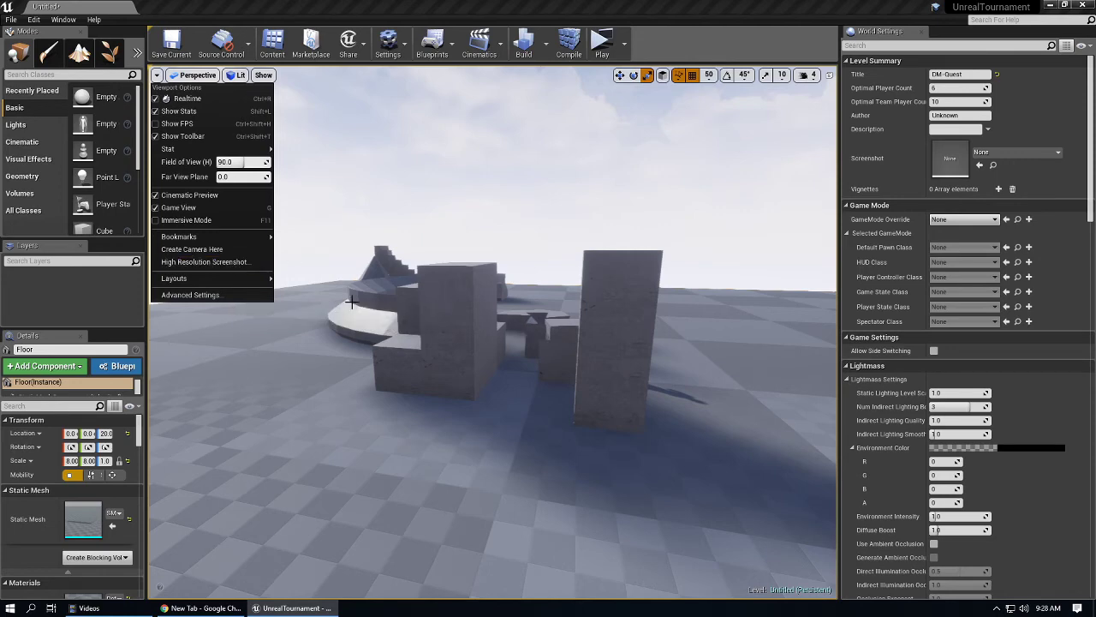
left_click(268, 262)
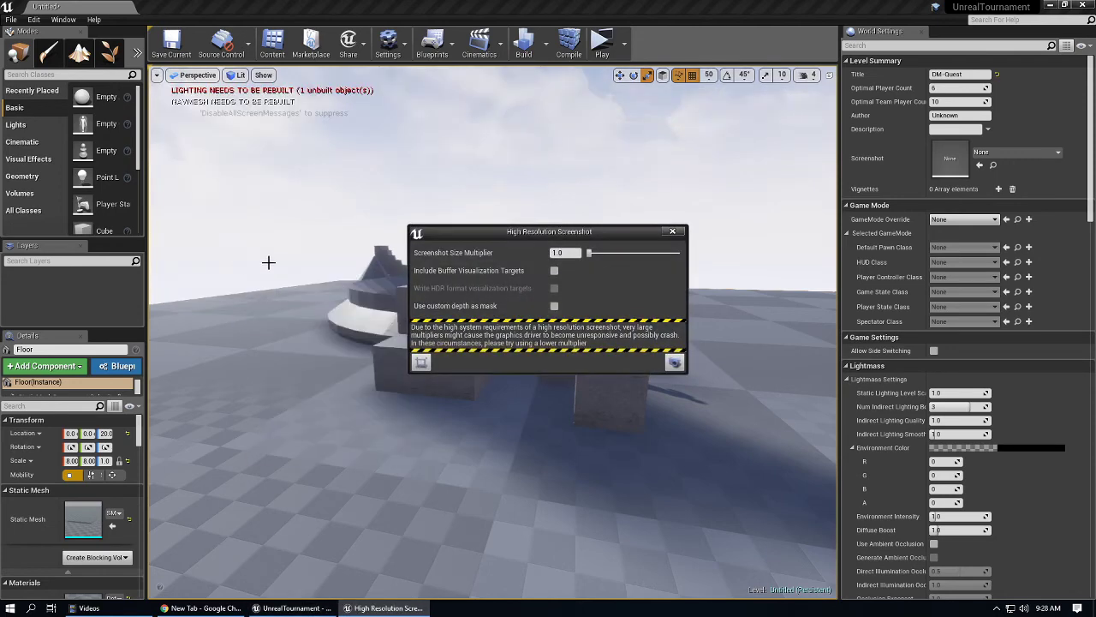
left_click(675, 363)
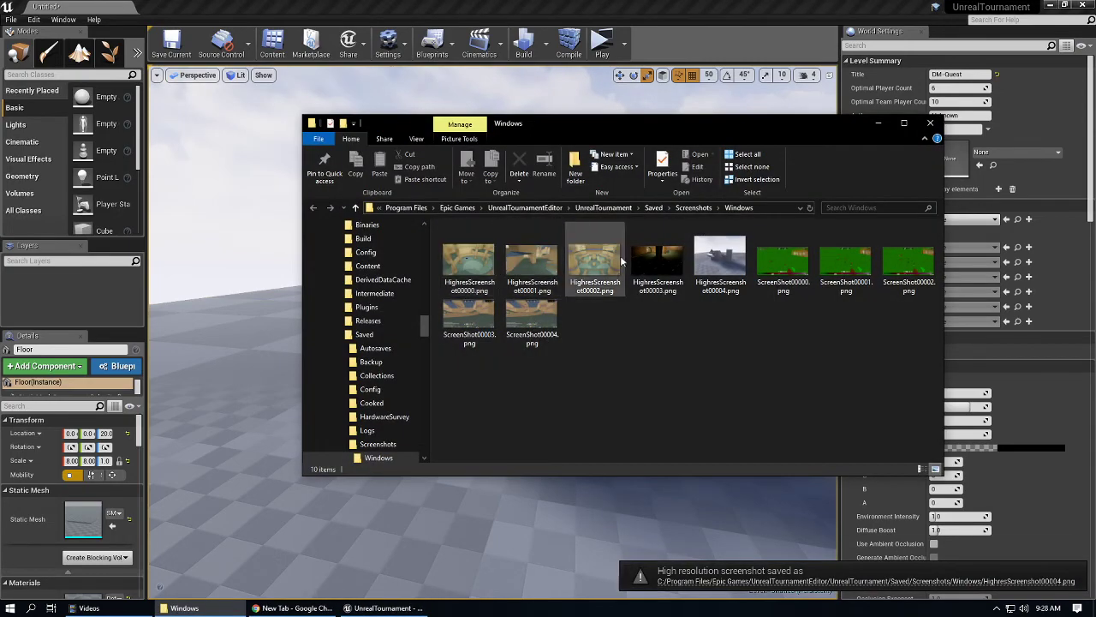
double_click(709, 281)
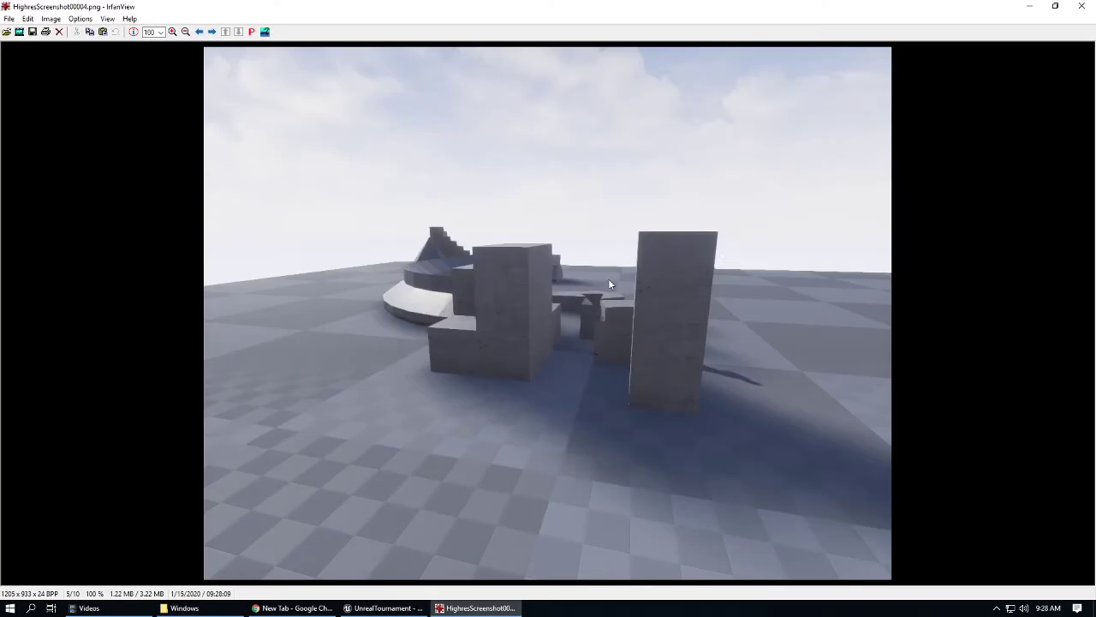
left_click(1082, 6)
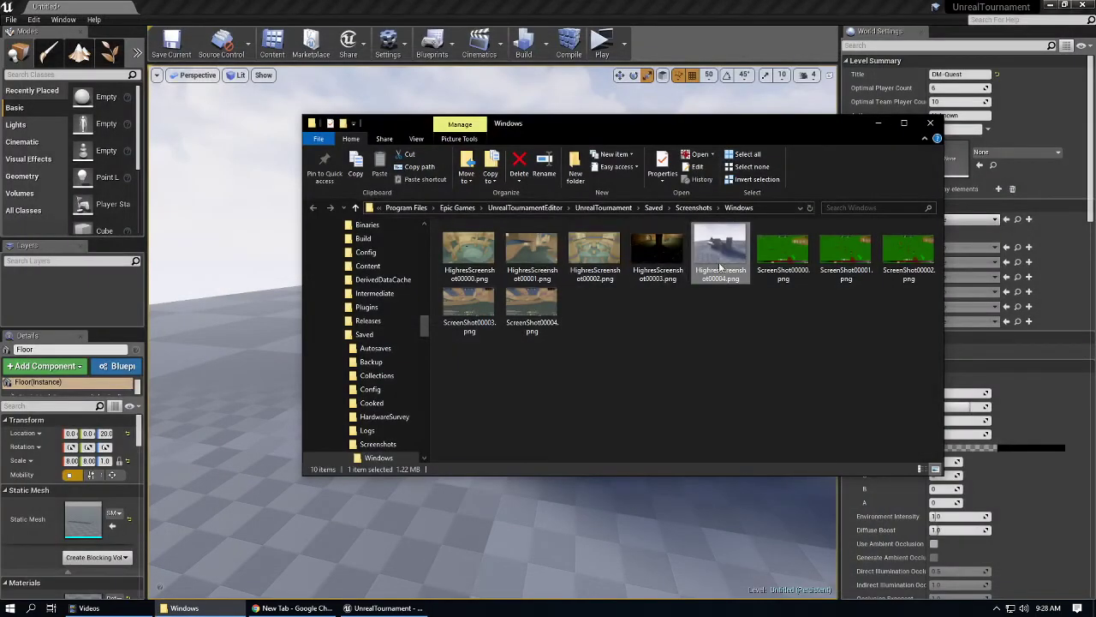
Return to the level editor and check which texture assets can be assigned as the level's screenshot.
left_click_drag(718, 258, 383, 122)
left_click_drag(682, 363, 688, 356)
left_click(1048, 122)
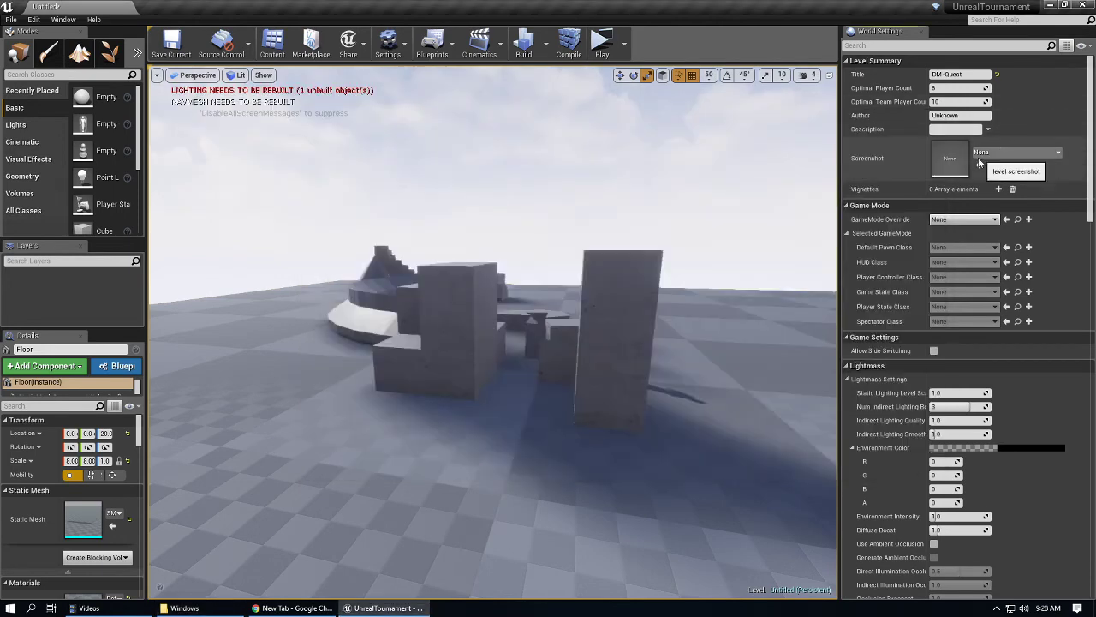
left_click(981, 154)
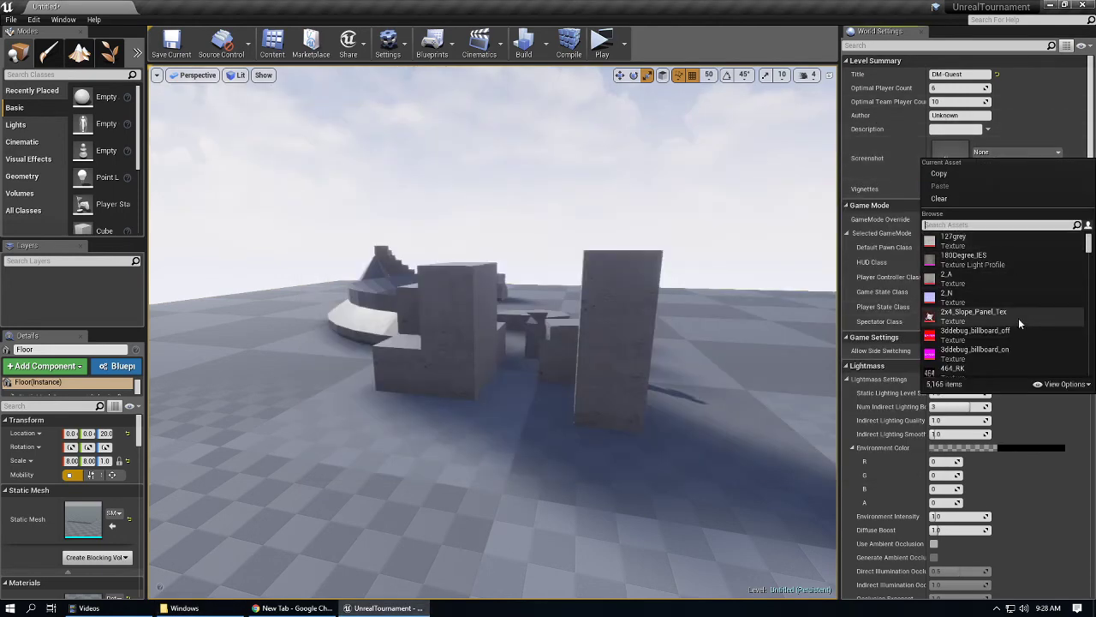
left_click(1054, 157)
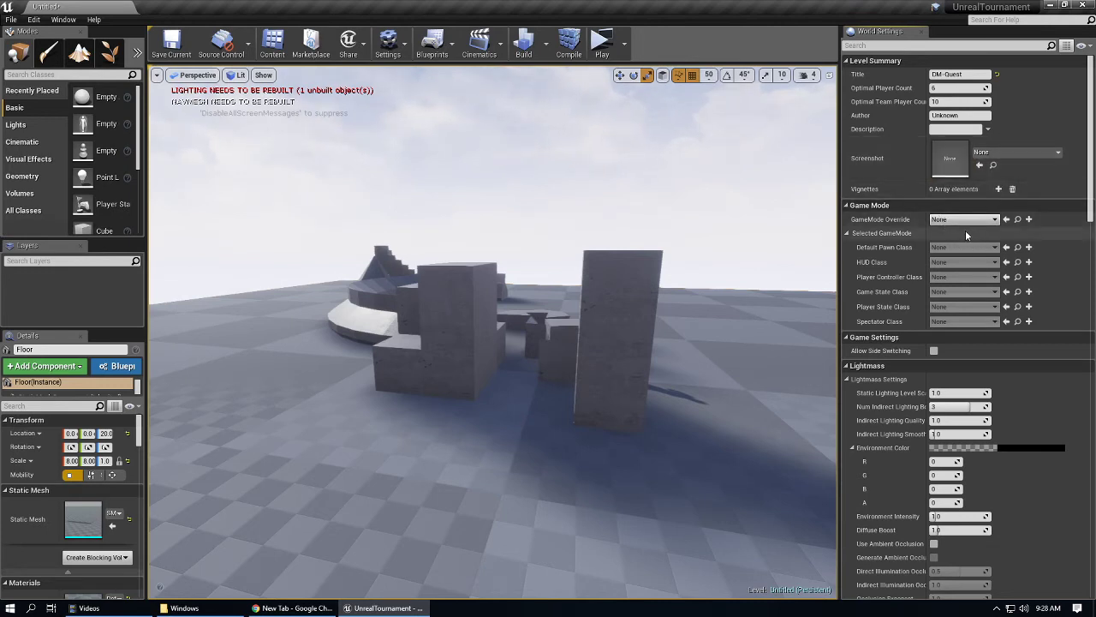
Filter the World Settings by "kill" to find the Kill Z setting.
scroll(994, 287, "down", 2)
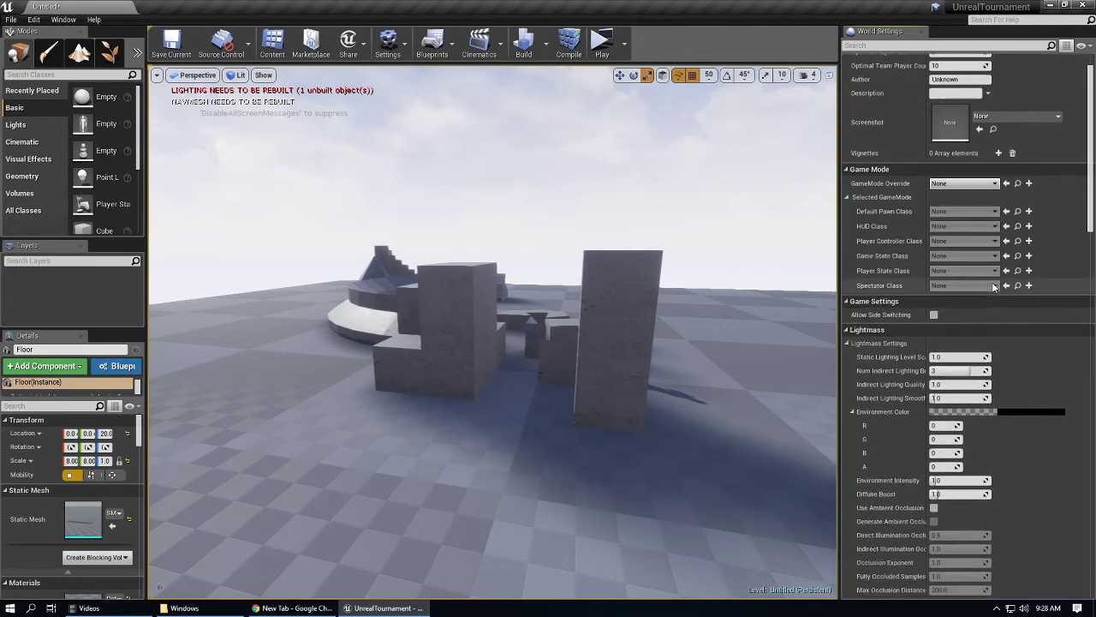
scroll(993, 287, "down", 3)
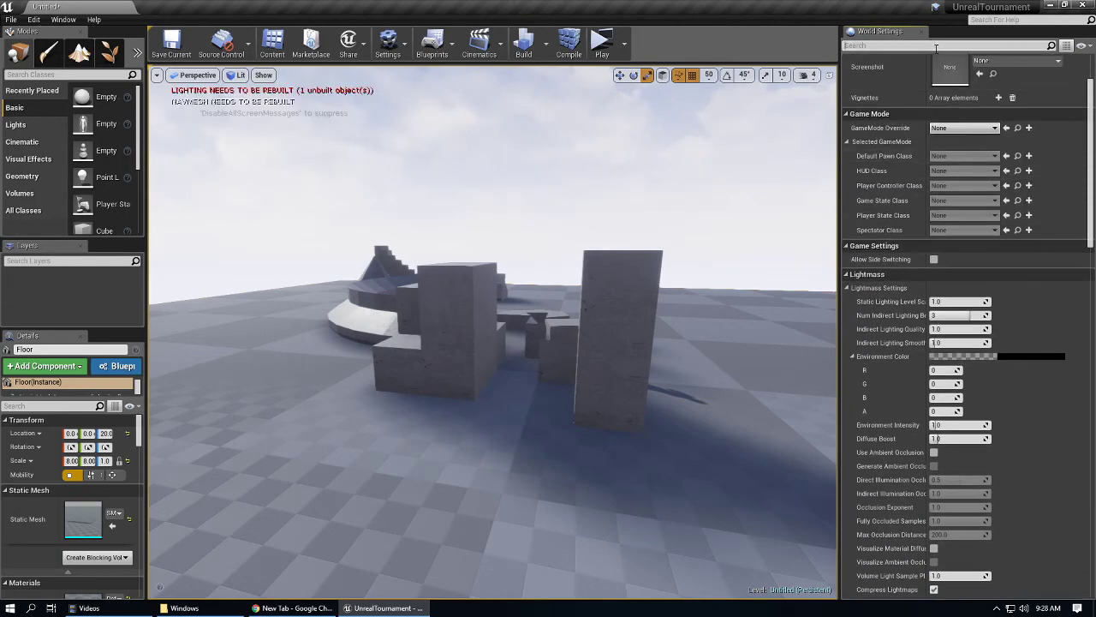
left_click(936, 45)
type("kill")
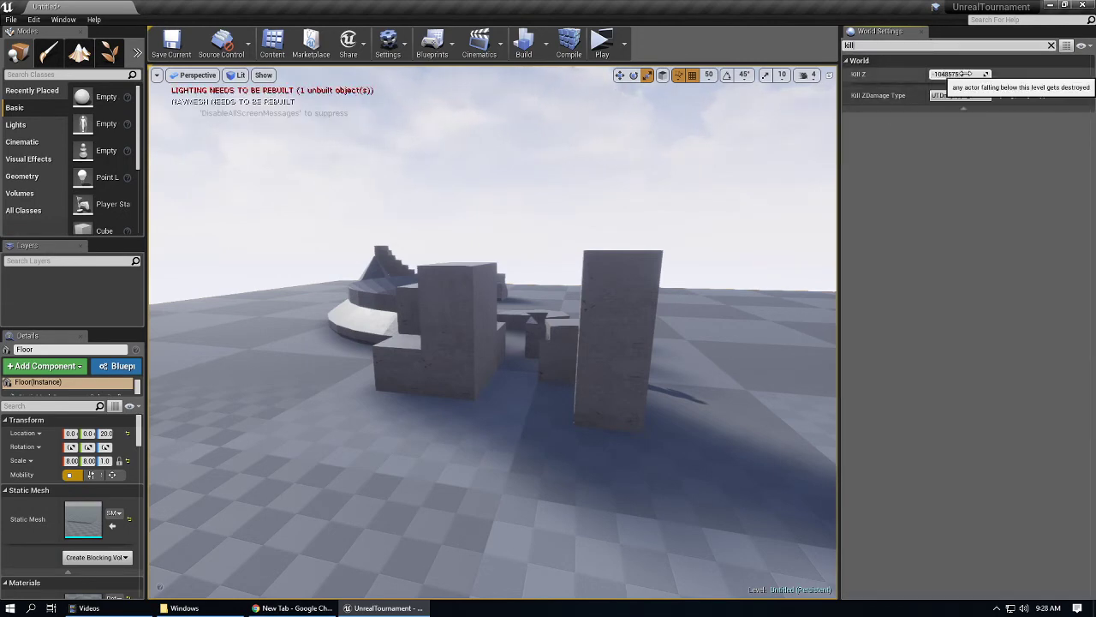
left_click(966, 75)
Show the level in four viewports with the whole floor in view and set Kill Z to -1000.
right_click_drag(650, 203, 651, 223)
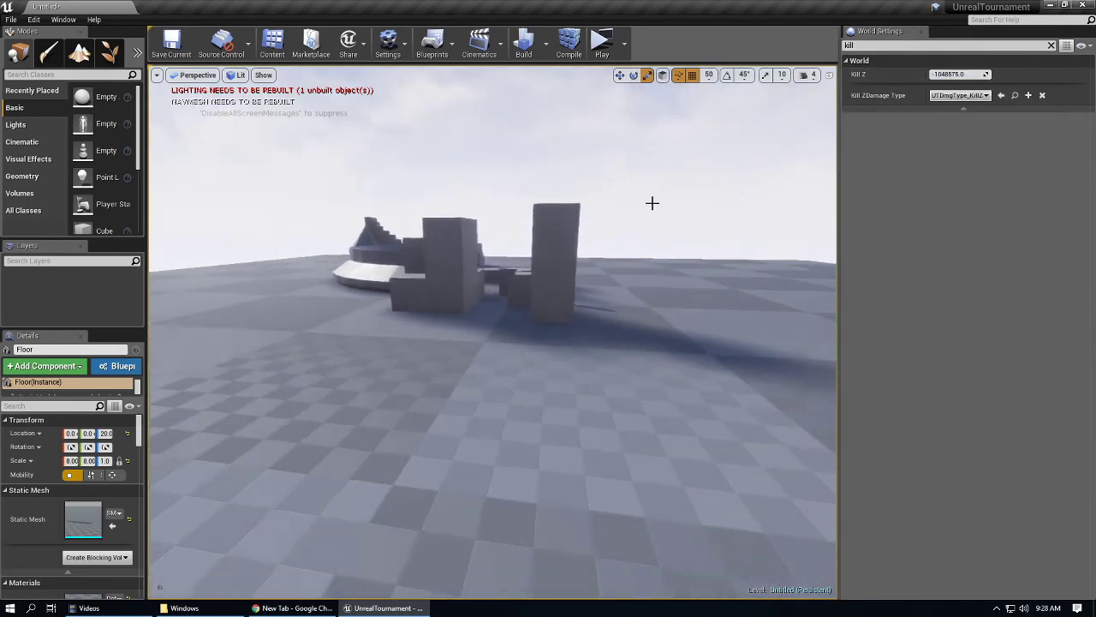
left_click(829, 76)
scroll(412, 175, "down", 20)
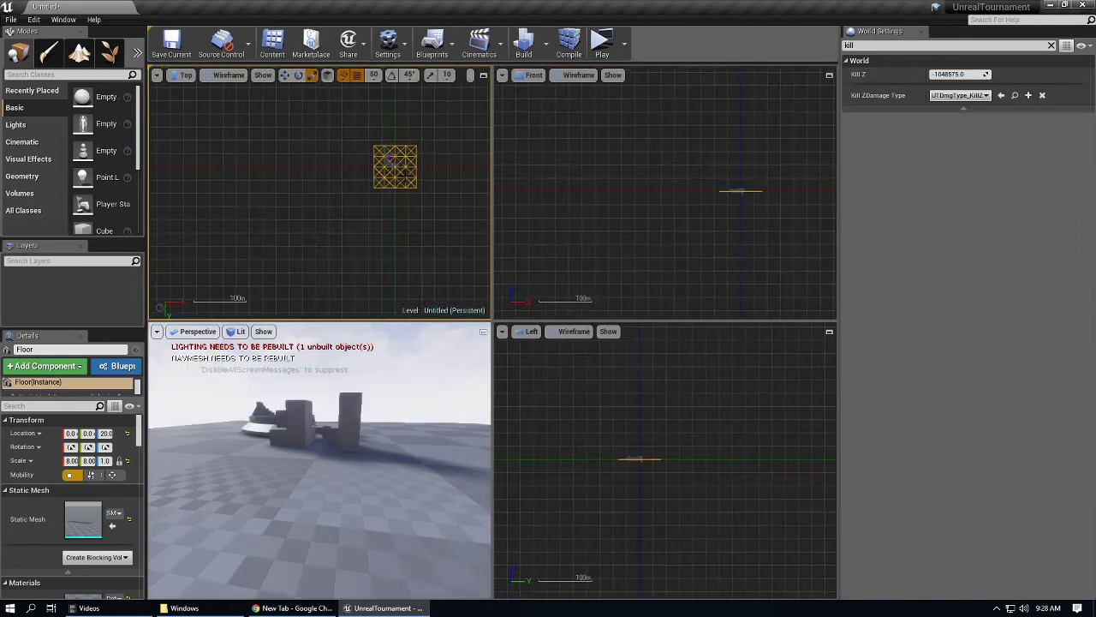
scroll(412, 174, "up", 7)
right_click_drag(397, 177, 364, 209)
left_click(951, 74)
type("-1000")
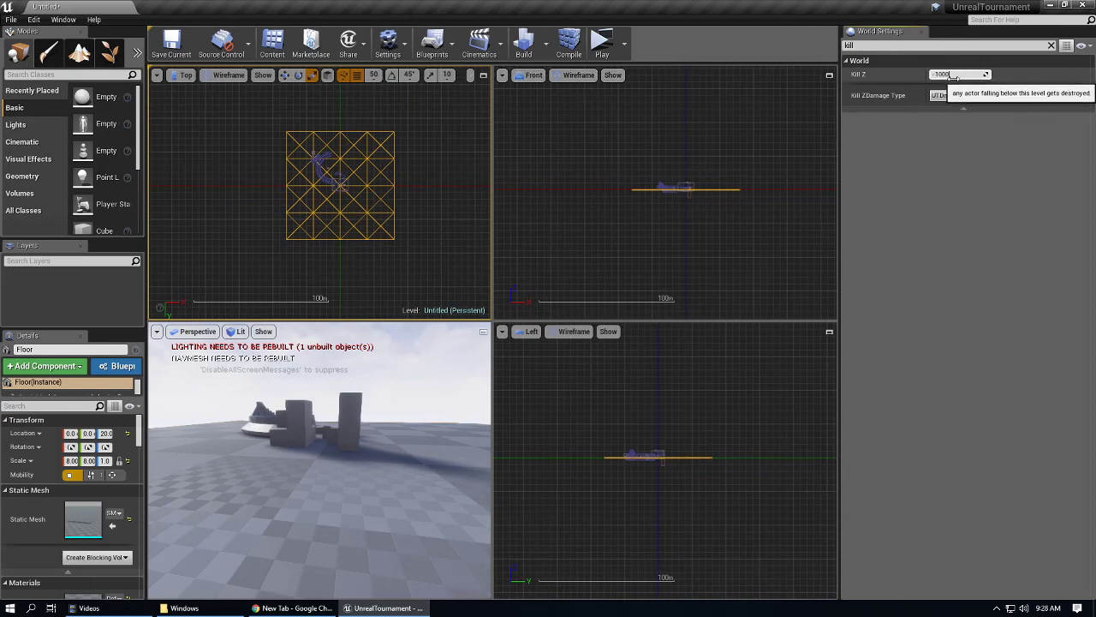
key("Return")
Examine the Kill Z line below the floor in the front view, then look through the unfiltered World Settings.
scroll(606, 246, "up", 5)
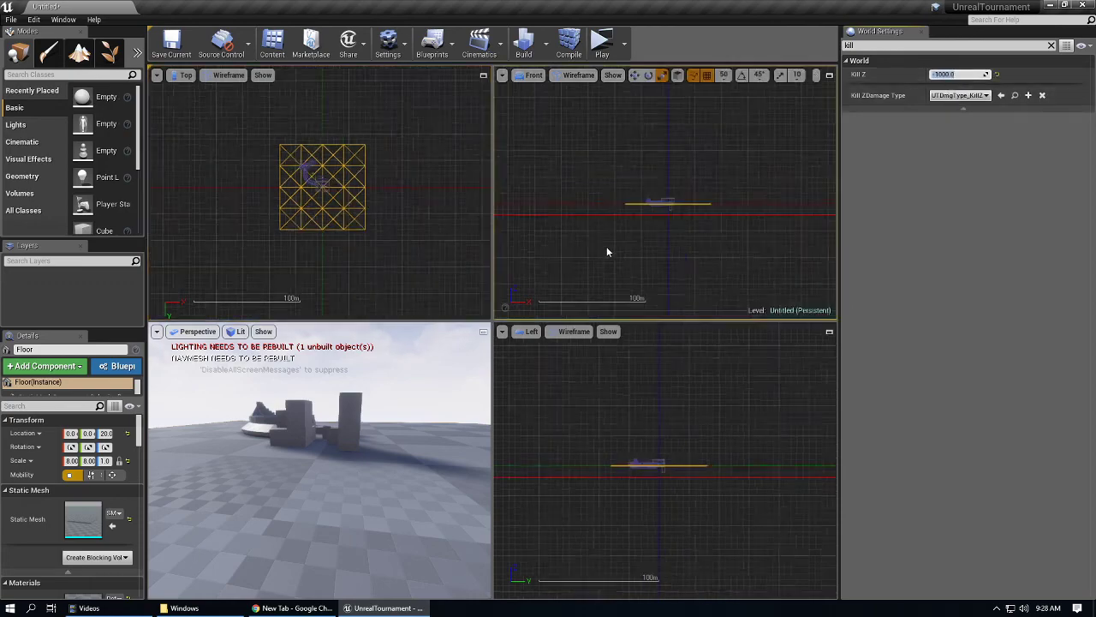
scroll(670, 219, "up", 2)
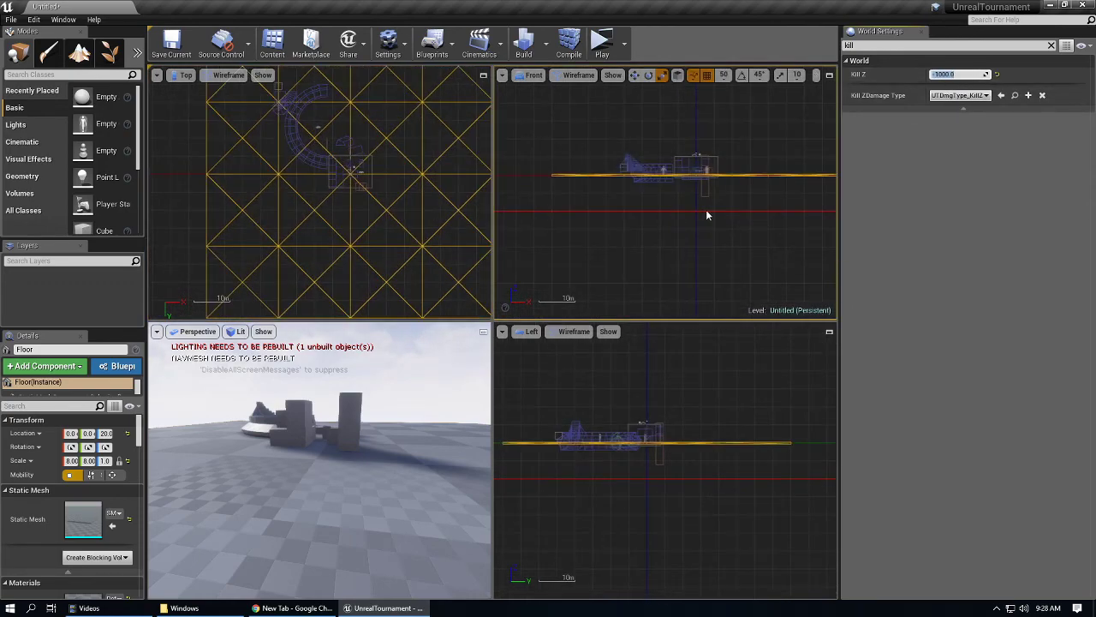
scroll(561, 264, "up", 2)
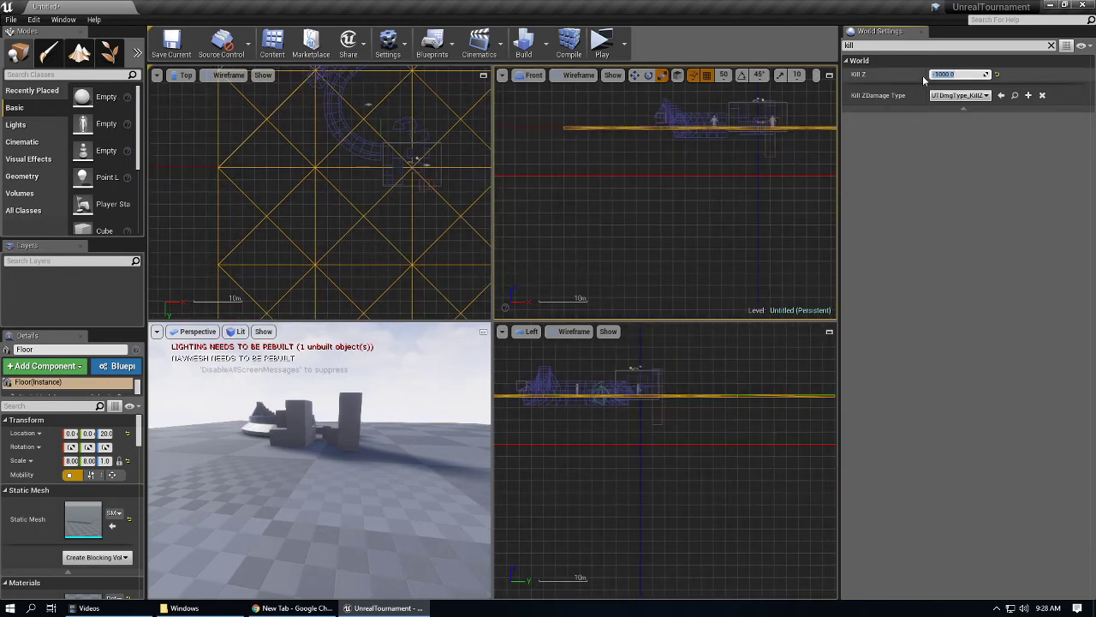
left_click(1051, 45)
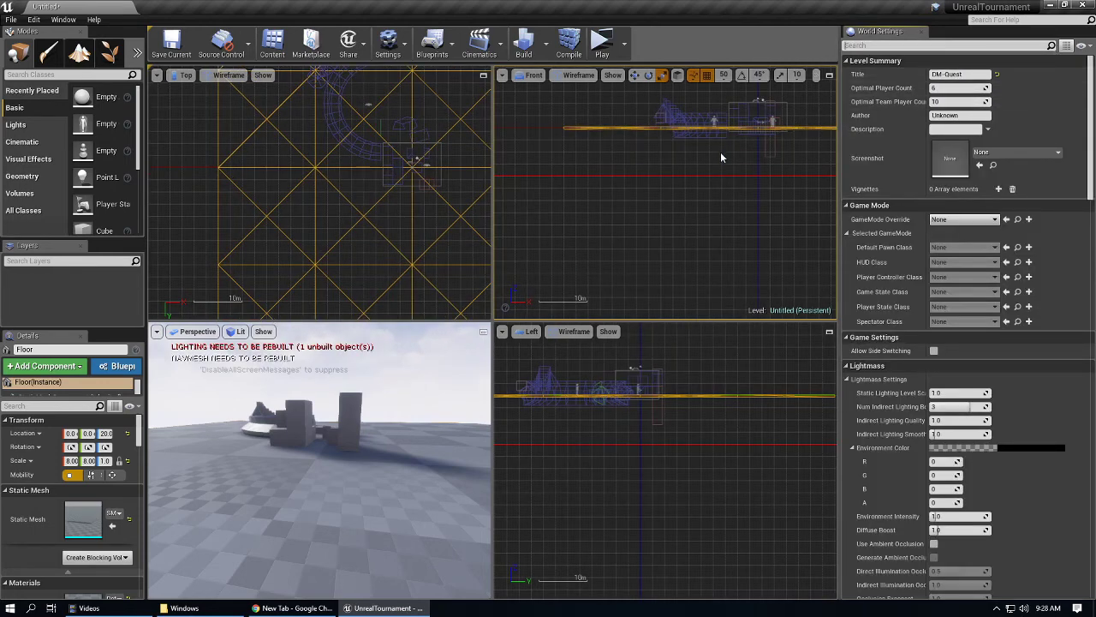
scroll(920, 252, "down", 10)
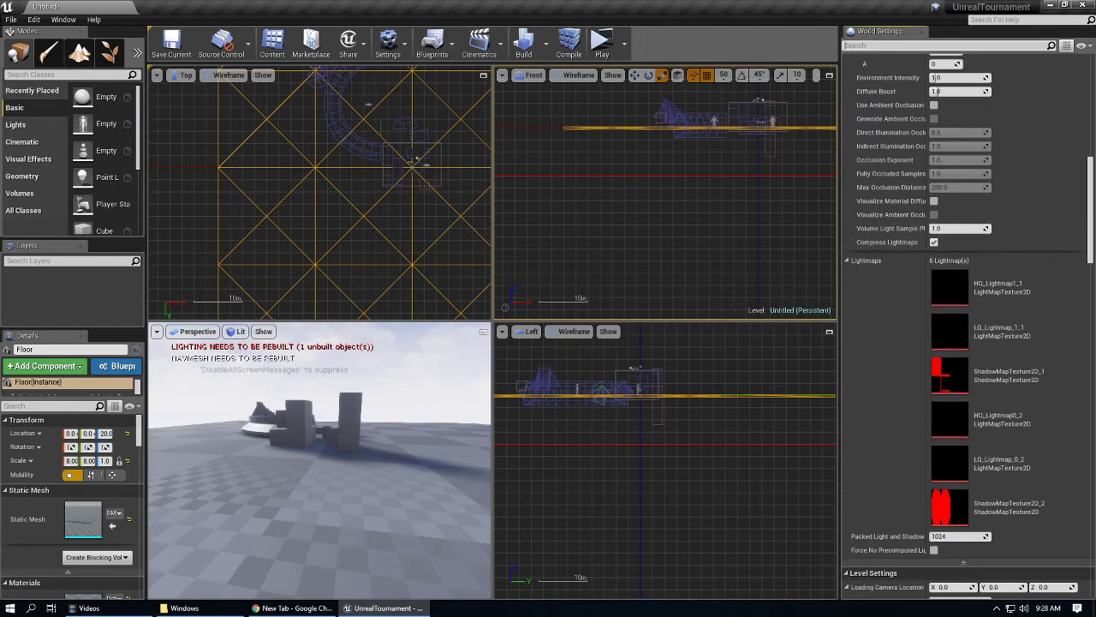
left_click_drag(1094, 211, 1044, 94)
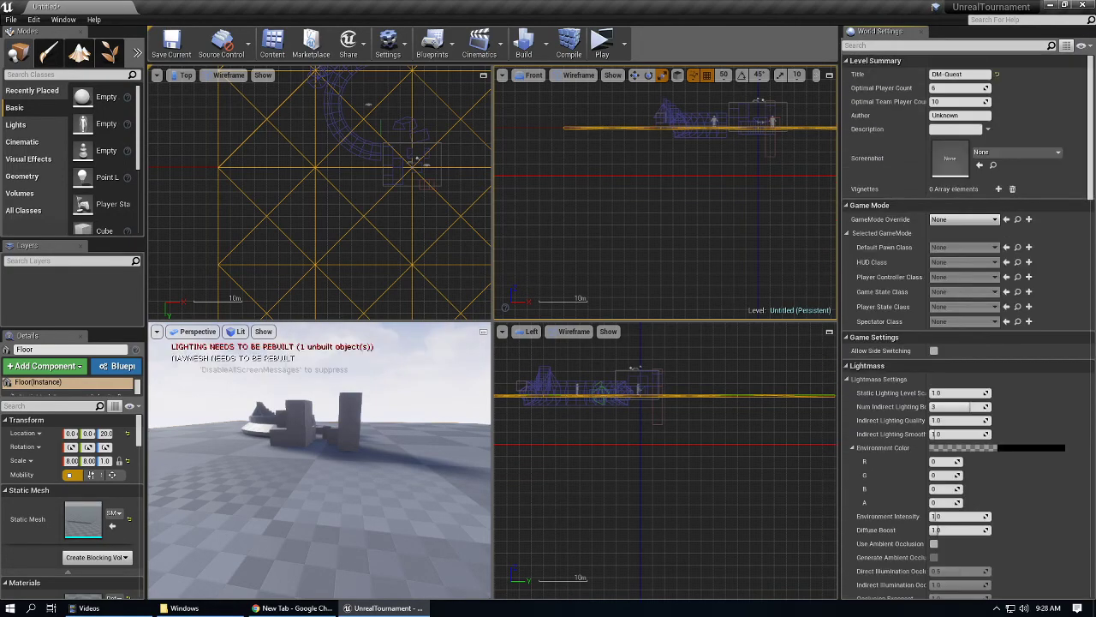
Check the level sharing options, then browse to Unreal Tournament's Paks folder in File Explorer and show its full path.
left_click(364, 47)
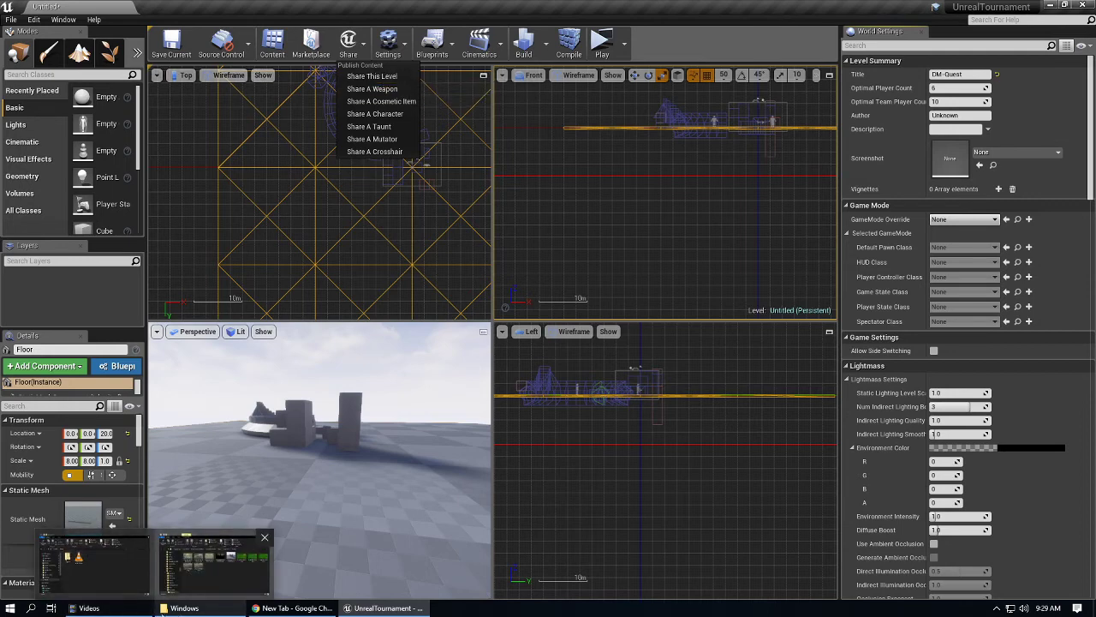
left_click(155, 565)
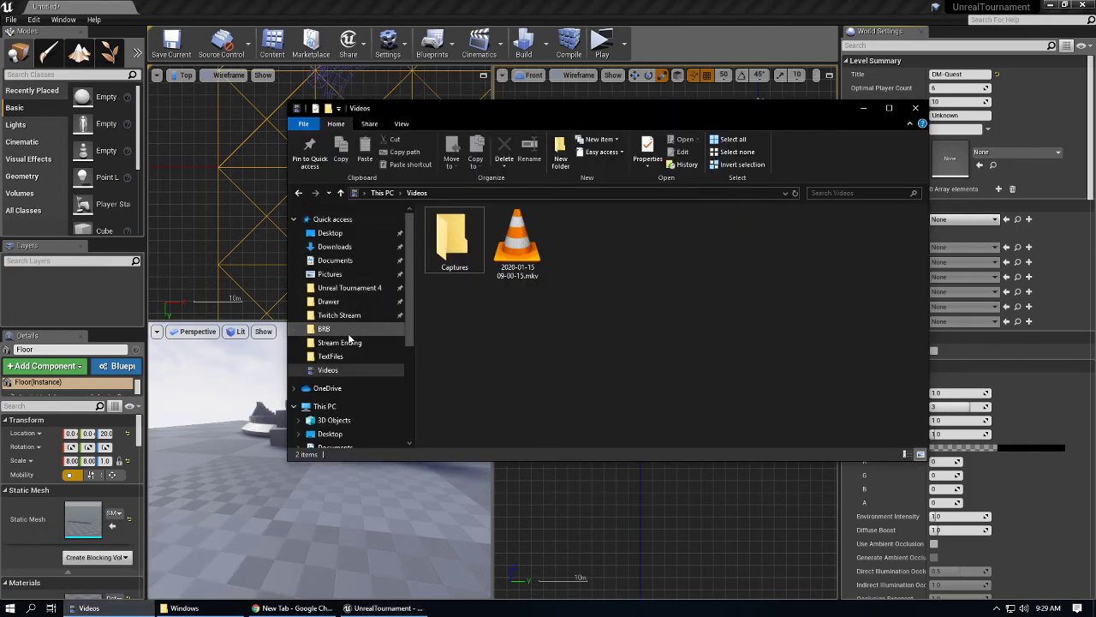
left_click(355, 290)
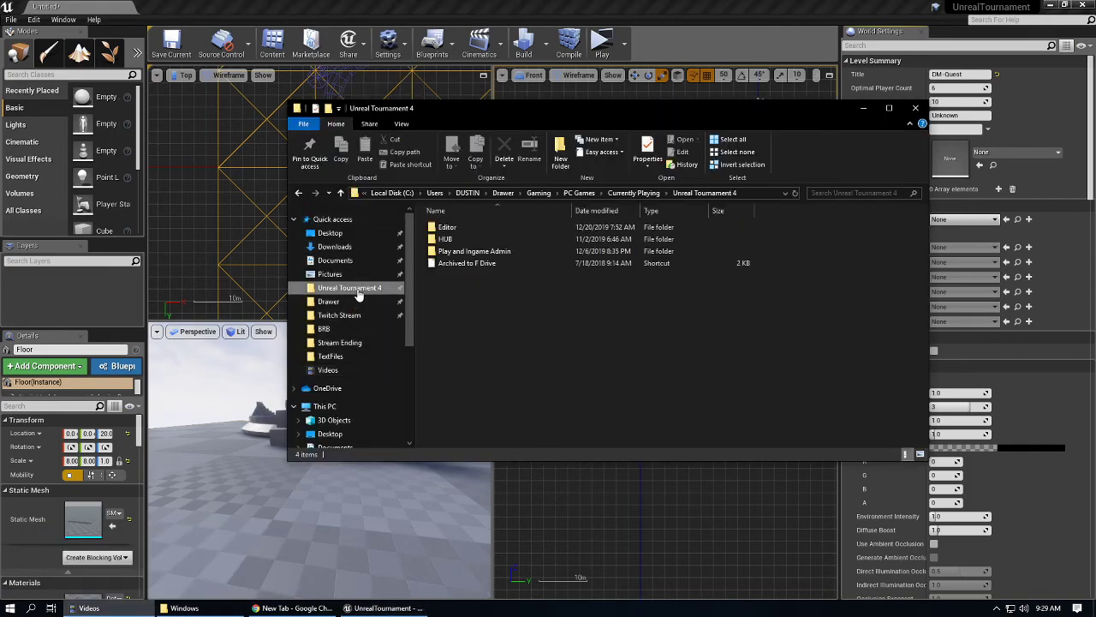
double_click(454, 251)
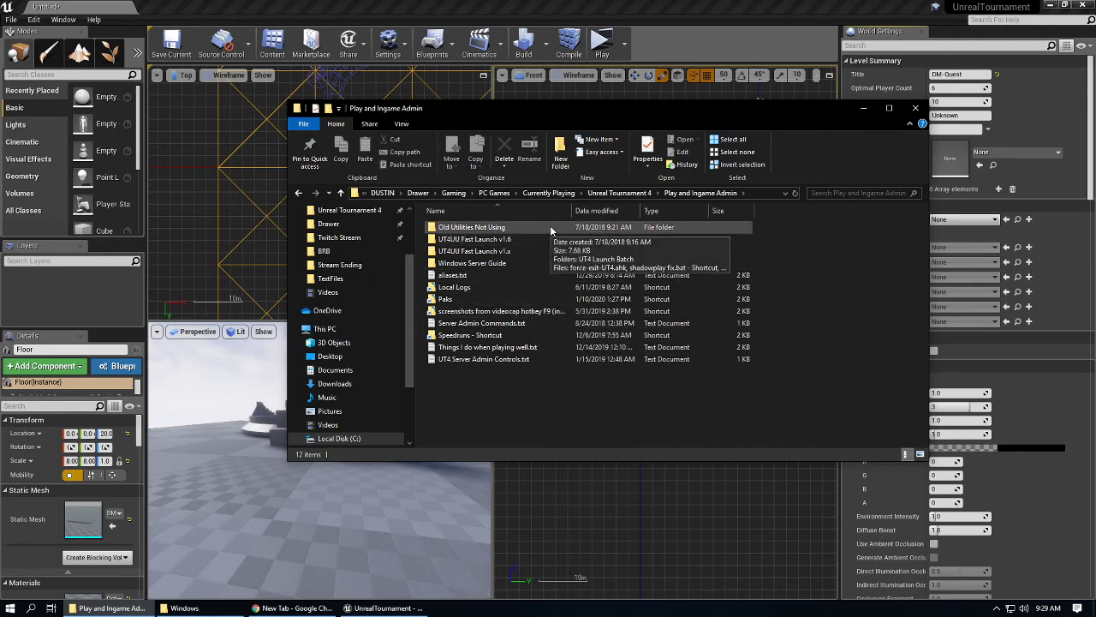
double_click(521, 299)
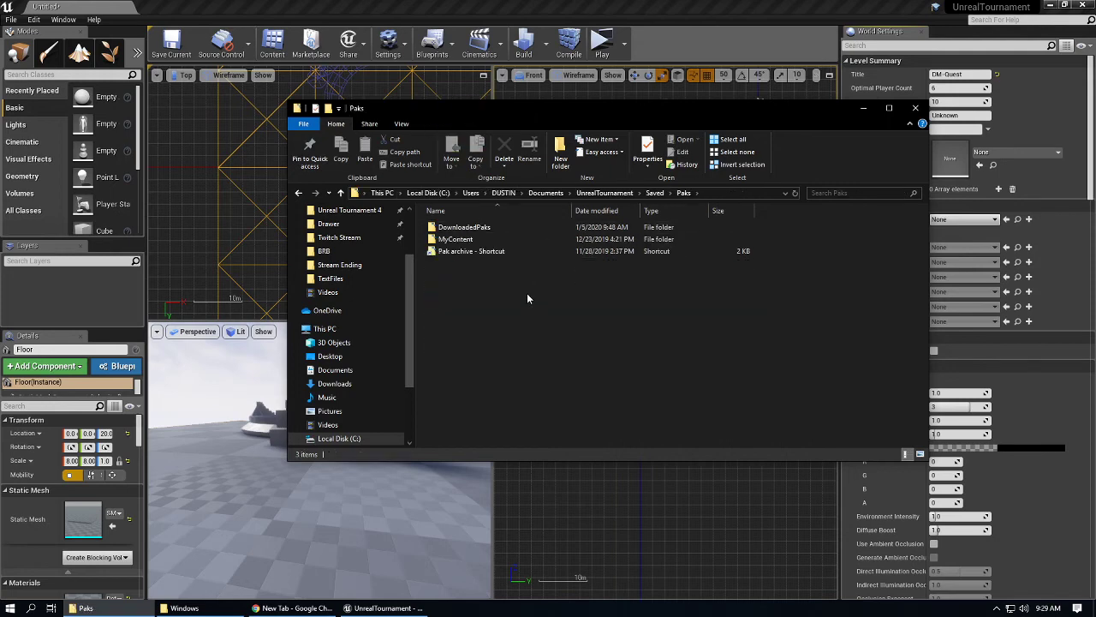
left_click(718, 194)
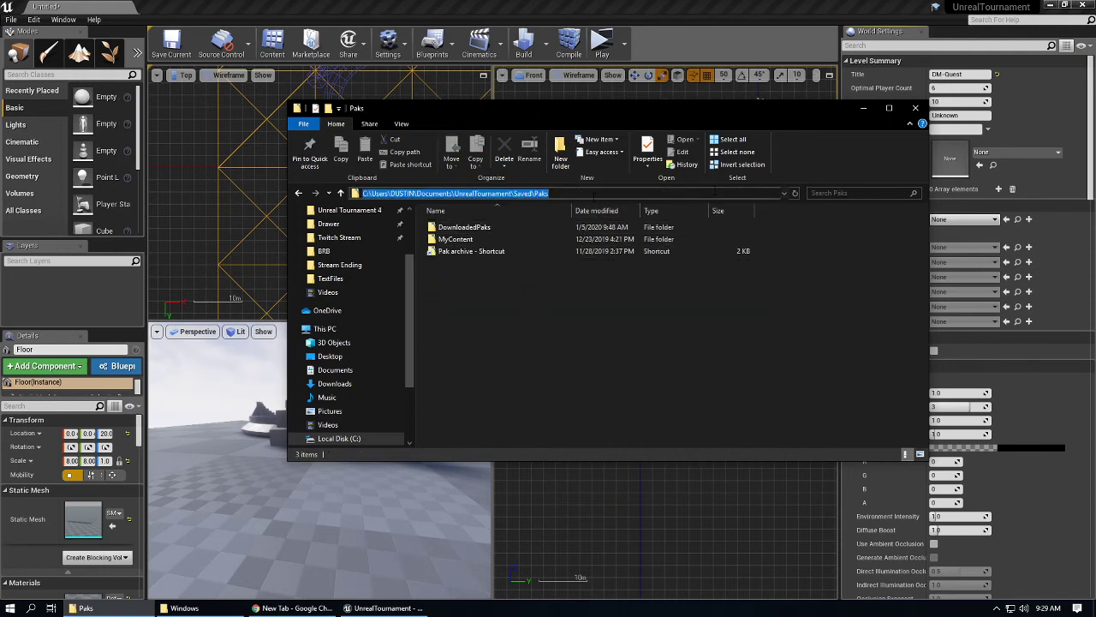
left_click(463, 194)
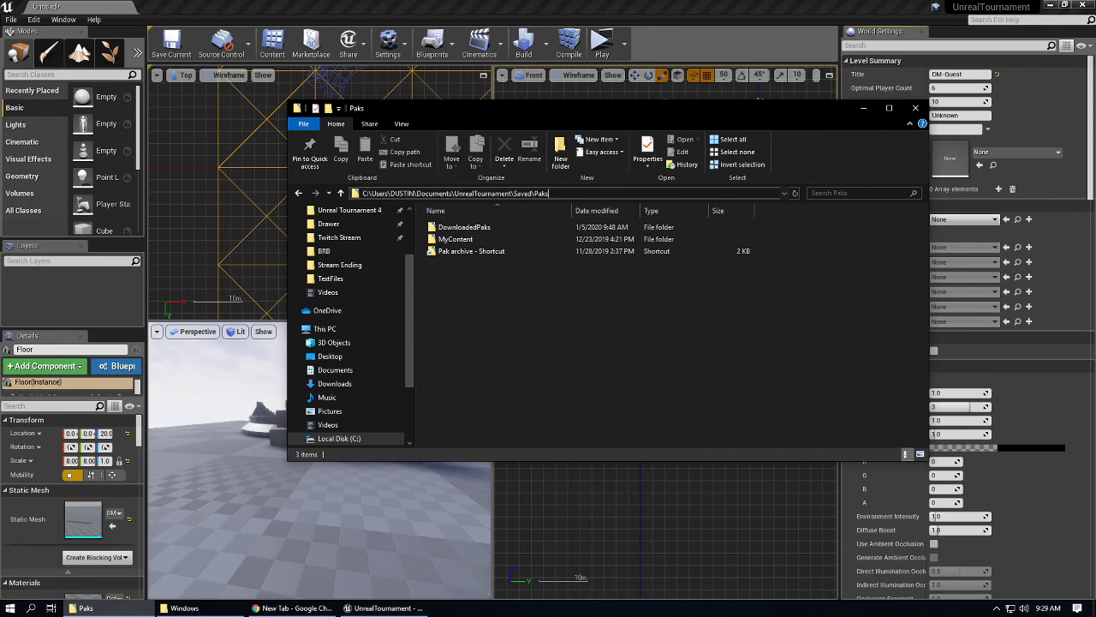
Look into the DownloadedPaks folder, then examine the pak file's full name in the MyContent folder.
double_click(496, 233)
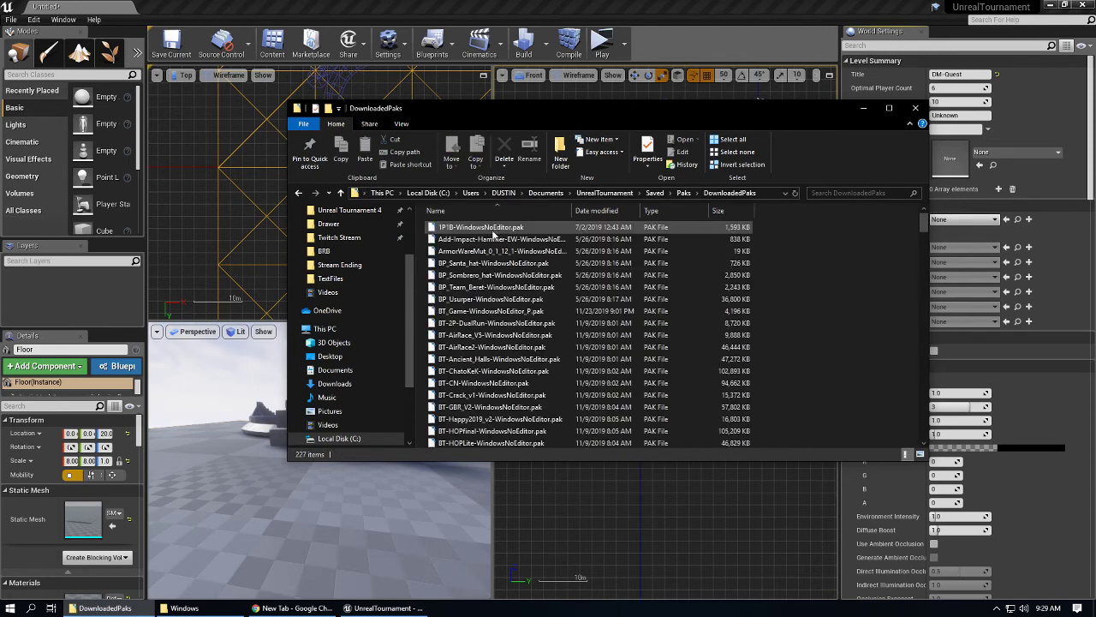
left_click(298, 193)
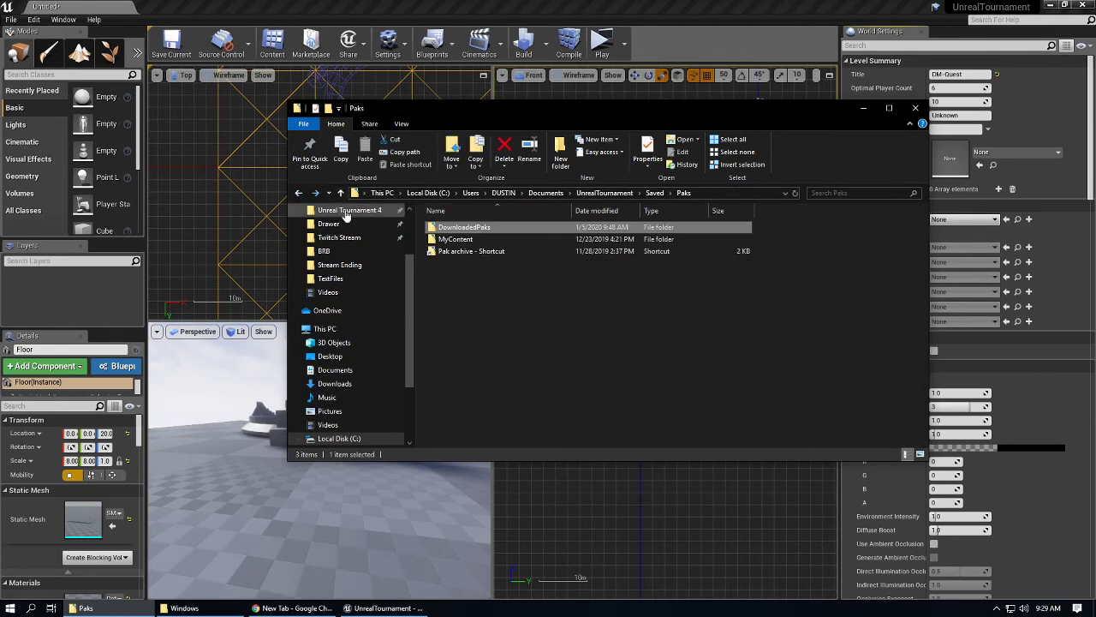
left_click(486, 240)
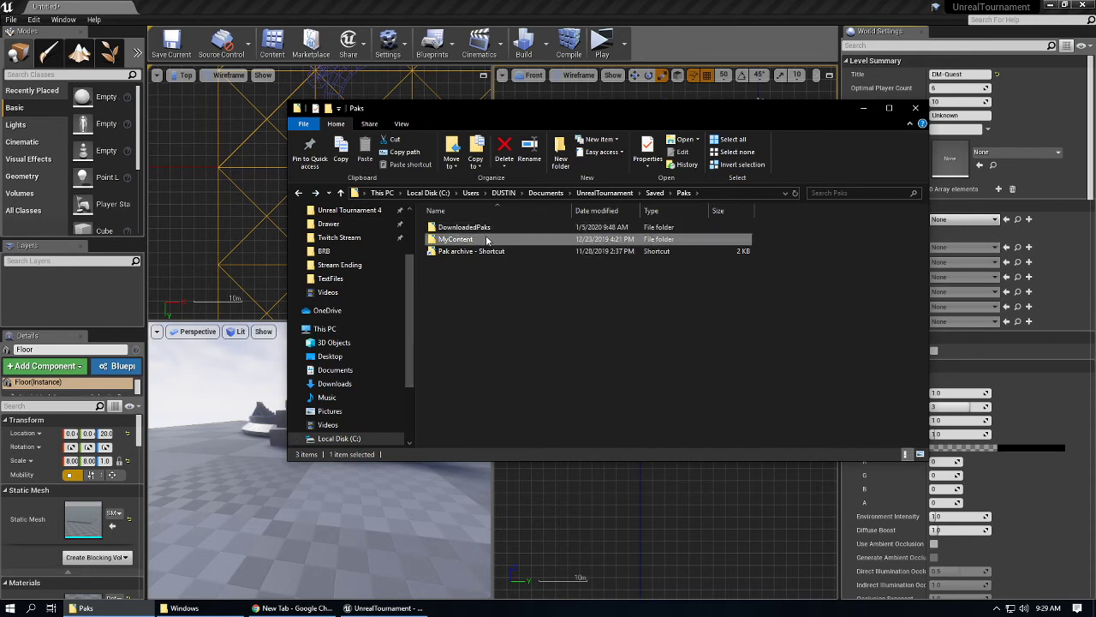
double_click(492, 241)
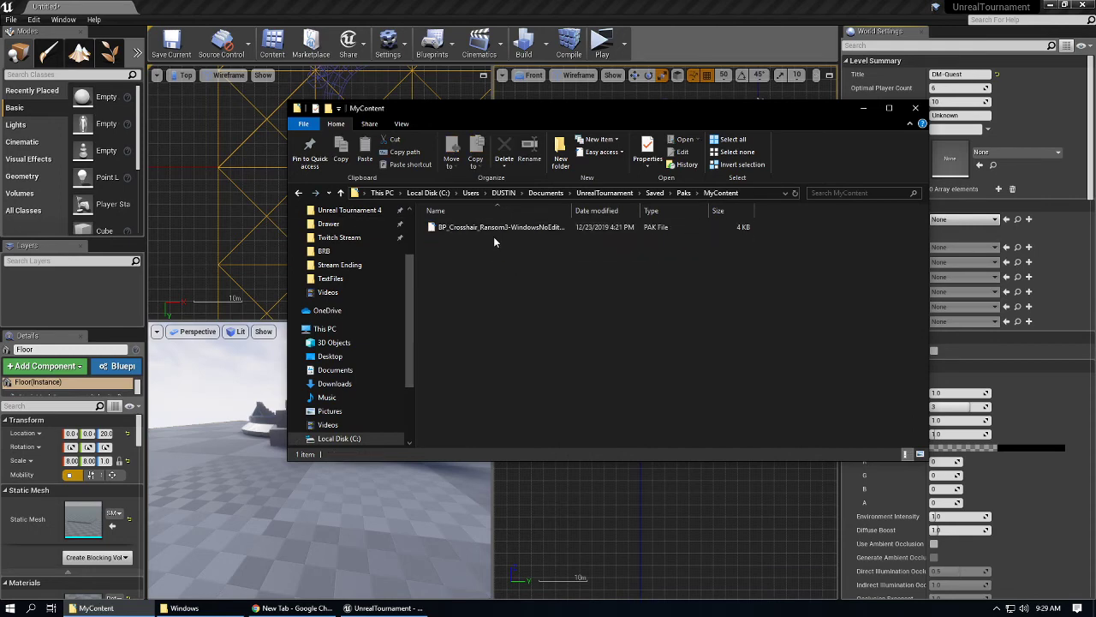
left_click(531, 227)
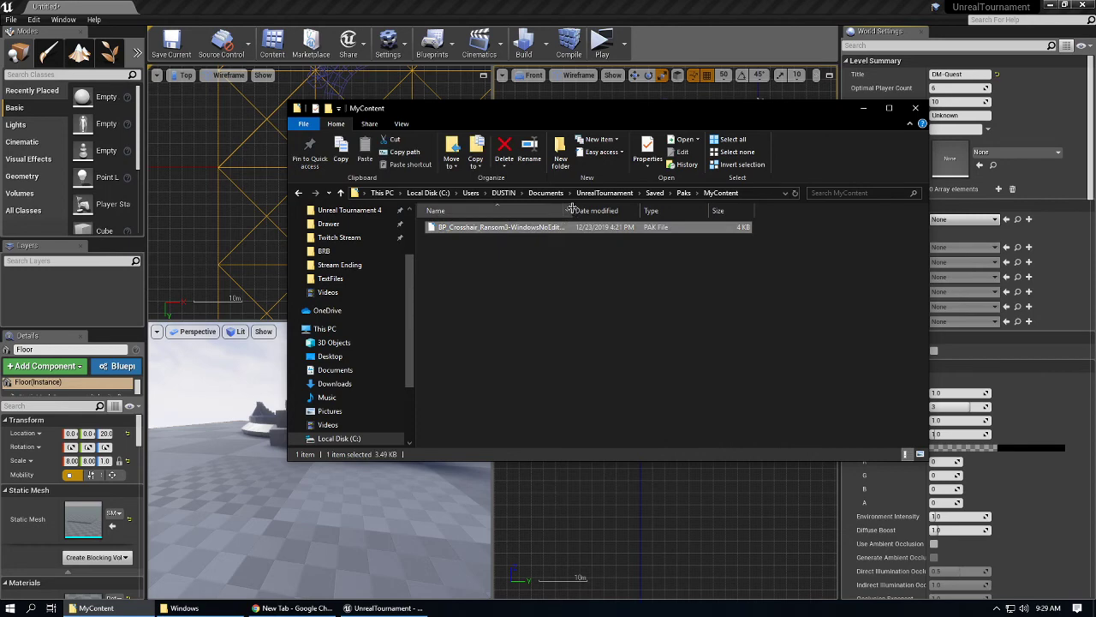
left_click_drag(572, 210, 623, 210)
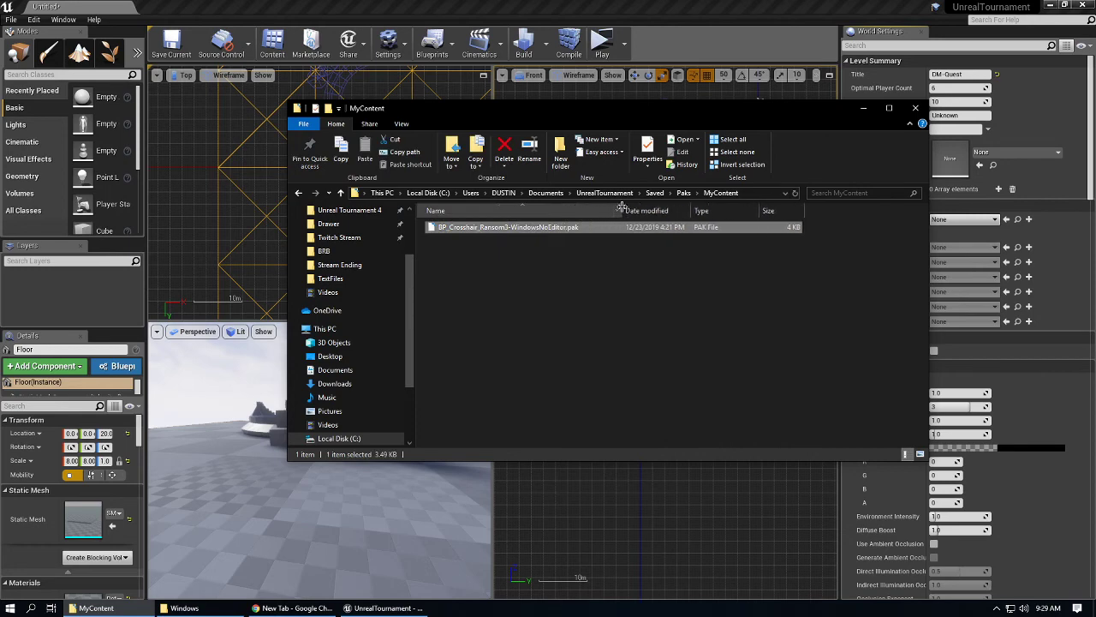
left_click(684, 193)
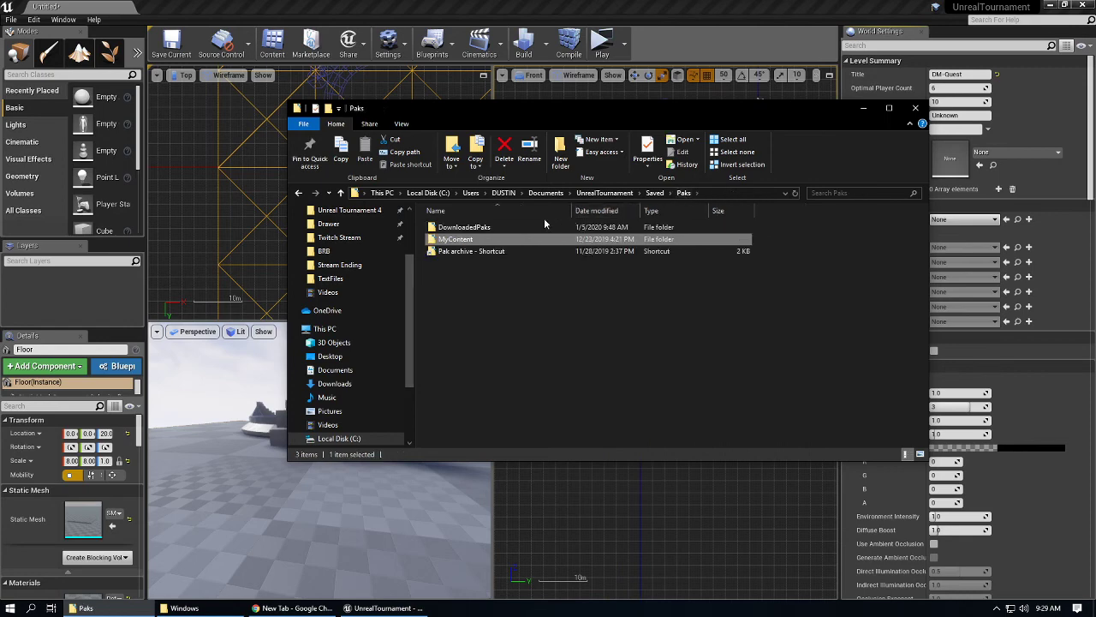
double_click(478, 240)
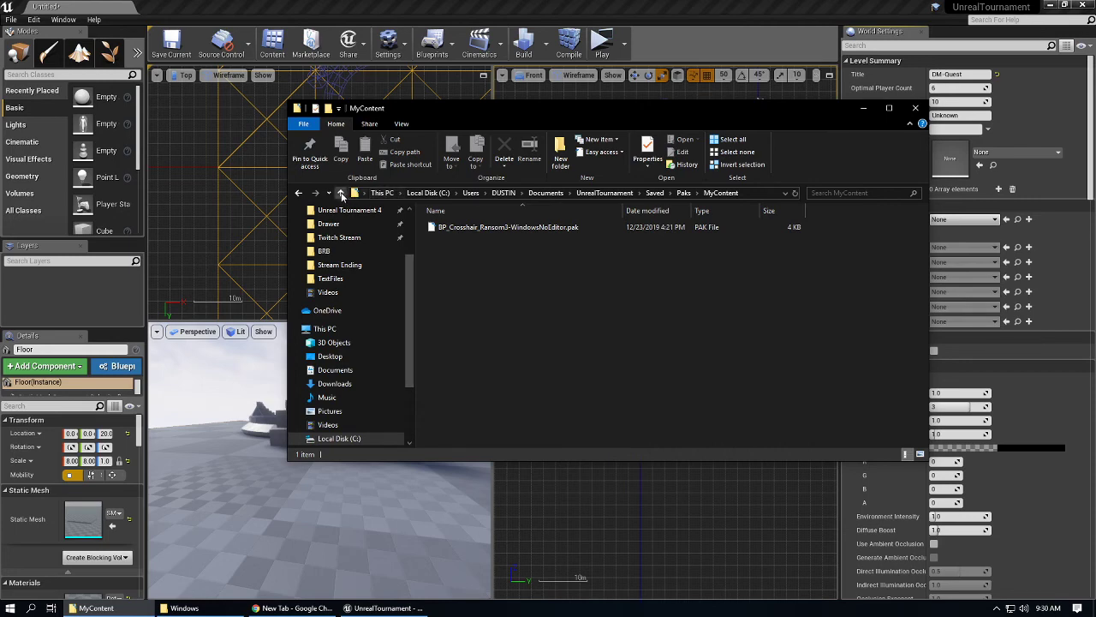
Look through the MyContent and DownloadedPaks folders inside Paks and minimize the File Explorer window.
left_click(341, 195)
double_click(471, 237)
left_click(341, 193)
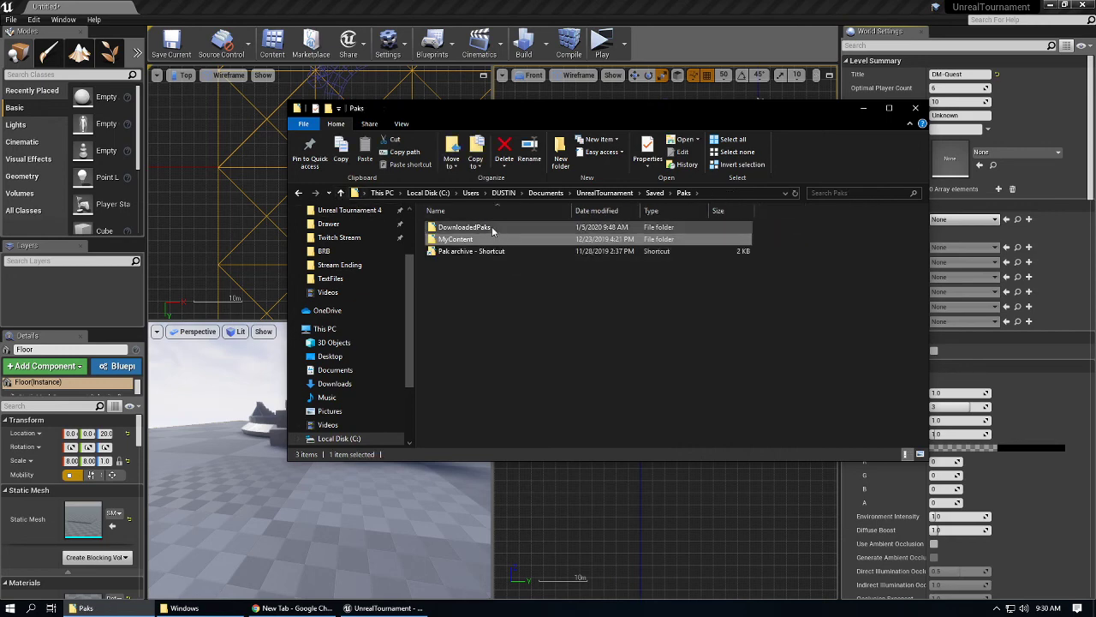
double_click(491, 228)
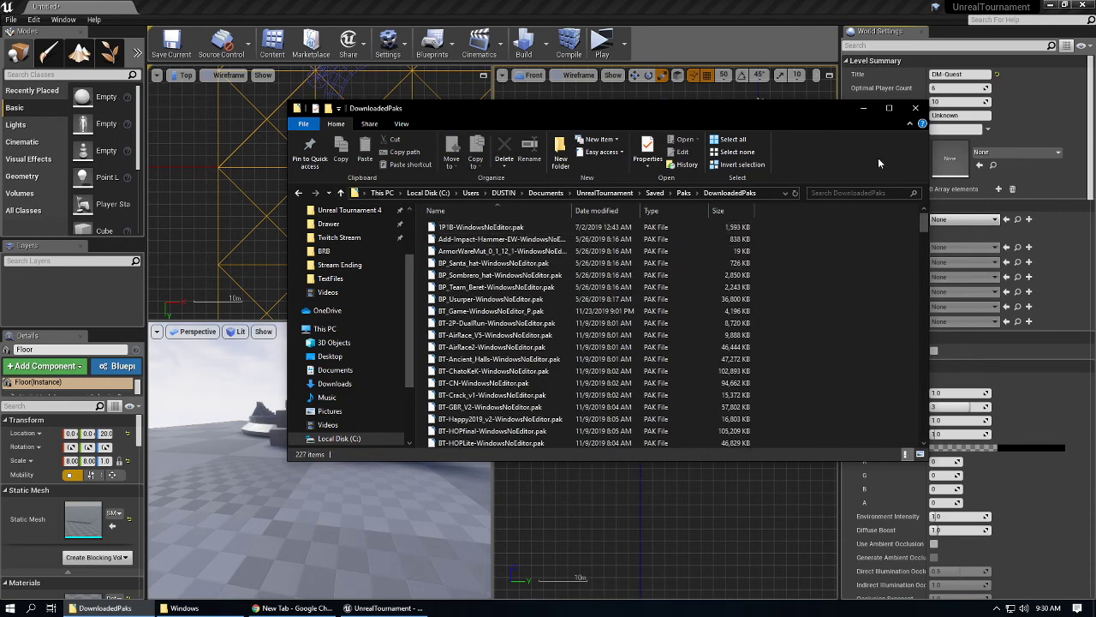
left_click(865, 109)
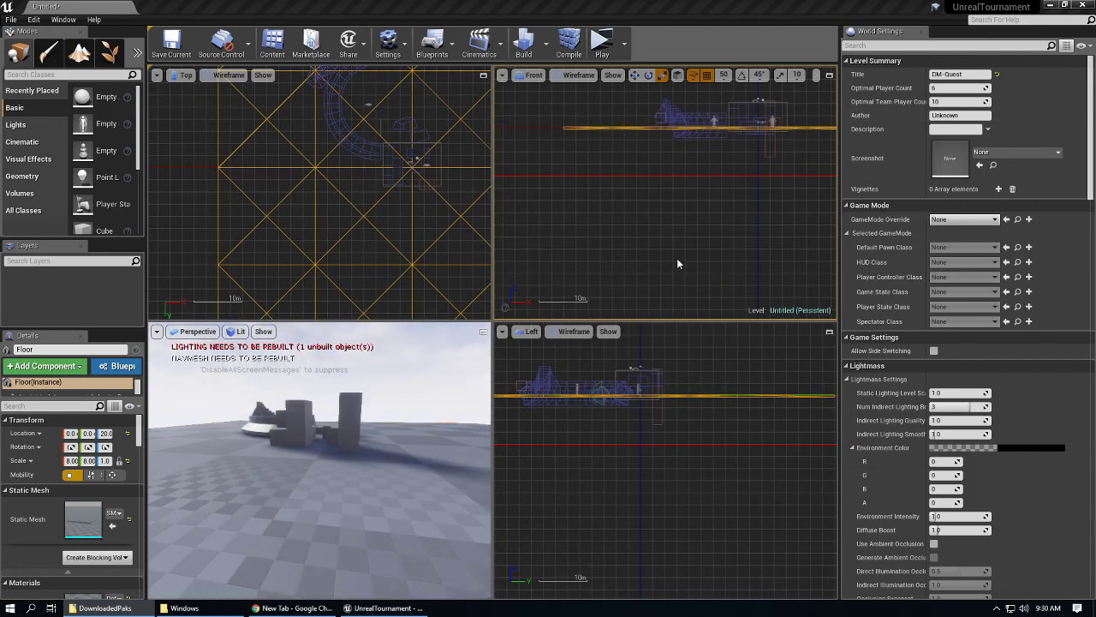
Bring the DownloadedPaks window back and check the MyContent folder again before returning to Paks.
left_click(216, 609)
left_click(200, 609)
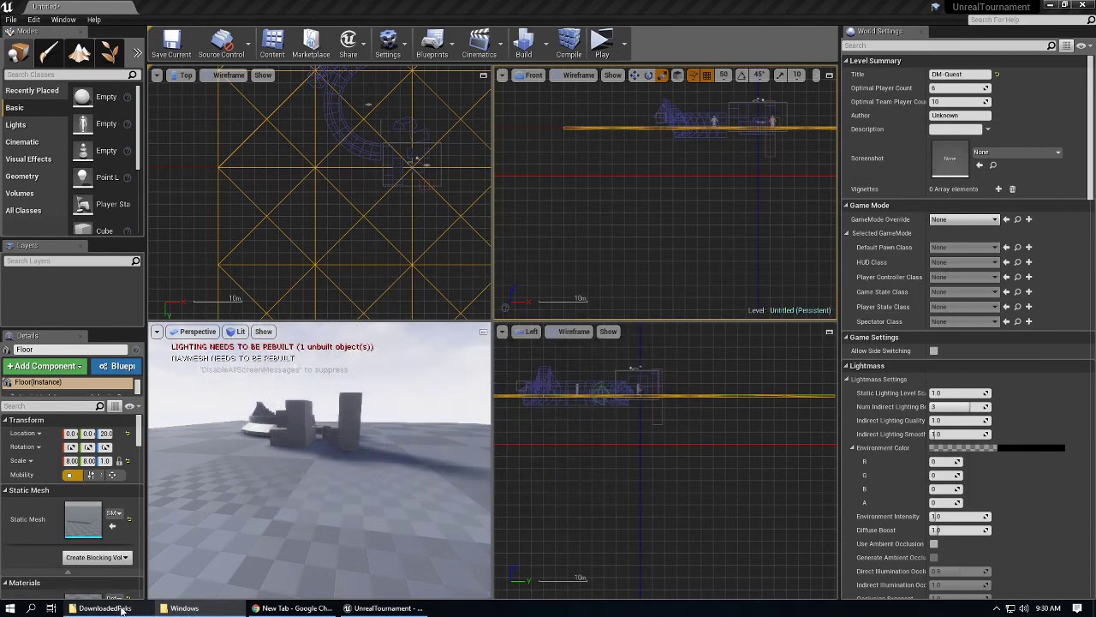
left_click(105, 608)
left_click(298, 193)
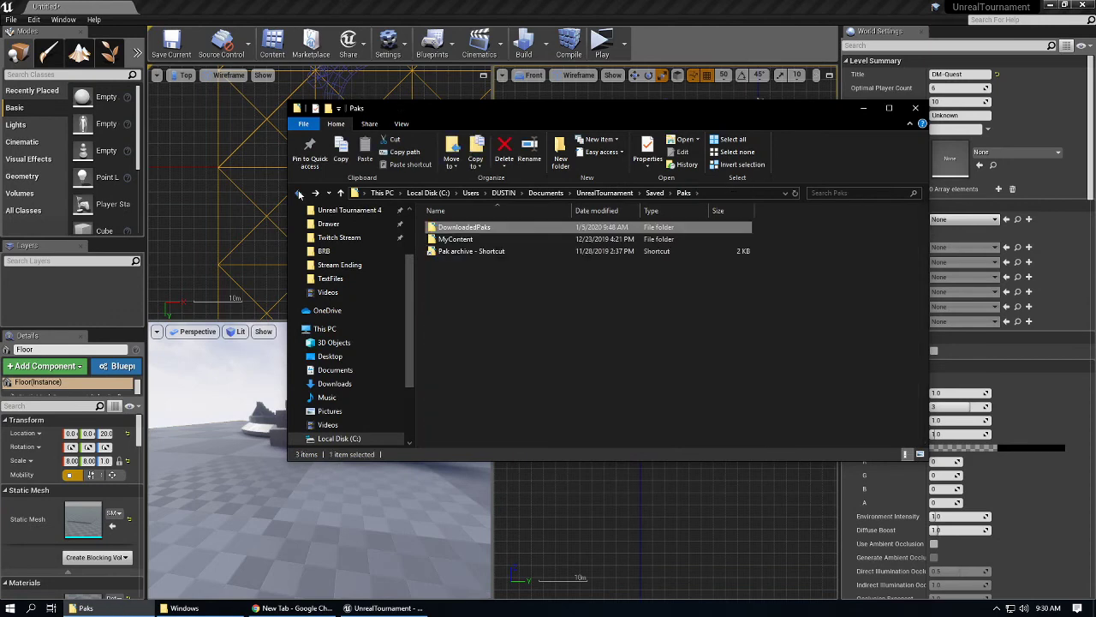
double_click(474, 240)
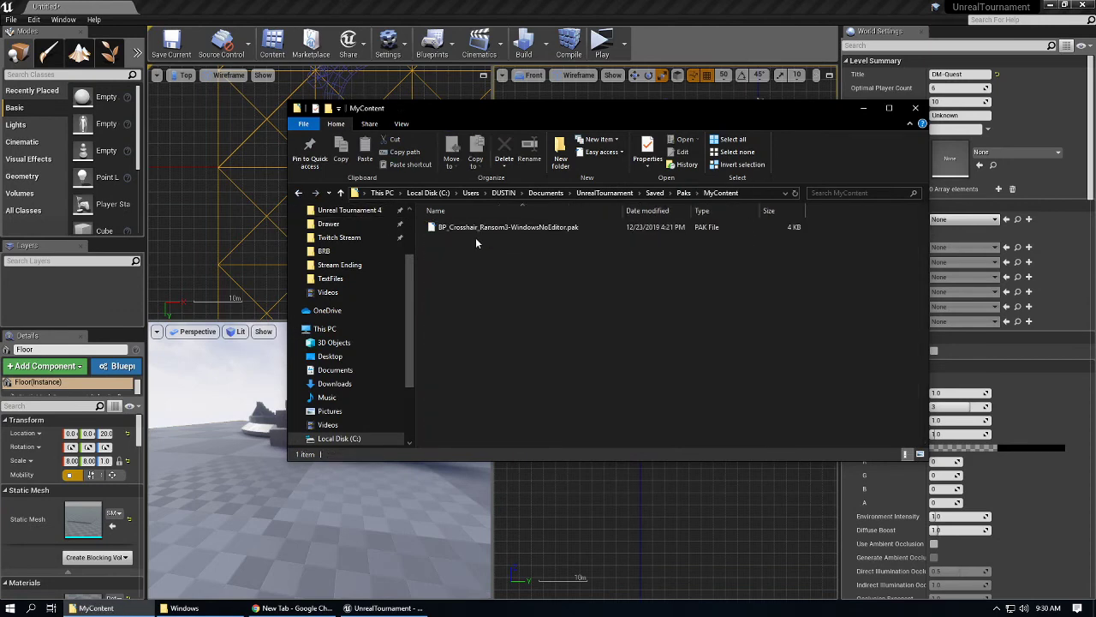
left_click(298, 192)
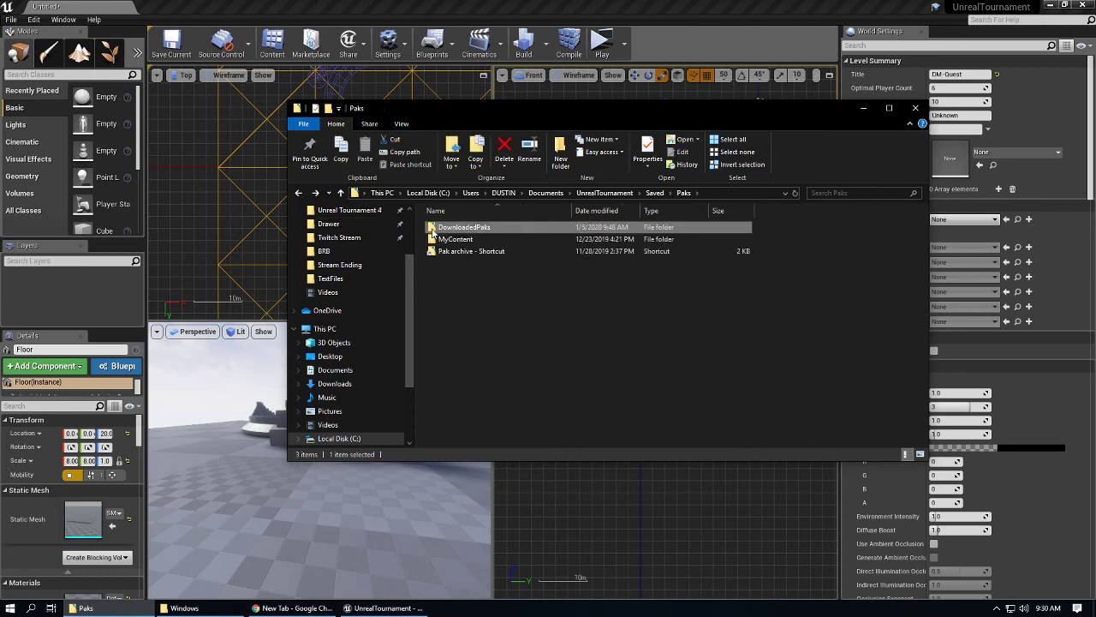
Find DM-Quest-K-WindowsNoEditor.pak in the DownloadedPaks folder and open its name for editing to highlight it.
double_click(433, 229)
type("dm")
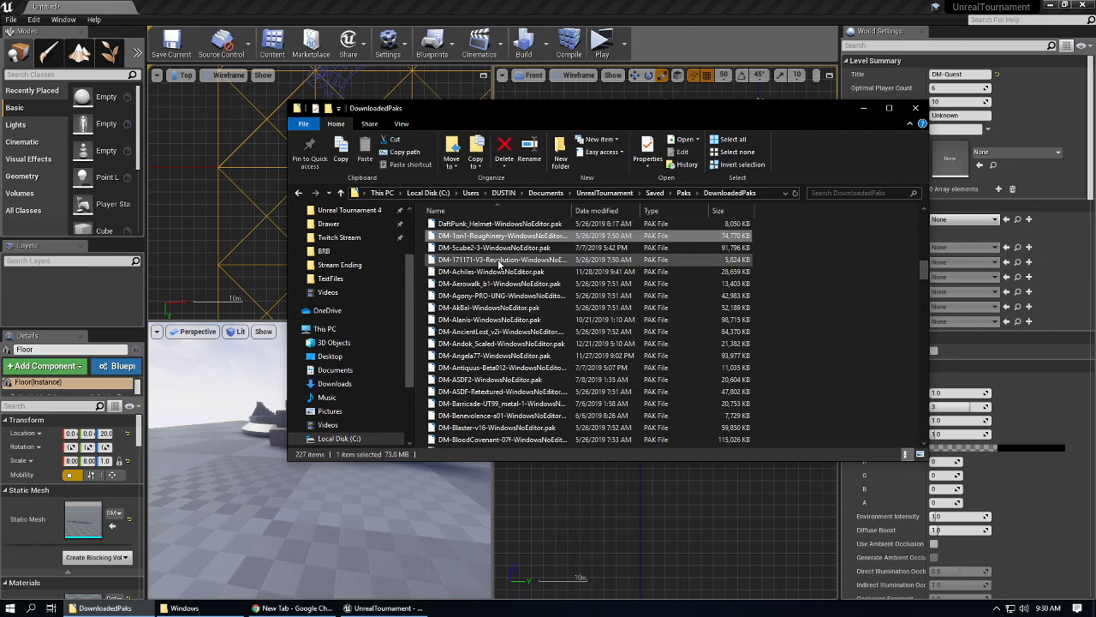
type("-o")
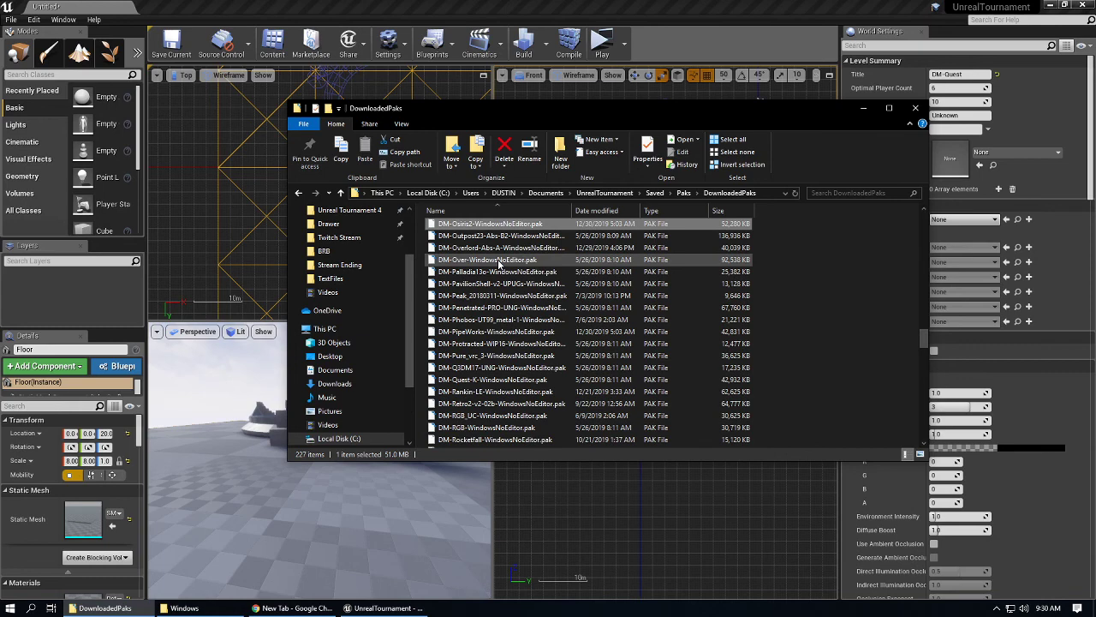
key("Up")
key("Up")
key("Up")
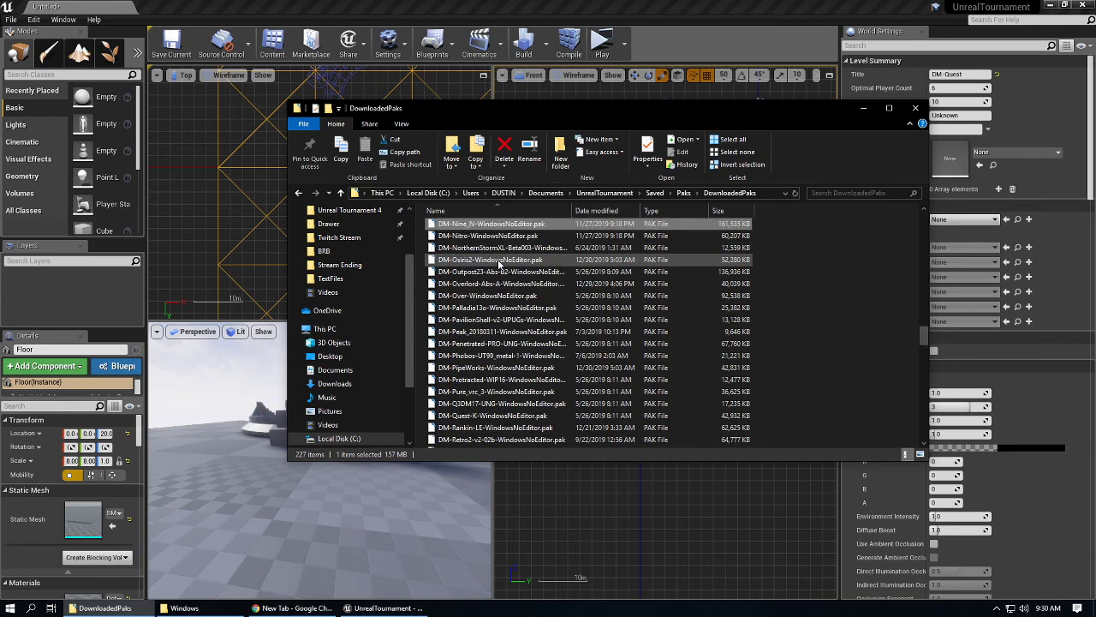
key("Up")
key("Down")
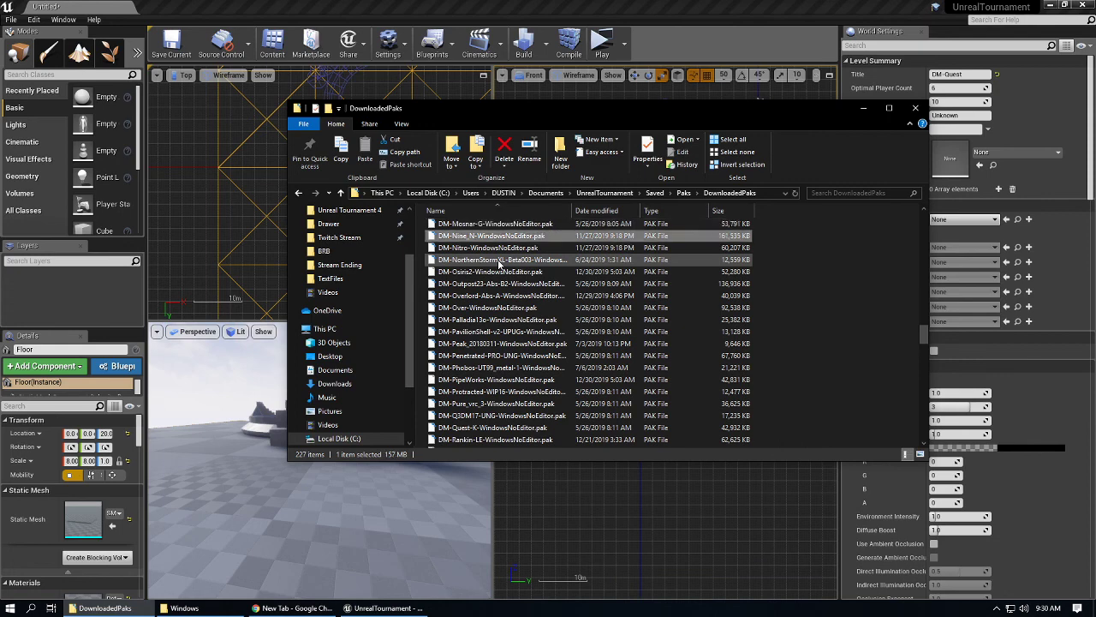
key("Down")
key("Page_Down")
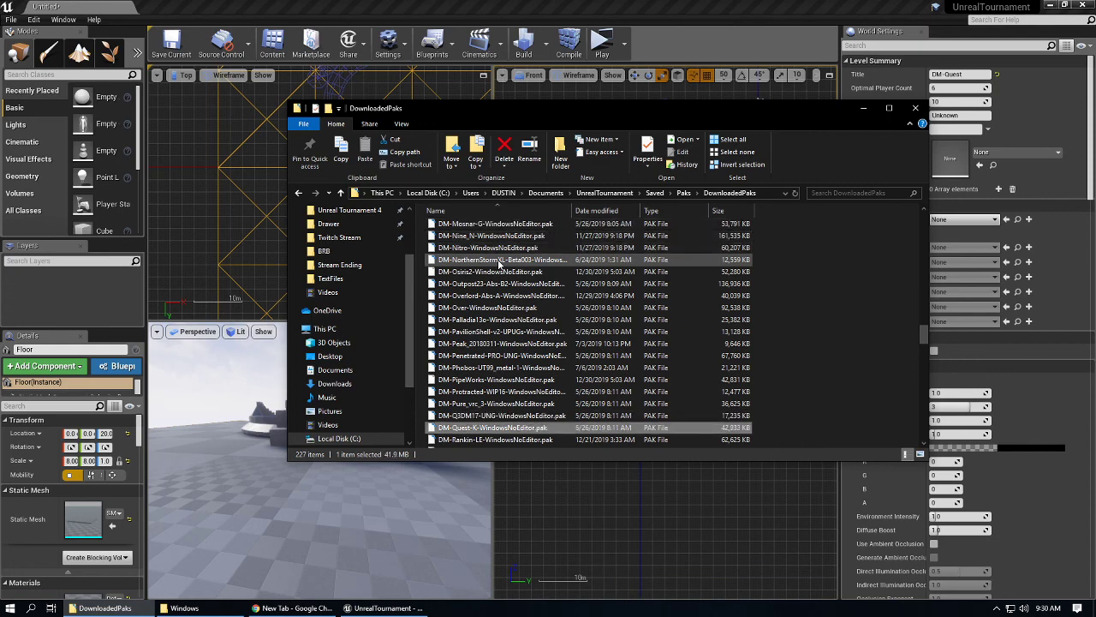
key("Down")
key("Down")
key("Up")
key("Up")
key("F2")
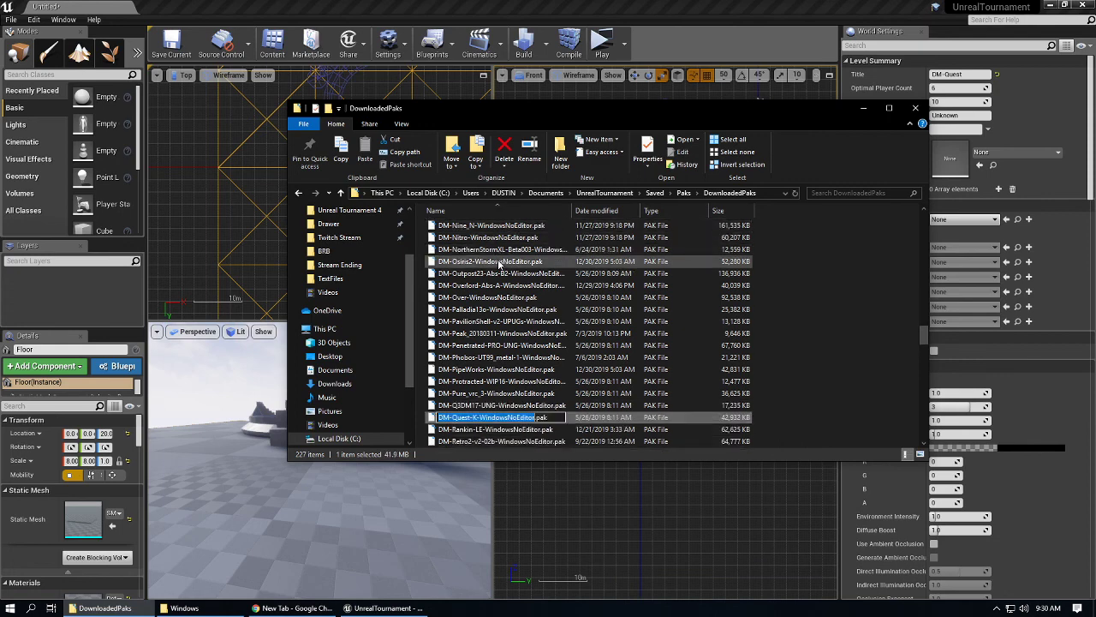
Write the example command "open dm-quest-k" in the Windows Run dialog, dismiss it unexecuted, and move the File Explorer window slightly lower.
key("super+r")
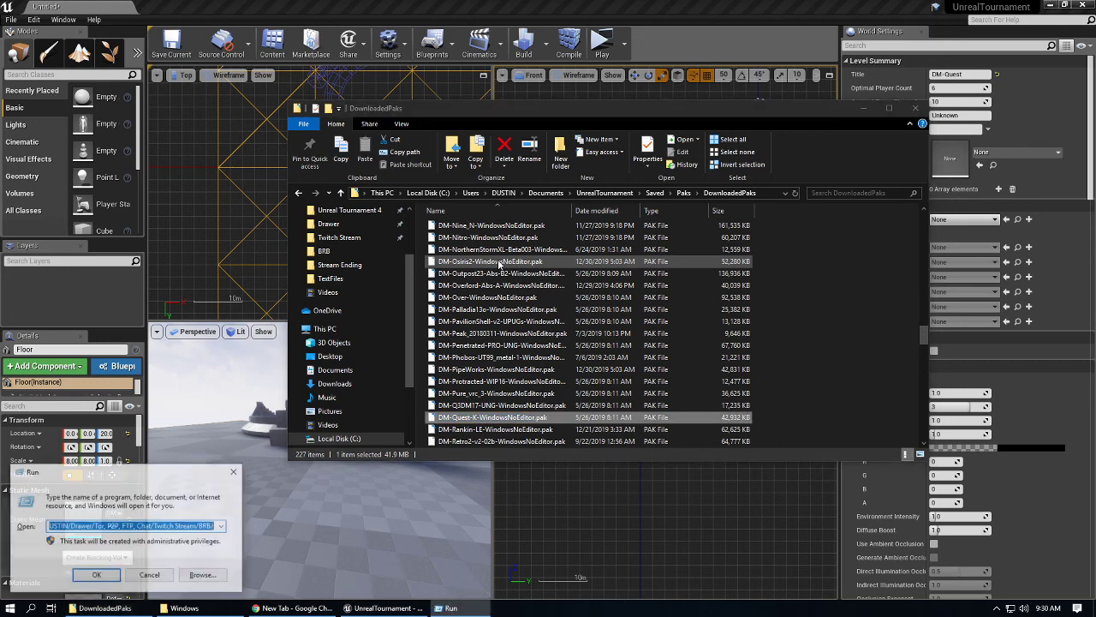
type("open dm-questk")
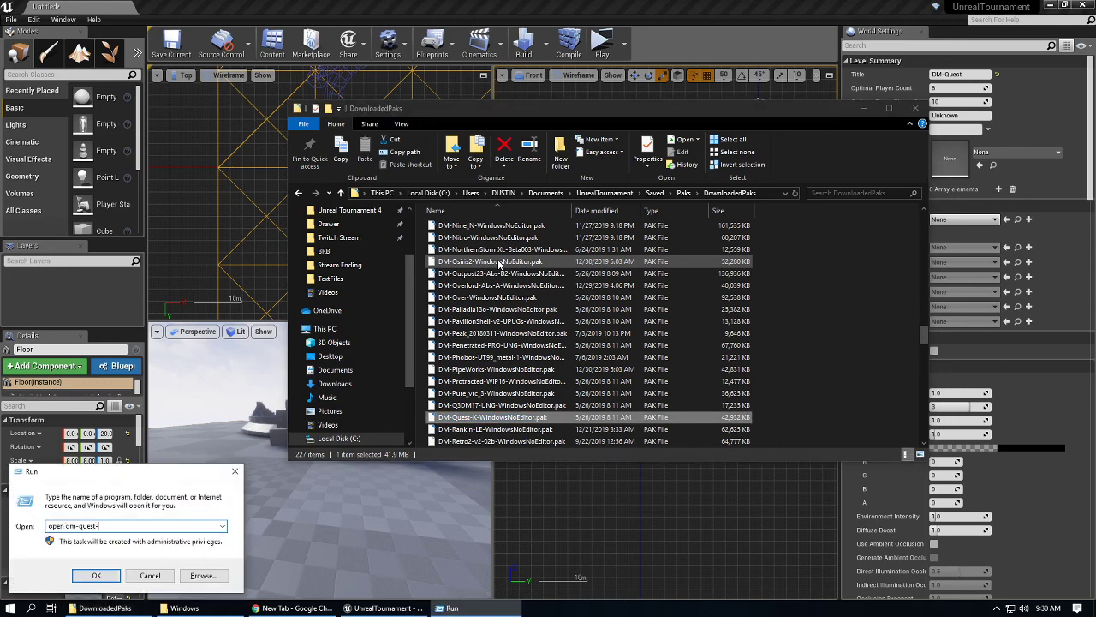
type("k")
key("Escape")
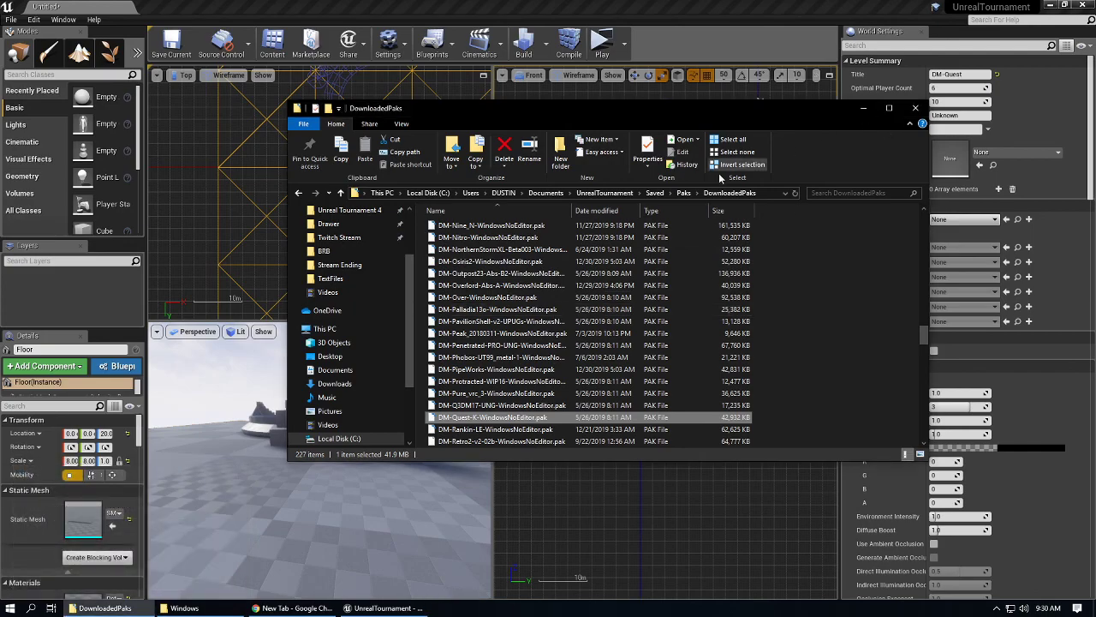
left_click_drag(820, 108, 819, 161)
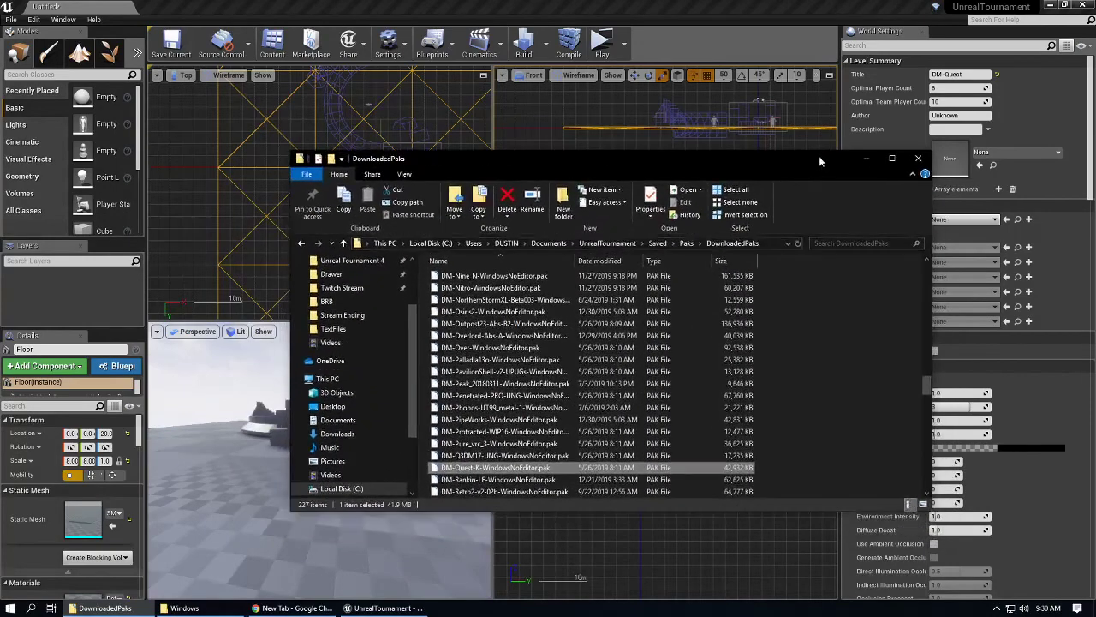